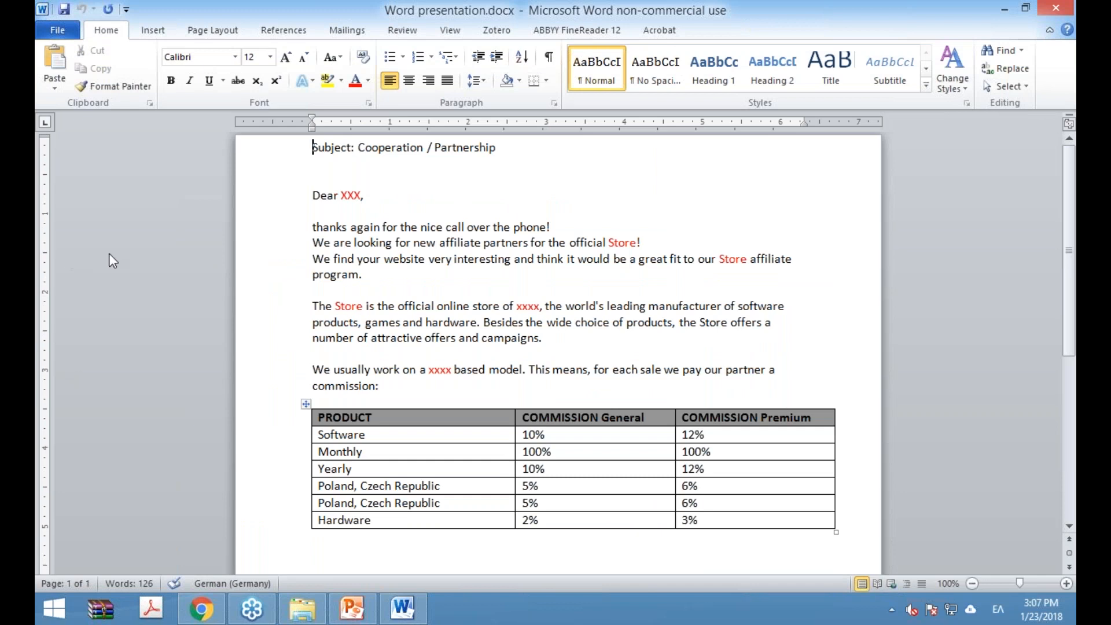
click(68, 38)
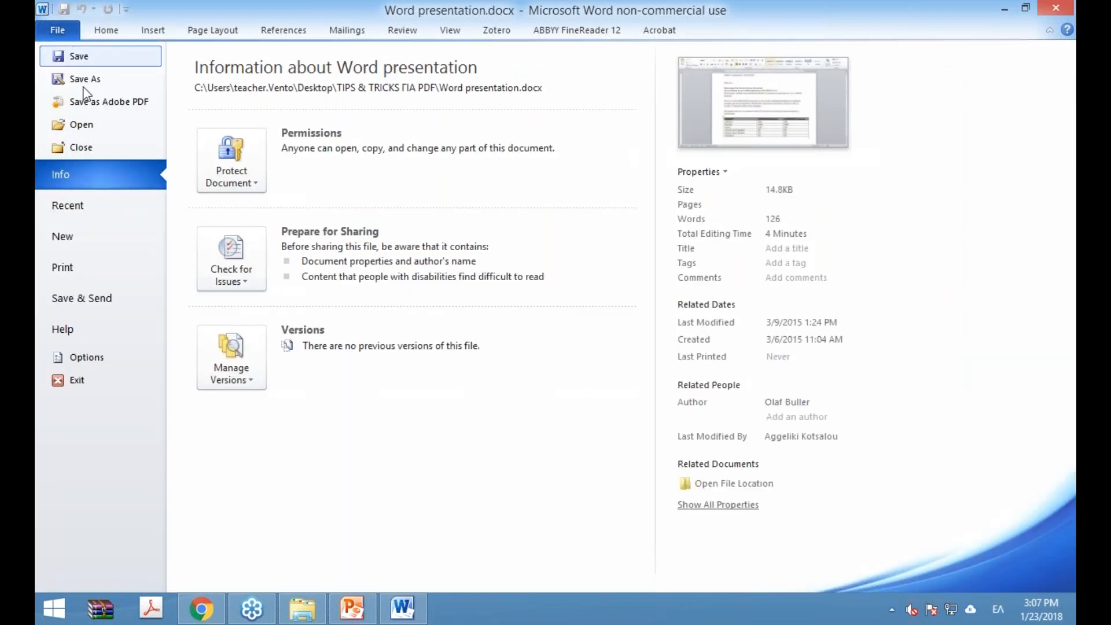
click(151, 103)
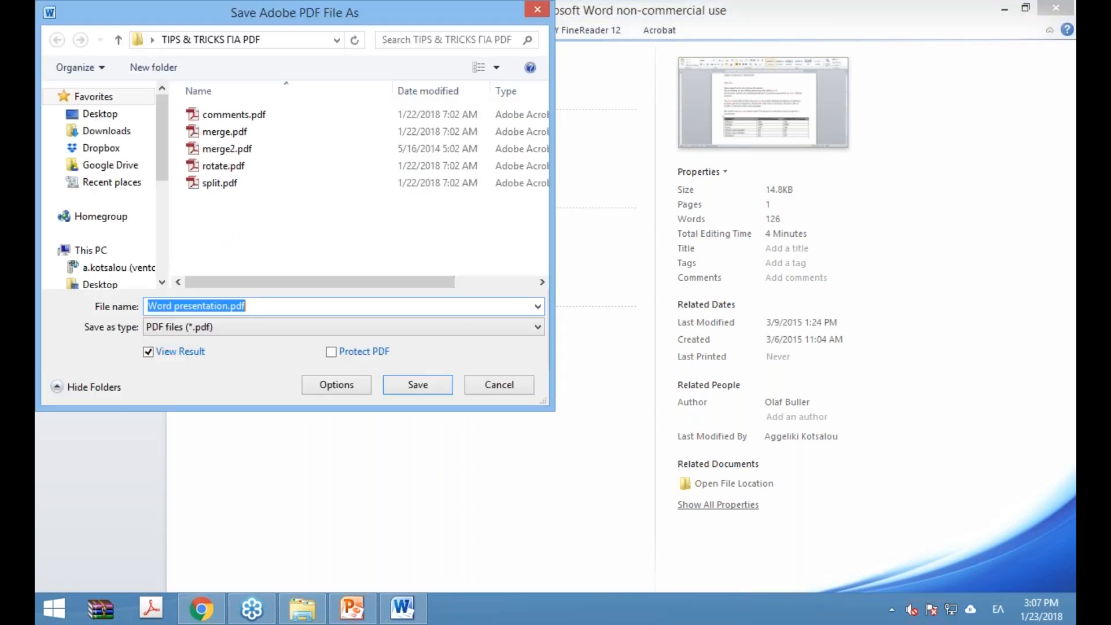
click(116, 115)
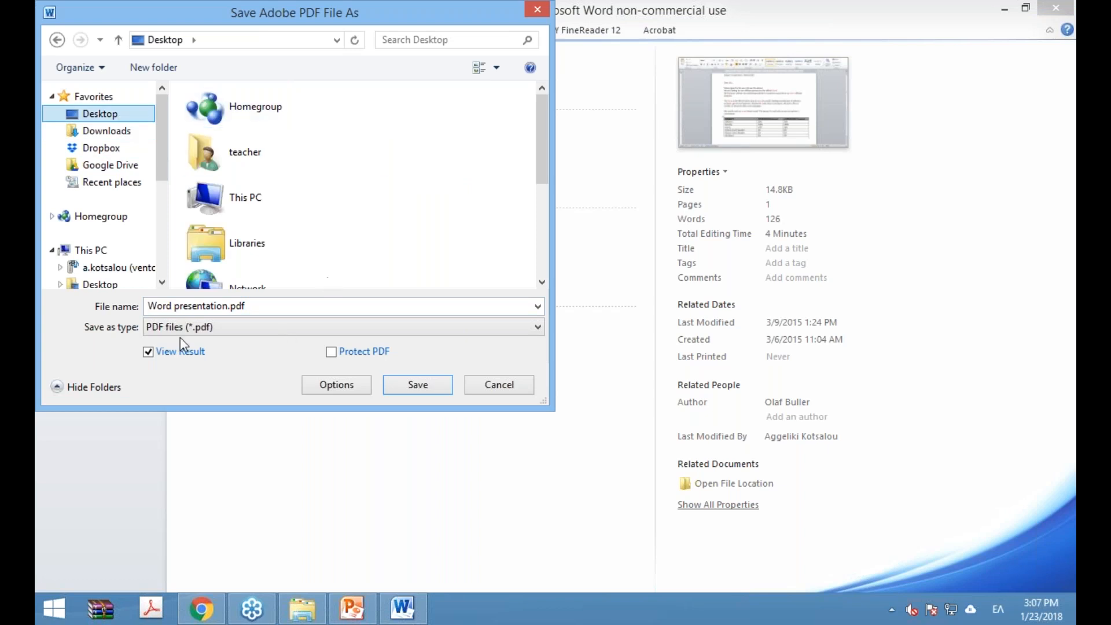
click(240, 328)
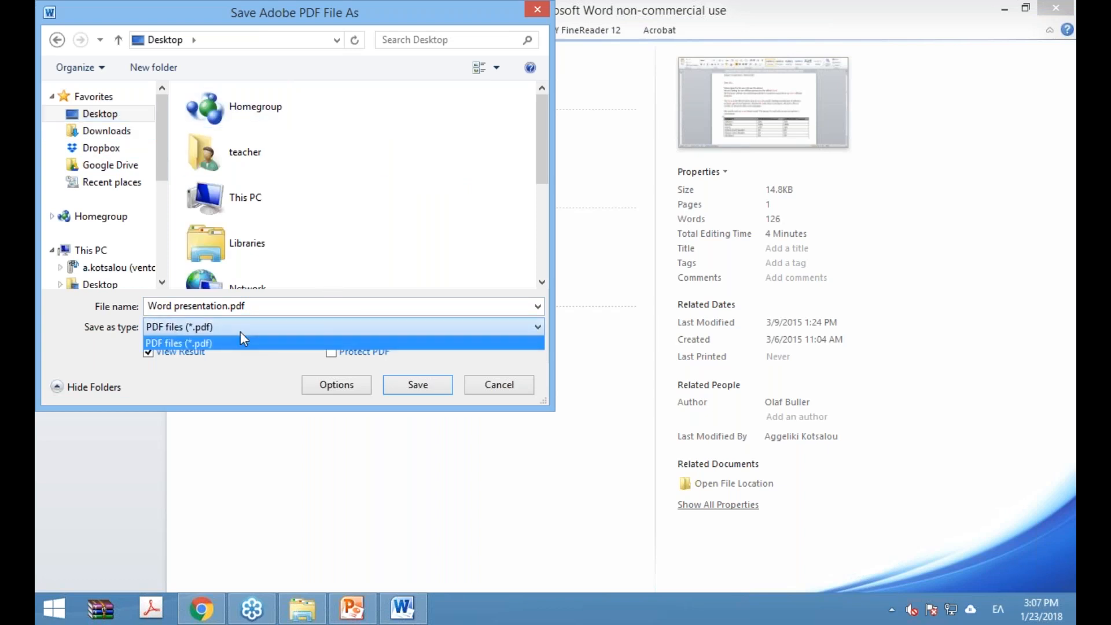
click(211, 343)
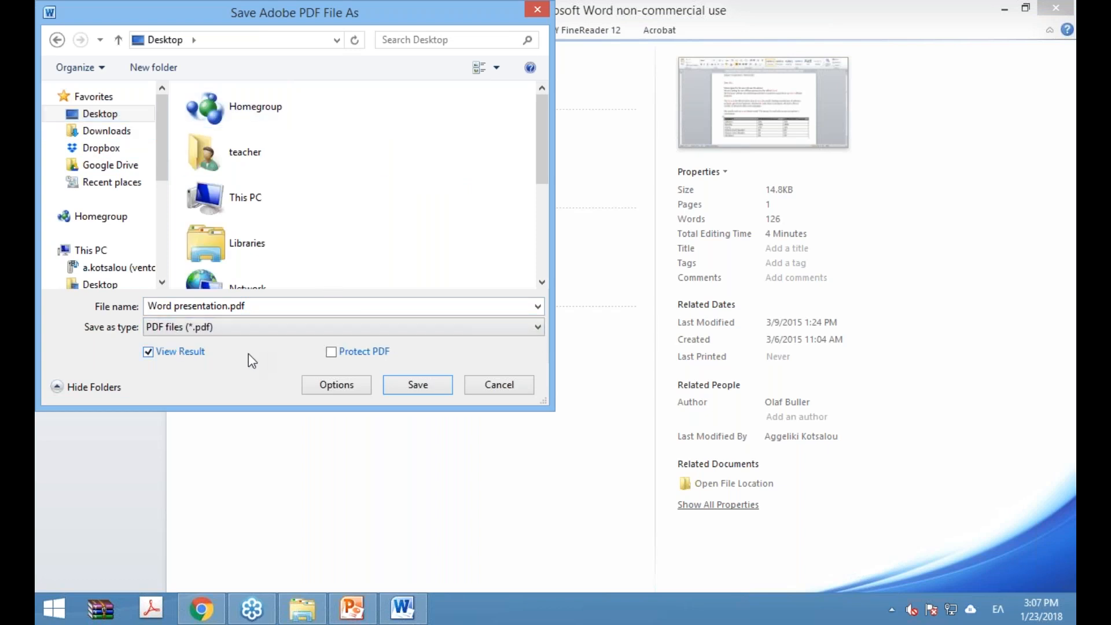
click(499, 385)
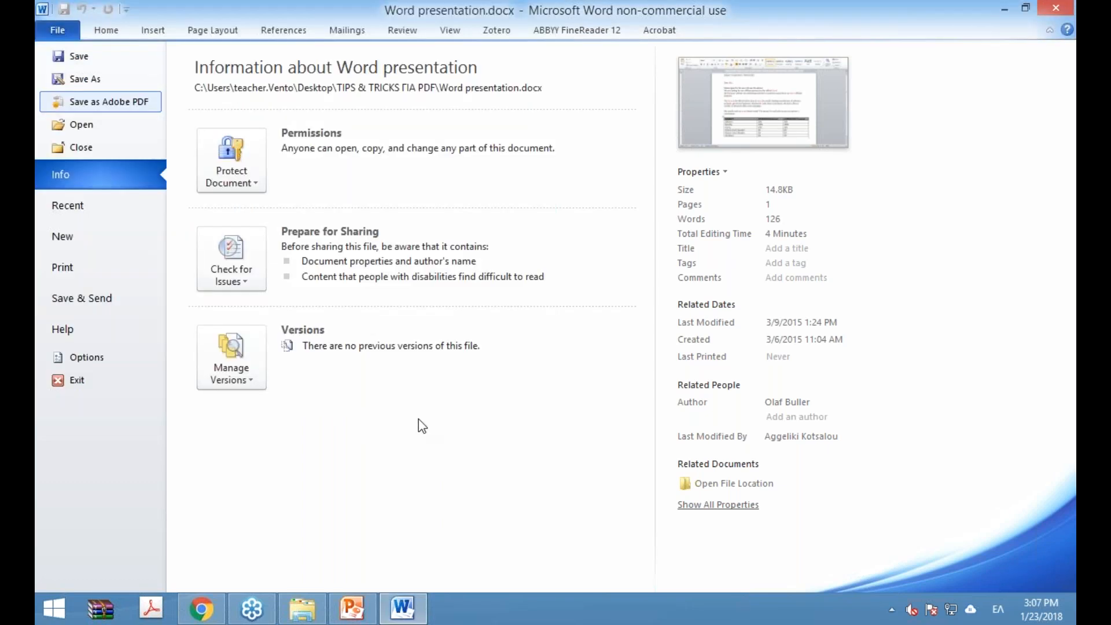
Print the entire Word document with Adobe PDF as the printer
click(98, 273)
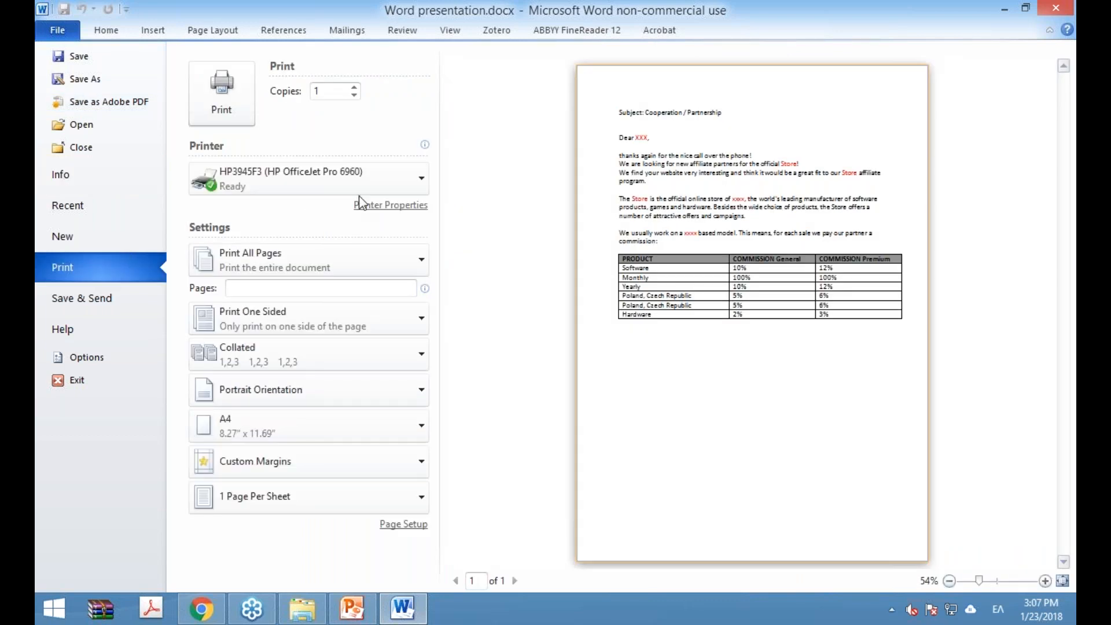
click(389, 184)
click(240, 218)
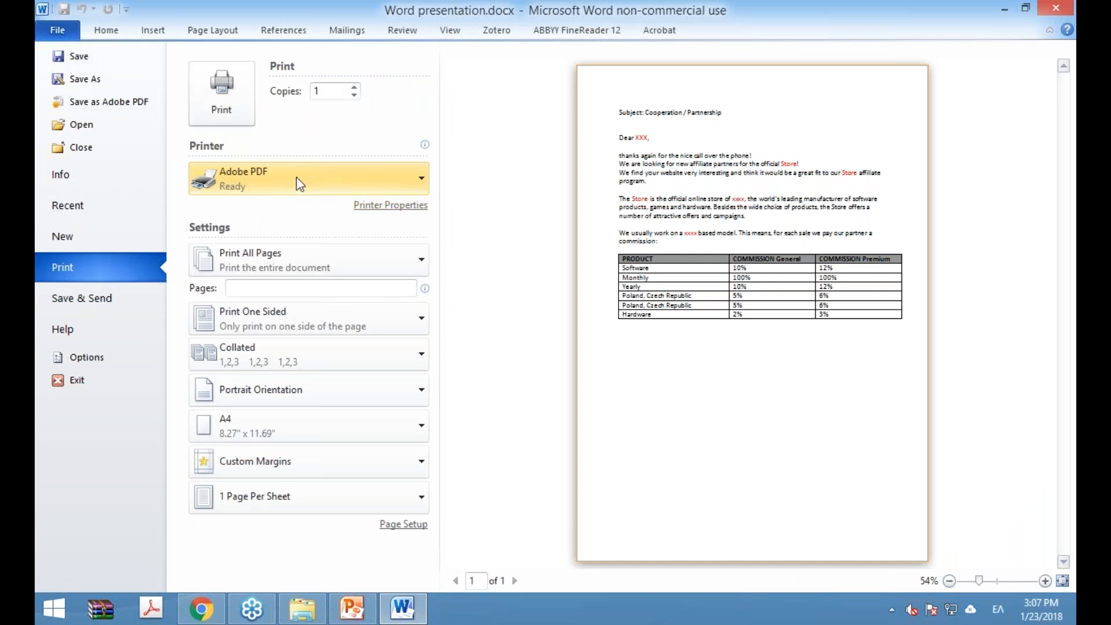
mouse_move(285, 184)
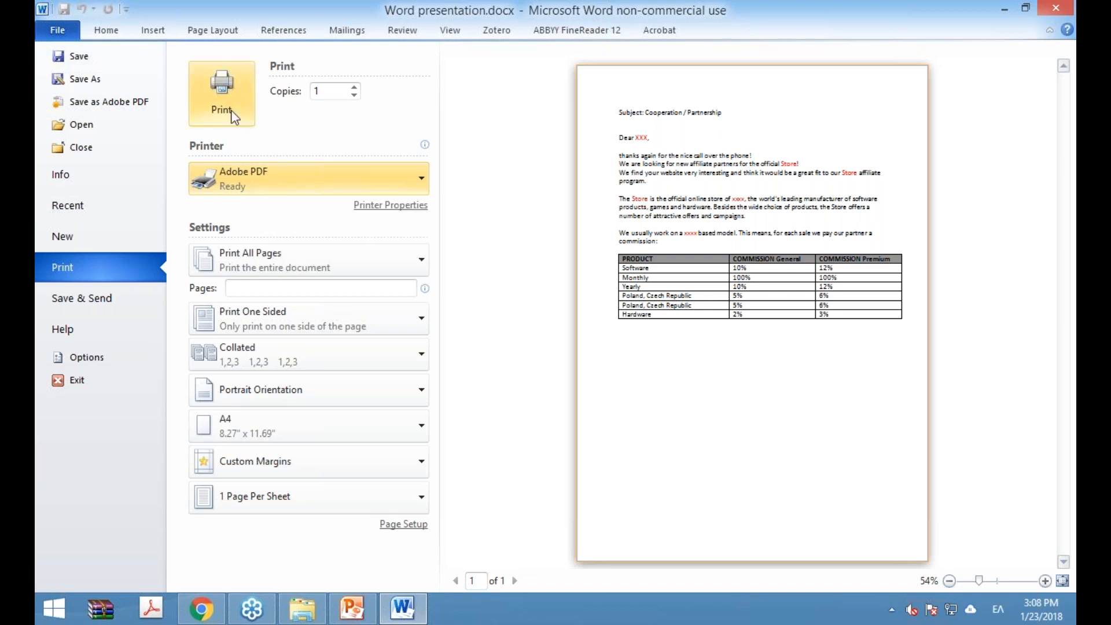
click(222, 96)
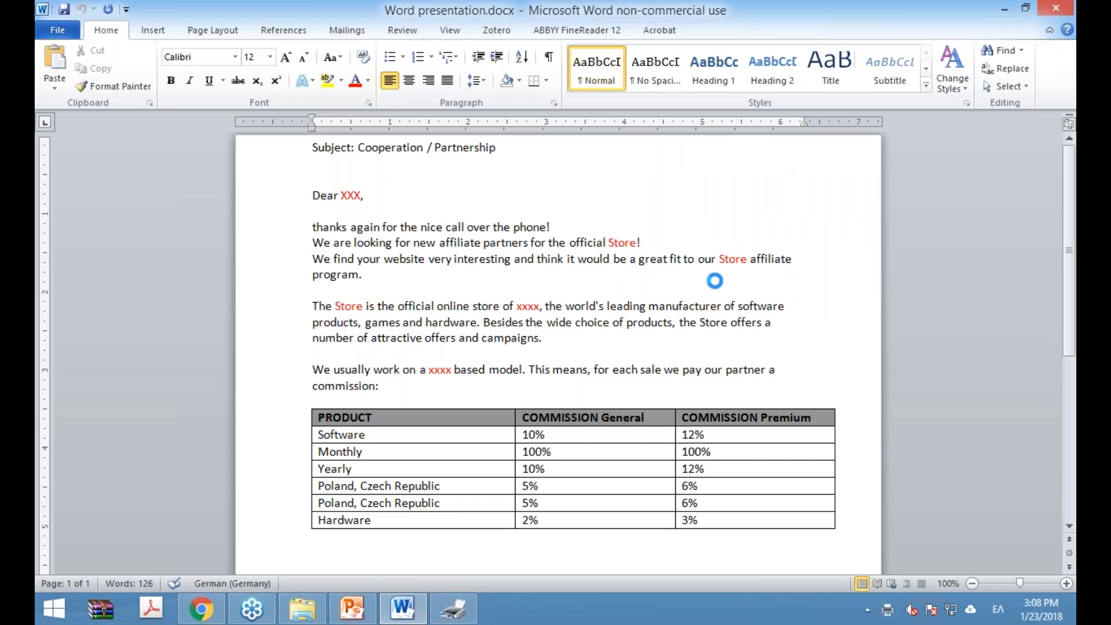
Save the printed PDF to the Desktop as Word presentation.pdf
click(463, 612)
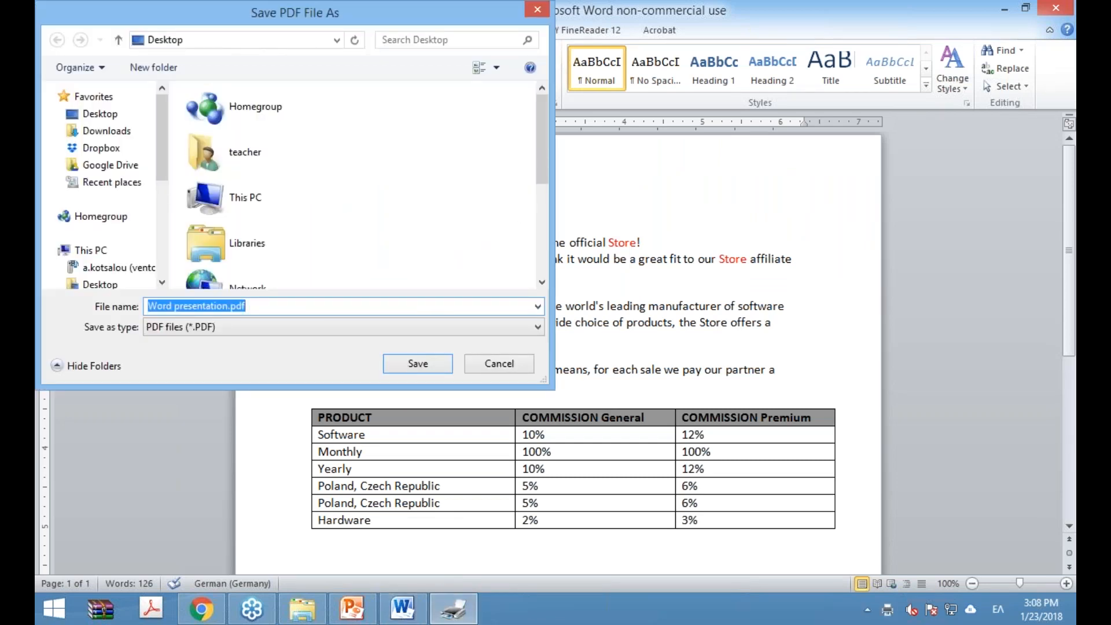
click(227, 308)
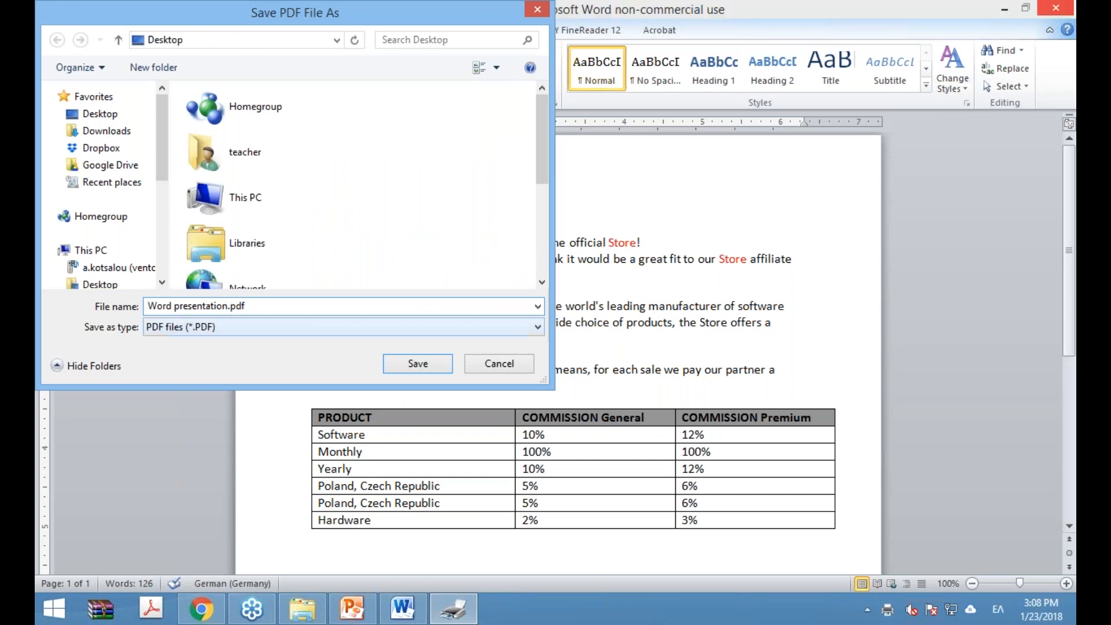
drag(228, 307, 146, 306)
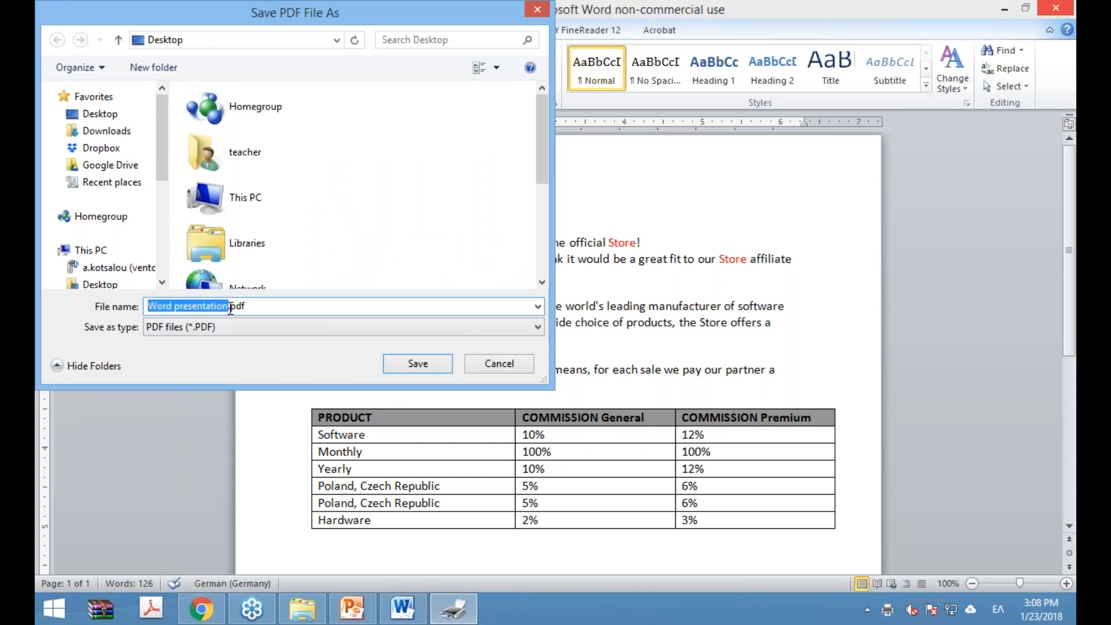
click(279, 306)
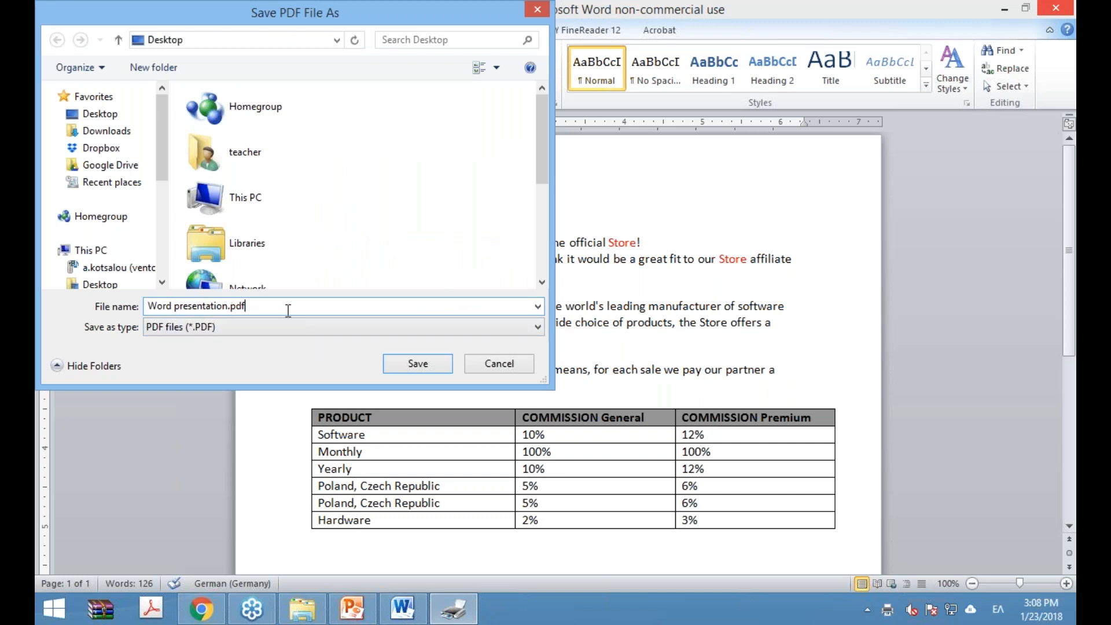
click(436, 367)
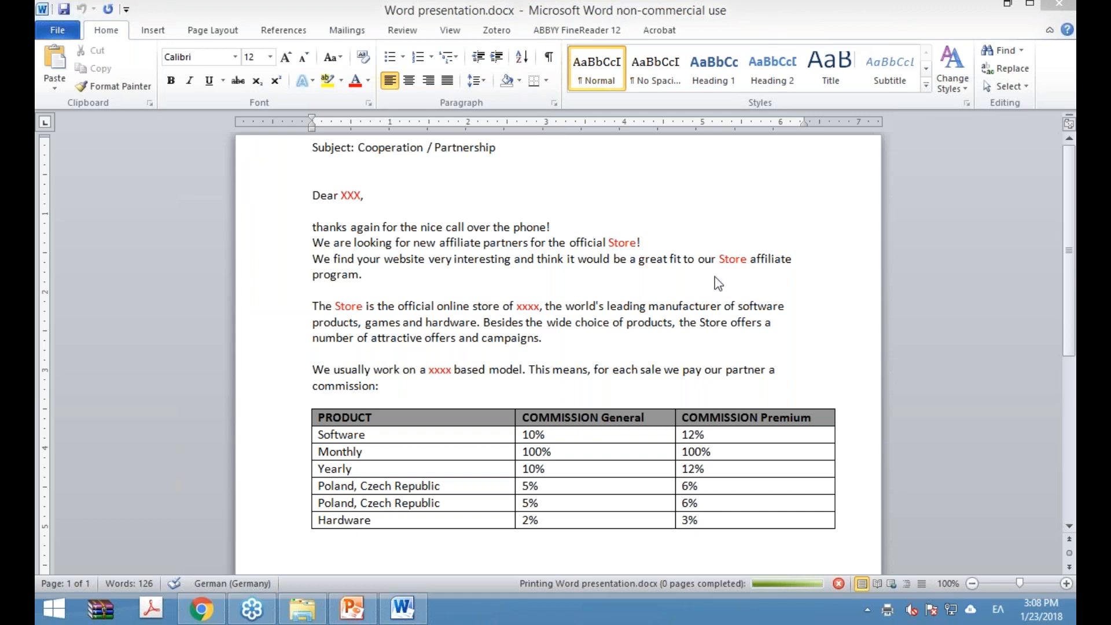
Check the desktop for the new file and look over the resulting Word presentation.pdf in Adobe Acrobat Pro
mouse_move(413, 617)
click(408, 614)
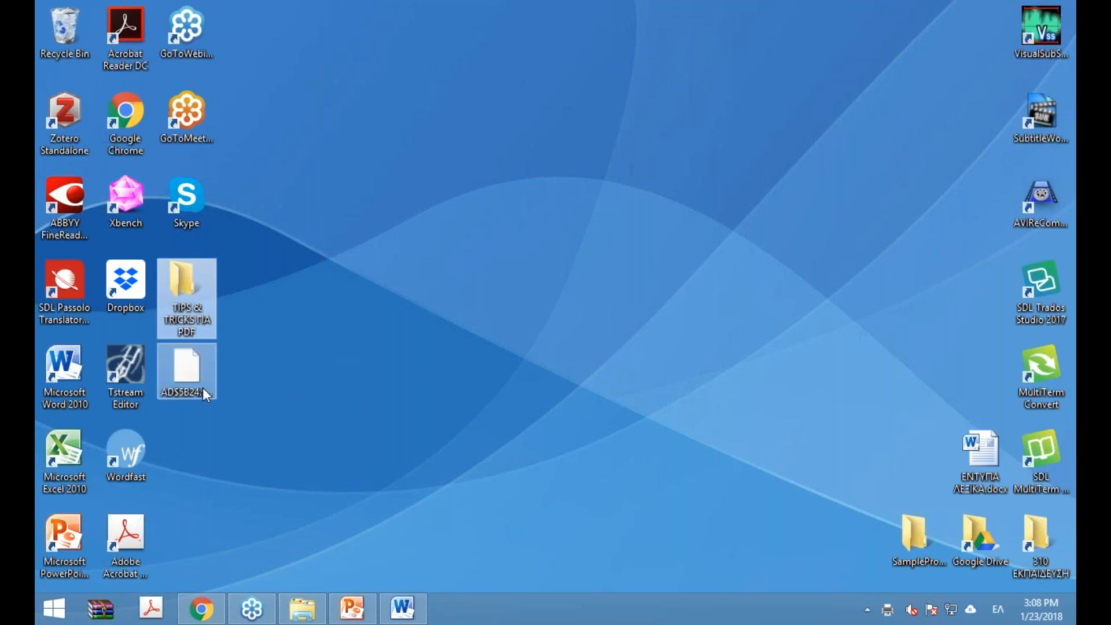
click(418, 618)
scroll(514, 384, down, 8)
scroll(514, 384, up, 8)
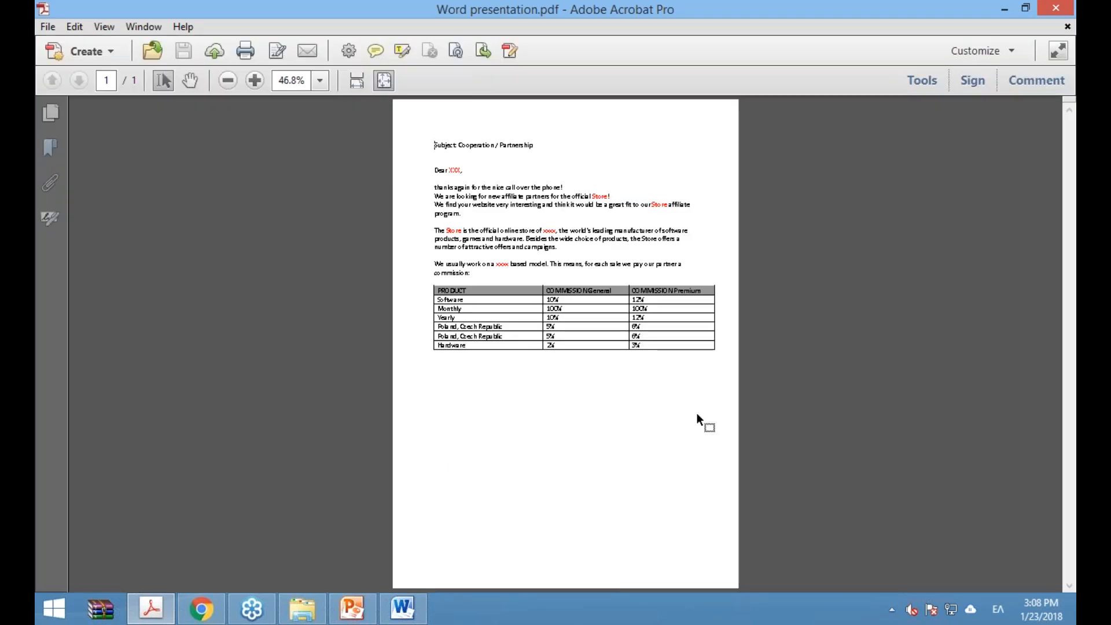
Minimize the PDF, switch back to Microsoft Word and close Word presentation.docx
click(1006, 9)
click(410, 610)
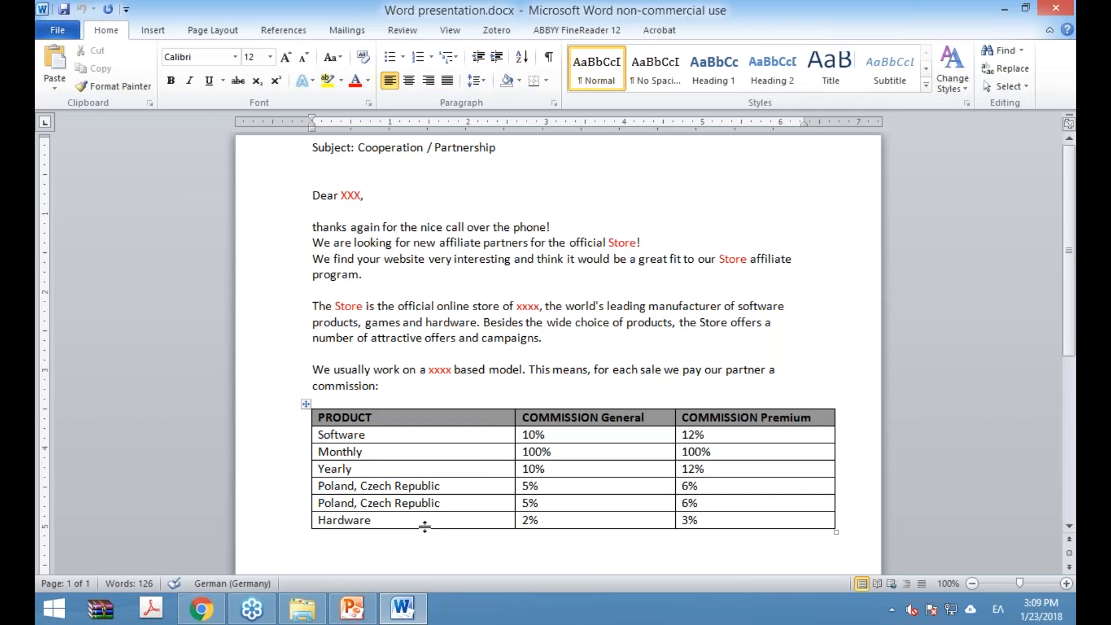
click(1056, 8)
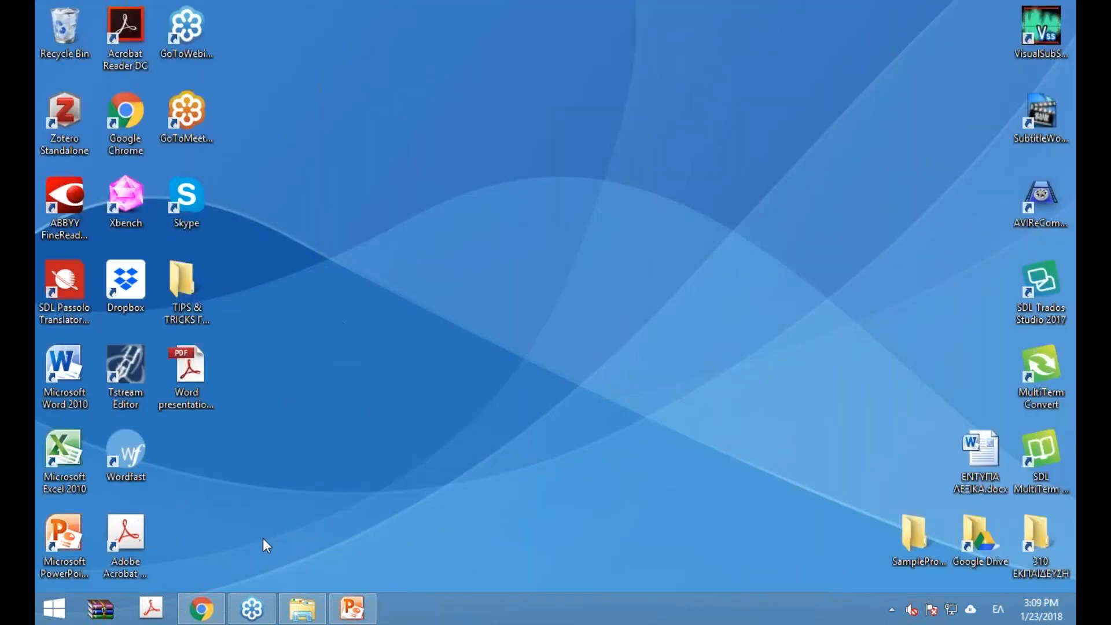
Open the workbook sample2.xlsx from the TIPS & TRICKS ΓΙΑ PDF folder
click(303, 608)
click(305, 360)
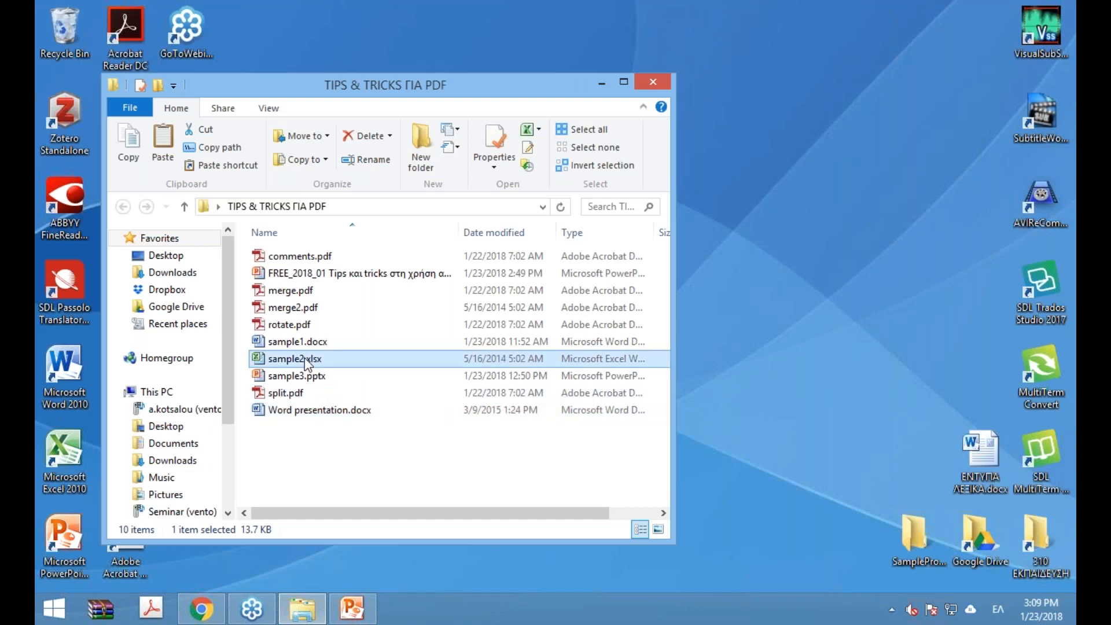
double_click(304, 357)
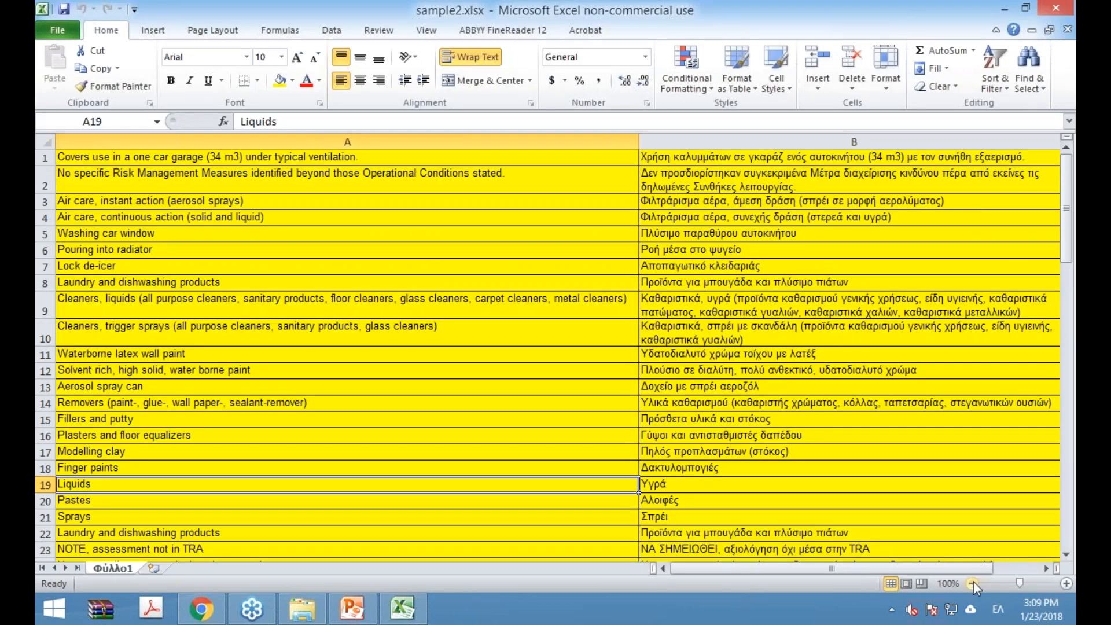
Zoom the worksheet out to 60% and look through both columns down to the last rows of data
click(973, 583)
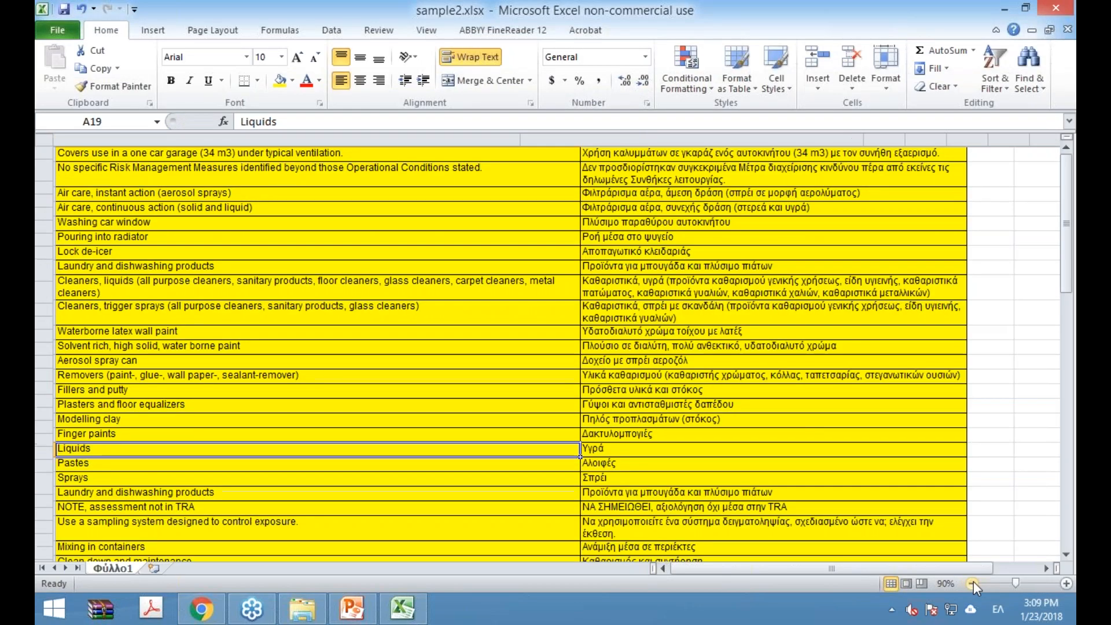
click(973, 584)
click(973, 583)
click(973, 584)
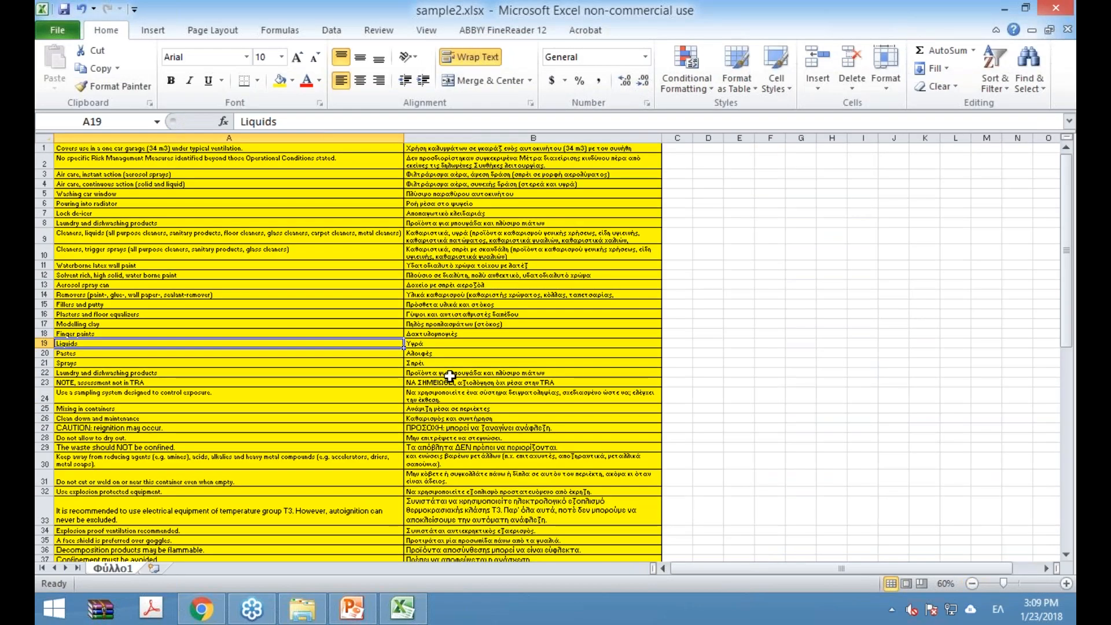
scroll(290, 333, down, 14)
scroll(282, 310, down, 5)
scroll(282, 309, up, 19)
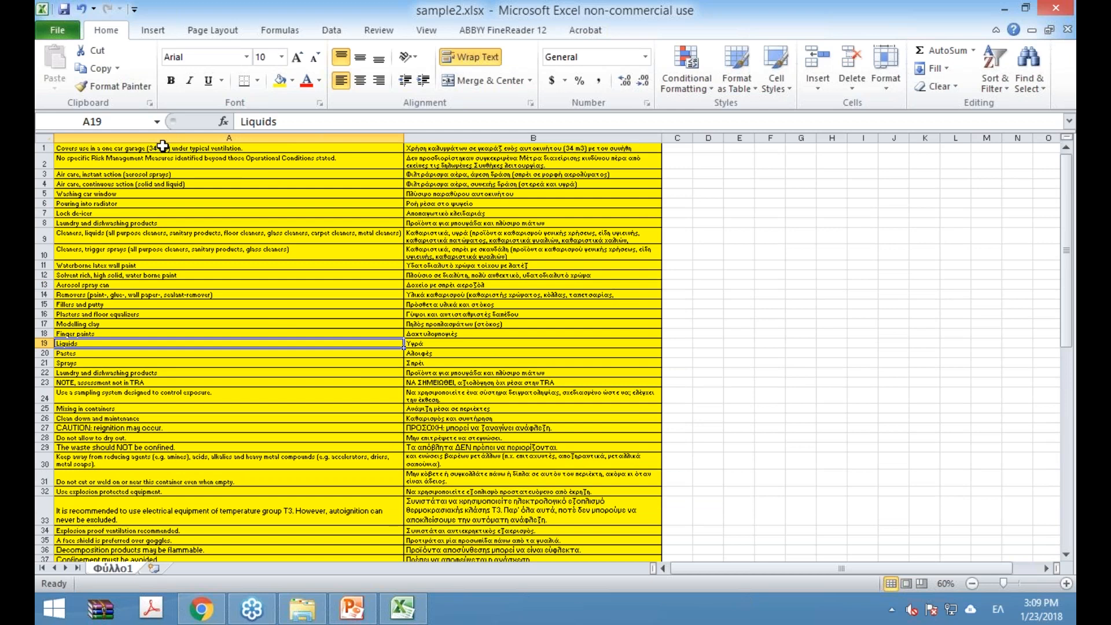
scroll(578, 344, down, 8)
scroll(579, 341, up, 8)
scroll(583, 339, down, 20)
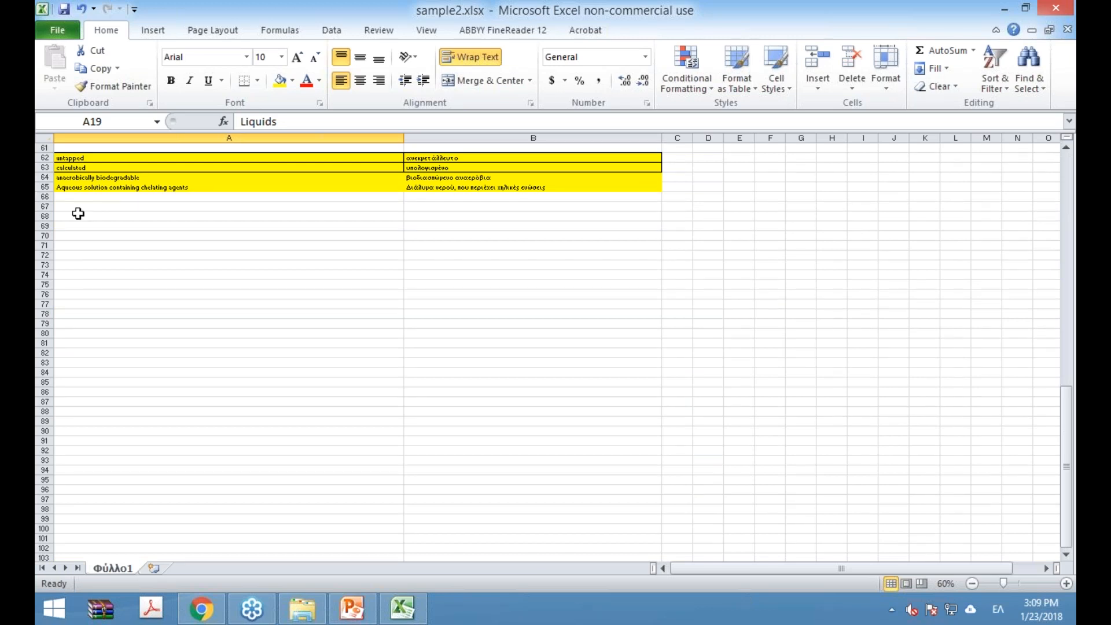
scroll(309, 359, up, 8)
scroll(322, 358, up, 12)
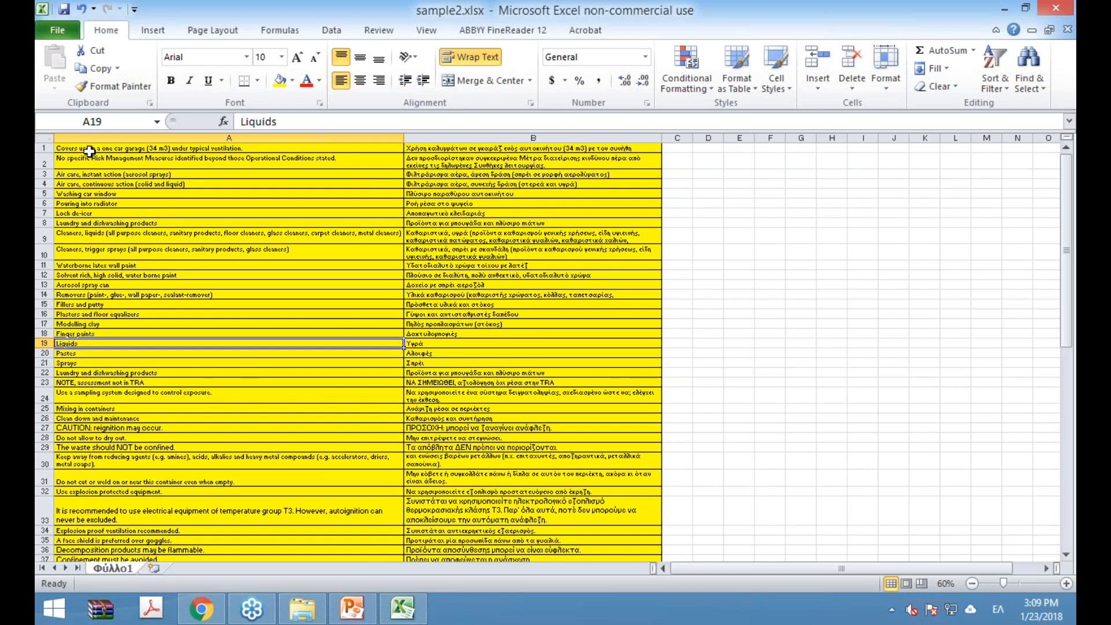
Convert the Φύλλο1 sheet to Adobe PDF at actual size and save it to the Desktop as sample2.pdf
click(58, 30)
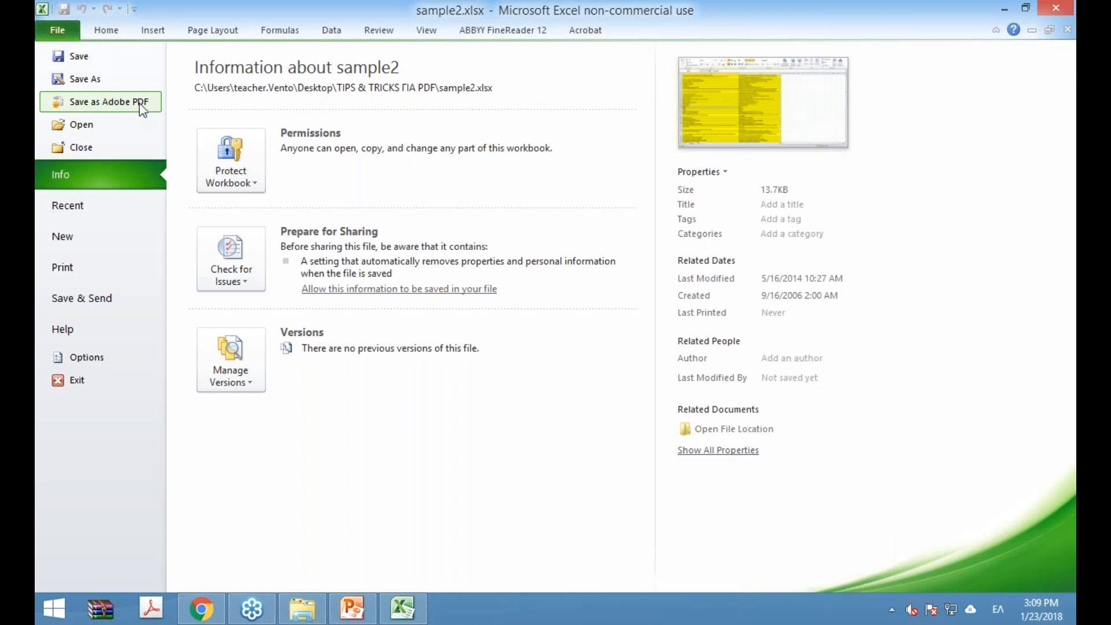
click(142, 108)
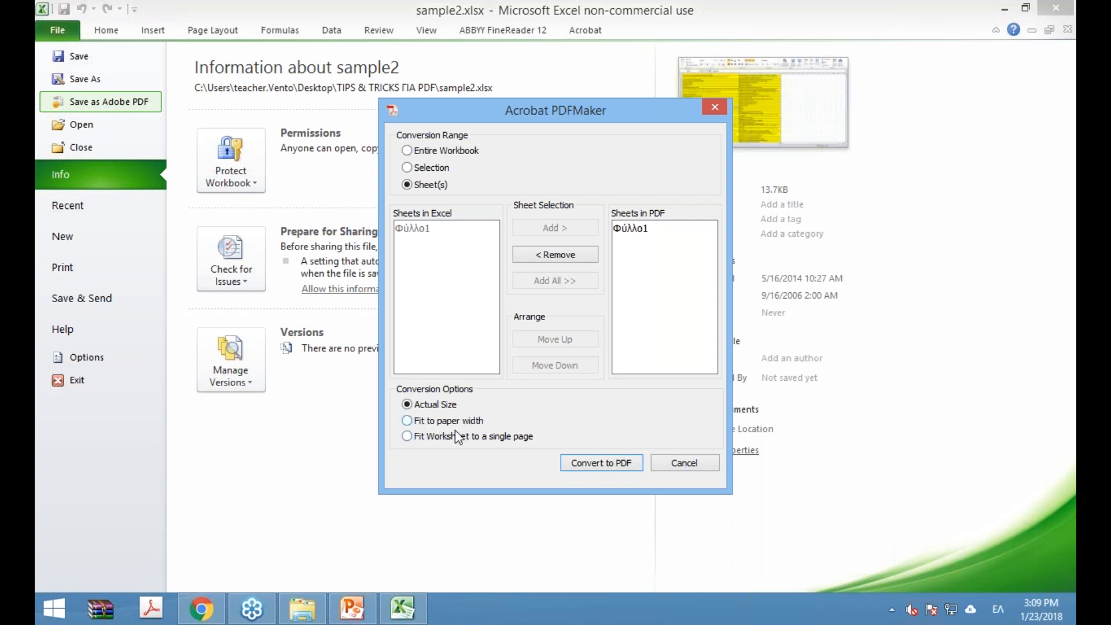
click(636, 464)
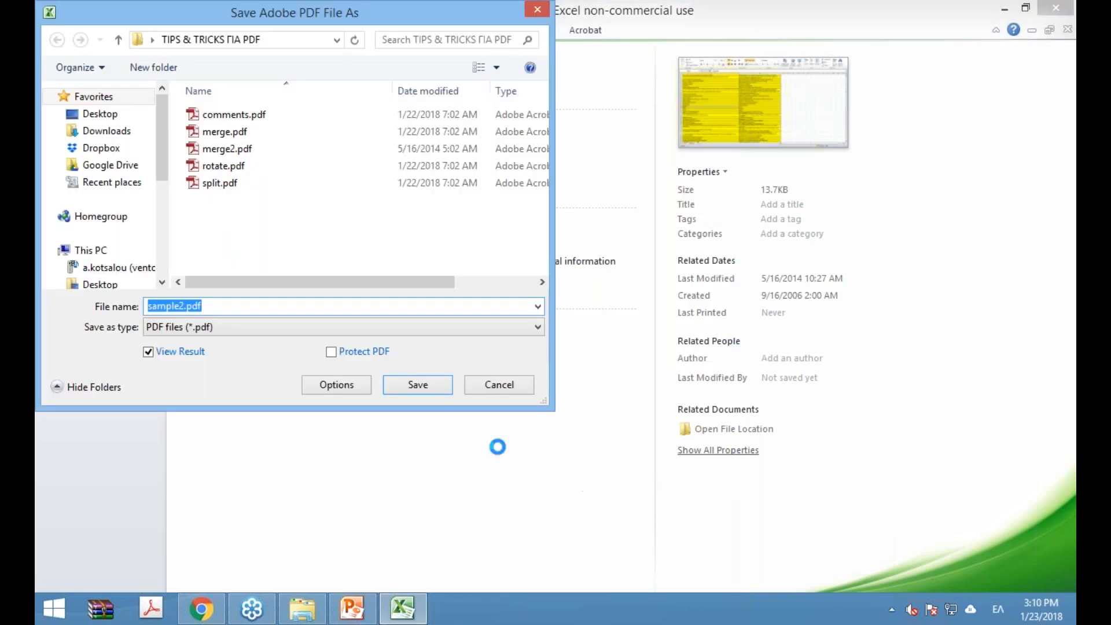
click(103, 113)
click(417, 386)
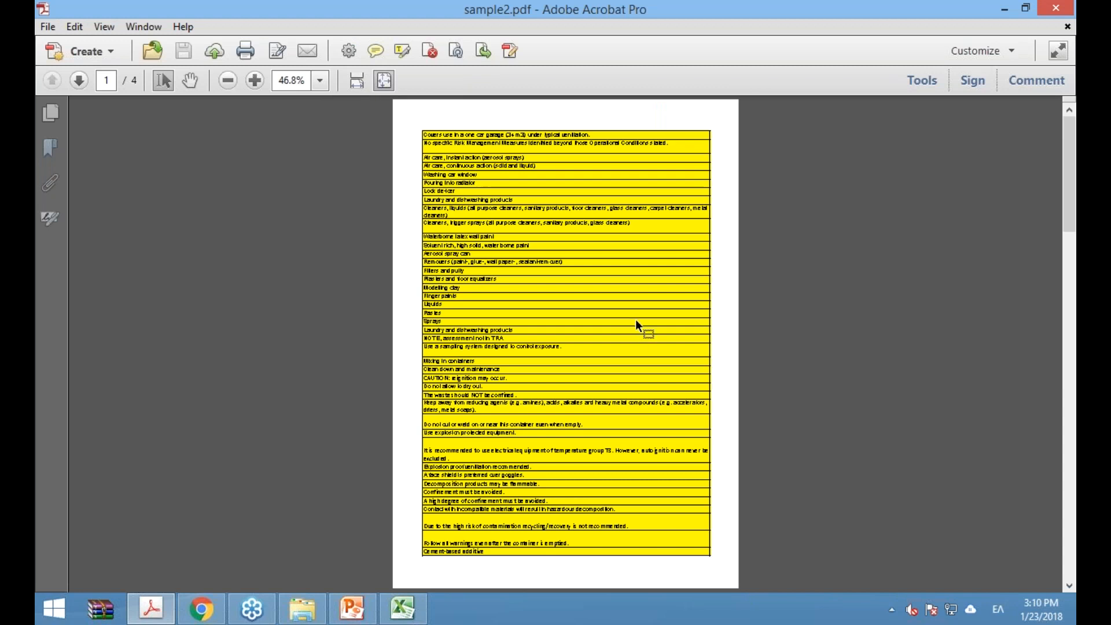
Examine how the worksheet columns are split across the pages of sample2.pdf at 100% zoom, and return to the Excel workbook
click(255, 80)
click(256, 81)
click(255, 80)
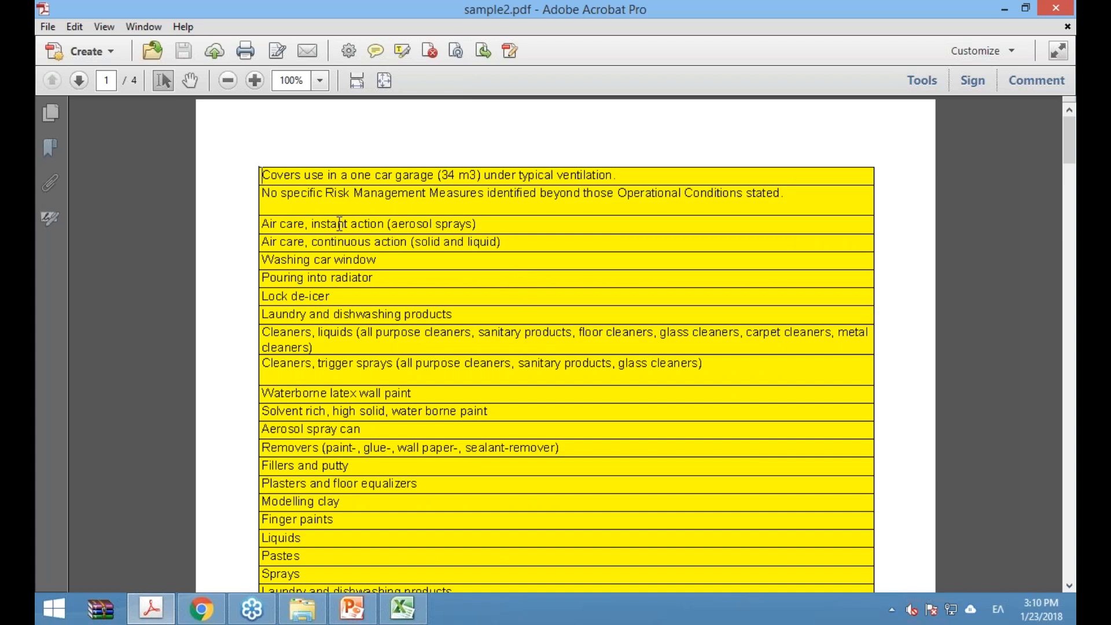
scroll(489, 234, down, 10)
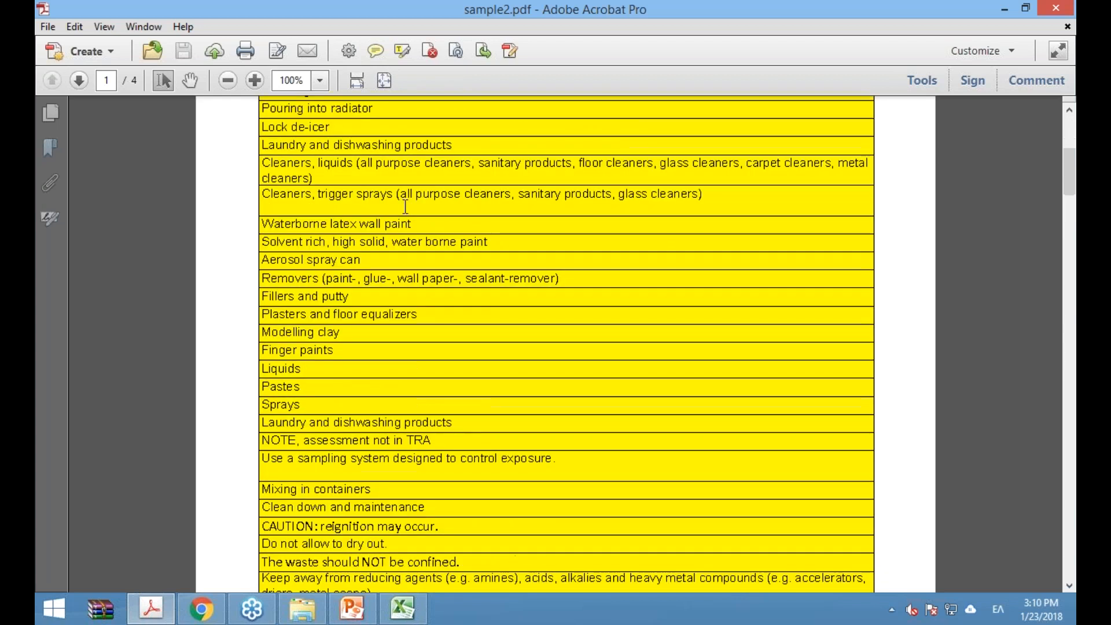
scroll(490, 230, down, 20)
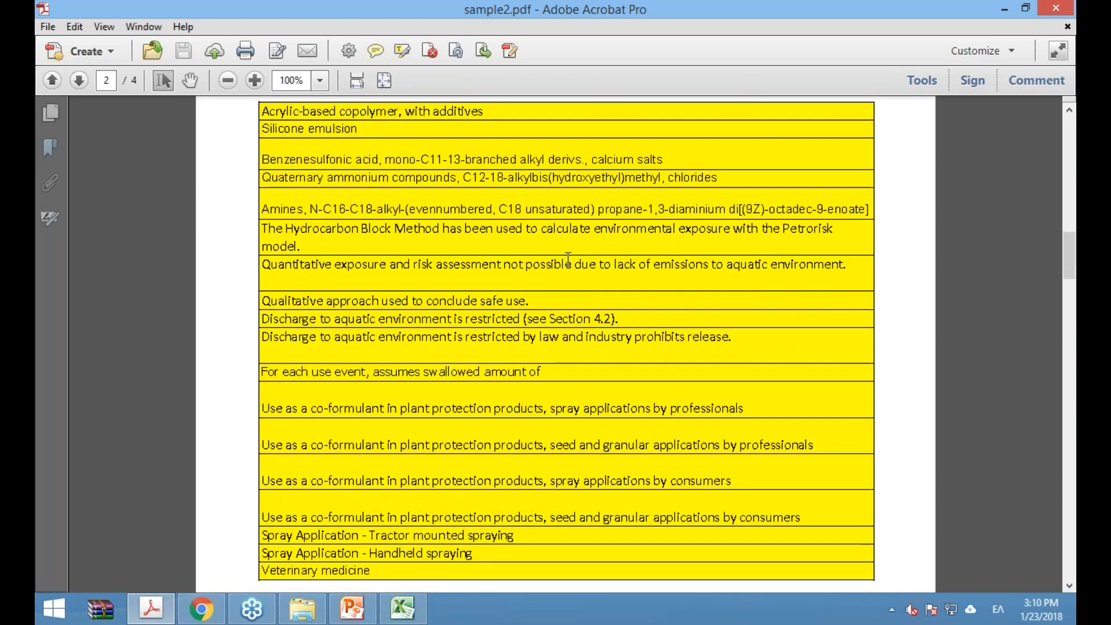
scroll(598, 277, down, 15)
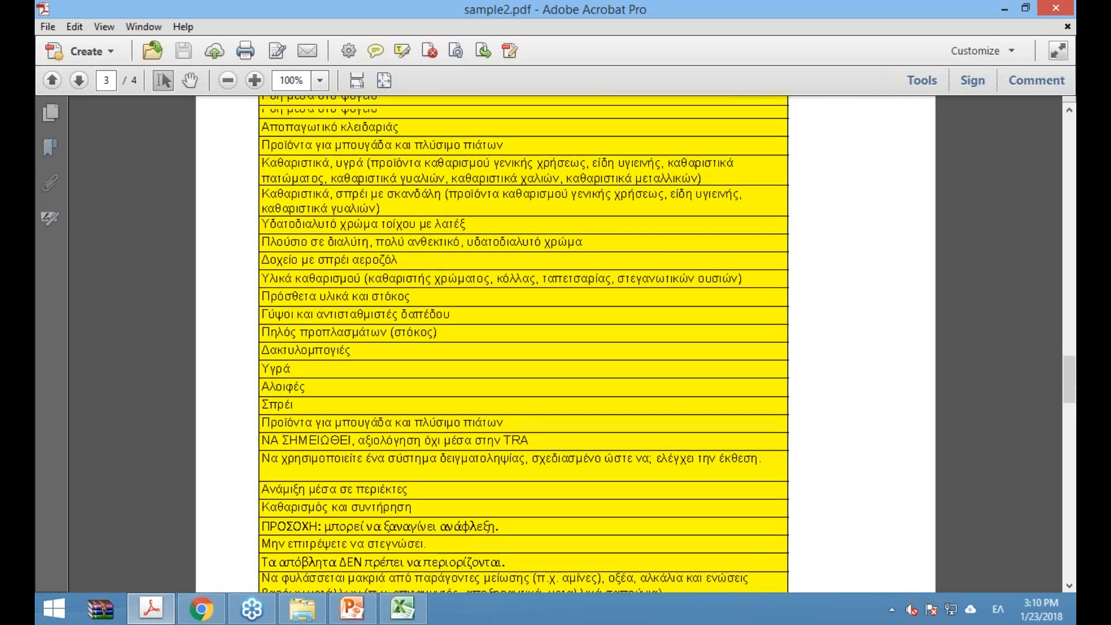
click(416, 617)
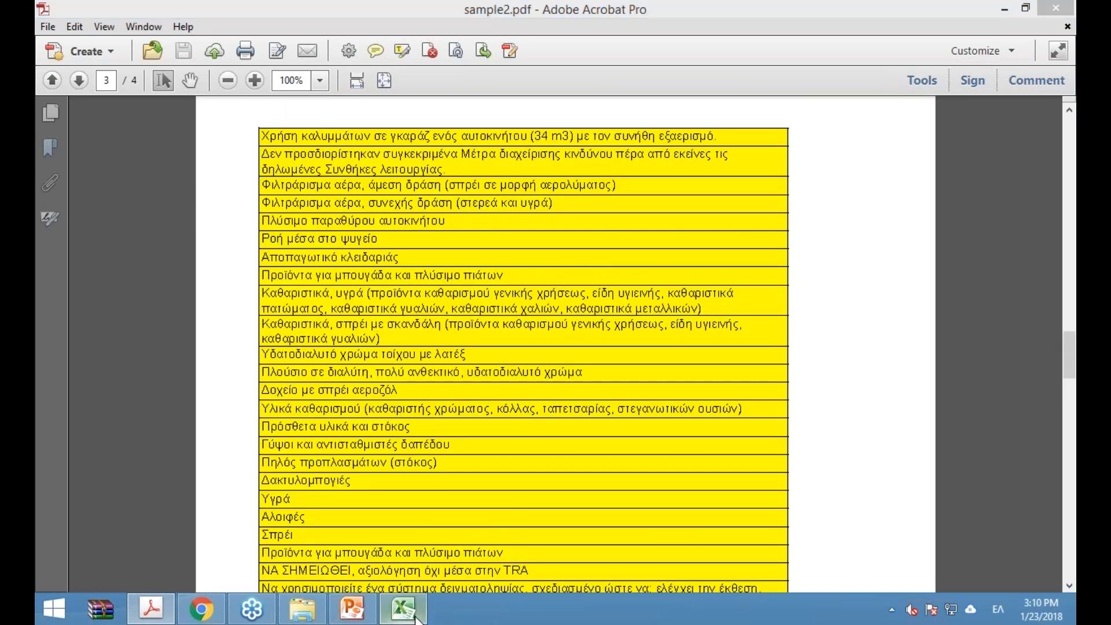
Compare how the two columns are laid out in the worksheet and on page 3 of sample2.pdf, and close the PDF
scroll(350, 431, down, 12)
scroll(352, 427, up, 9)
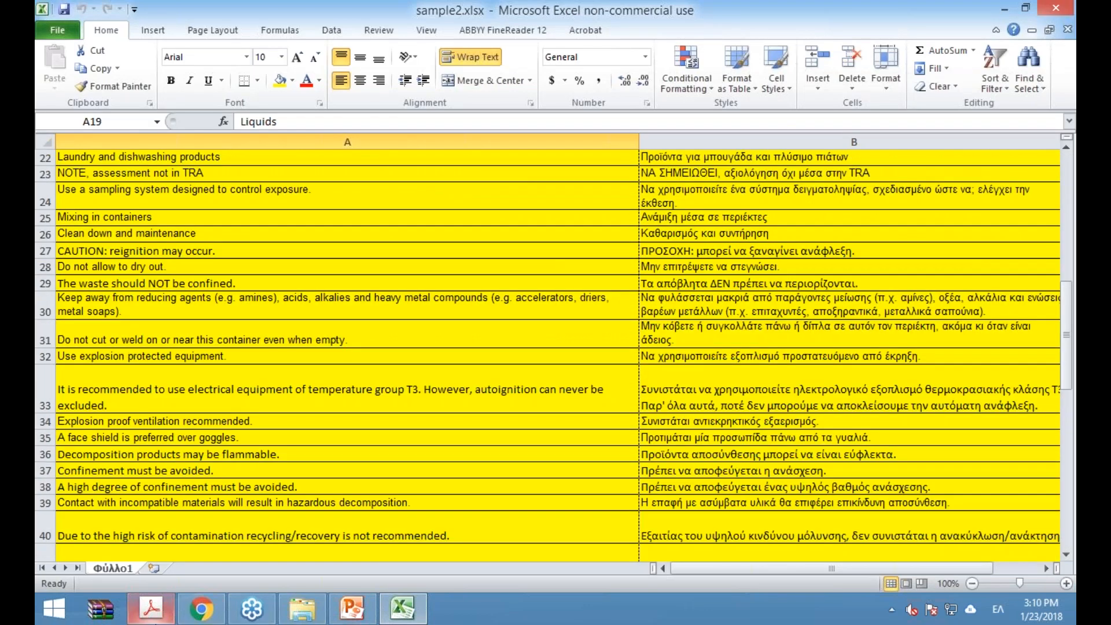
click(152, 608)
scroll(523, 342, down, 2)
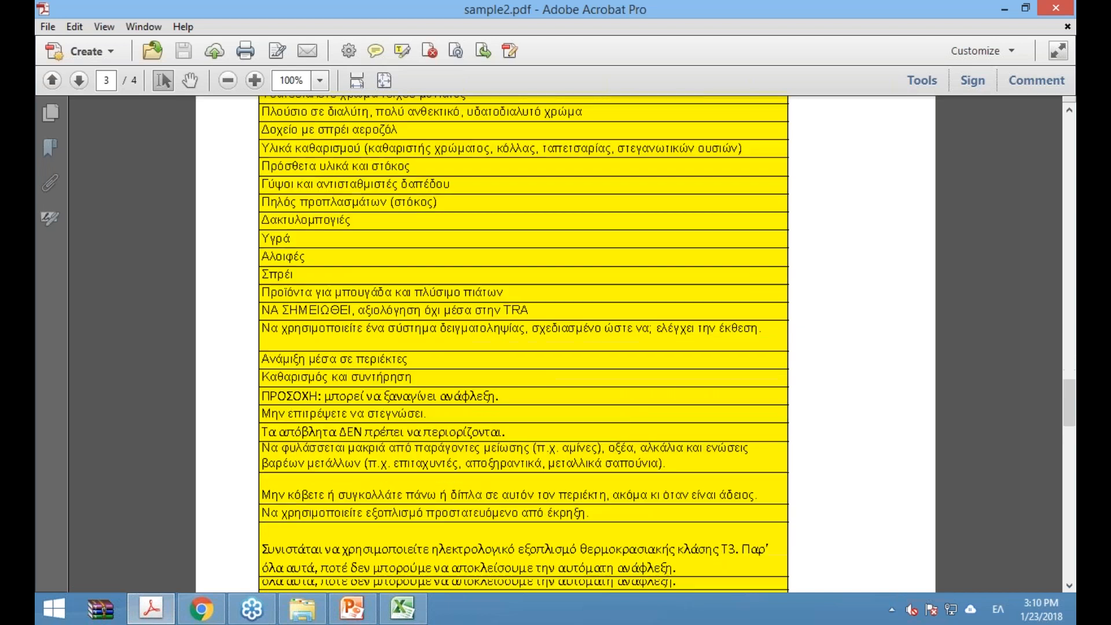
scroll(524, 341, down, 3)
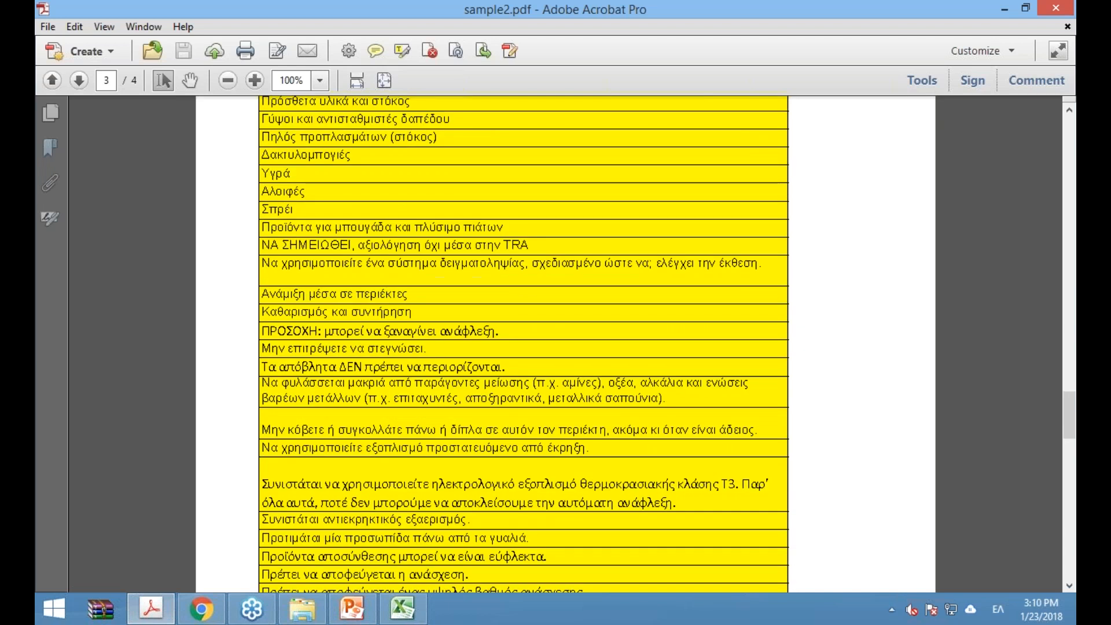
scroll(523, 341, down, 3)
scroll(438, 368, down, 2)
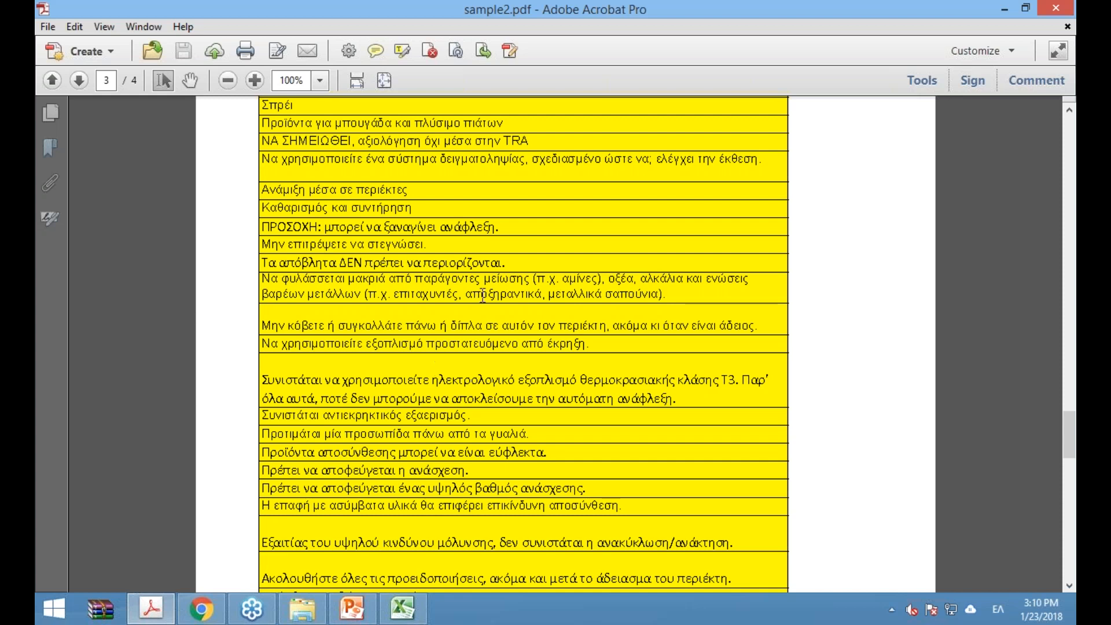
click(403, 609)
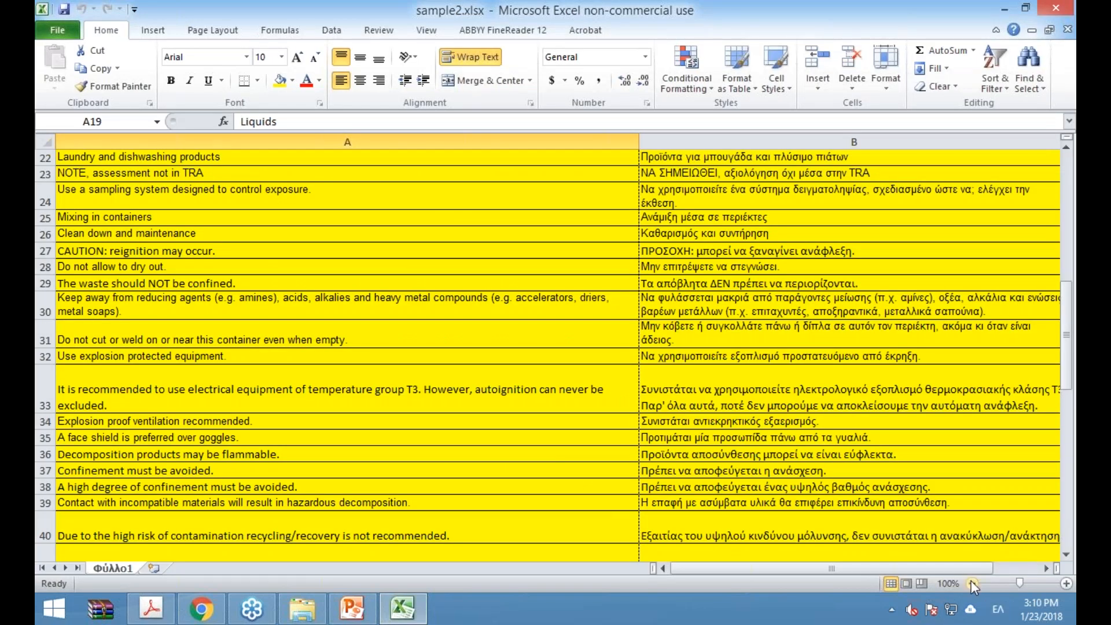
click(972, 583)
click(972, 583)
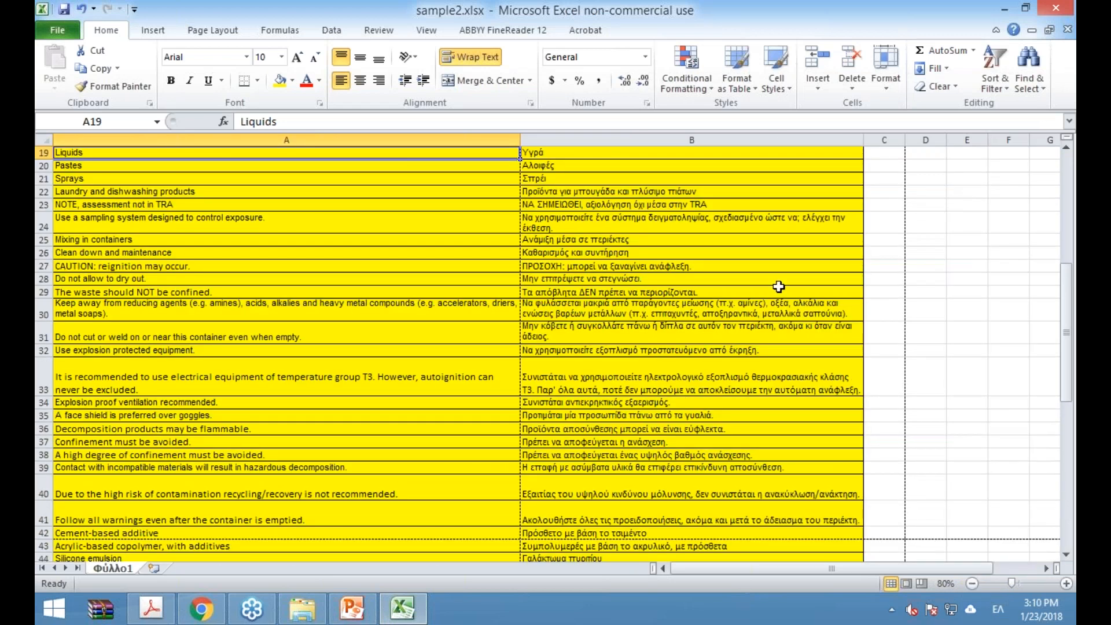
click(151, 608)
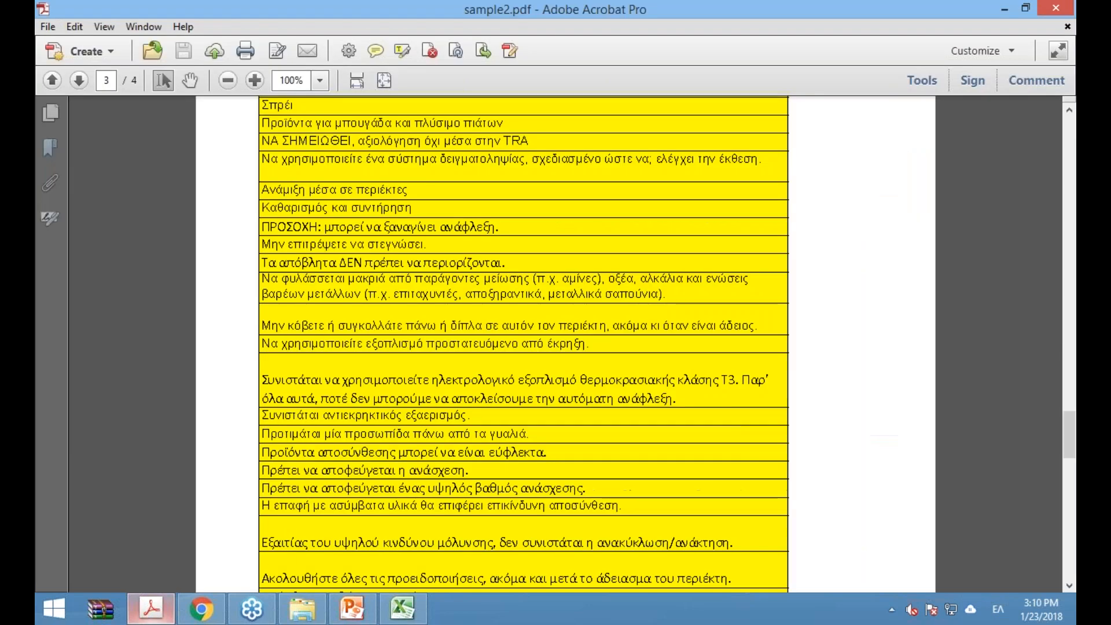
click(1064, 5)
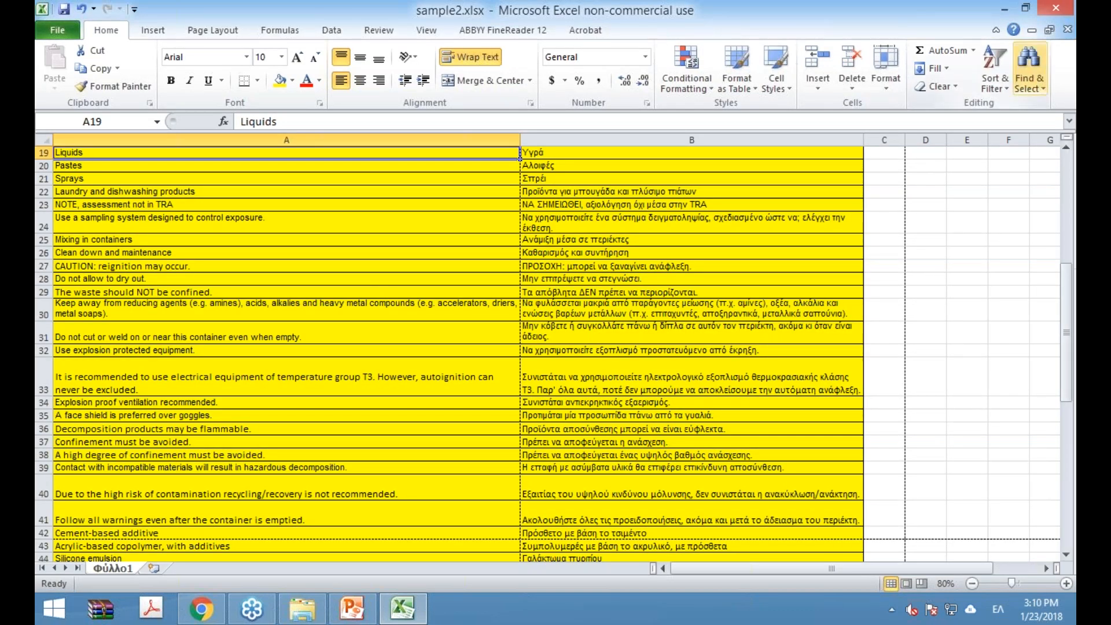
Zoom the worksheet out to 60% and select all the data in both columns, range A1:B65
click(1071, 22)
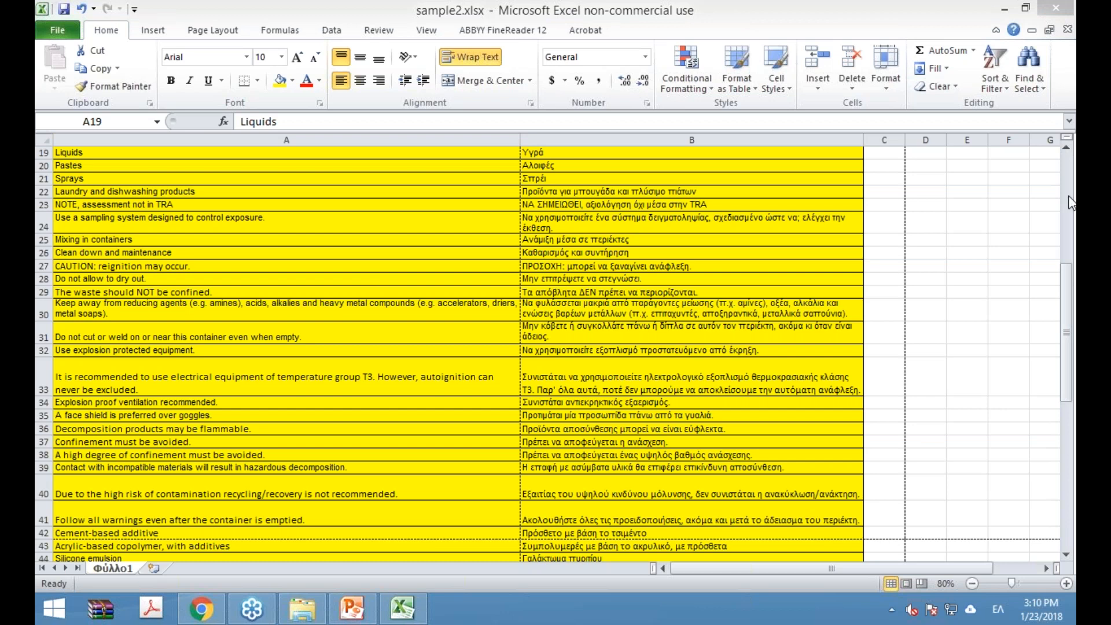
click(1071, 152)
drag(1071, 151, 1071, 152)
click(973, 582)
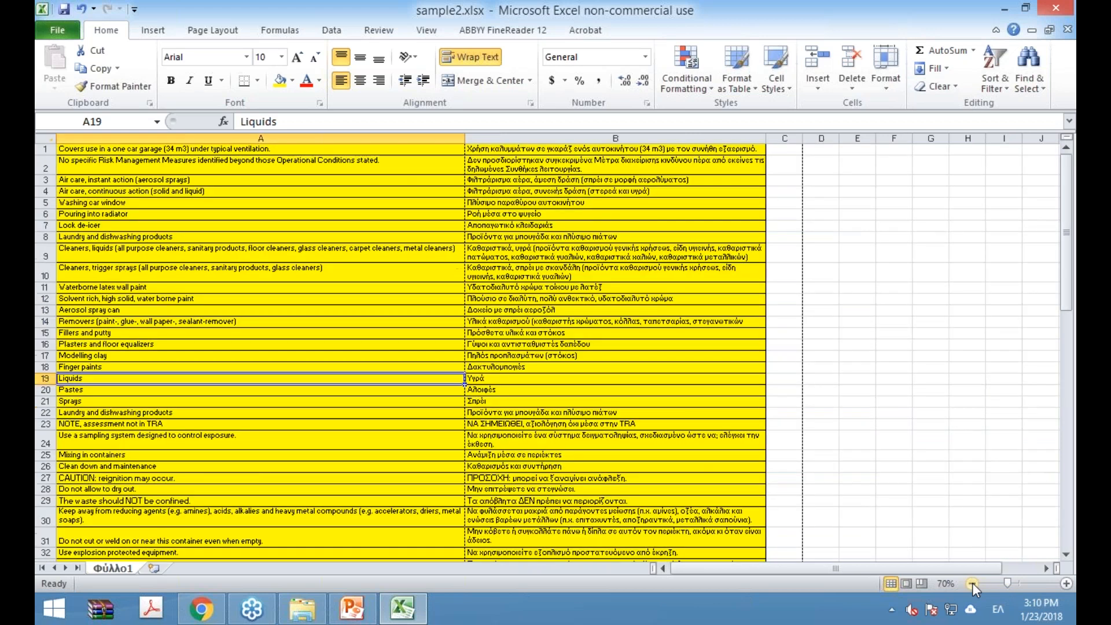
click(973, 582)
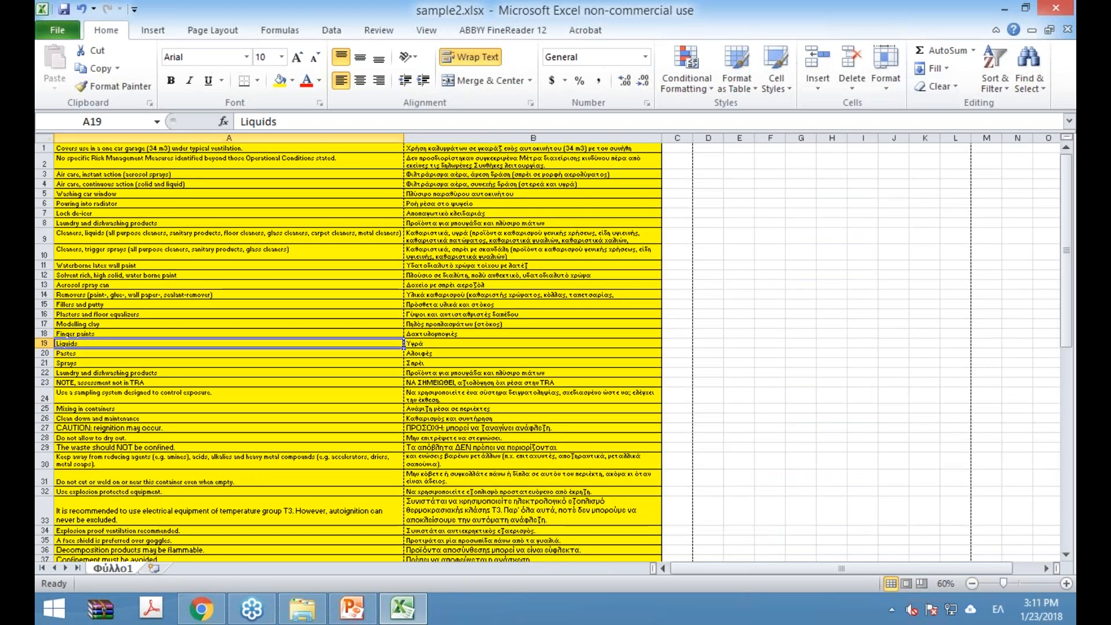
click(80, 148)
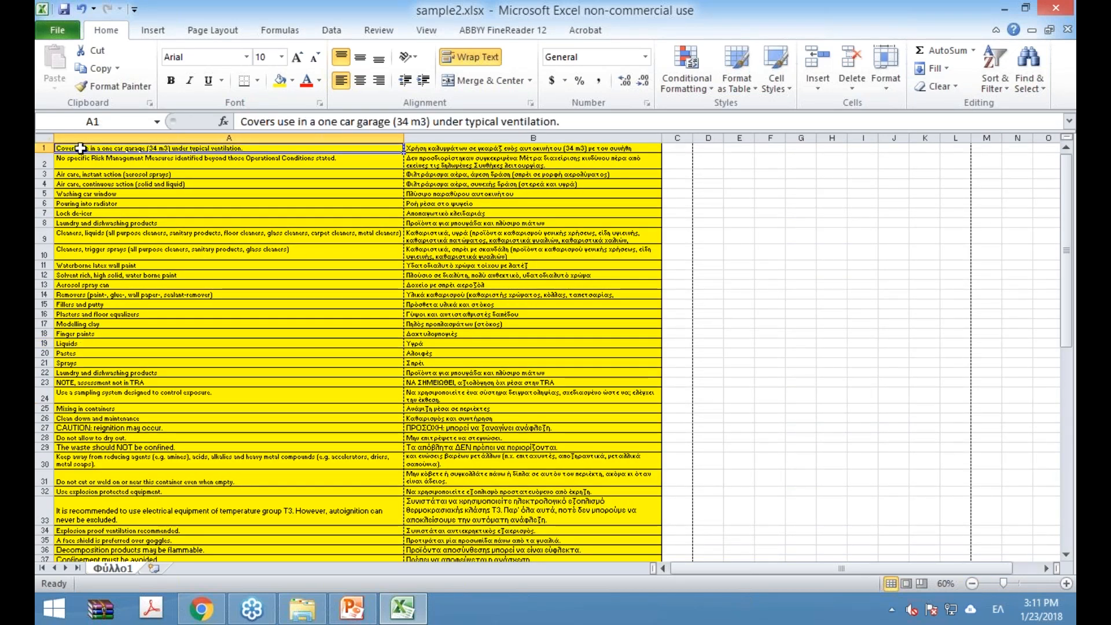
drag(81, 148, 471, 155)
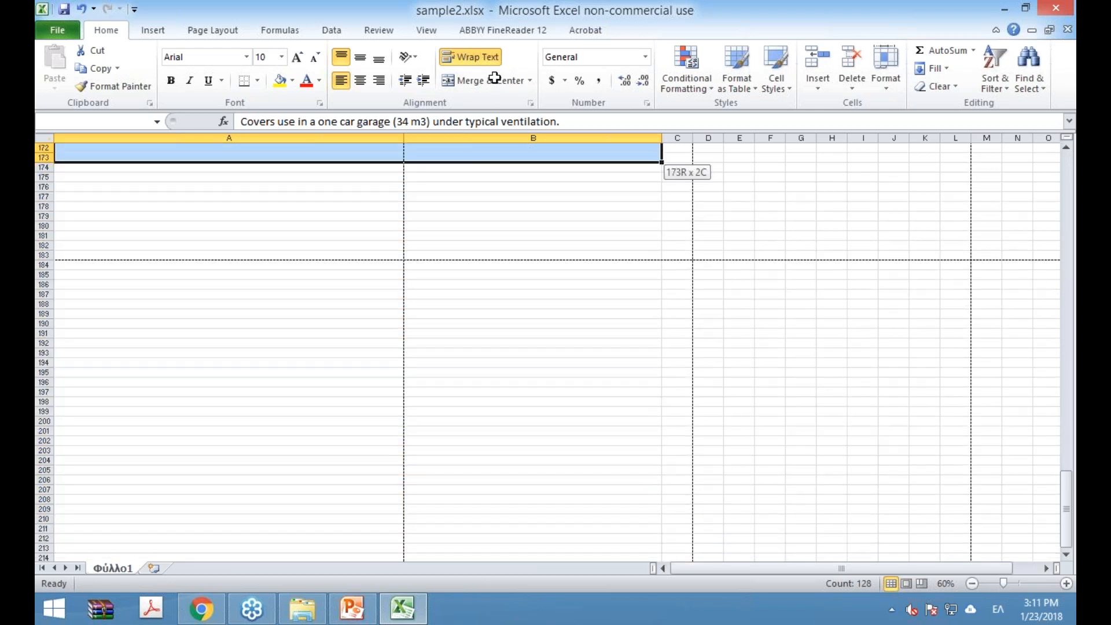
drag(495, 77, 514, 173)
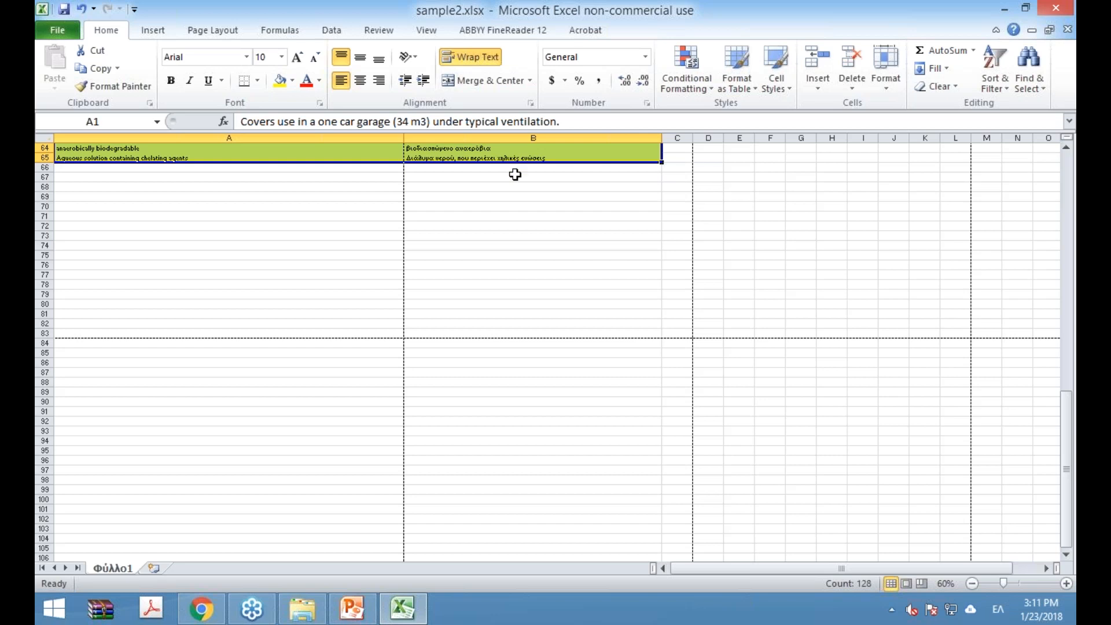
scroll(516, 288, up, 13)
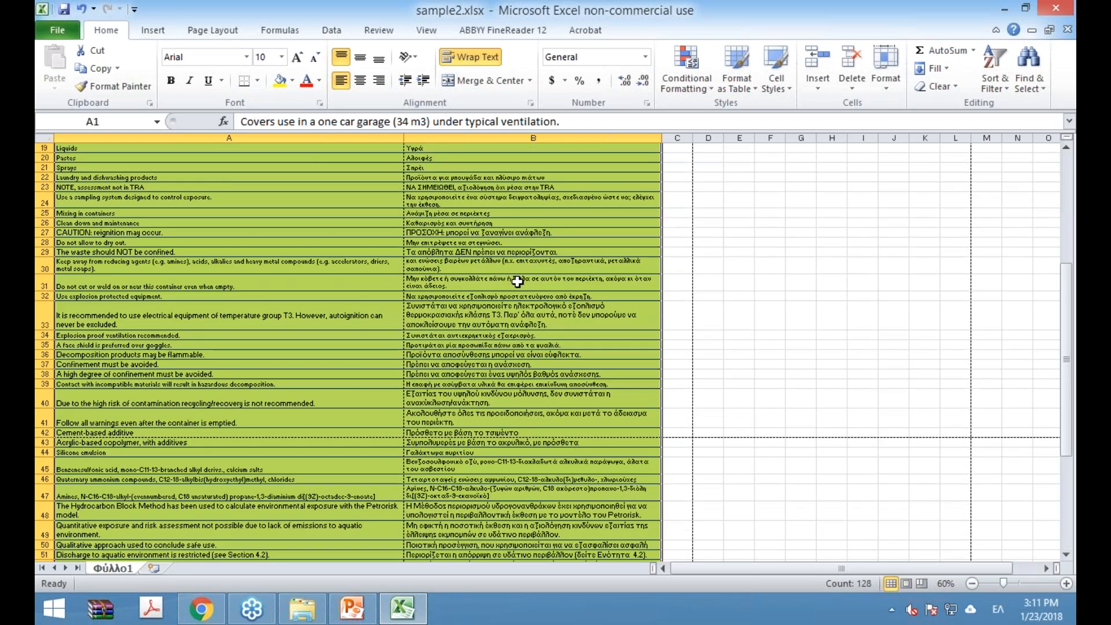
scroll(517, 282, up, 6)
Set up the print job with the Adobe PDF printer and restrict it to the current selection
click(57, 30)
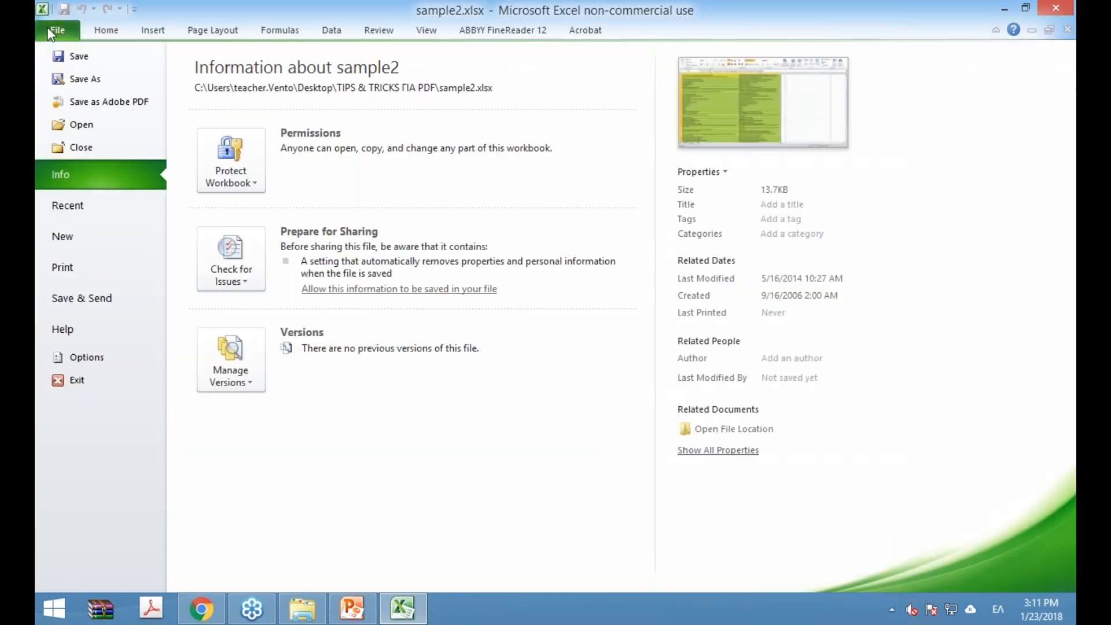
click(110, 272)
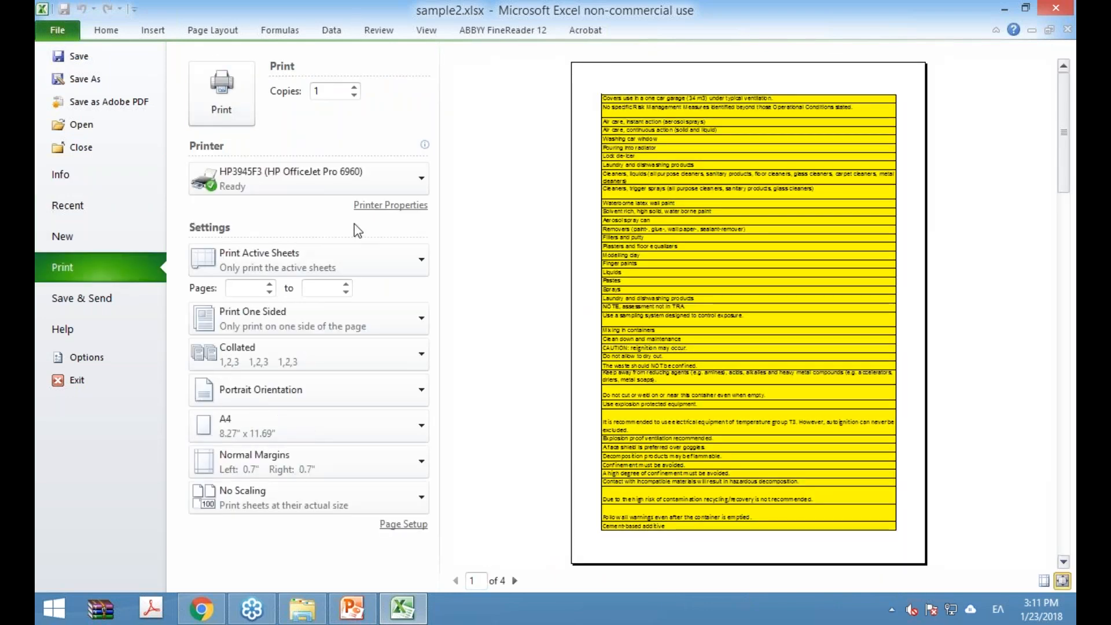
click(385, 176)
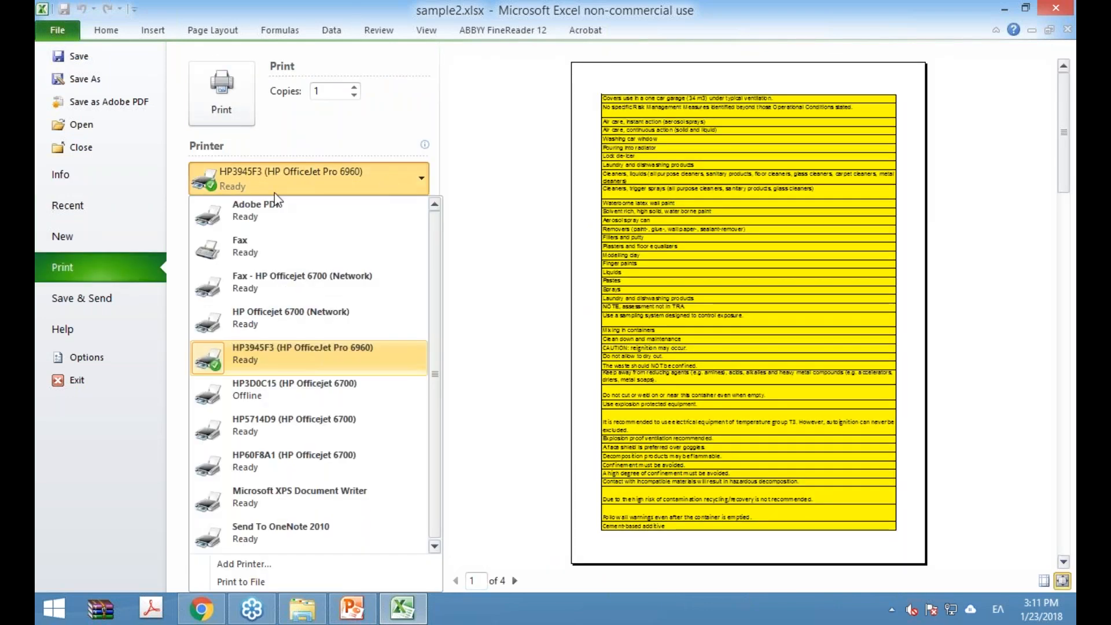
click(266, 210)
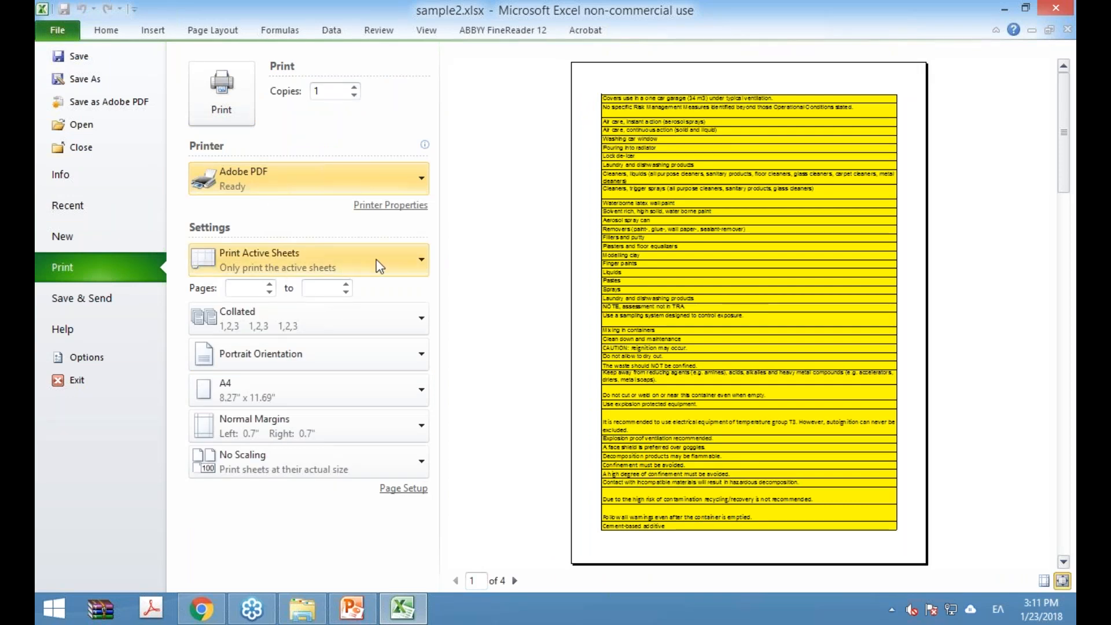
click(402, 267)
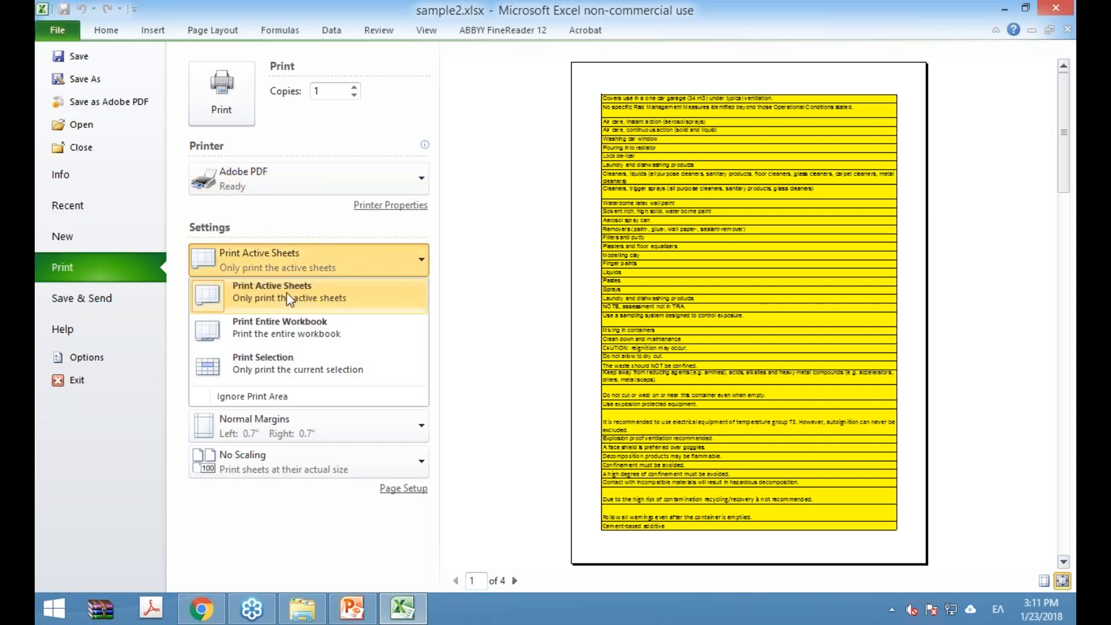
click(278, 369)
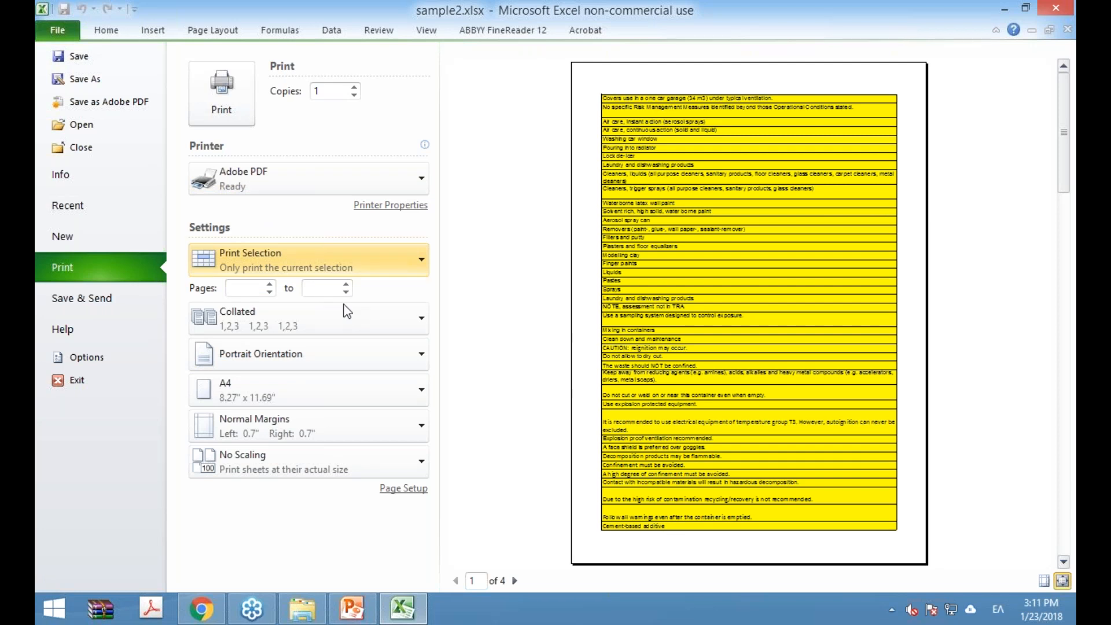
Try fitting the sheet on one page, and set the print scaling to Fit All Columns on One Page
click(276, 470)
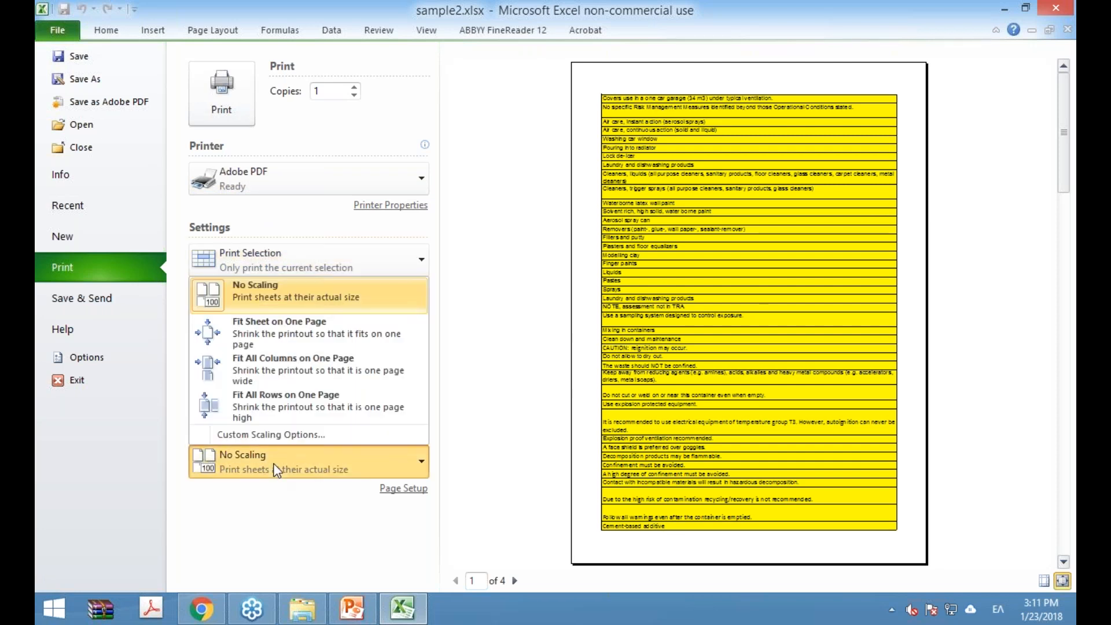
click(292, 327)
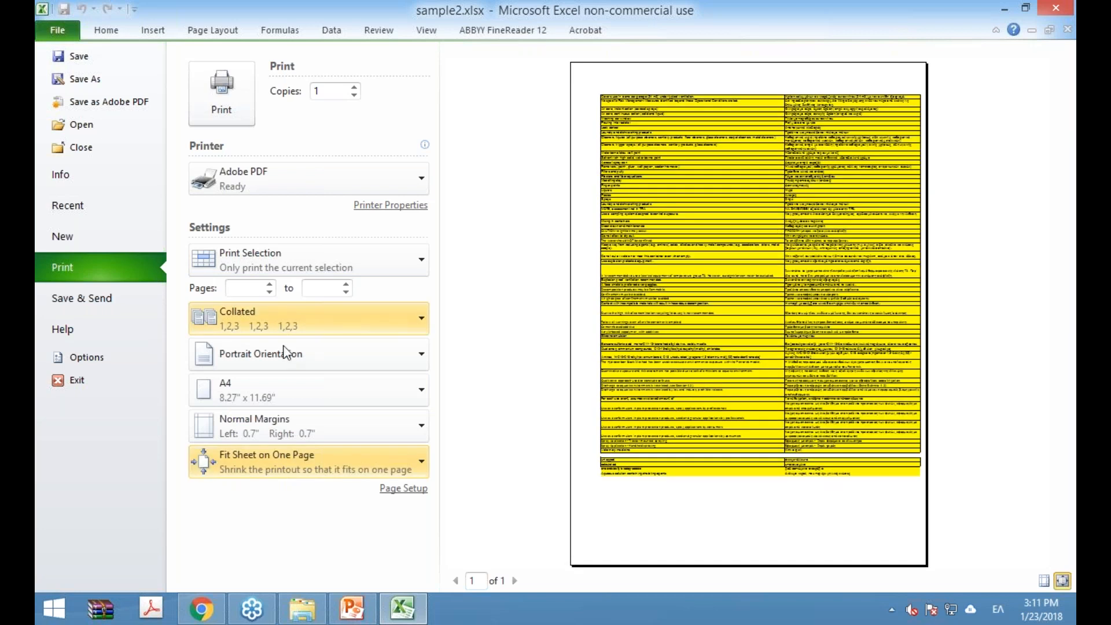
click(274, 463)
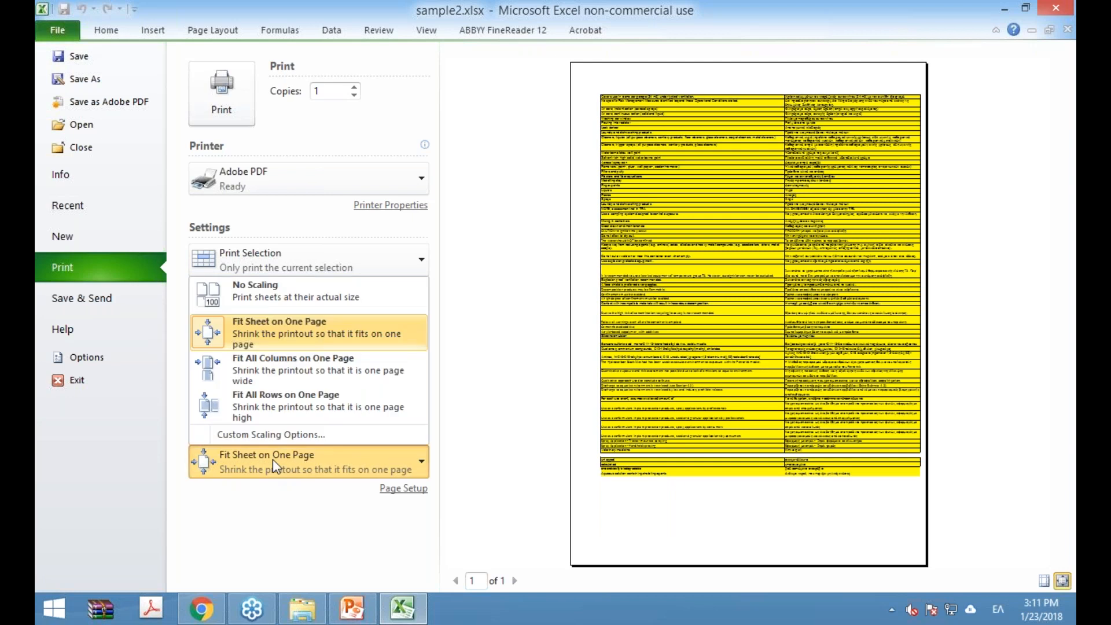
click(318, 367)
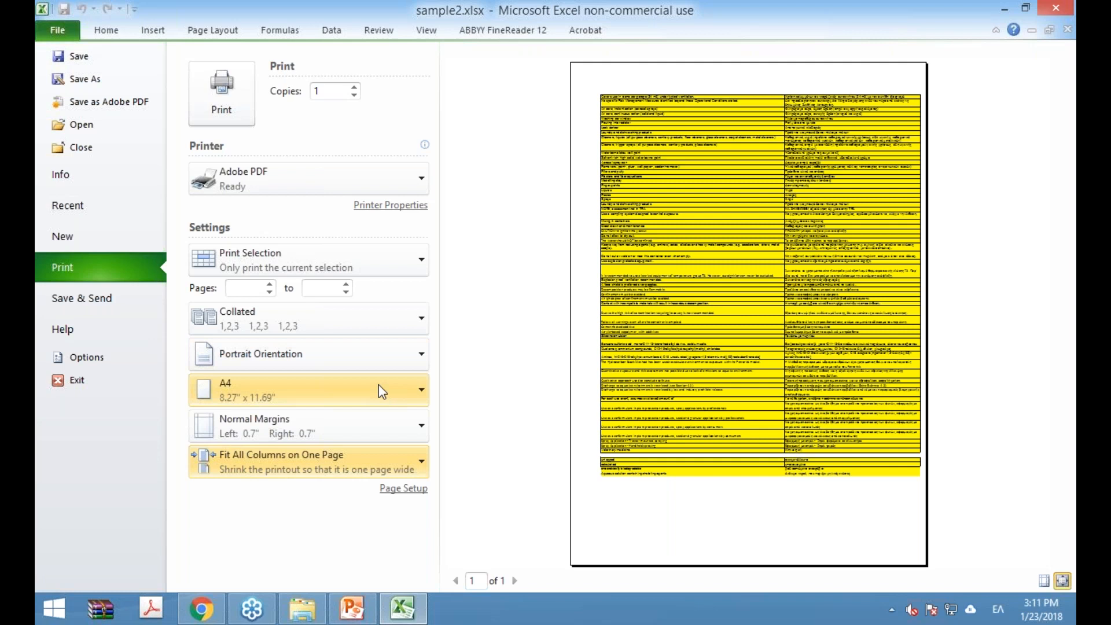
click(297, 472)
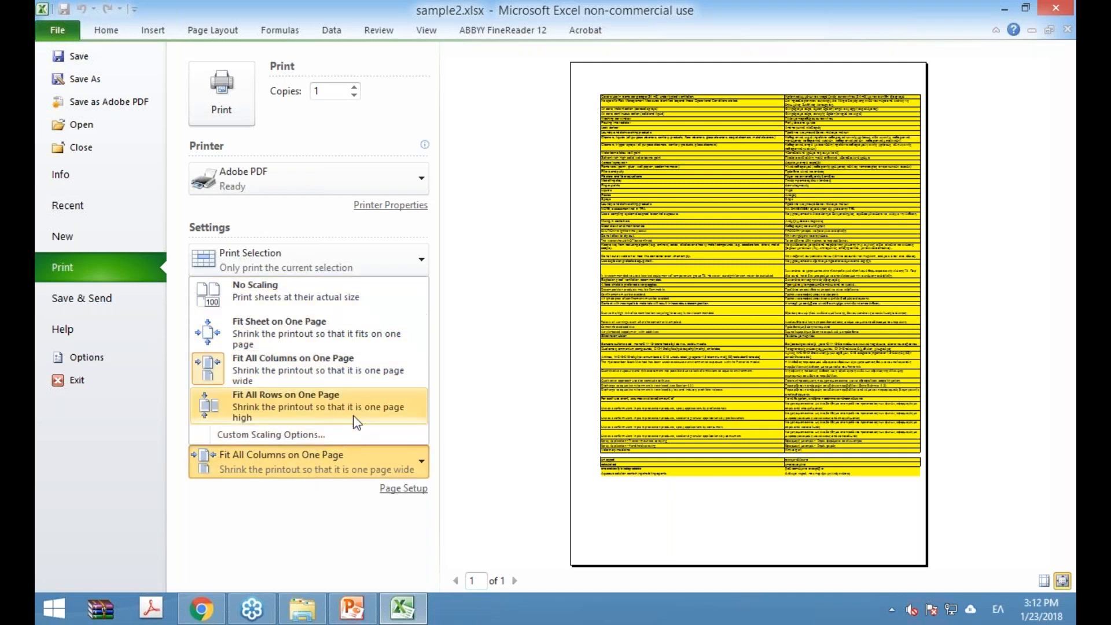
click(317, 374)
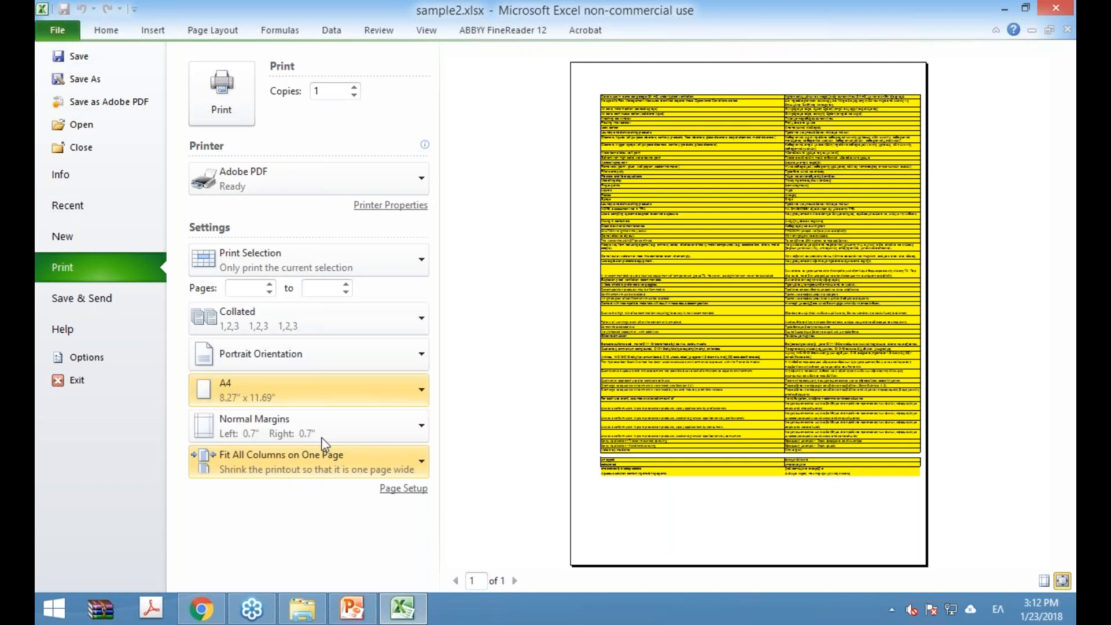
click(318, 472)
click(315, 371)
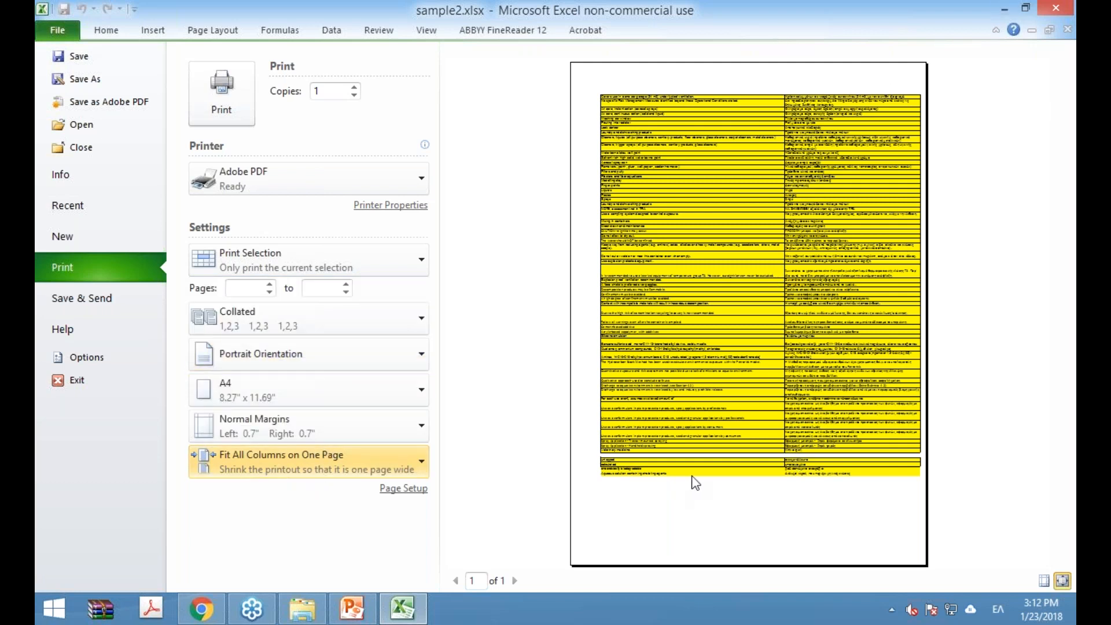
Switch the printout to landscape orientation and center it horizontally and vertically on the page
click(349, 359)
click(313, 430)
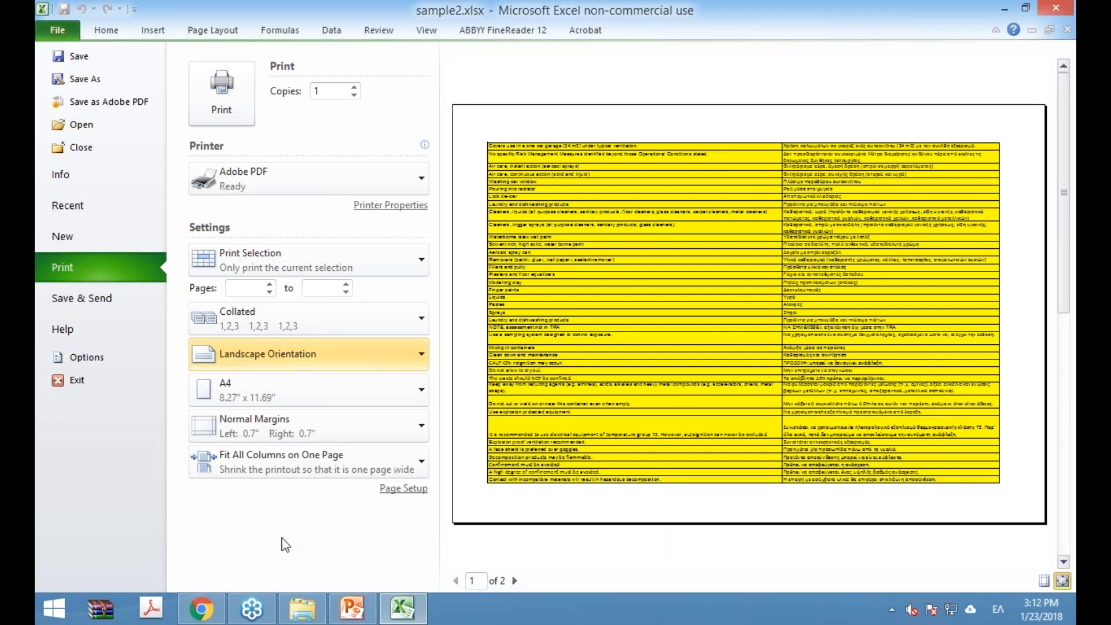
click(408, 488)
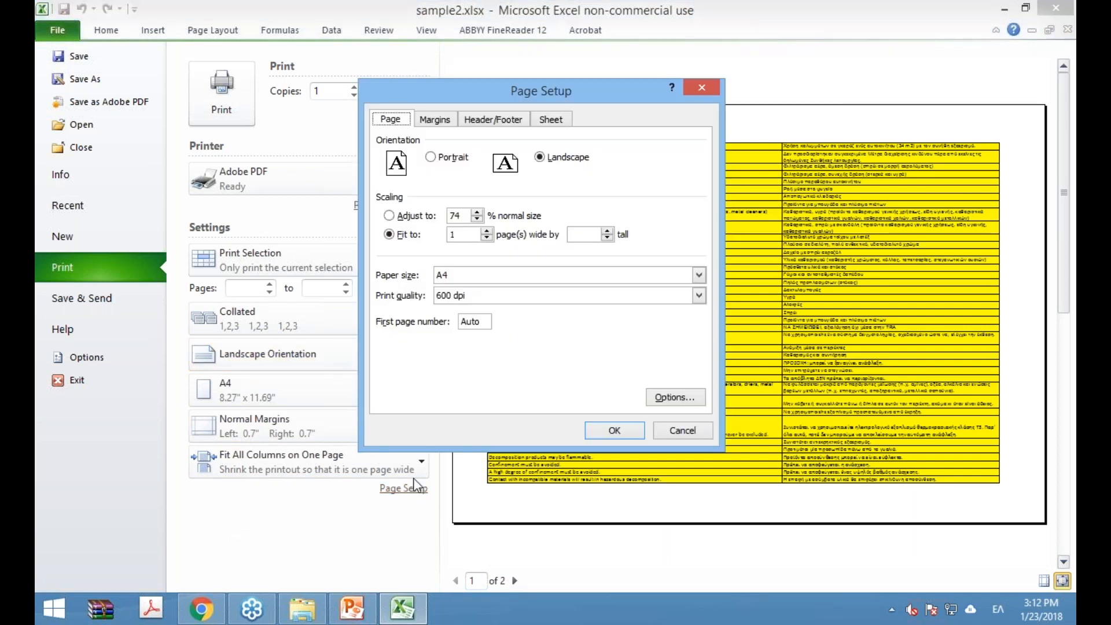
click(440, 119)
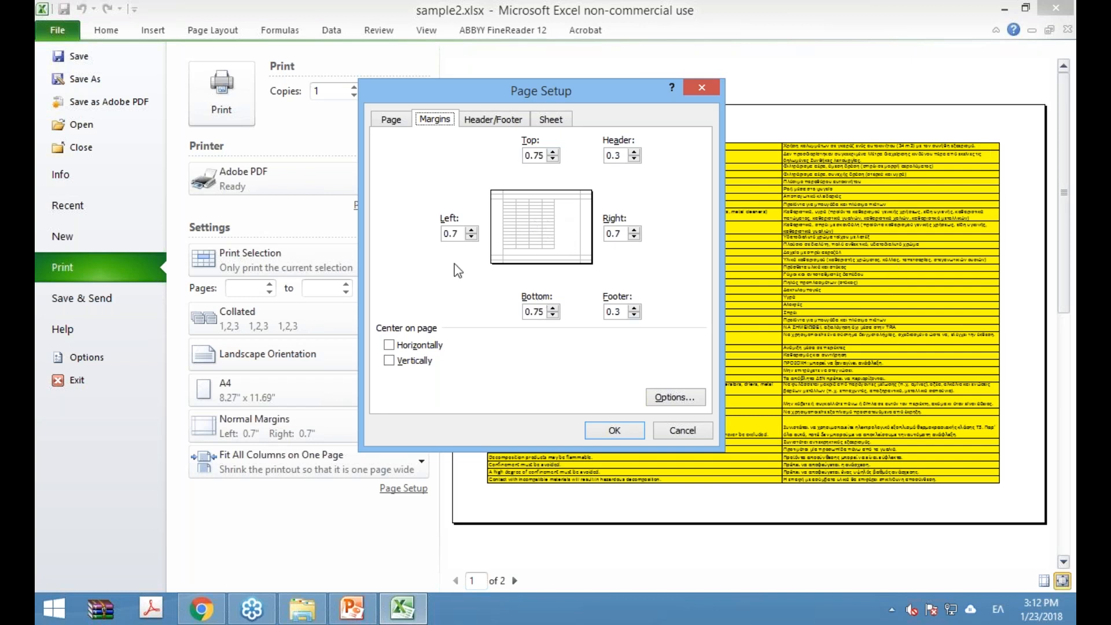
click(392, 345)
click(389, 361)
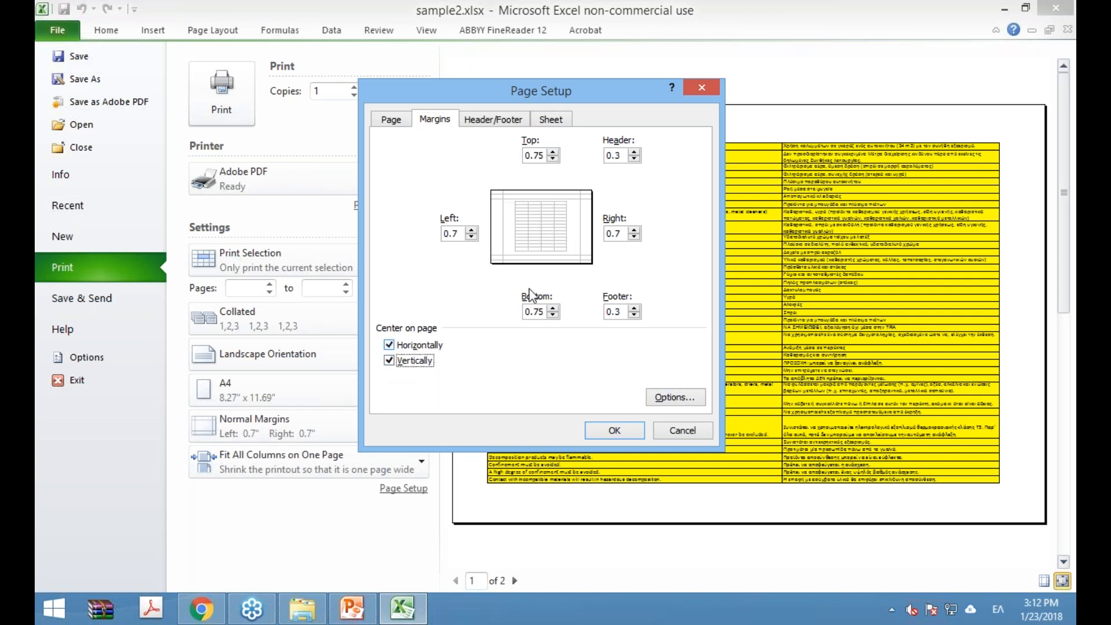
click(602, 431)
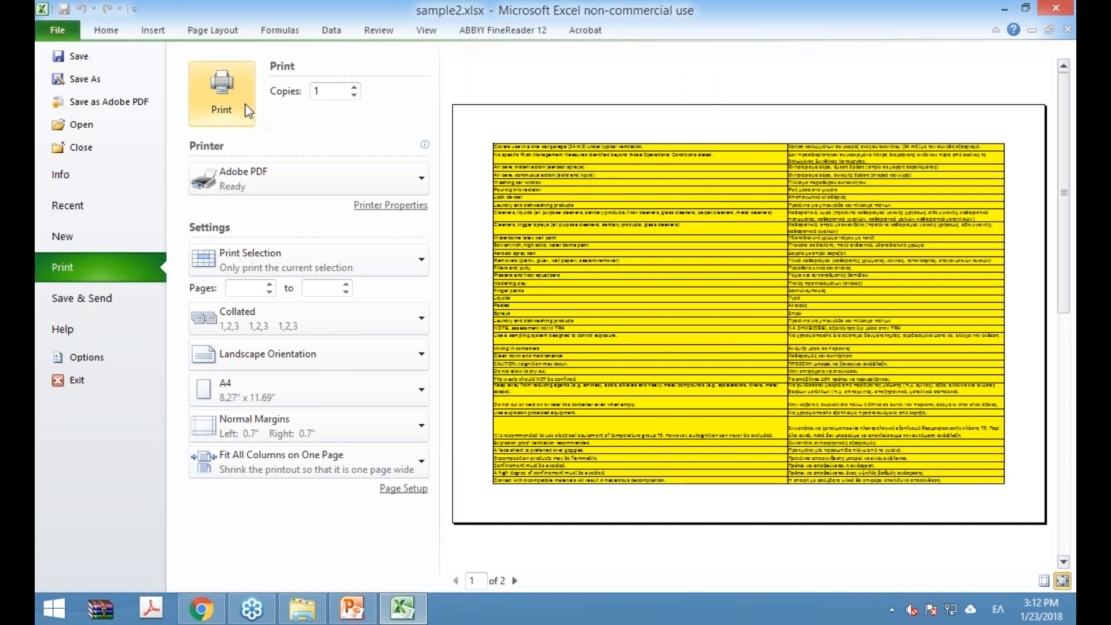
Print the selected range to Adobe PDF and save it on the Desktop as sample_new.pdf
click(221, 105)
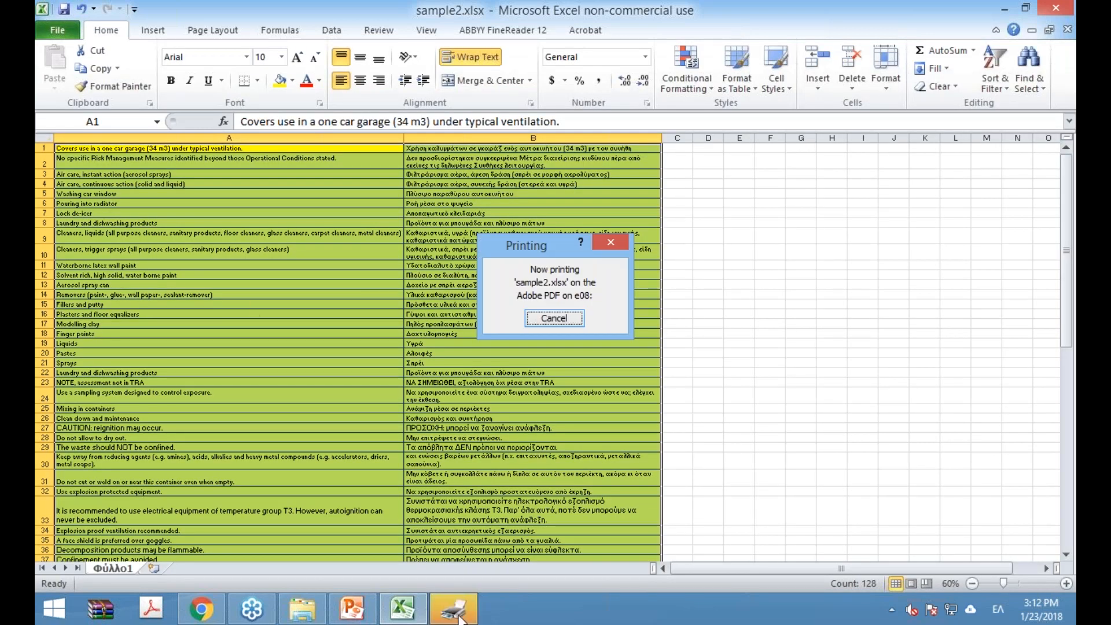
click(183, 309)
key(BackSpace)
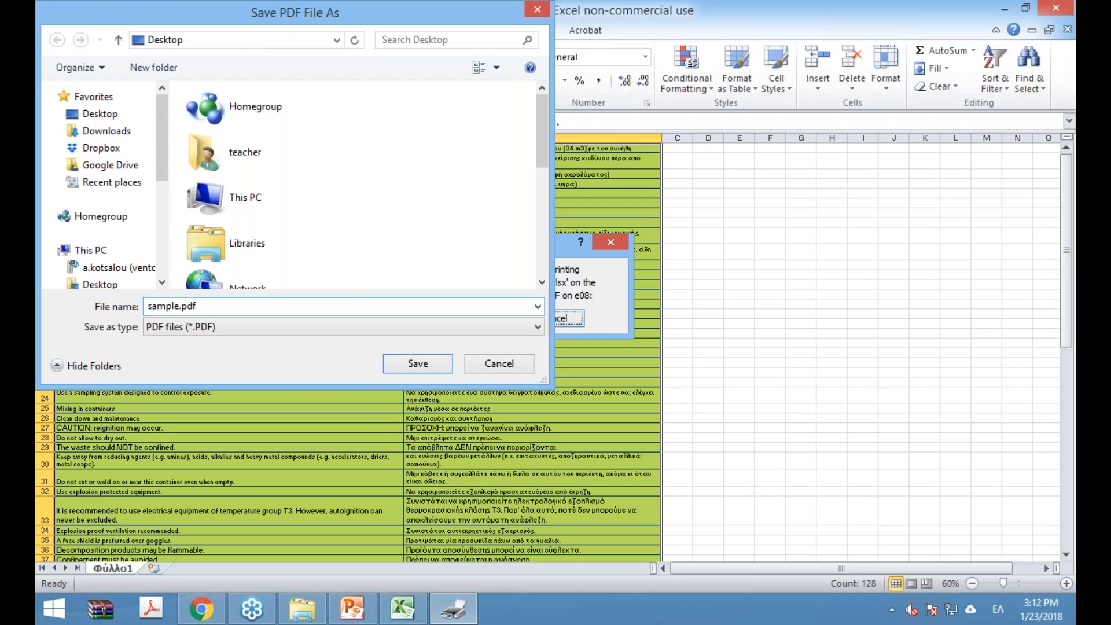
text(_new)
click(418, 363)
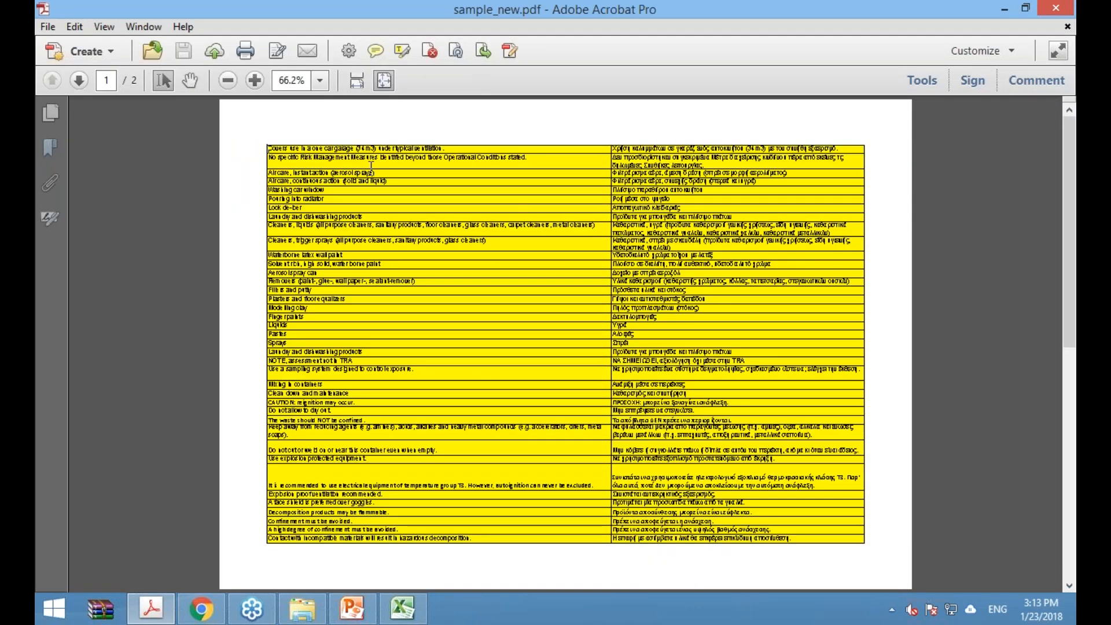
Enlarge sample_new.pdf to 100%, examine the table layout on both pages, and close the file
click(254, 80)
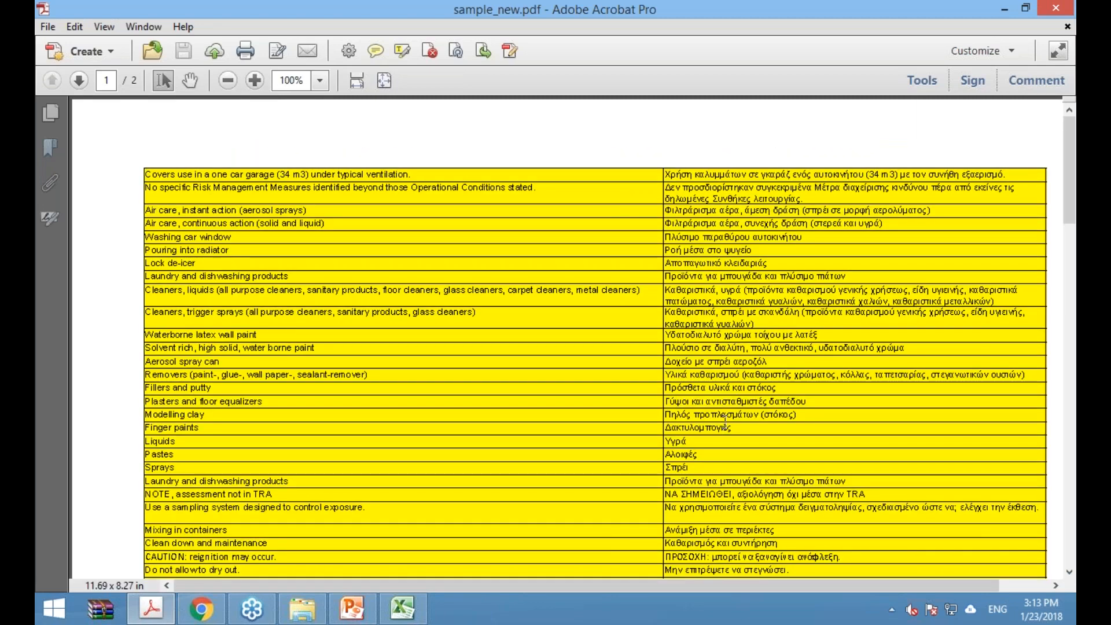
scroll(725, 427, down, 9)
scroll(735, 416, down, 10)
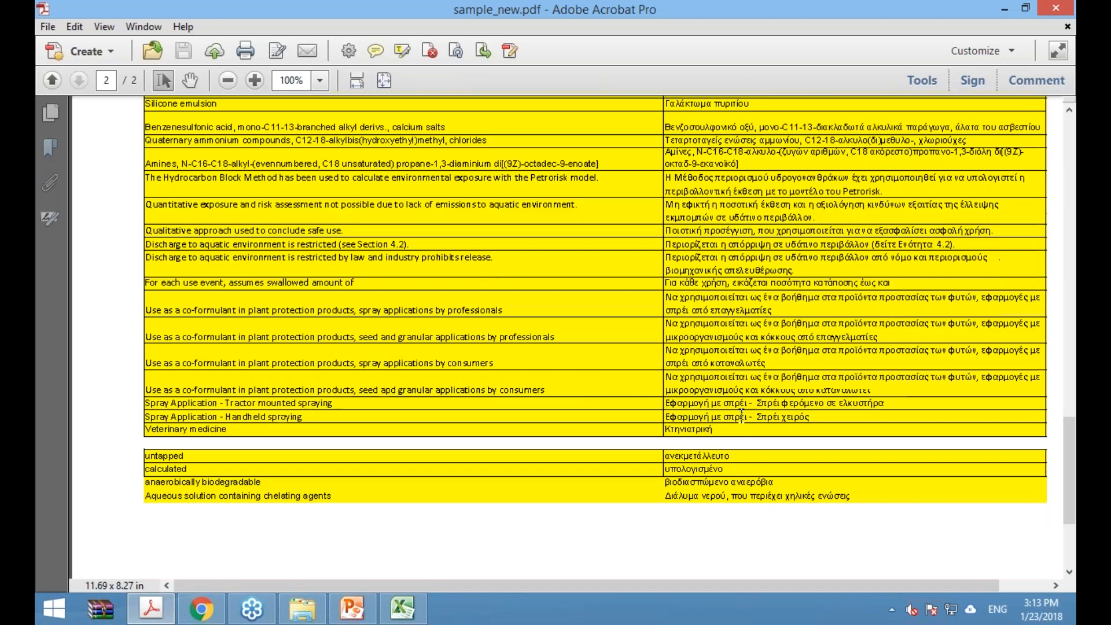
scroll(724, 400, up, 12)
scroll(721, 394, up, 8)
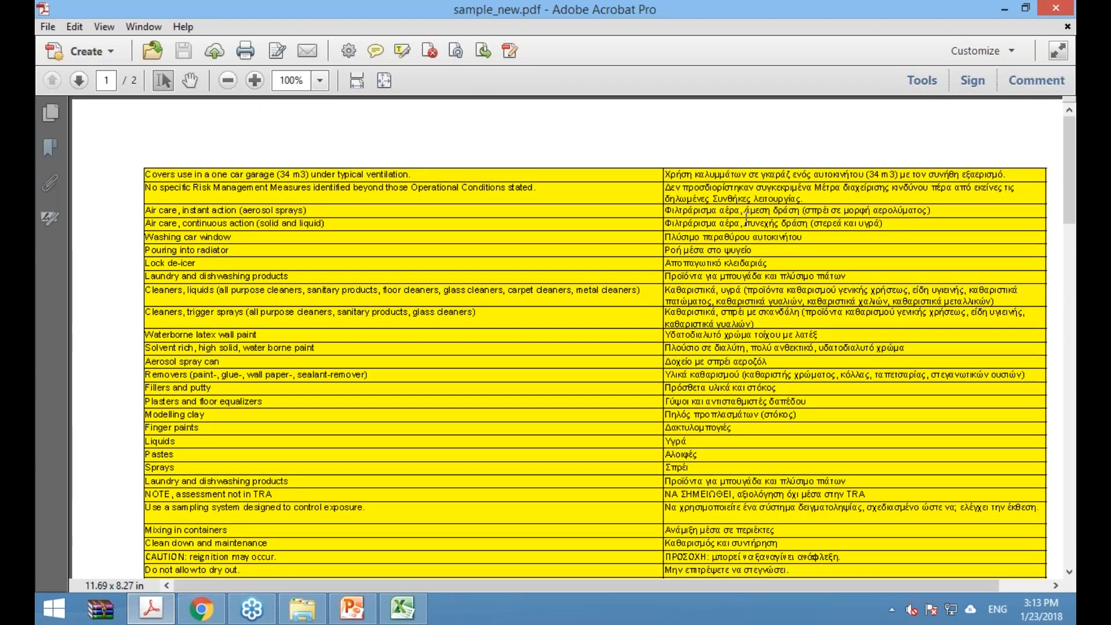
scroll(598, 352, down, 20)
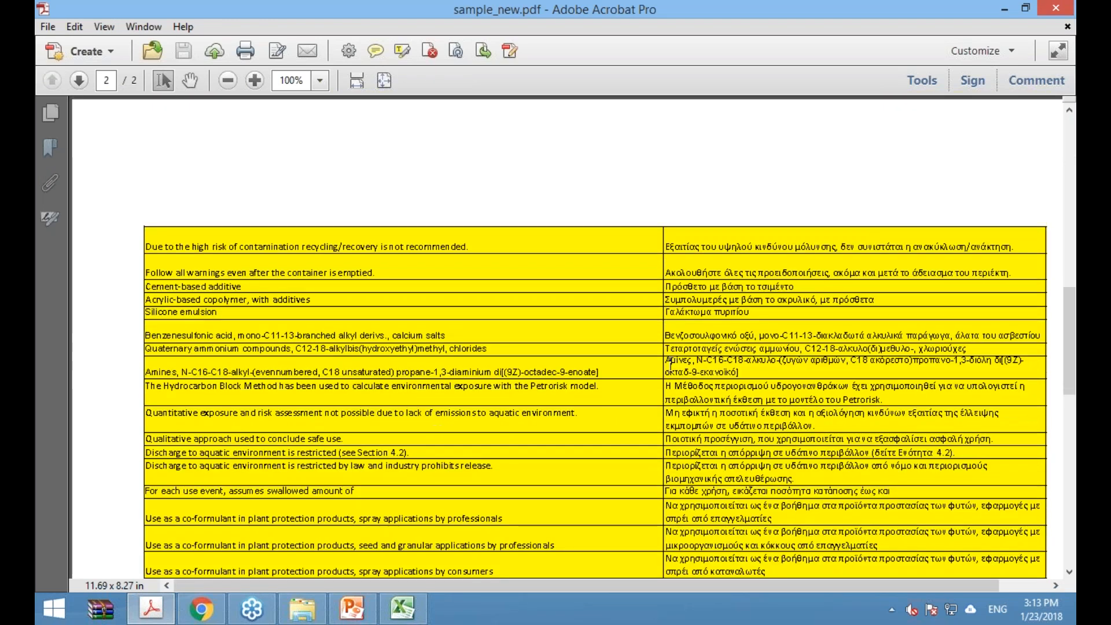
scroll(699, 357, down, 4)
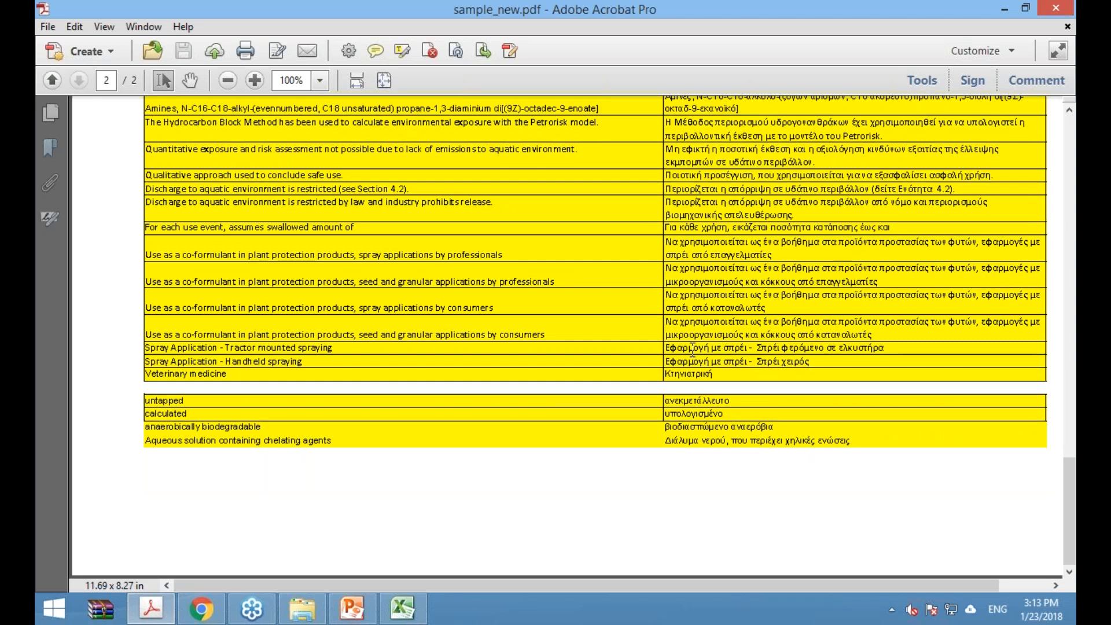
click(1070, 5)
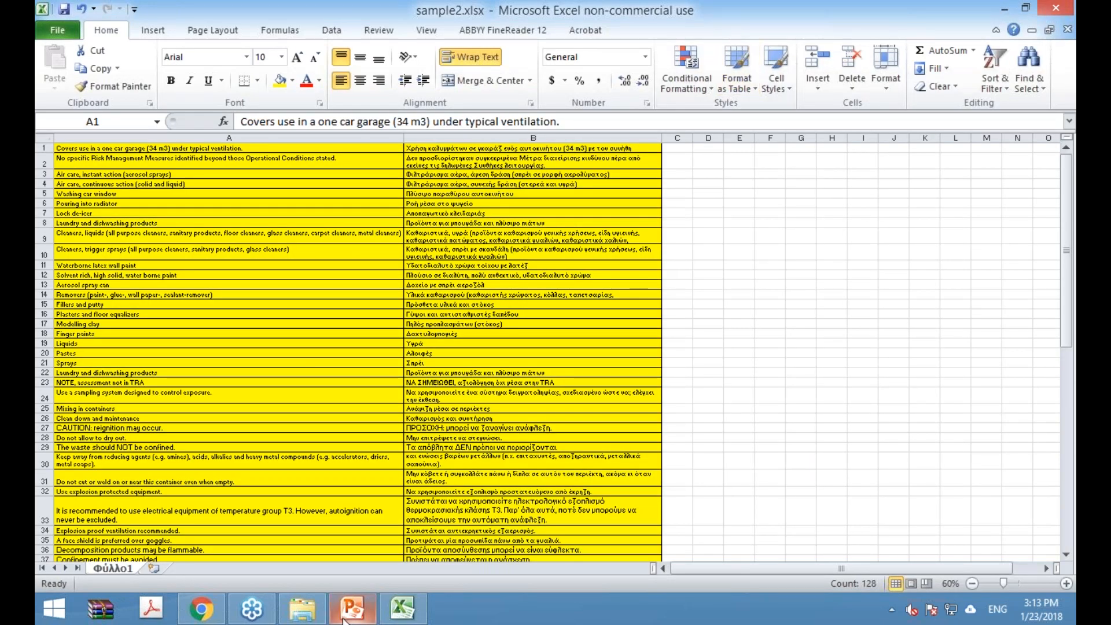
Close the sample2.xlsx workbook, and open sample3.pptx from the TIPS & TRICKS ΓΙΑ PDF folder at slide 2
click(320, 608)
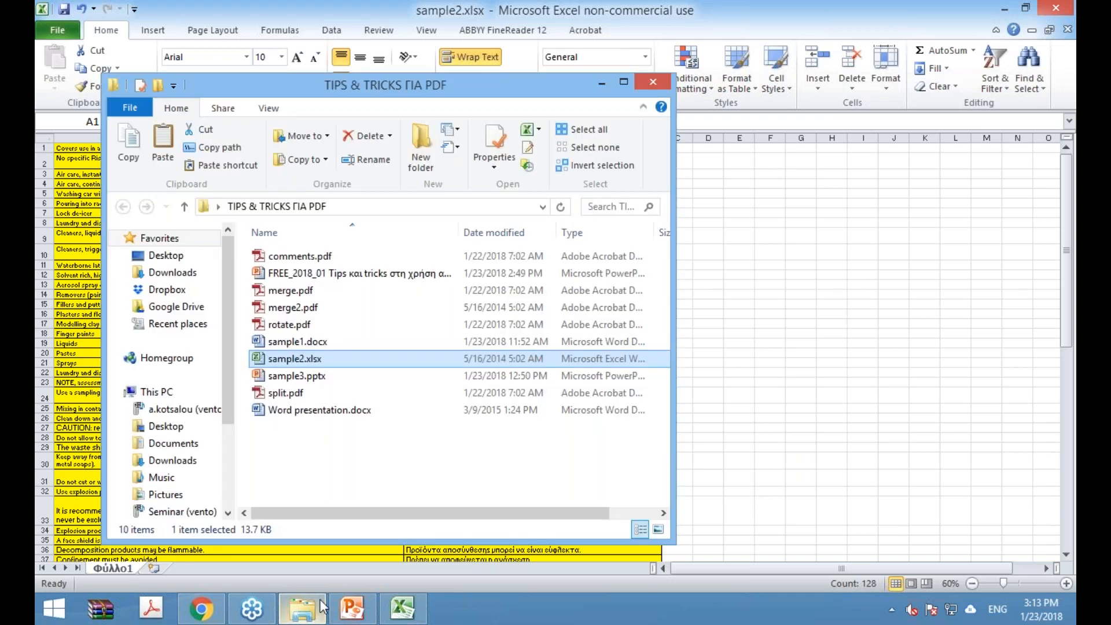
click(1071, 7)
click(474, 324)
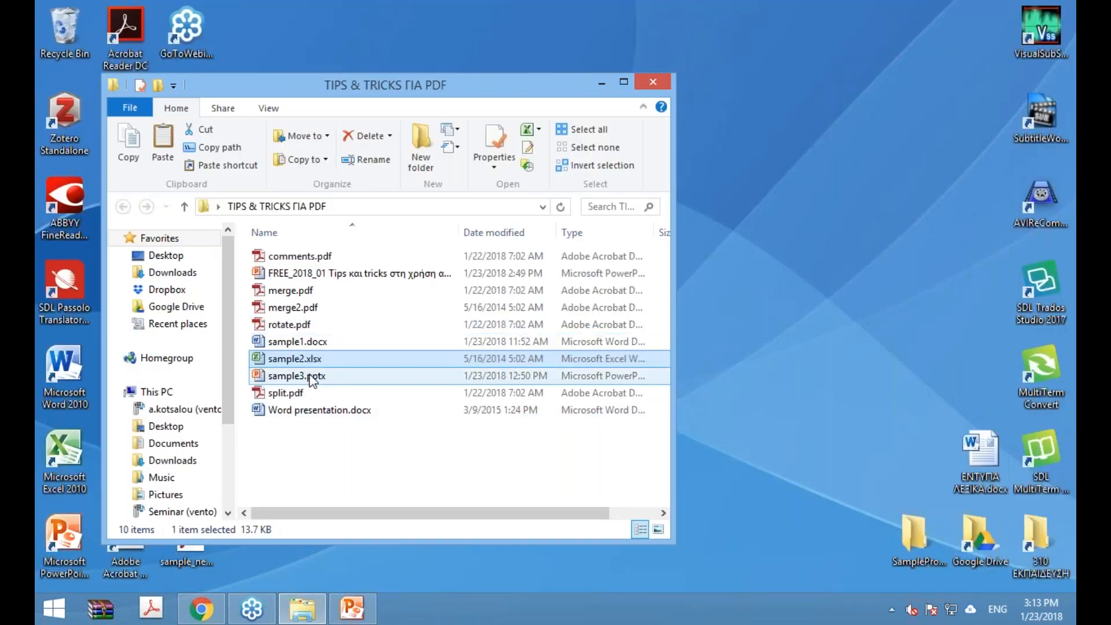
click(312, 378)
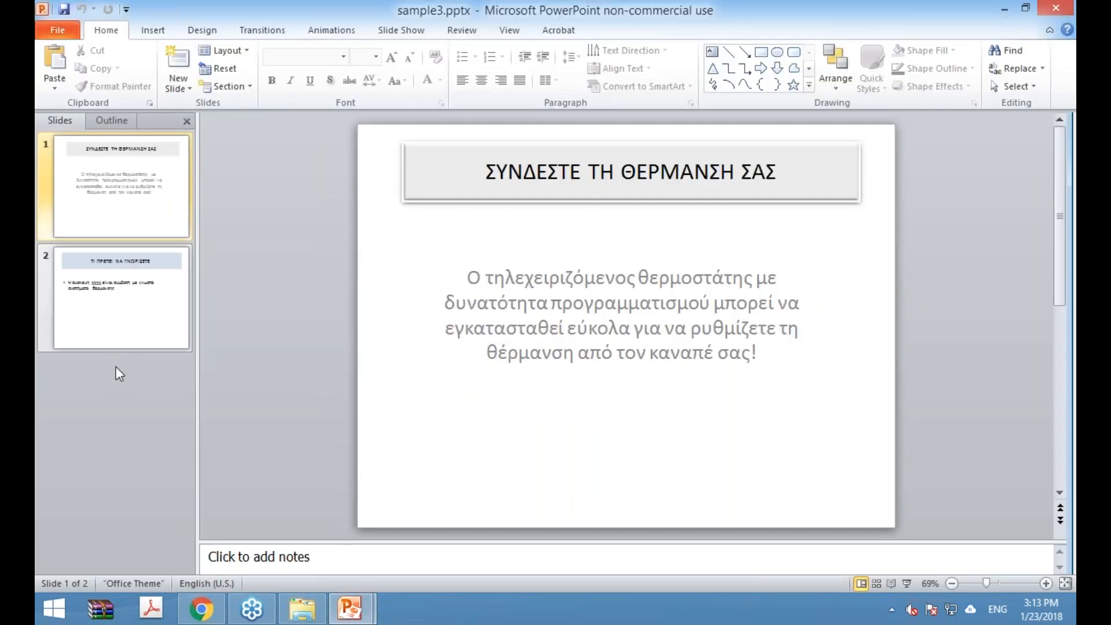
click(81, 287)
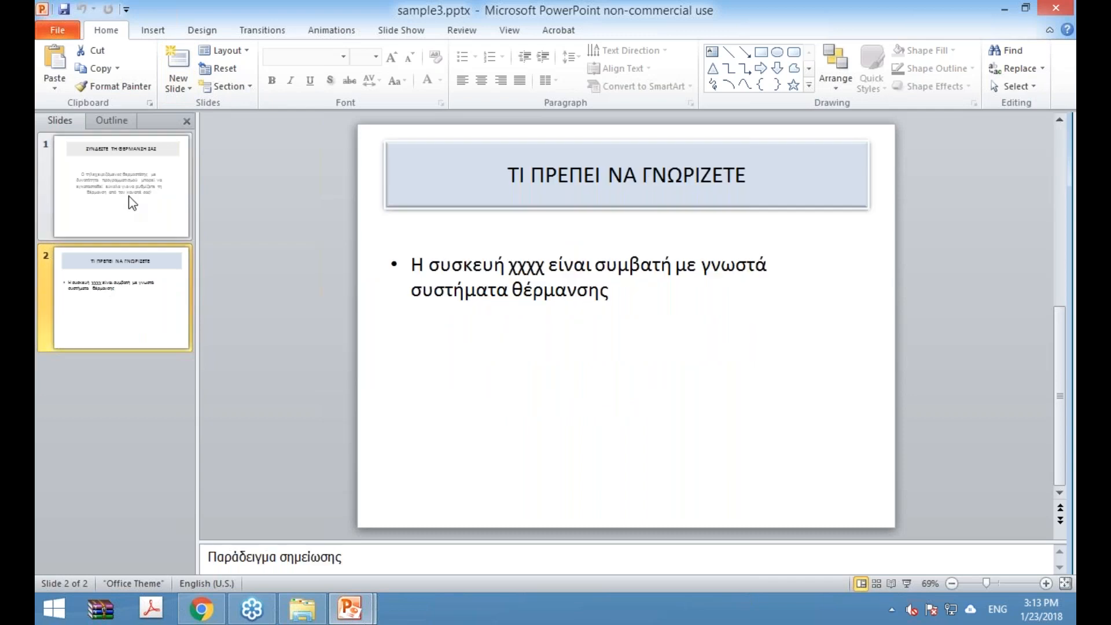
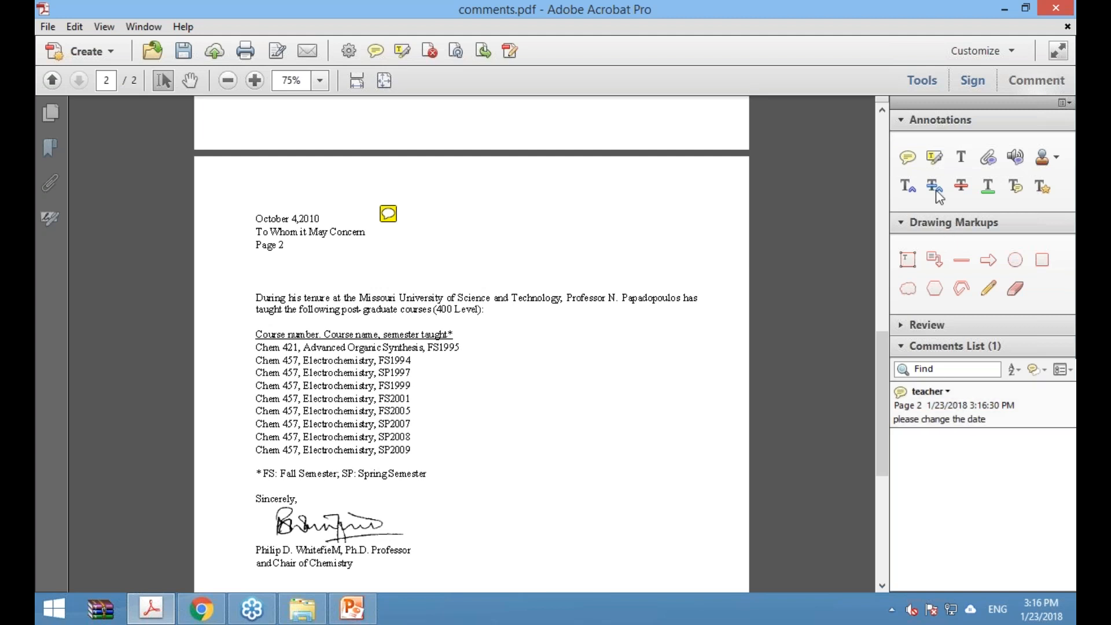
On page 2 of comments.pdf, highlight the line starting "During his tenure" and mark the Chem 457 lines from FS1994 to SP2007 for replacement
click(938, 165)
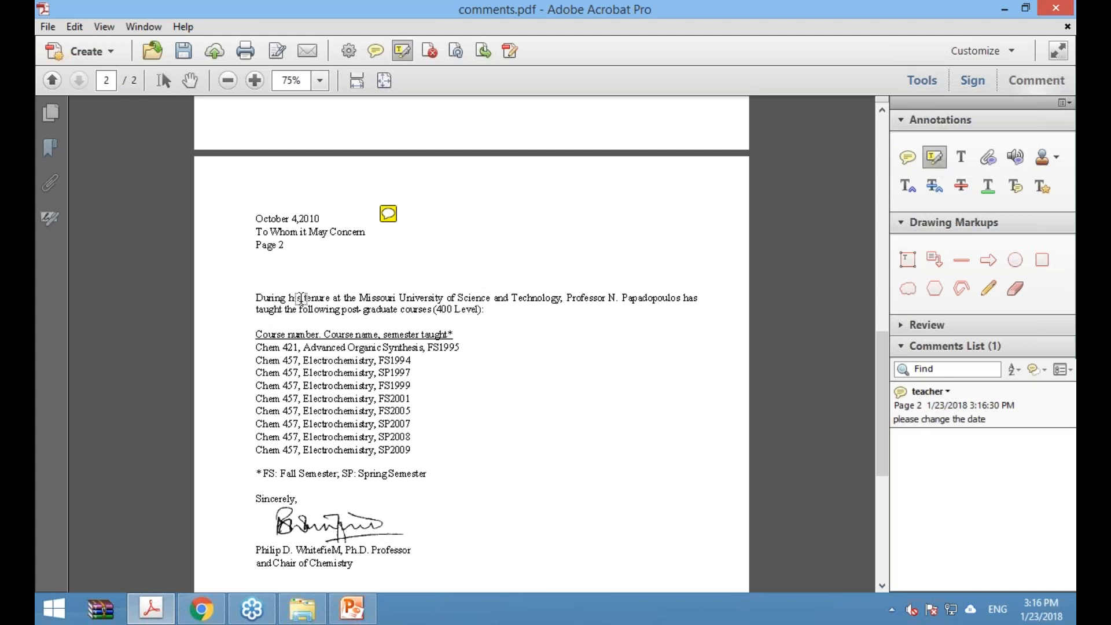
drag(251, 297, 295, 301)
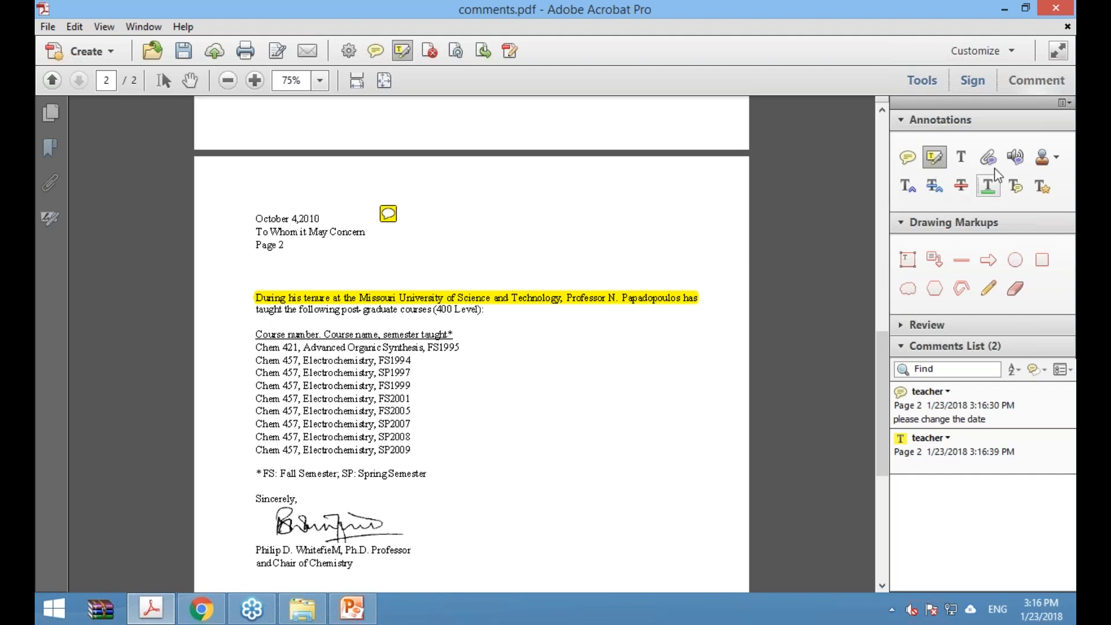
click(938, 194)
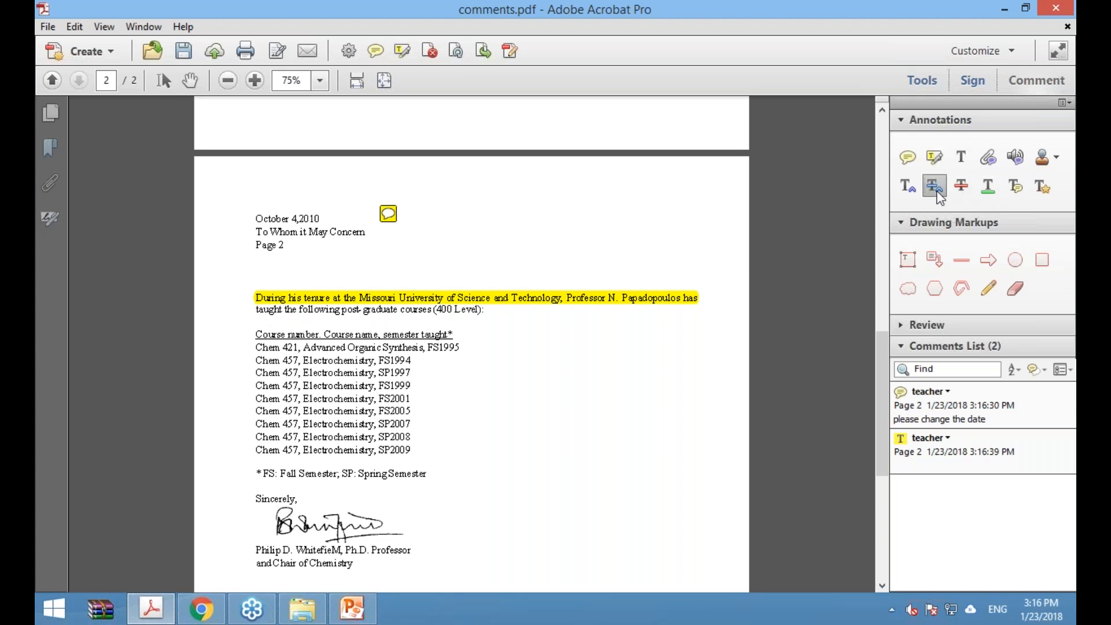
mouse_move(253, 346)
mouse_down()
mouse_move(417, 365)
mouse_move(413, 424)
mouse_up()
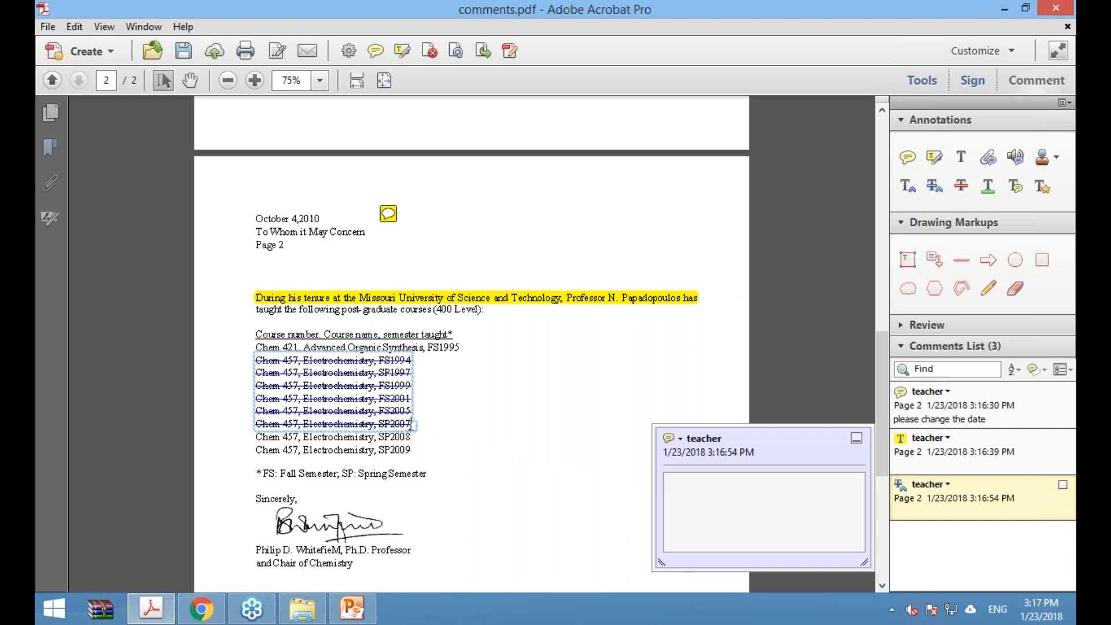
Close comments.pdf without saving the changes, and minimize the folder window to show the desktop
click(1065, 7)
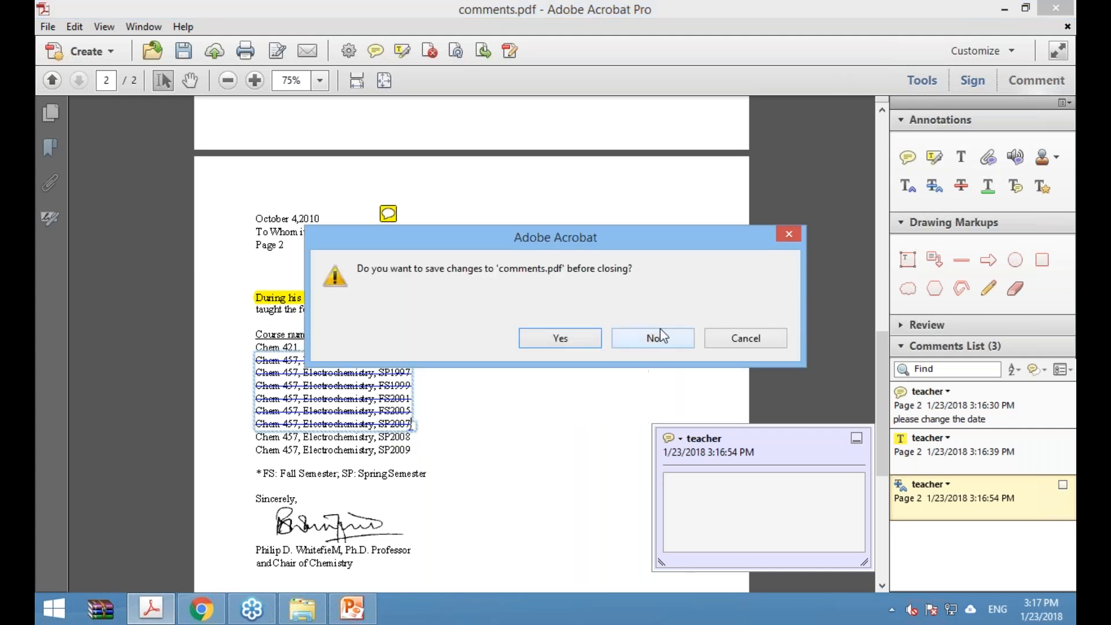
click(663, 337)
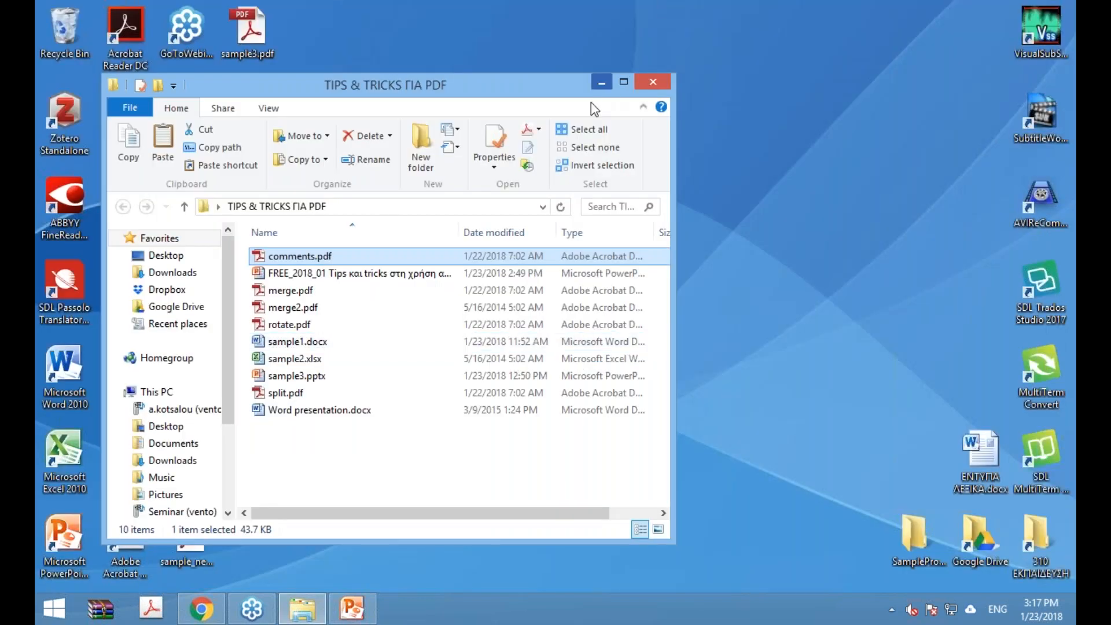
click(602, 81)
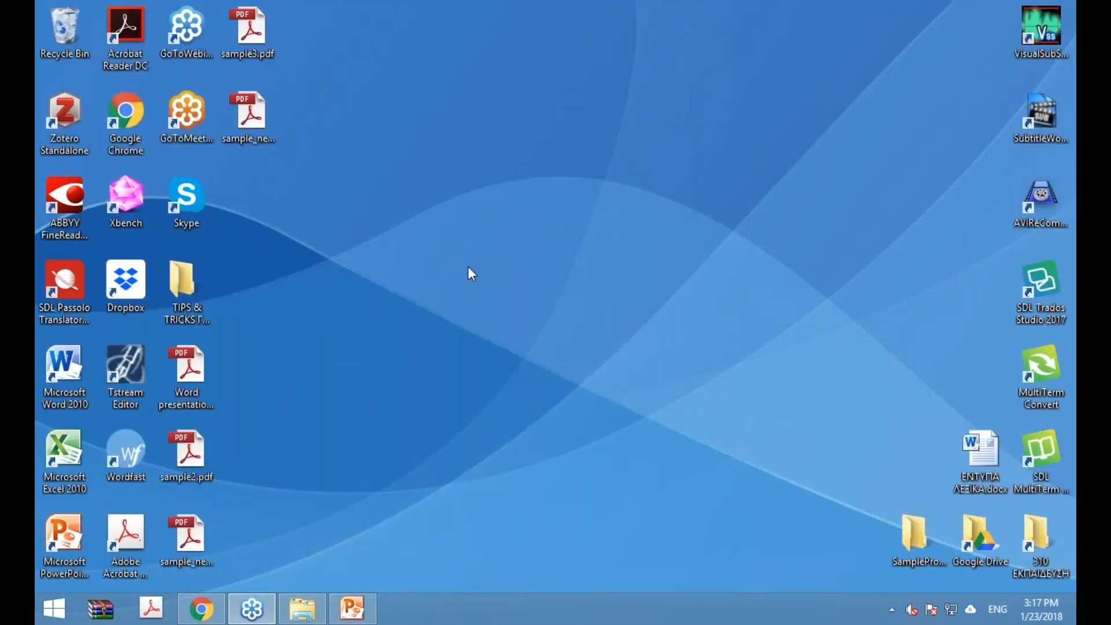
Move Word presentation.pdf to a free desktop spot and open it with Adobe Acrobat Reader DC, declining to make it the default PDF application
click(271, 136)
drag(199, 394, 332, 231)
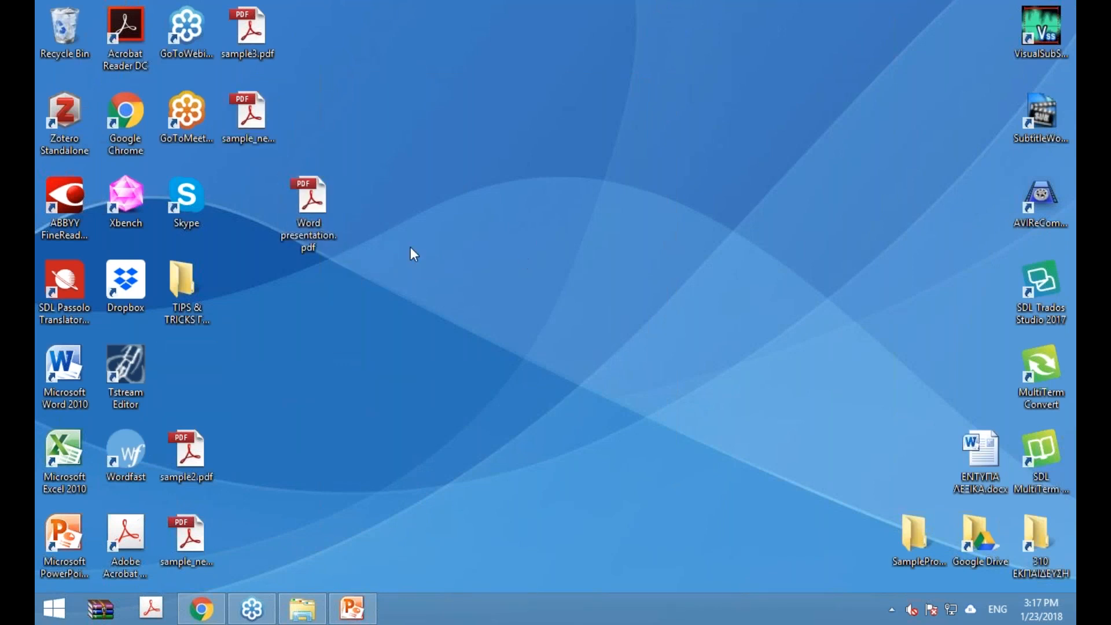
right_click(300, 204)
mouse_move(553, 346)
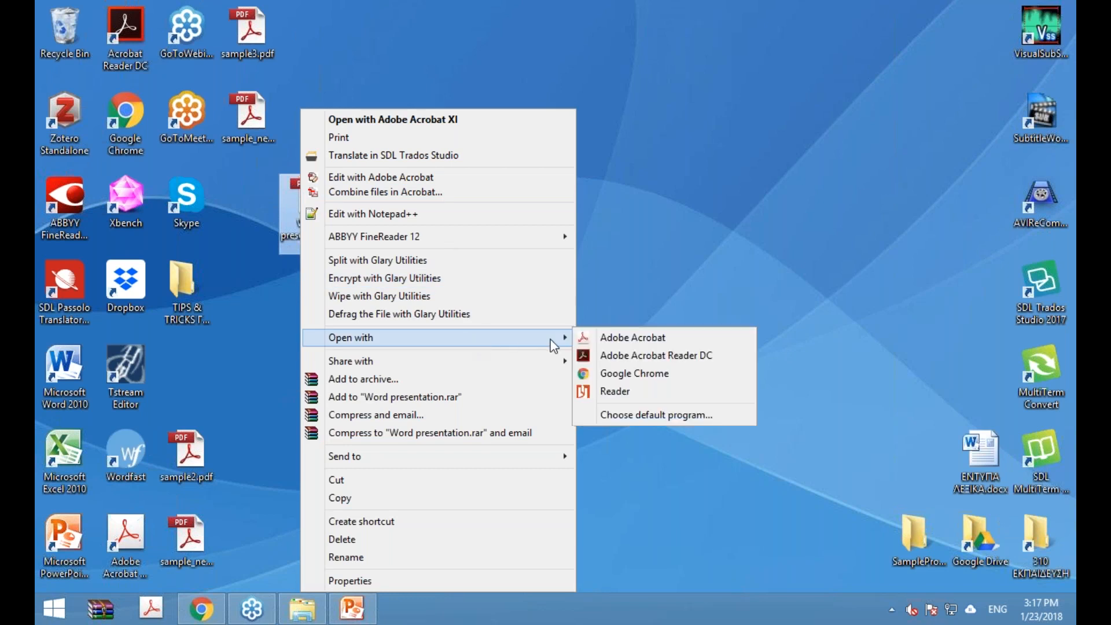
click(671, 355)
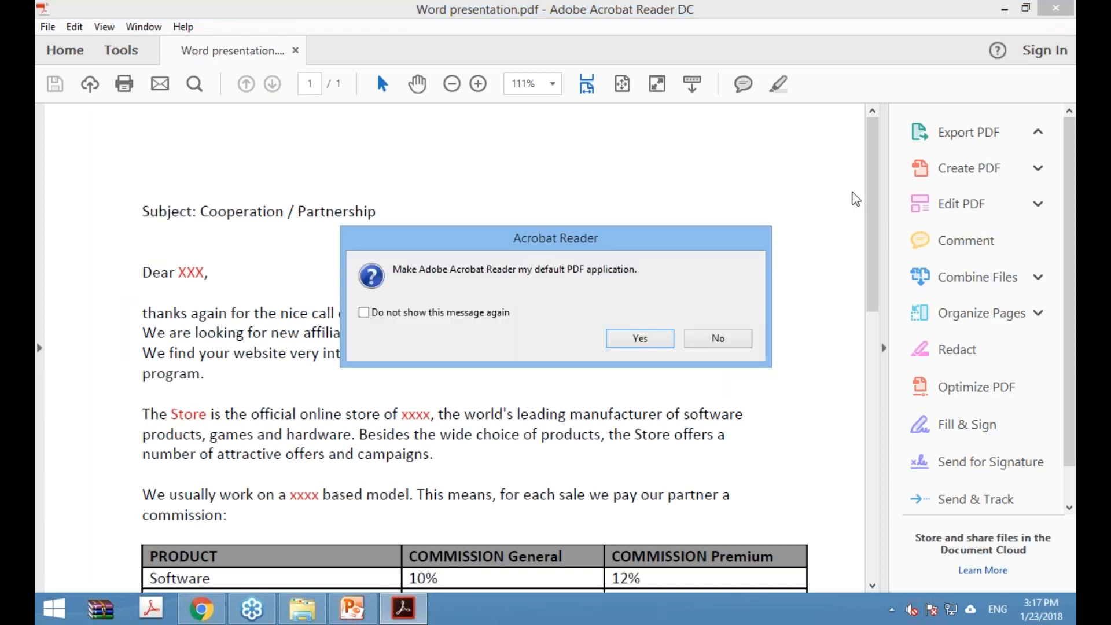
click(717, 338)
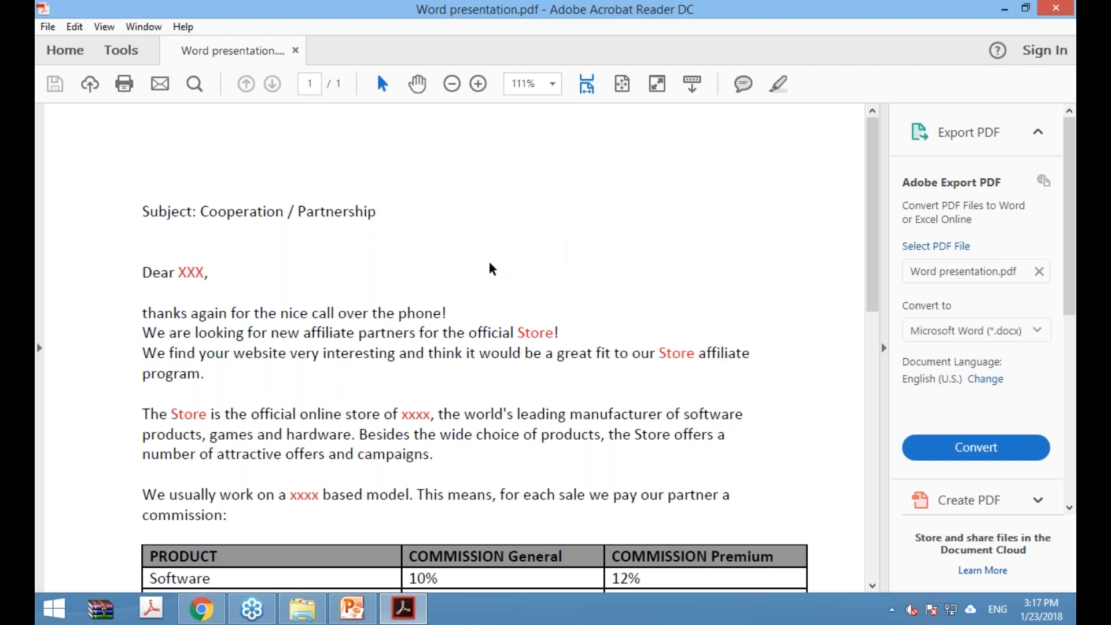
click(65, 29)
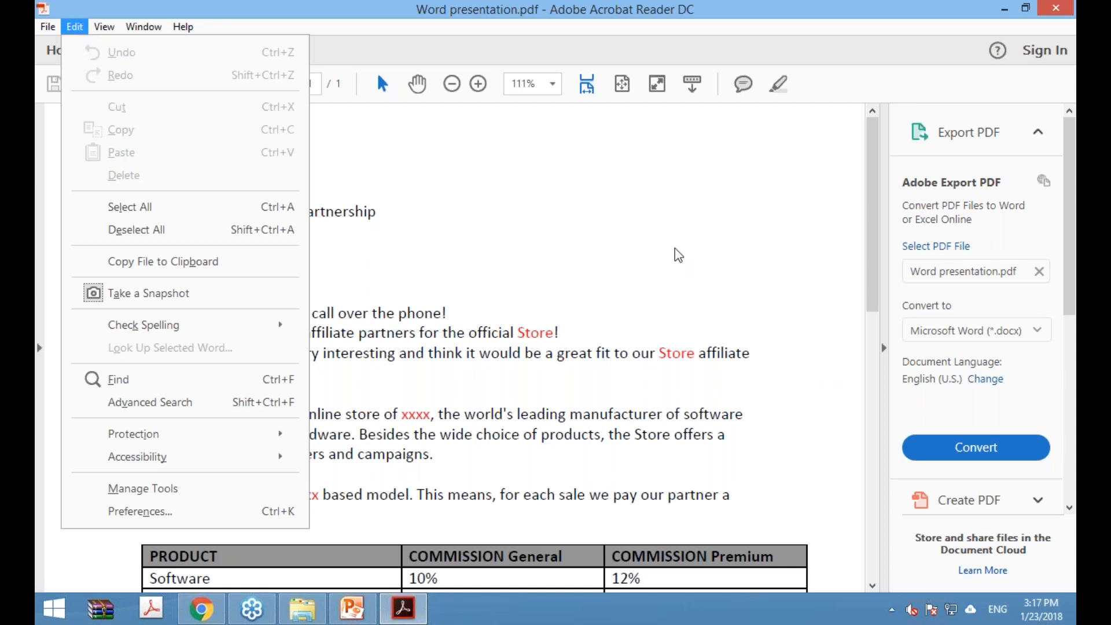
click(650, 230)
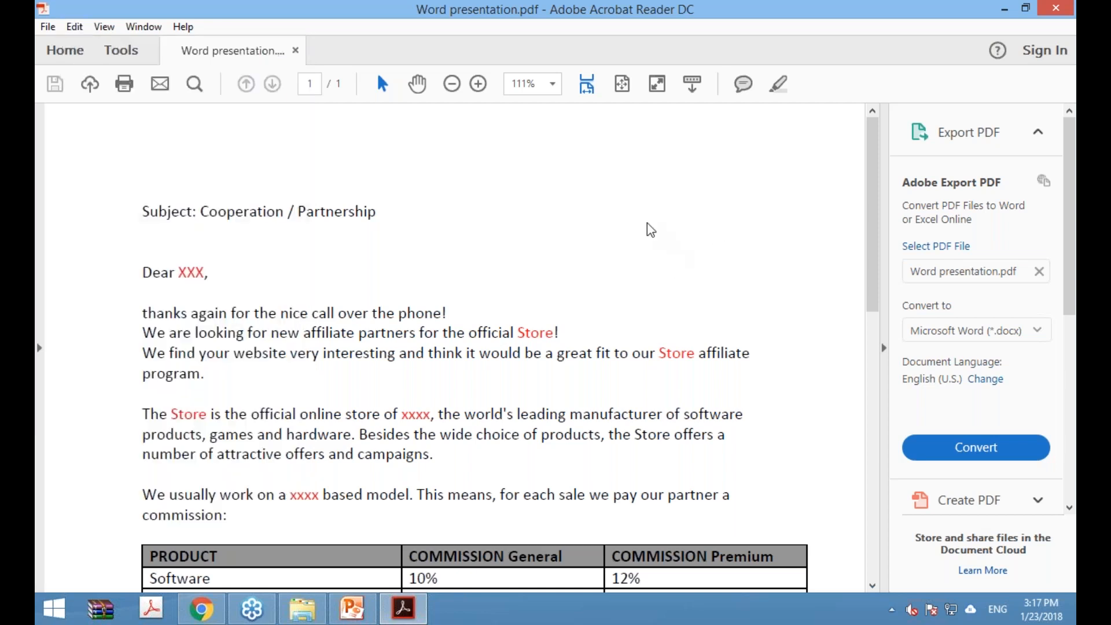
Add a sticky note beside "Dear XXX," with the text "να προστεθεί το όνομα του παραλήπτη" and post it
click(743, 87)
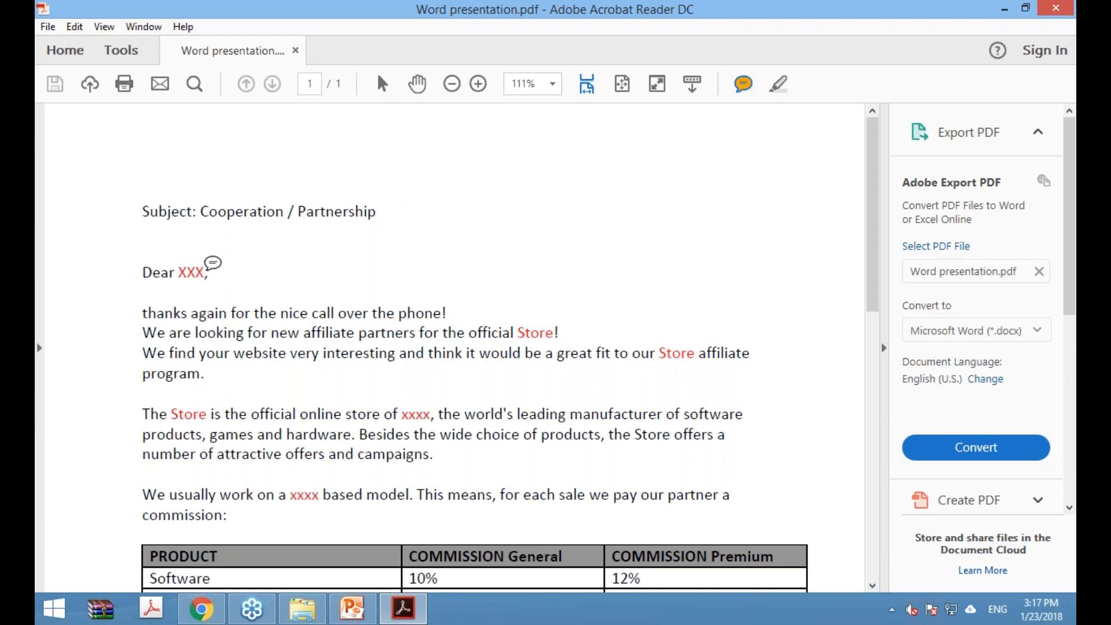
click(220, 264)
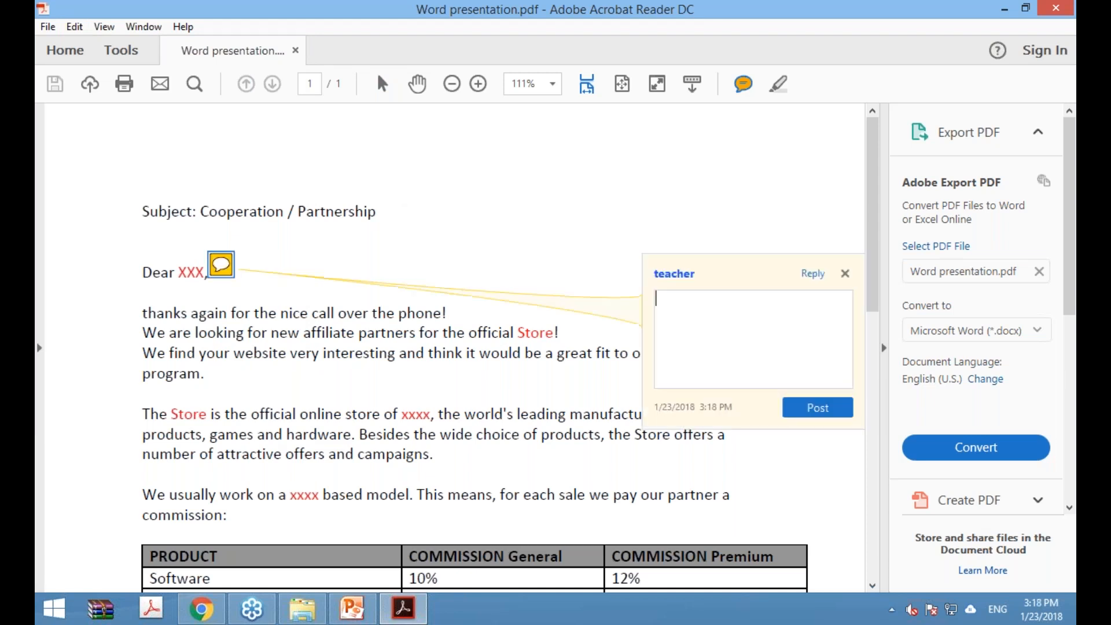
key(alt+shift)
text(να προσυε)
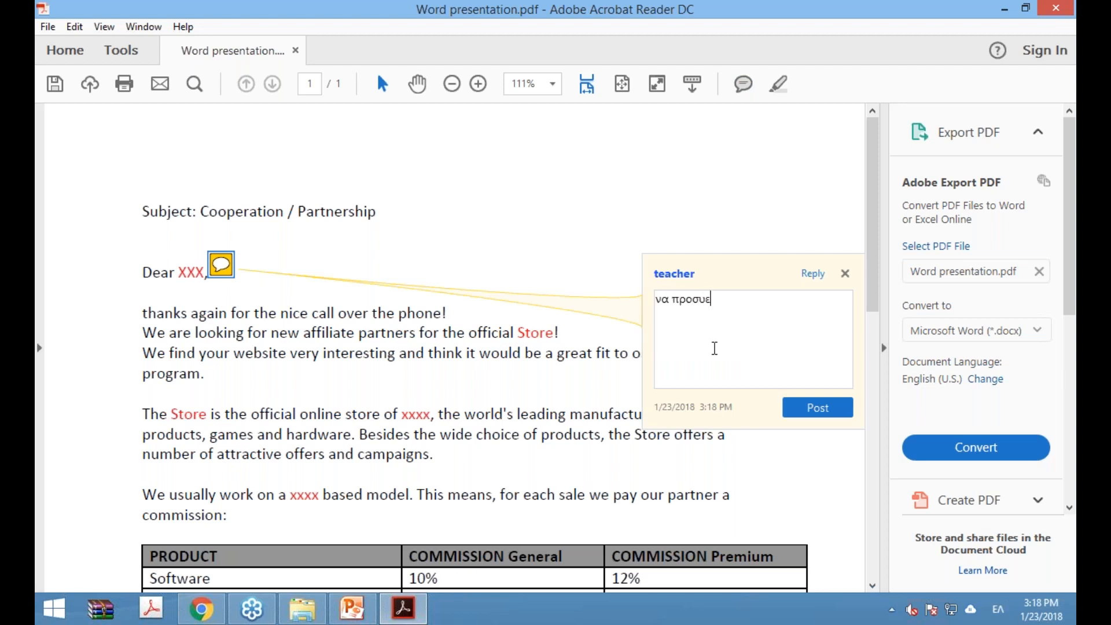
key(BackSpace)
key(BackSpace)
text(τεθεί το όνο)
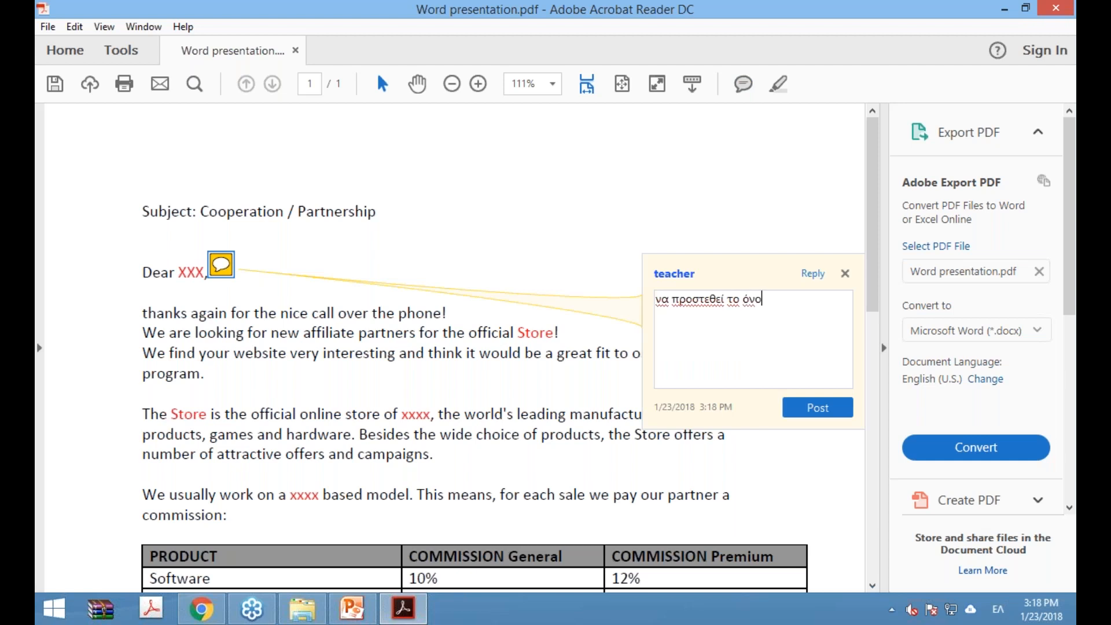
text(μα του παραλήπτη)
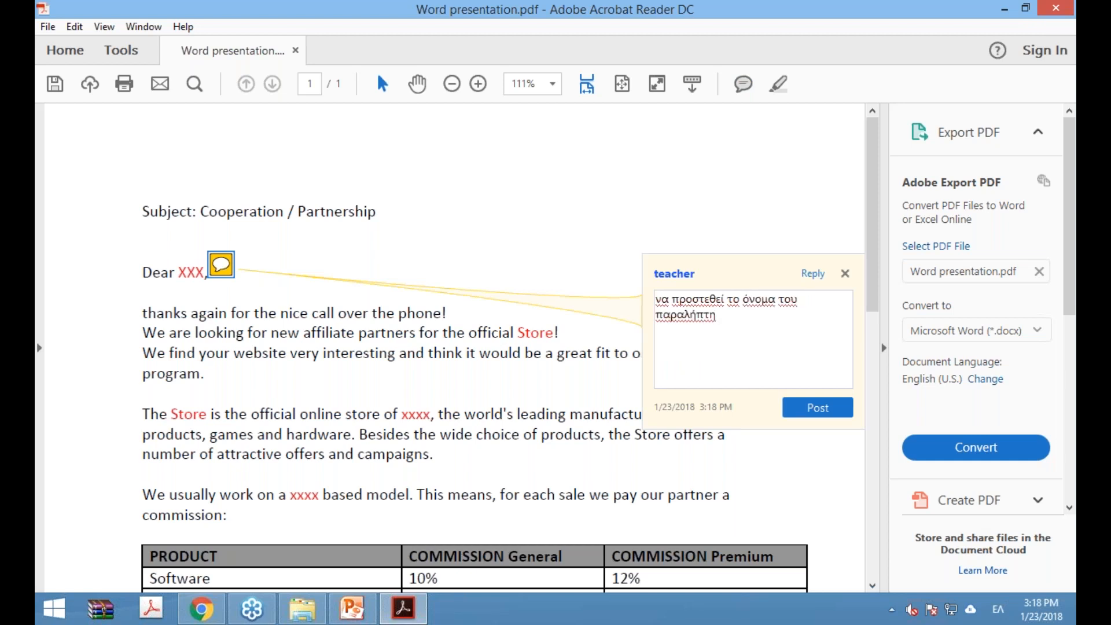
click(818, 409)
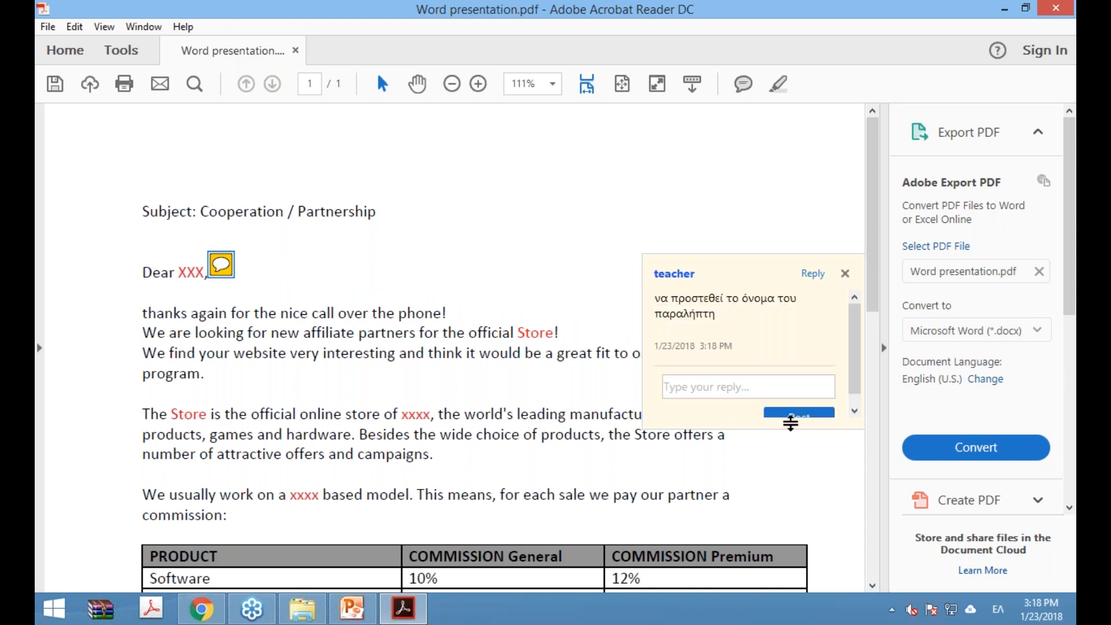
Open the Comment tool set for Word presentation.pdf
scroll(864, 404, down, 1)
scroll(865, 404, up, 1)
mouse_move(1072, 199)
mouse_down()
mouse_move(1072, 382)
mouse_move(1072, 194)
mouse_up()
click(120, 50)
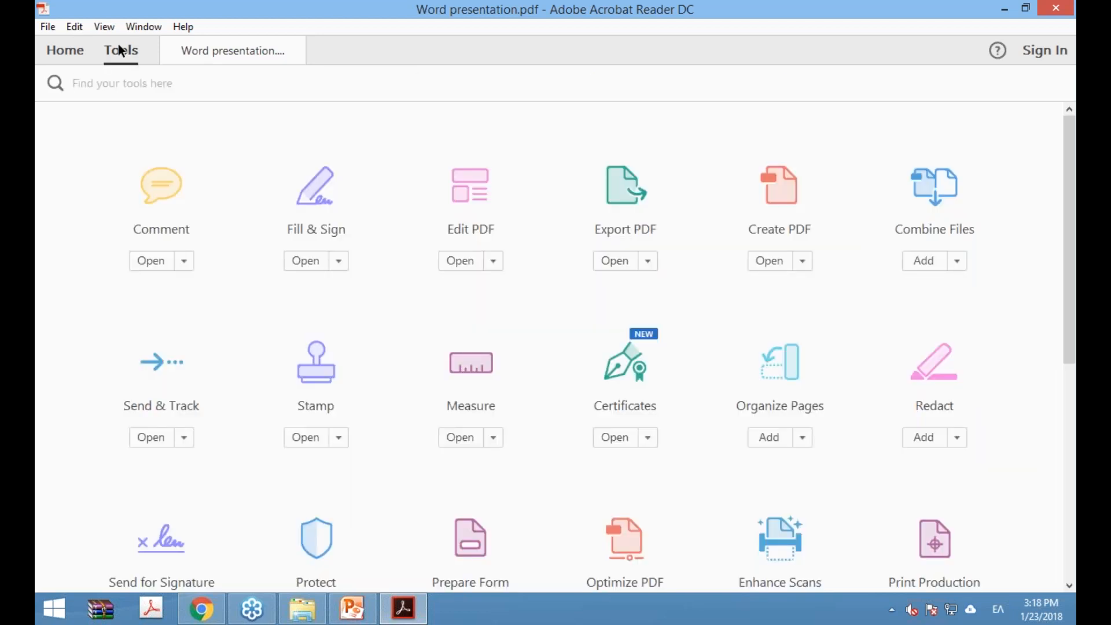
click(167, 196)
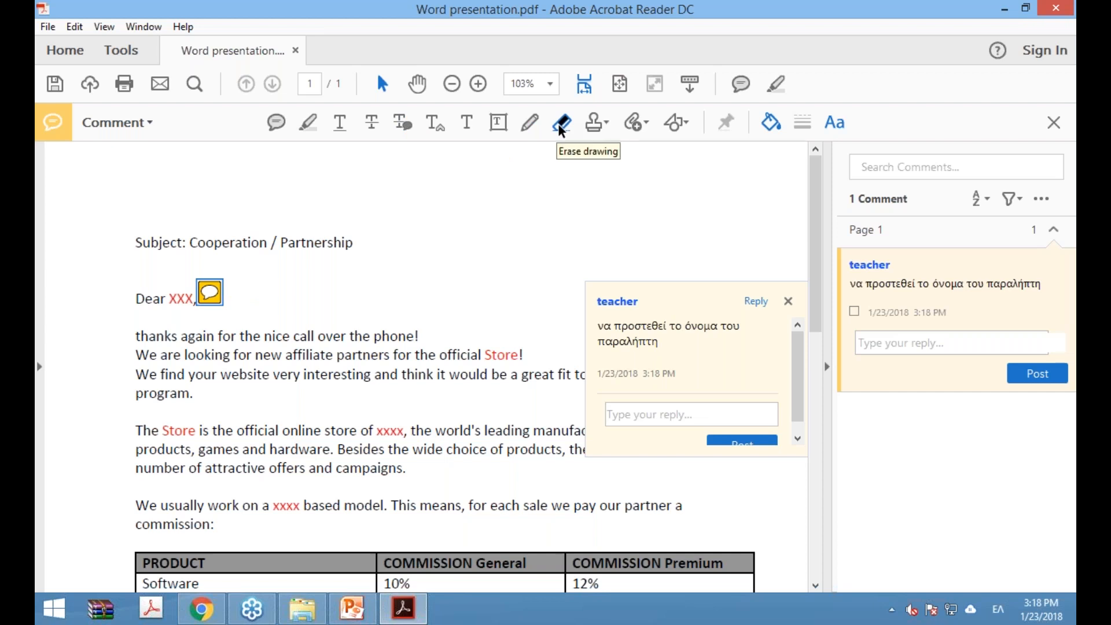
Highlight the paragraph from "thanks again" to "affiliate program." and post a sticky note beside it with the text "να αφαιρεθεί"
click(312, 126)
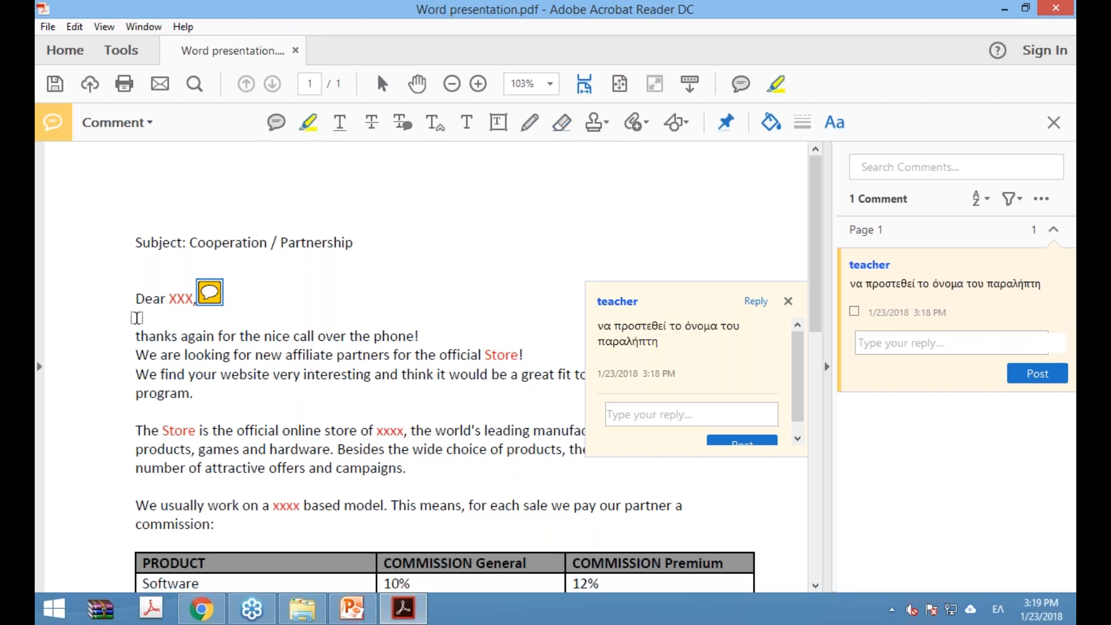
drag(134, 334, 197, 396)
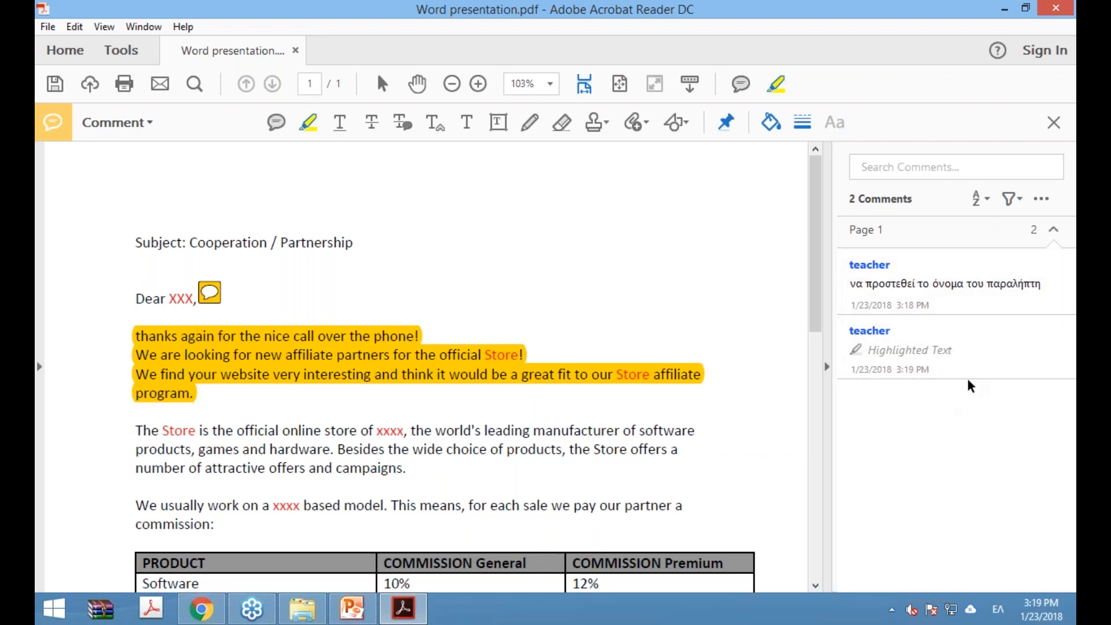
click(276, 123)
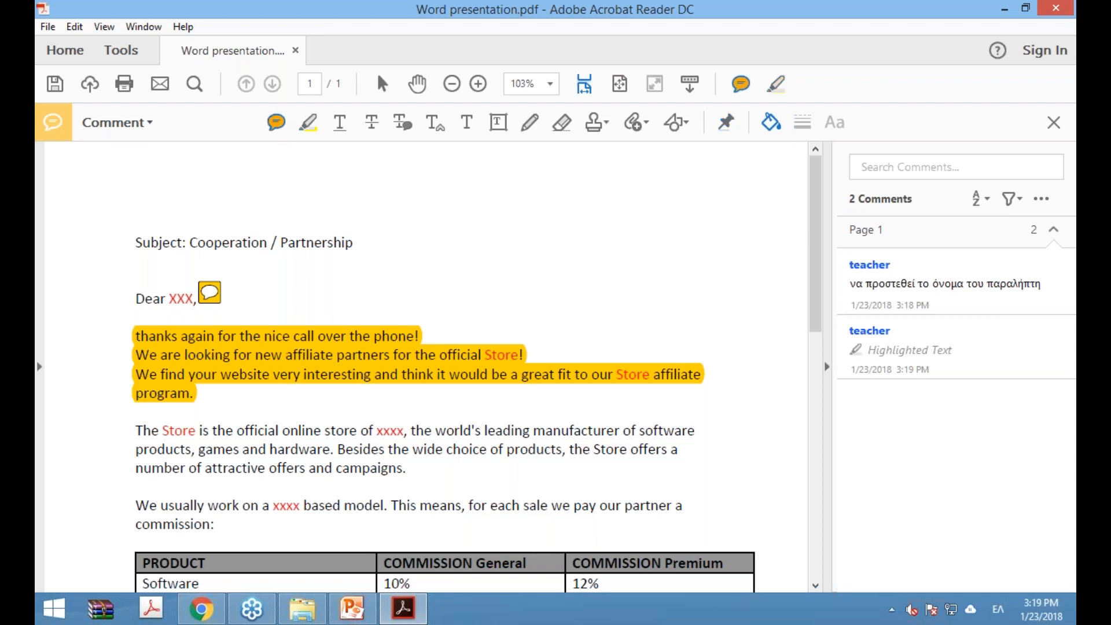
click(540, 343)
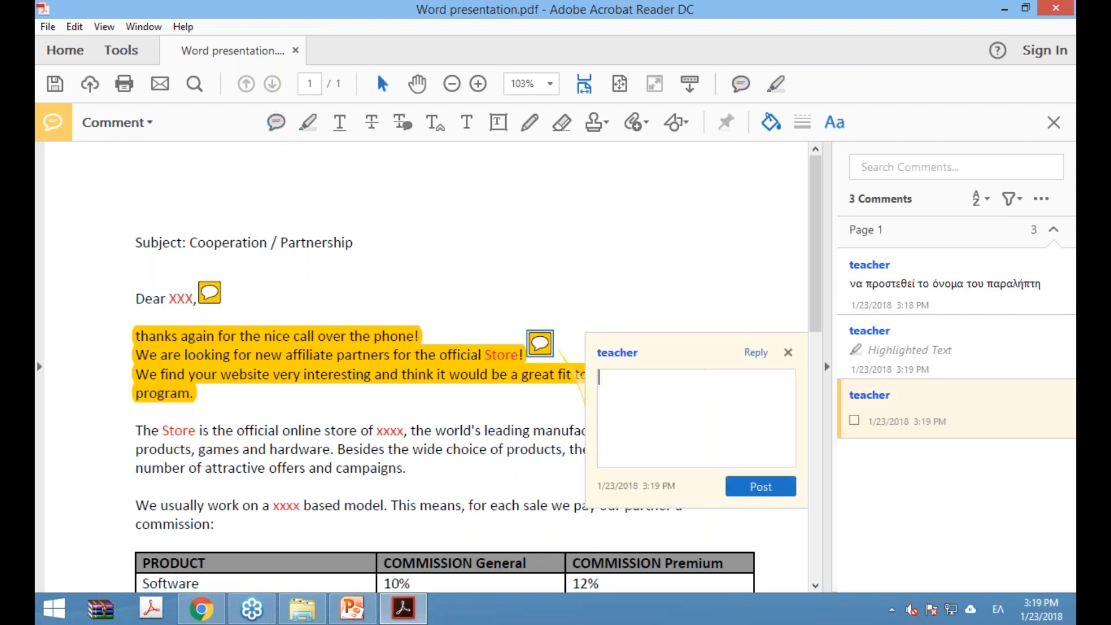
text(να αφαιρεθεί)
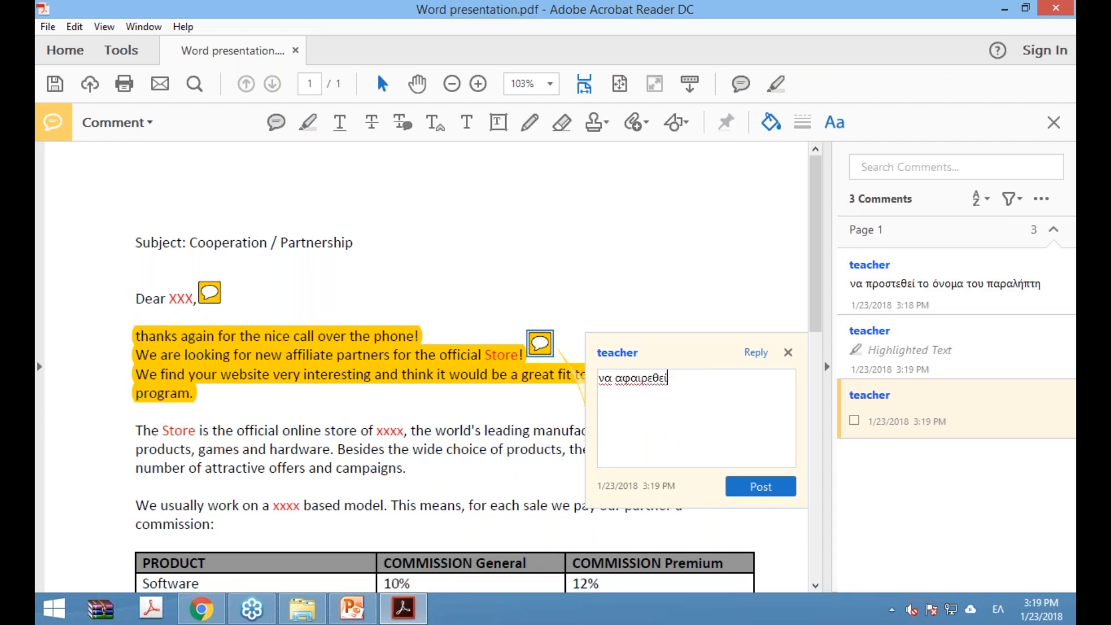
click(752, 489)
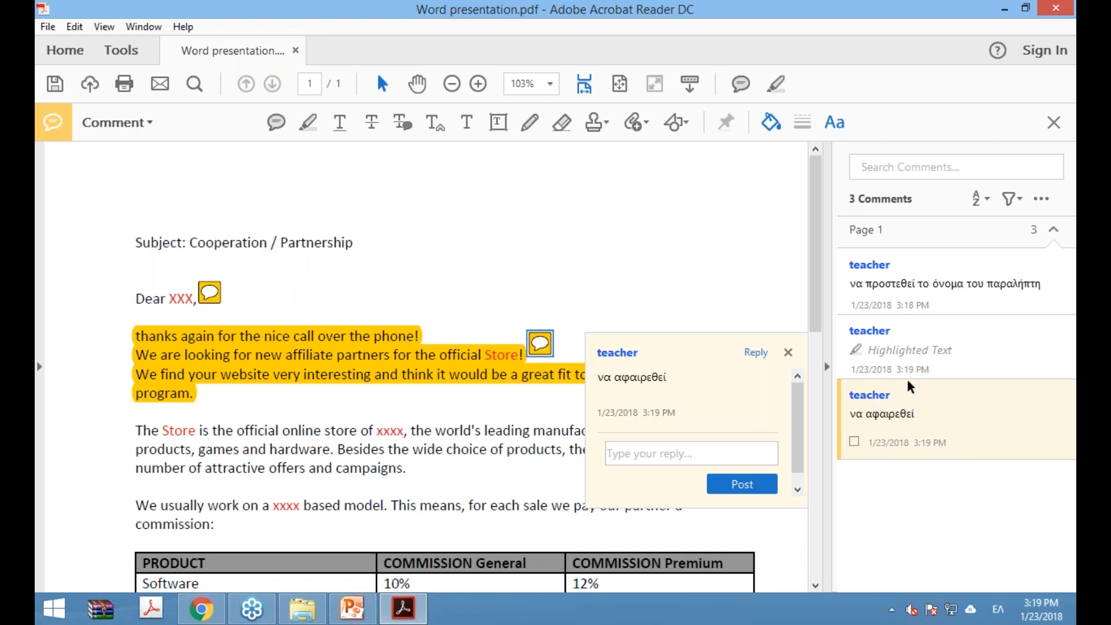
click(924, 349)
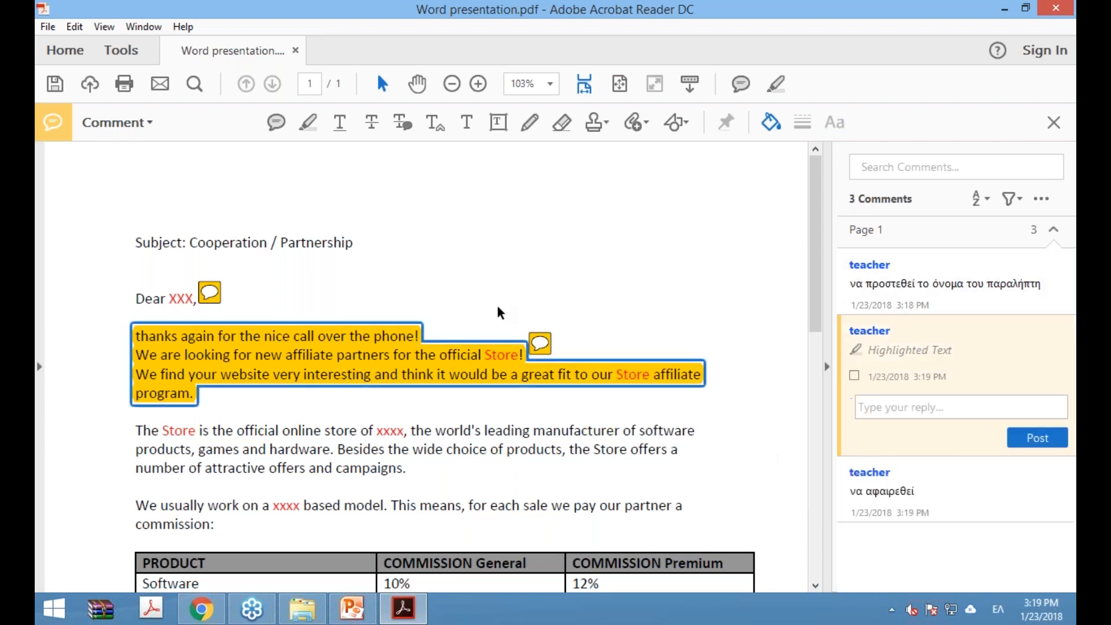
click(926, 302)
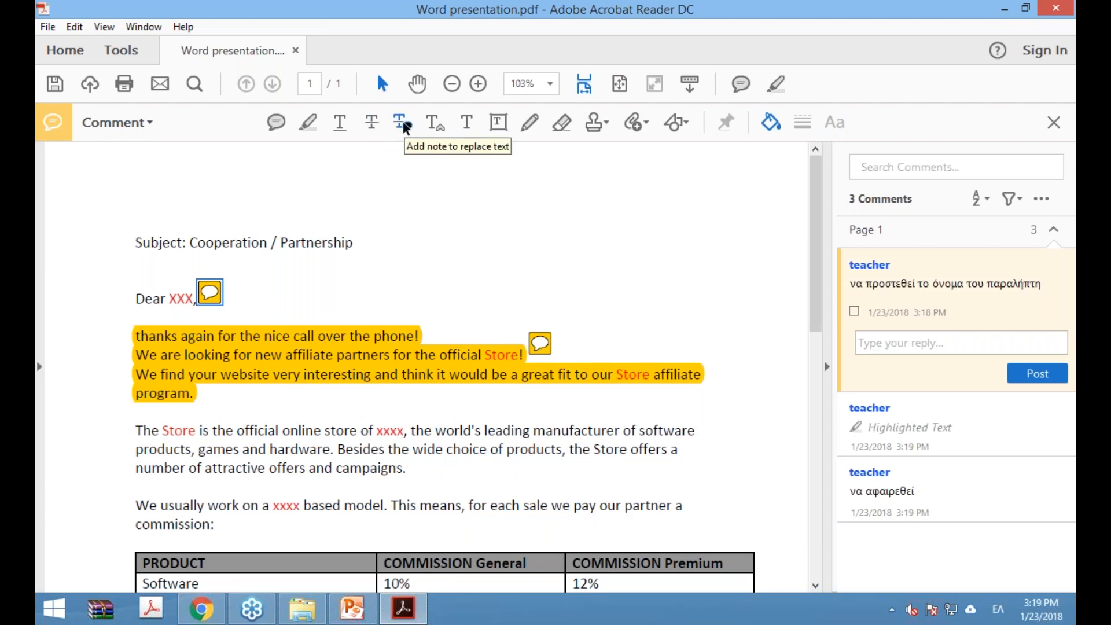
Strike through the paragraph beginning "The Store is the official online store" and open the reply field of its comment
click(371, 123)
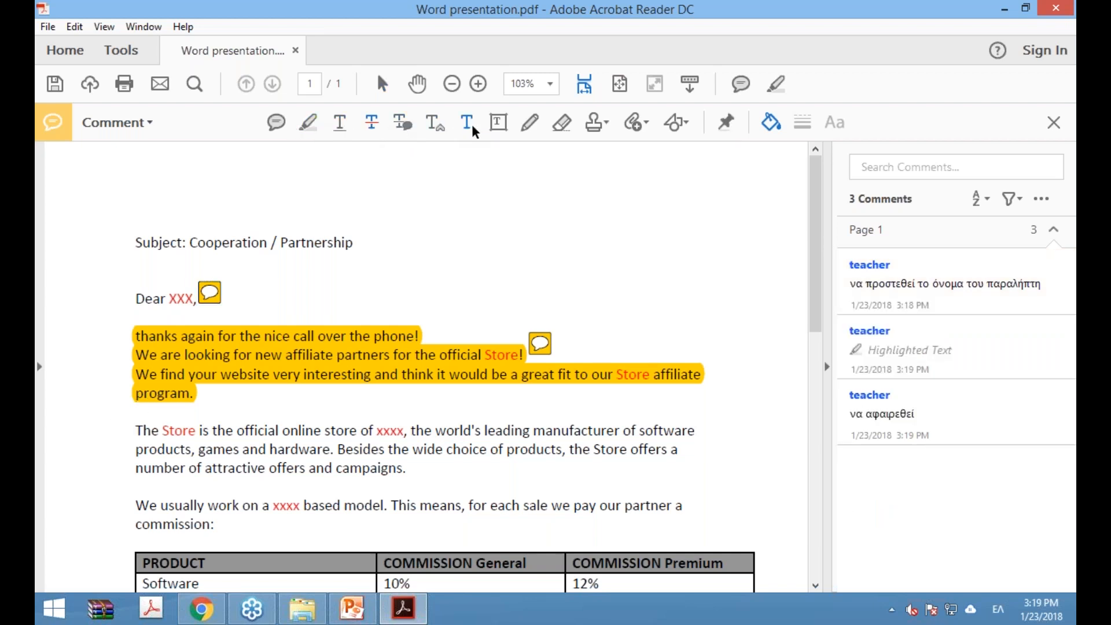
drag(134, 431, 429, 481)
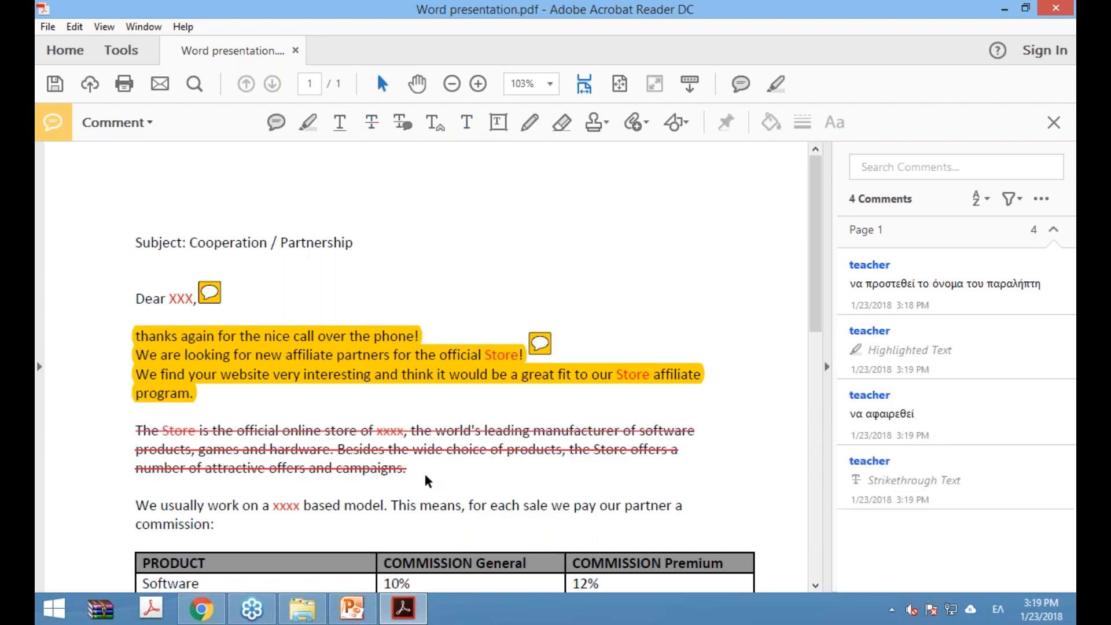
click(948, 486)
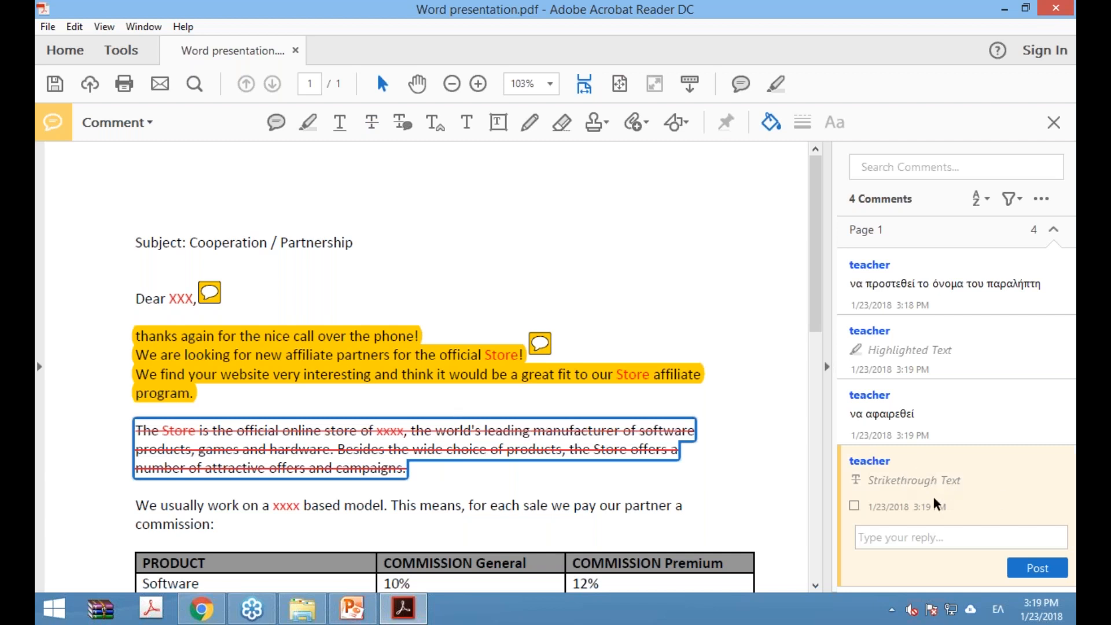
click(910, 536)
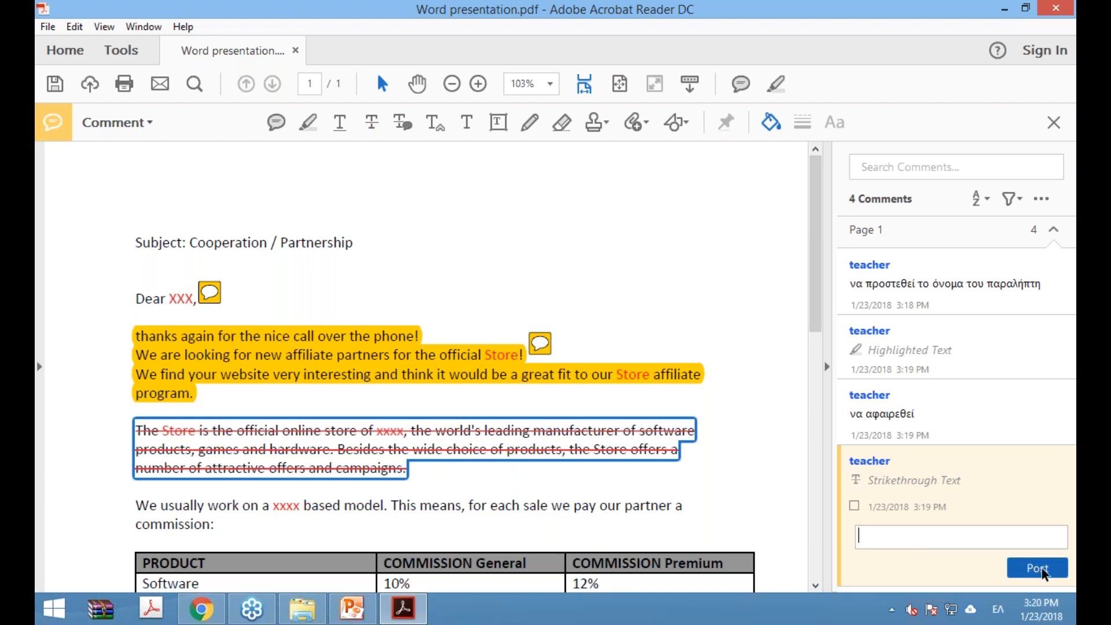
click(739, 428)
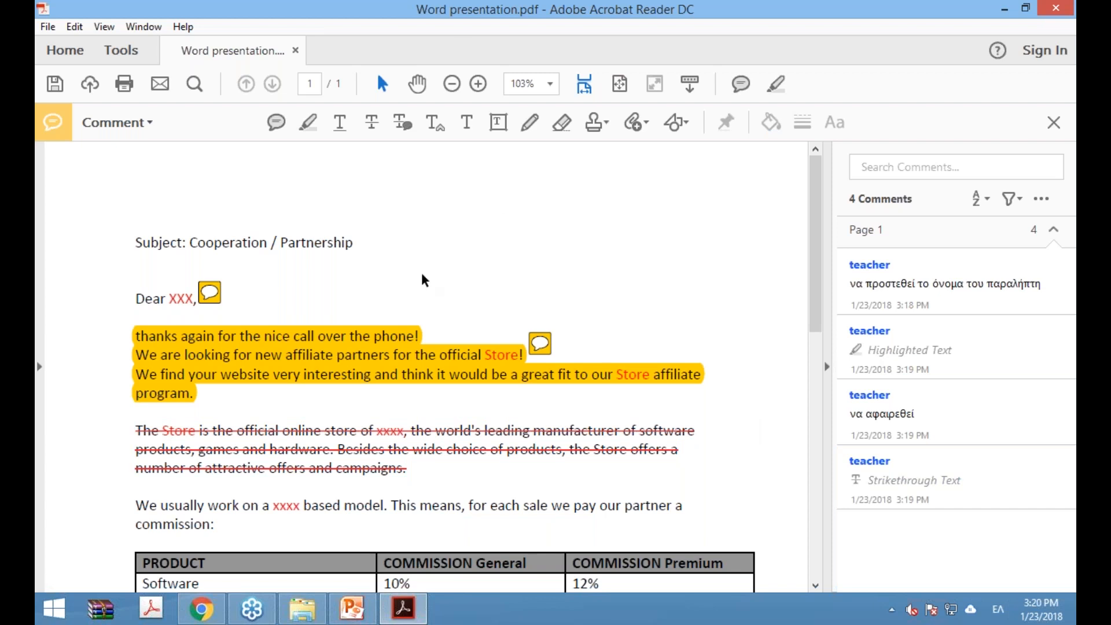
Draw a text box between the Subject line and "Dear XXX," and set its font color to black
scroll(424, 281, down, 5)
scroll(424, 281, up, 5)
scroll(424, 301, down, 5)
scroll(424, 301, up, 5)
click(497, 124)
drag(136, 256, 354, 277)
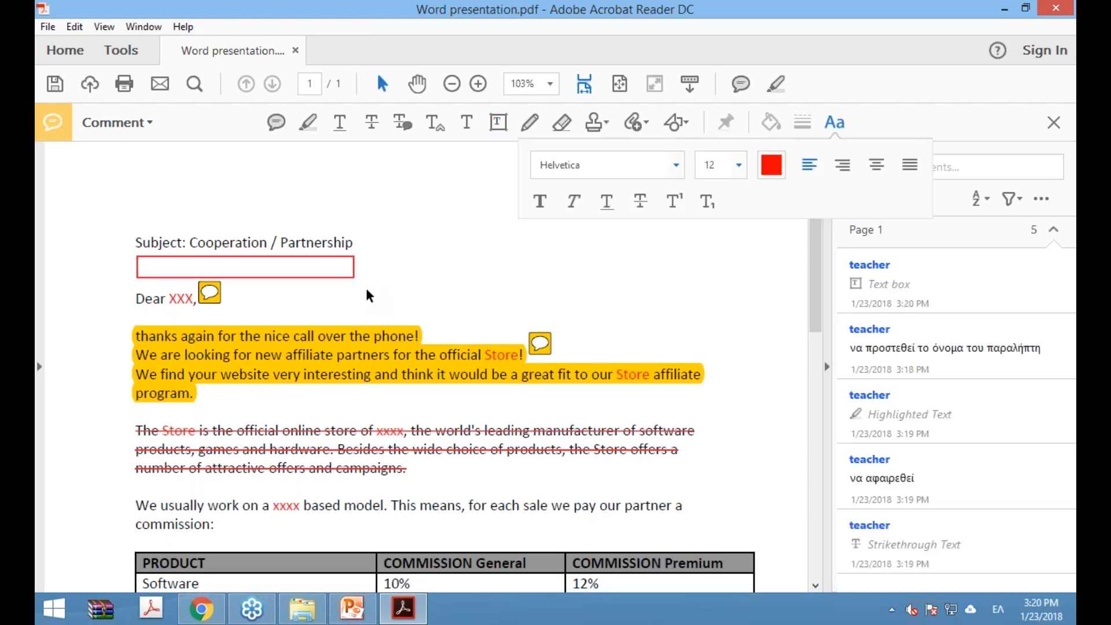
click(772, 169)
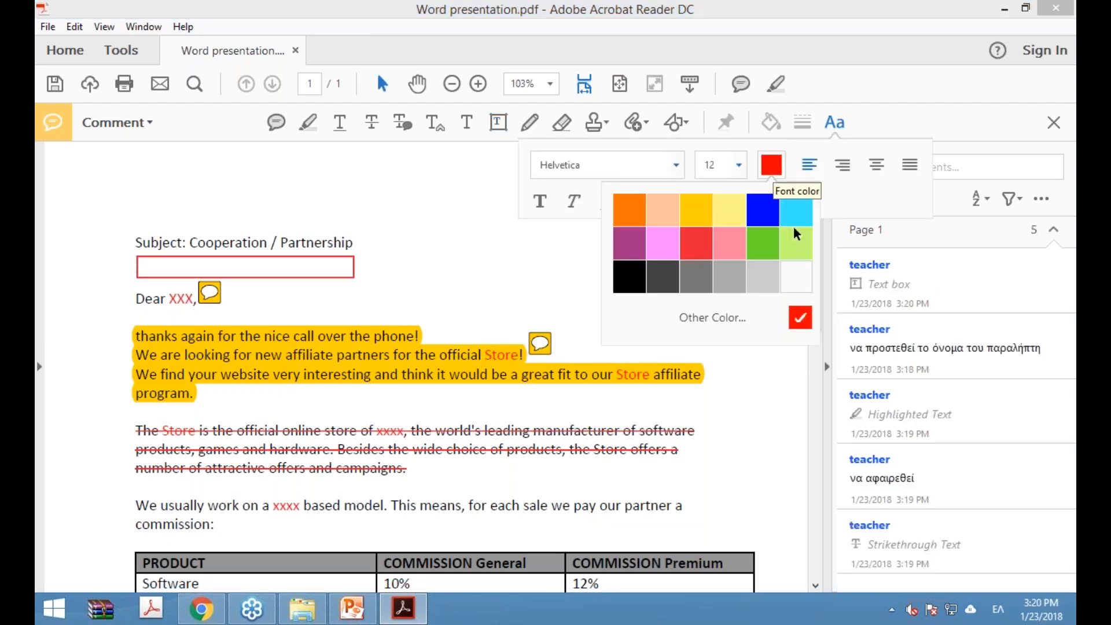
click(802, 281)
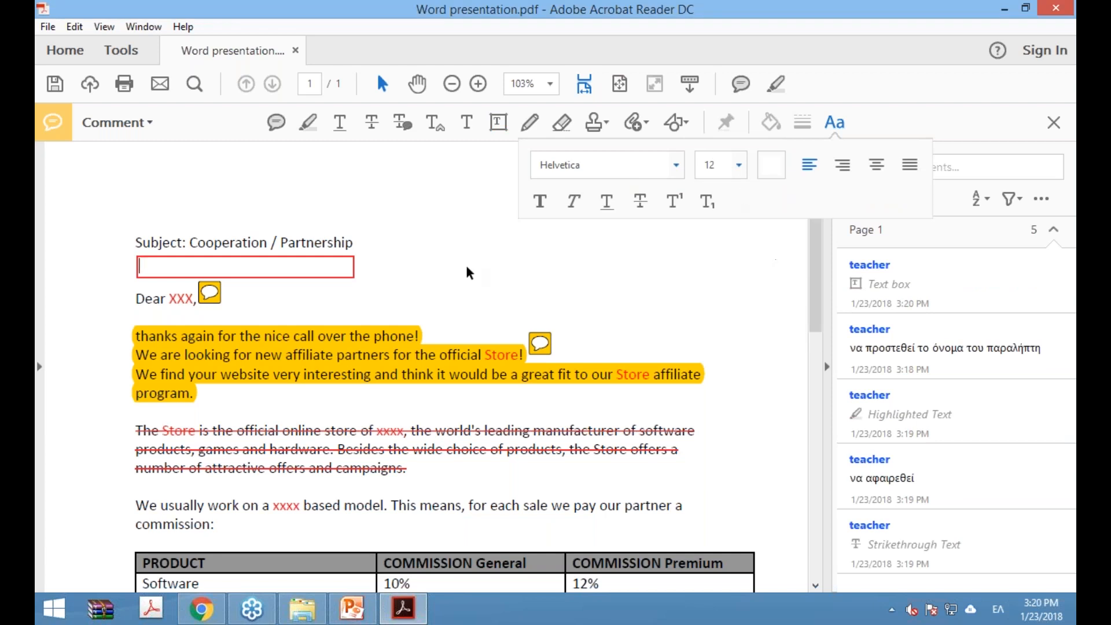
click(775, 169)
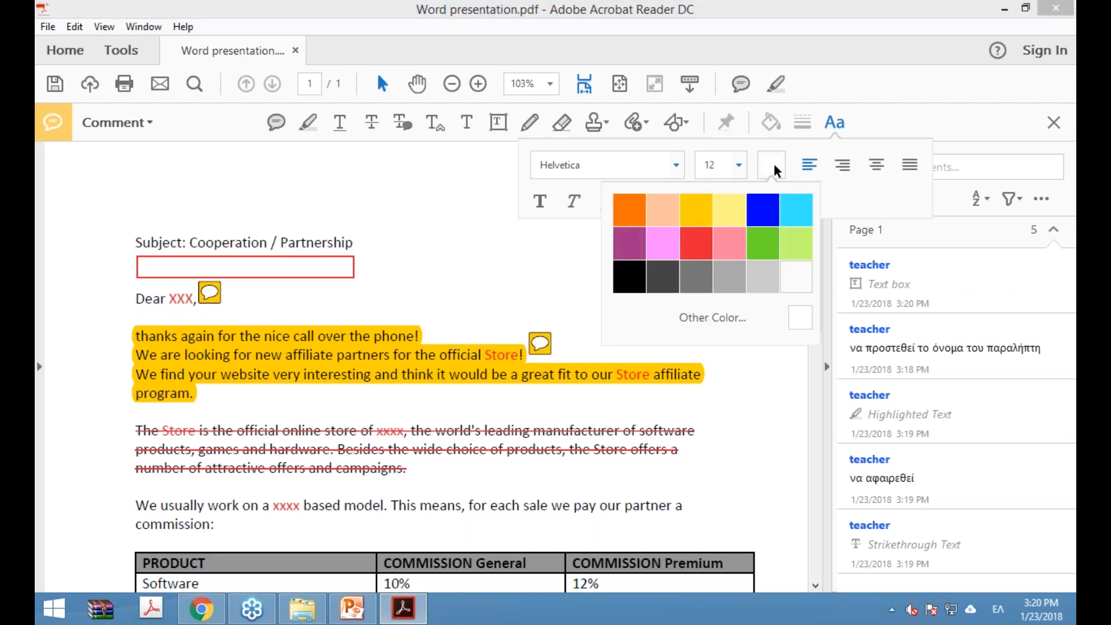
click(637, 280)
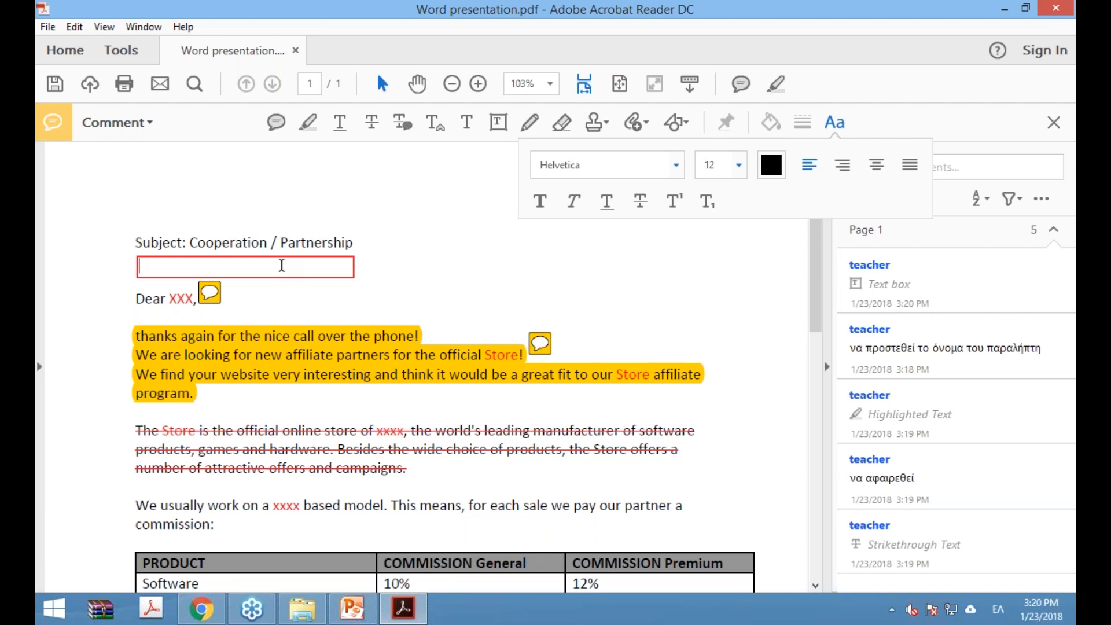
Enter "ΕΠΕΙΓΟΝ" in the text box below the Subject line and deselect it
text(ΕΠΕΙΓΟΝ)
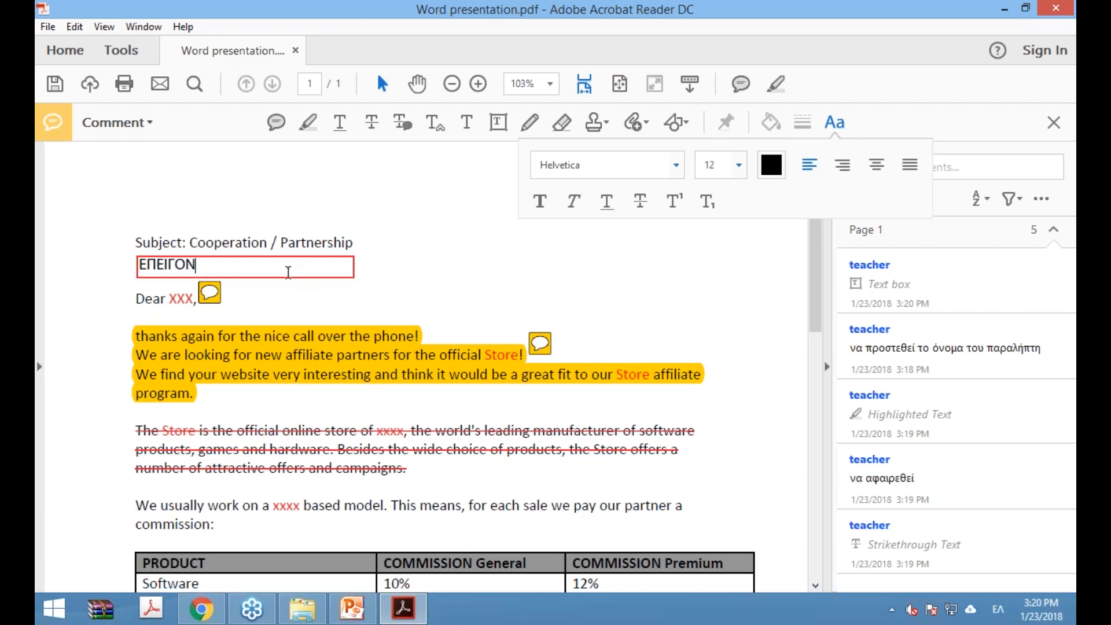
click(404, 337)
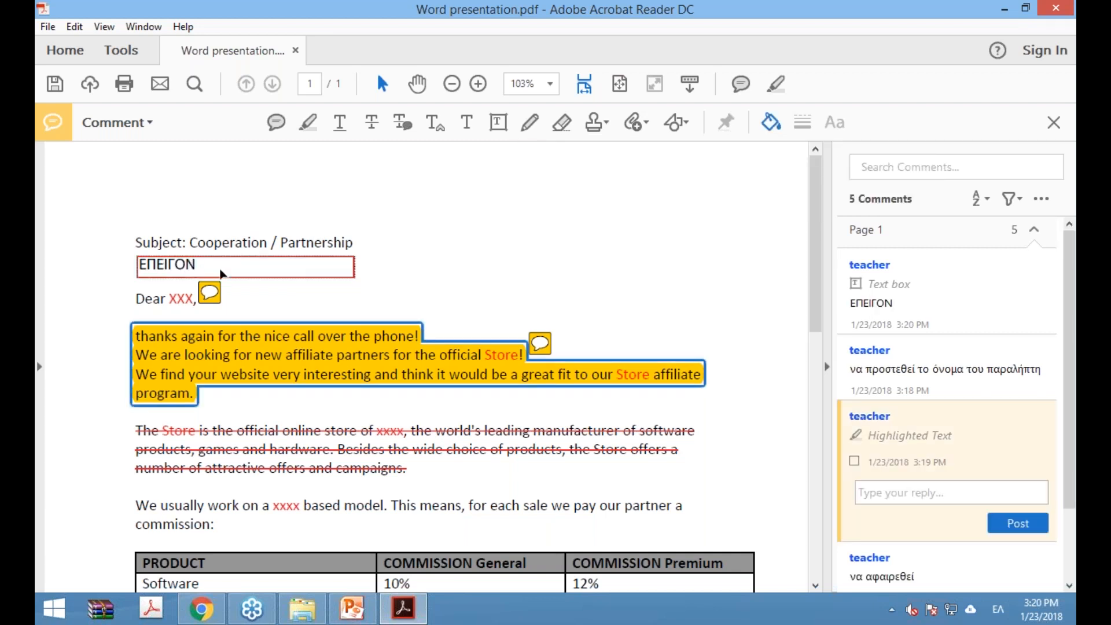
click(375, 250)
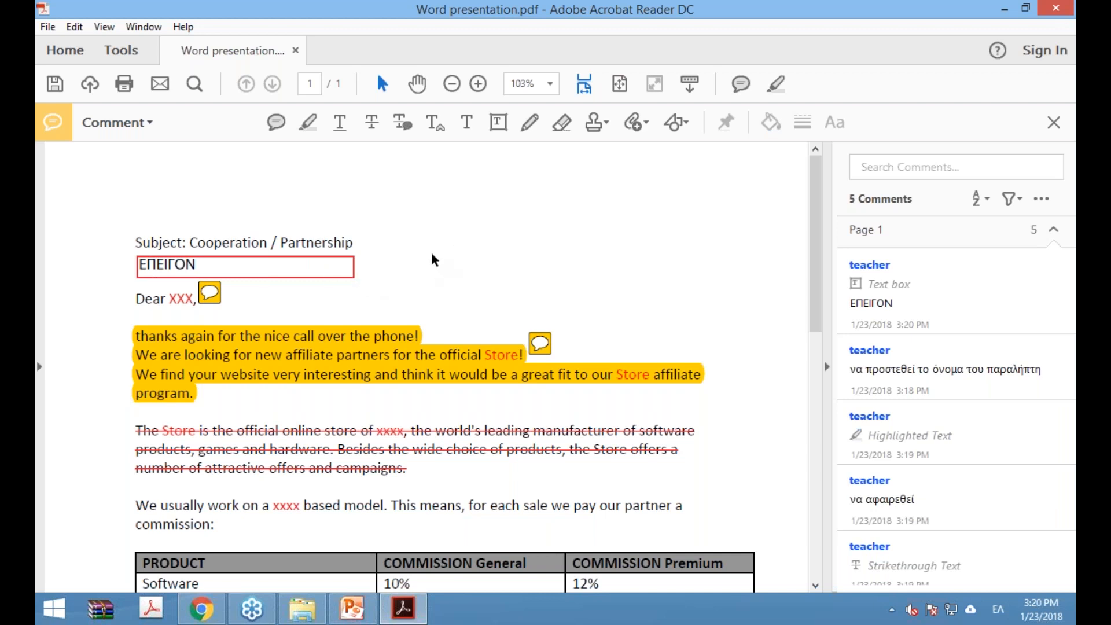
Close the document, saving the annotated copy to the Desktop folder as Word presentation_comments.pdf
click(1046, 13)
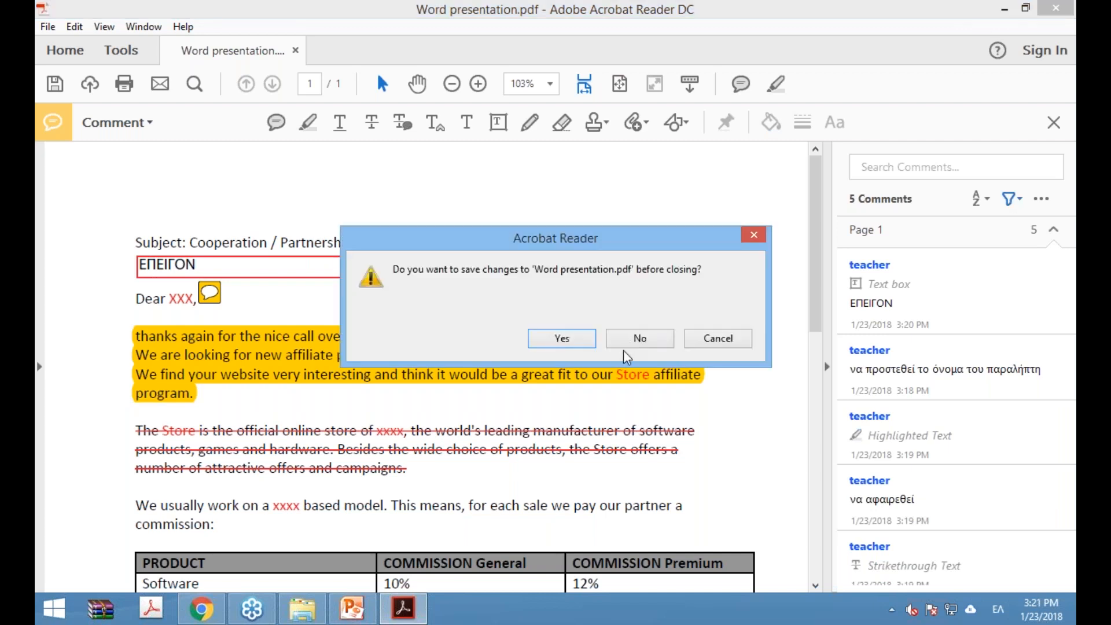
click(561, 338)
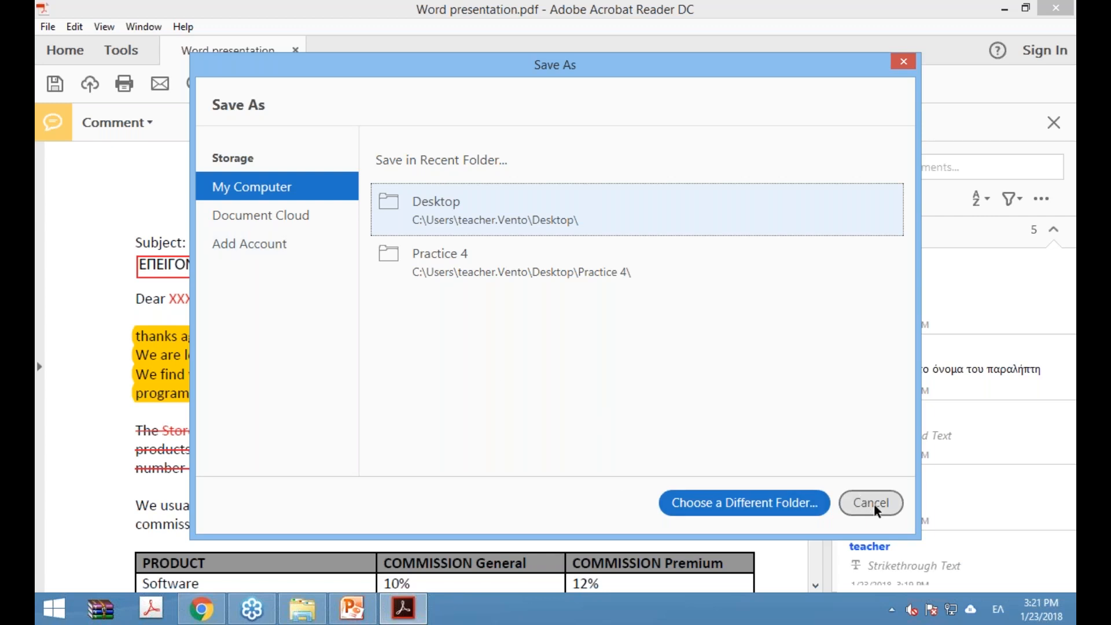
click(472, 214)
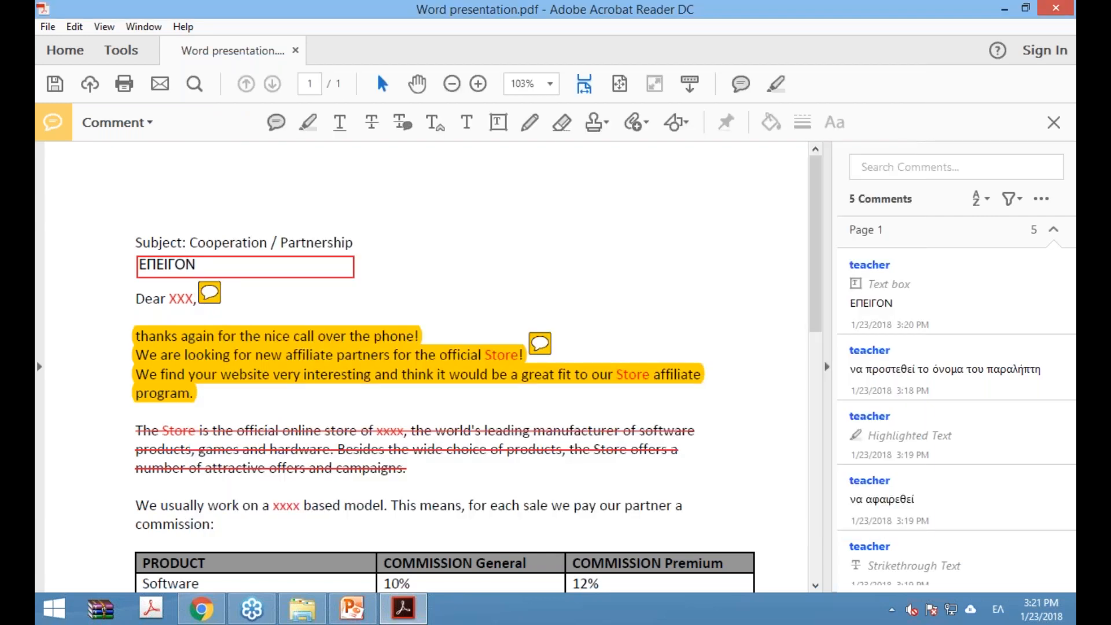
click(228, 341)
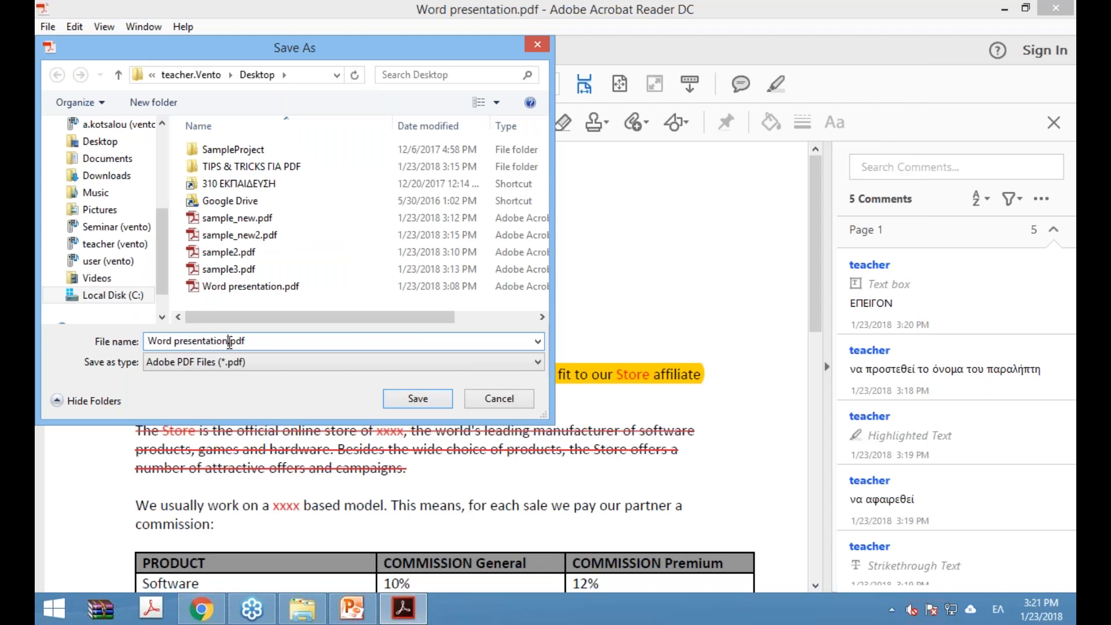
text(_comments)
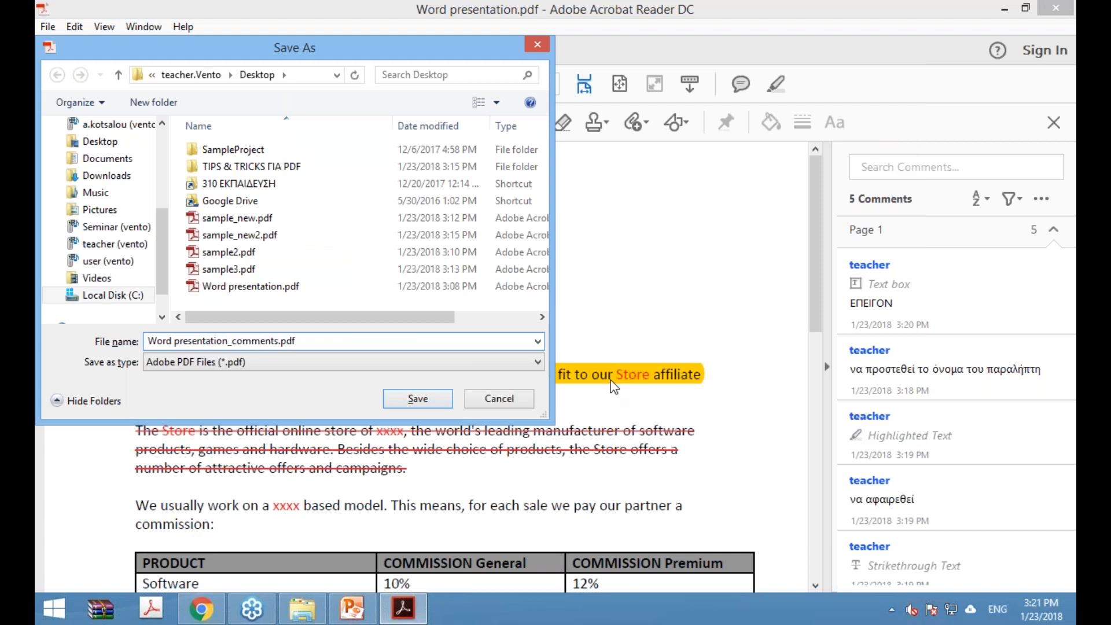
click(417, 400)
key(alt+F4)
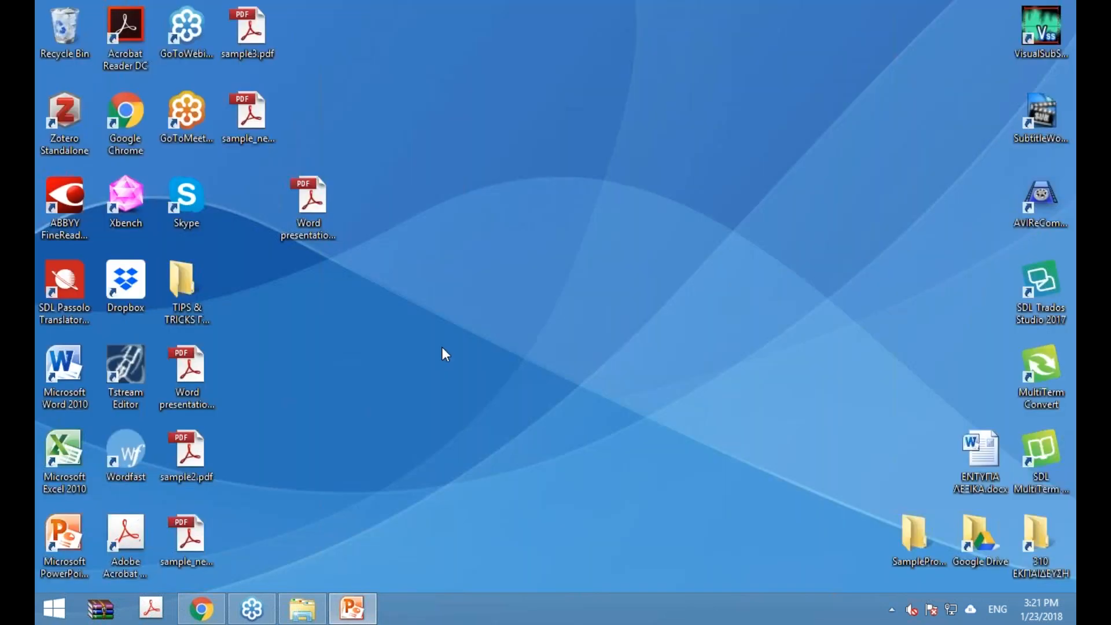
Open the original Word presentation.pdf from the desktop in Adobe Acrobat Pro
double_click(322, 220)
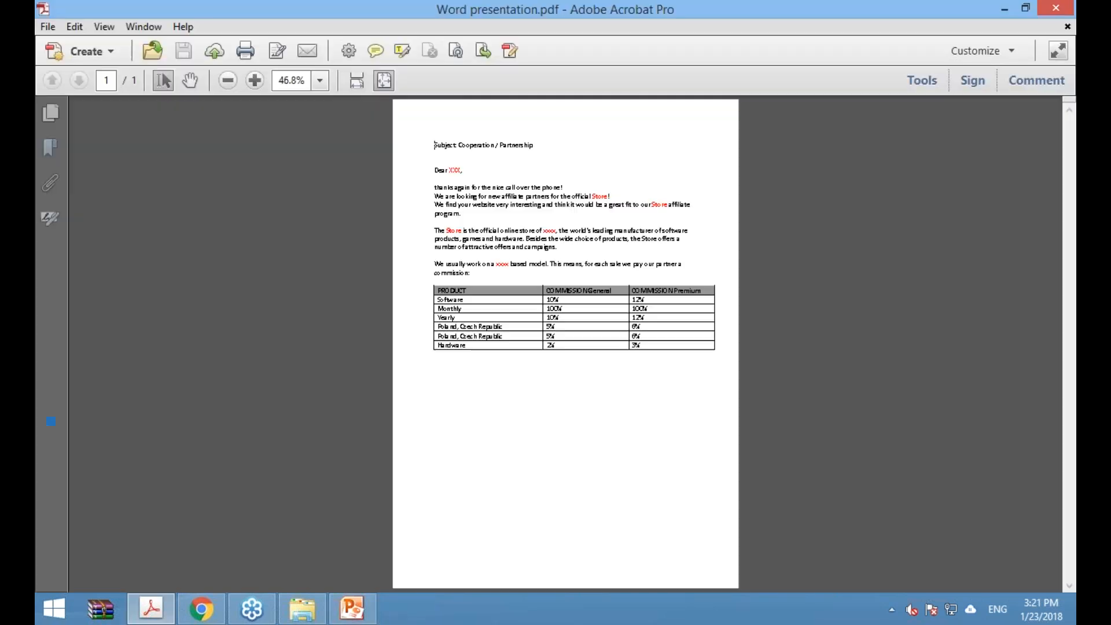
click(254, 80)
click(254, 81)
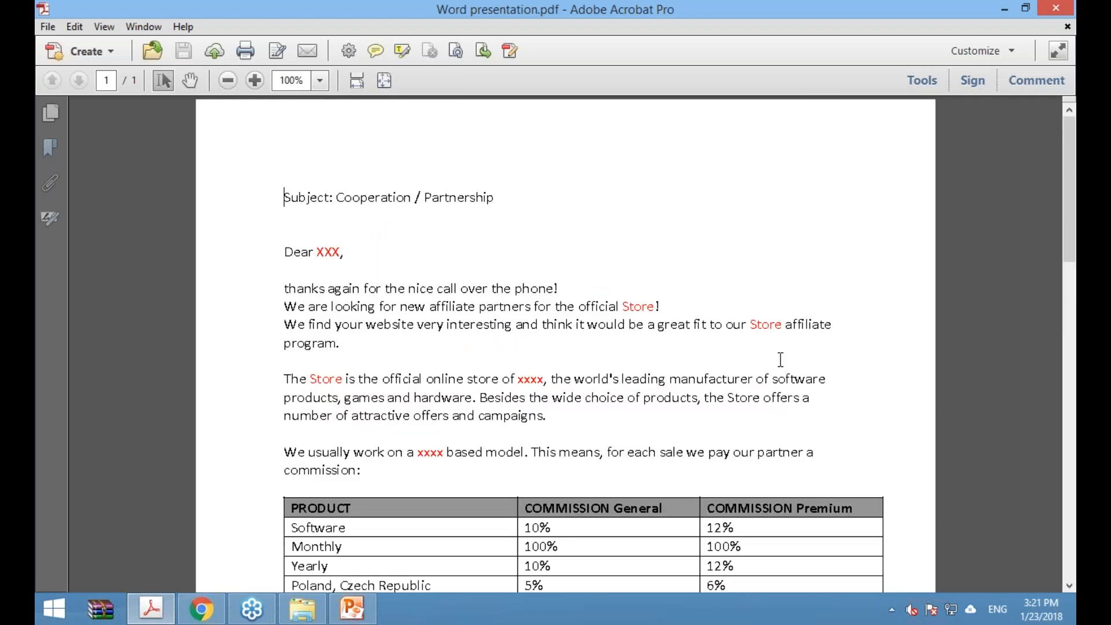
Delete the sentence "We find your website very interesting and think it would be a great fit to our Store affiliate program." with Edit Text & Images
click(936, 80)
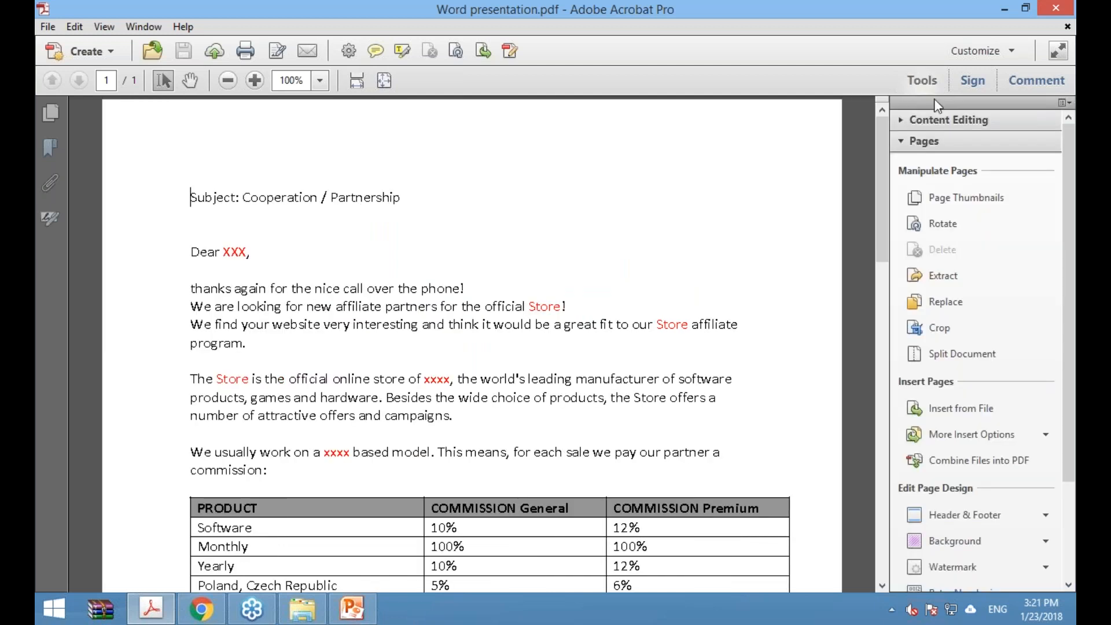
click(905, 121)
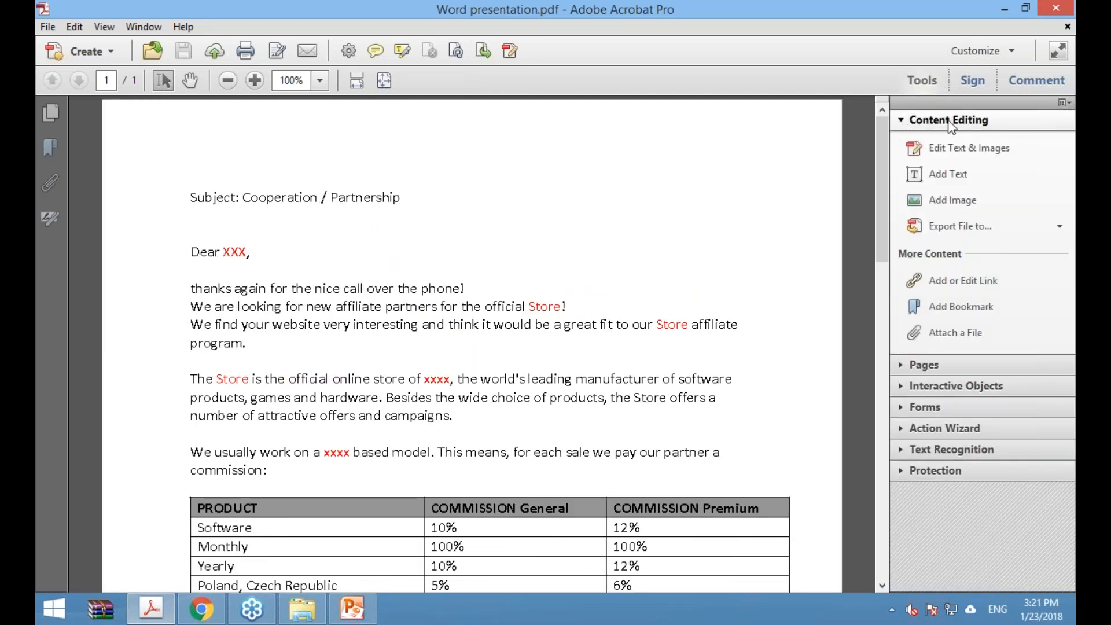
click(976, 153)
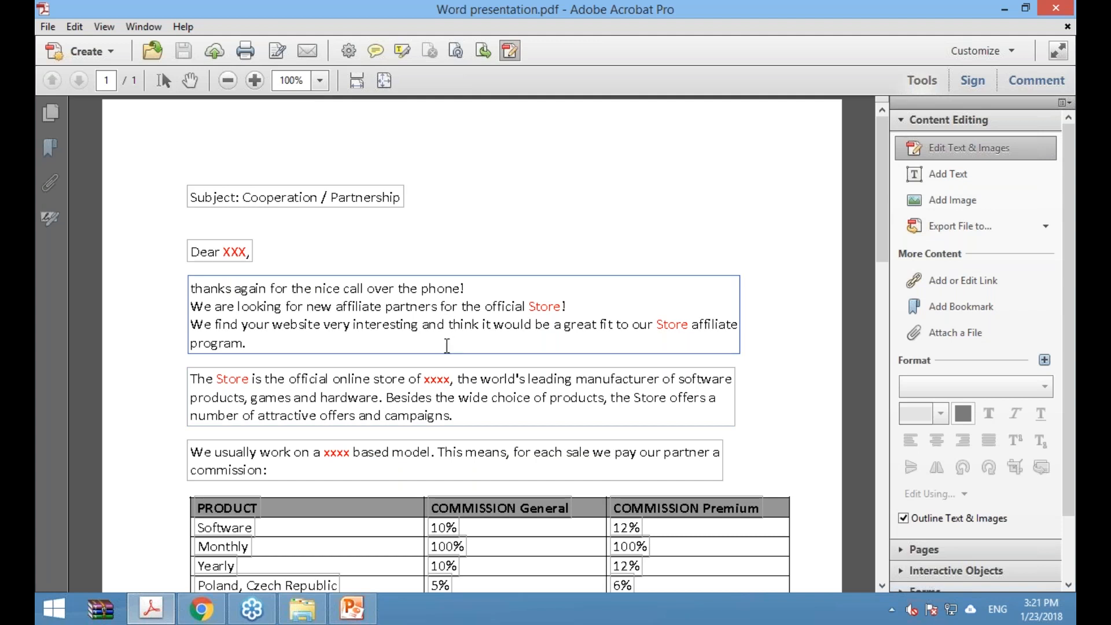
drag(192, 324, 248, 343)
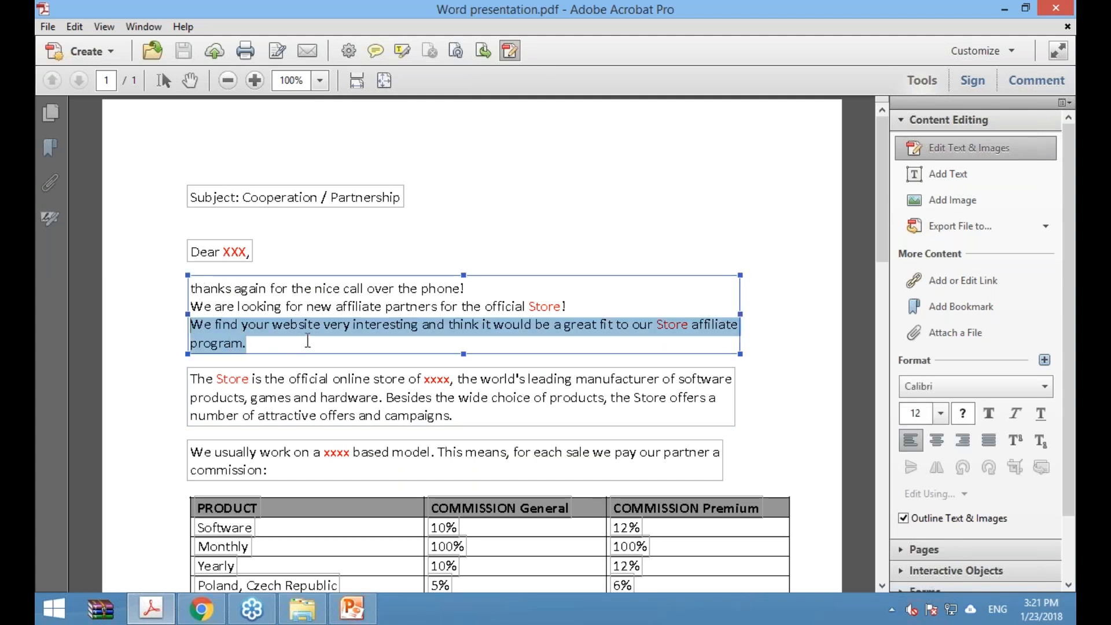
key(Delete)
key(BackSpace)
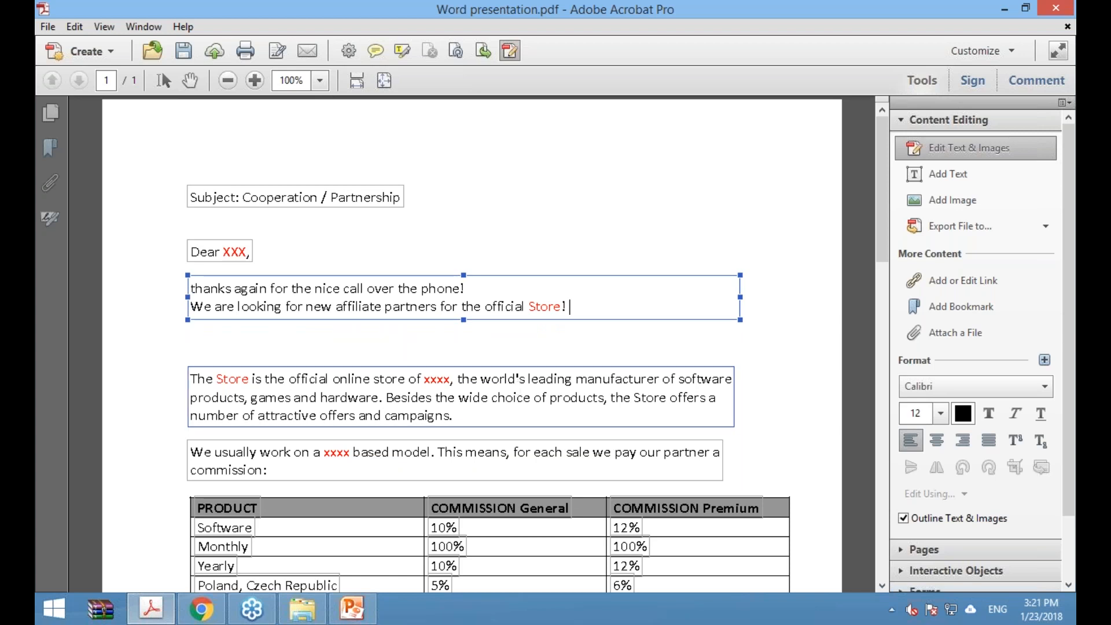
click(538, 235)
scroll(498, 261, down, 3)
scroll(523, 374, up, 3)
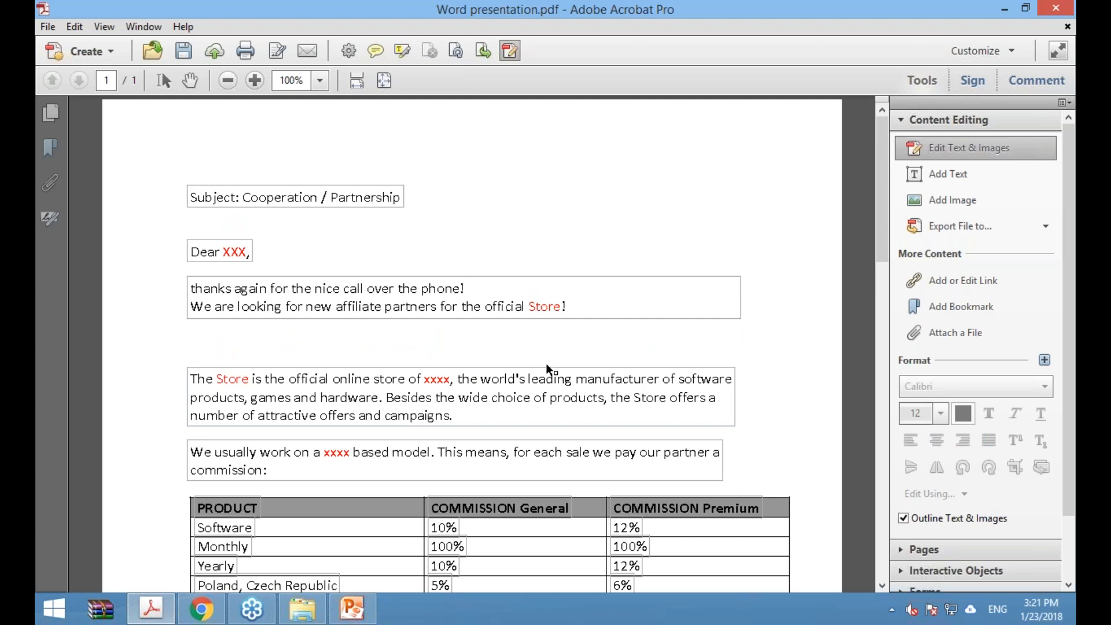
Draw a text box with Add Text in the gap above the paragraph starting "The Store is the official online store"
click(911, 148)
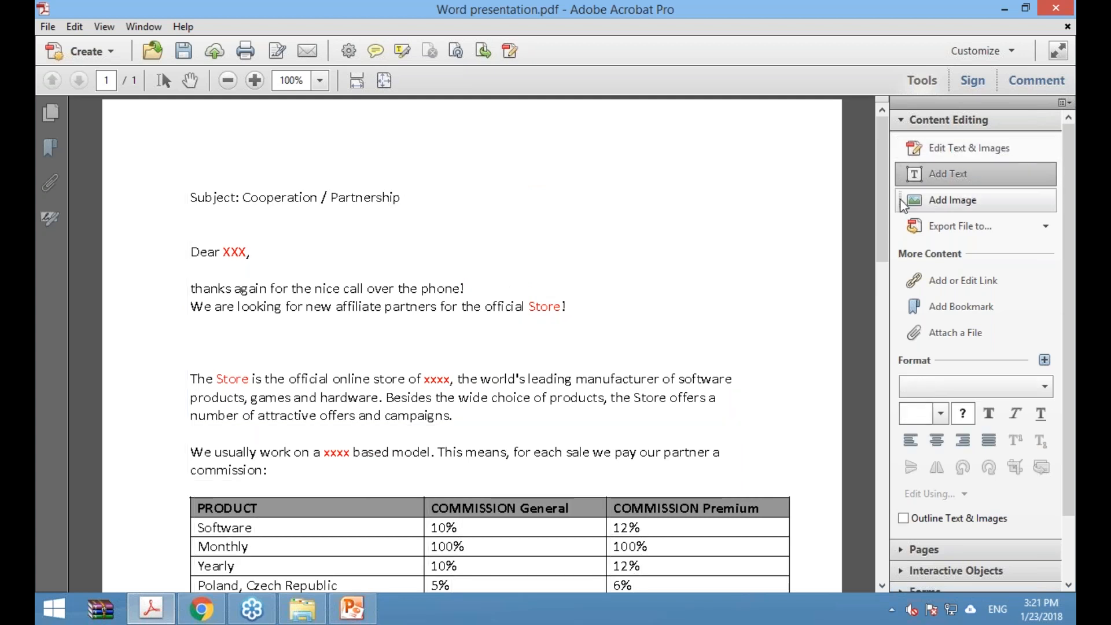
drag(193, 327, 693, 350)
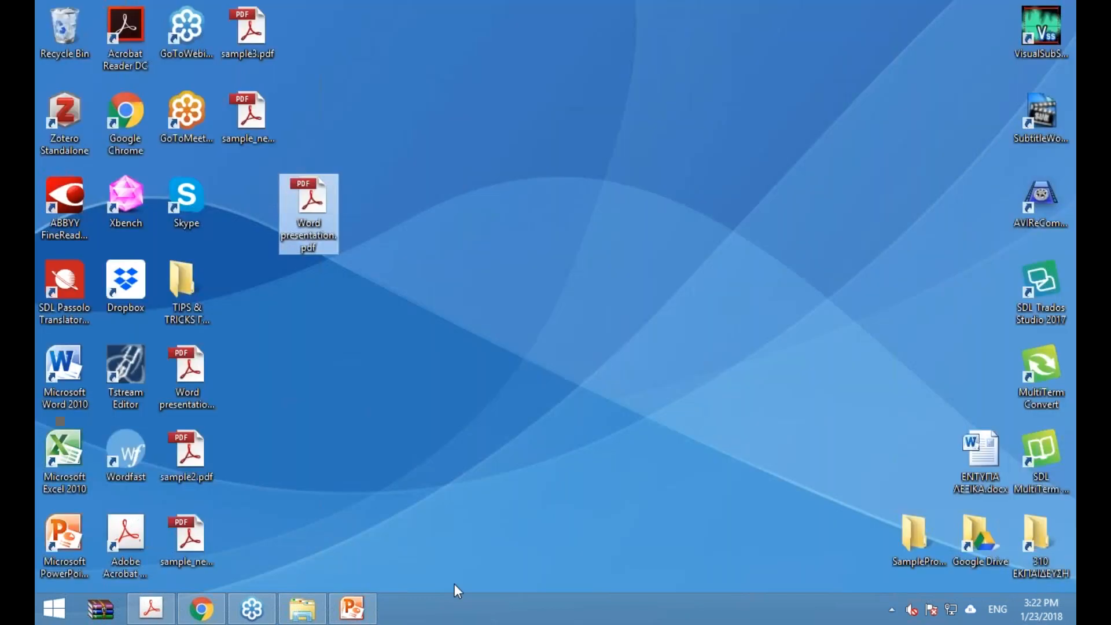
Return to Word presentation.pdf and close it without saving the changes
click(152, 608)
click(1045, 9)
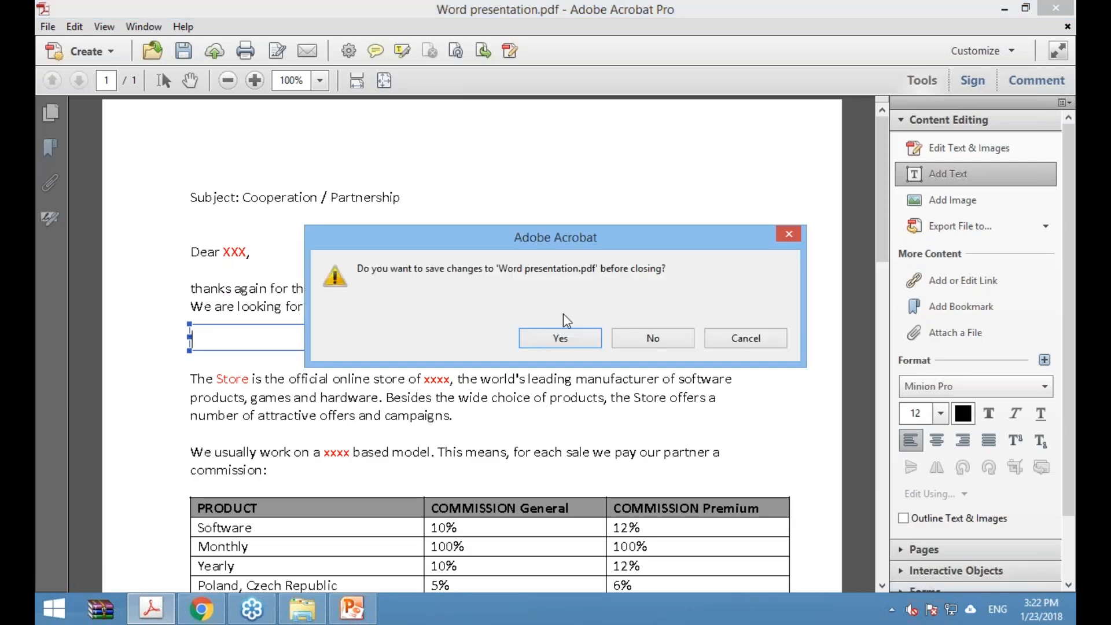
click(660, 341)
Reopen the original Word presentation.pdf from the desktop in Adobe Acrobat Pro
double_click(193, 307)
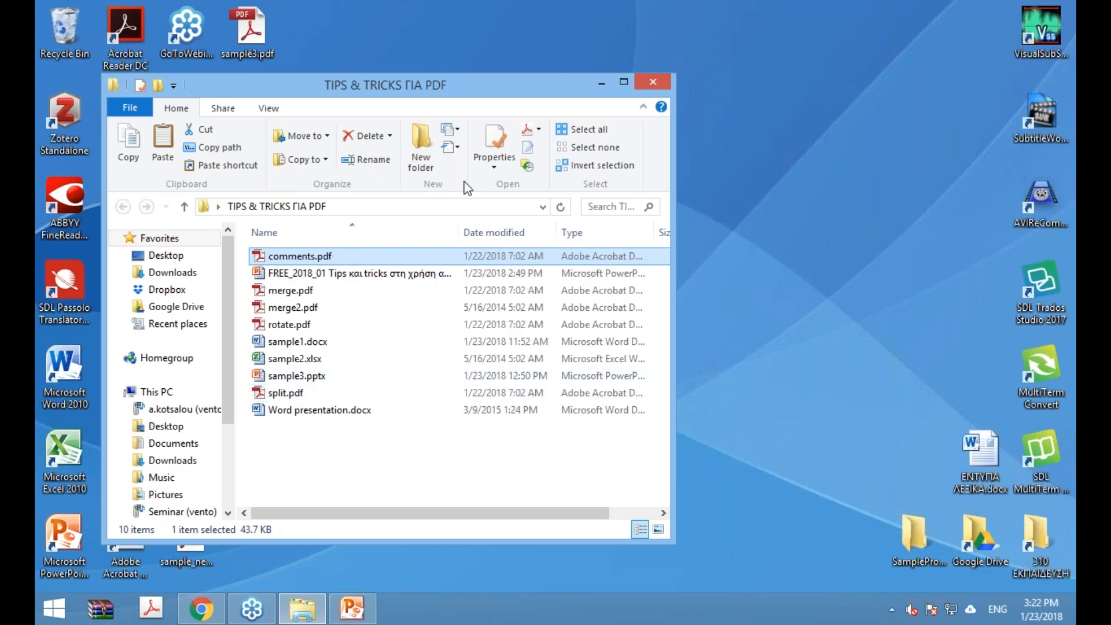
click(664, 83)
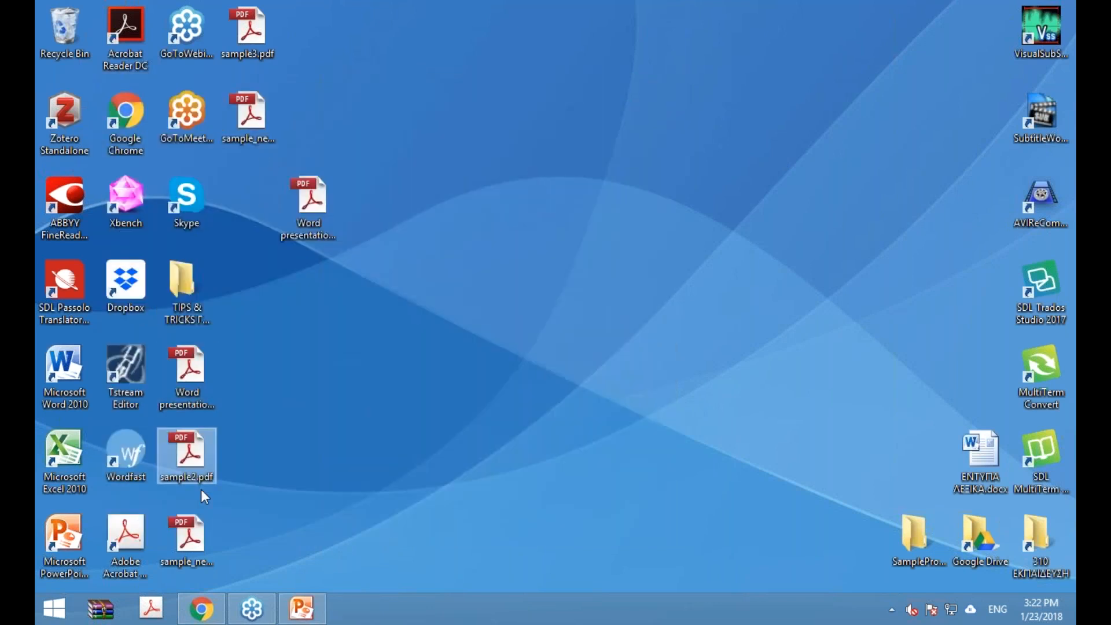
click(313, 235)
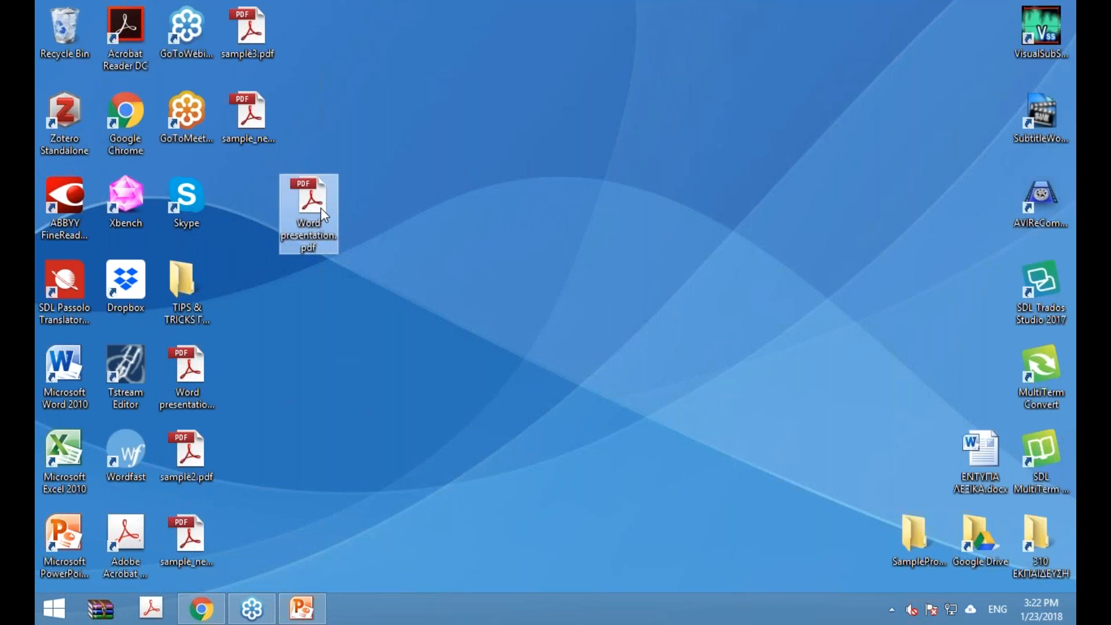
double_click(321, 208)
scroll(554, 359, down, 3)
scroll(613, 335, up, 3)
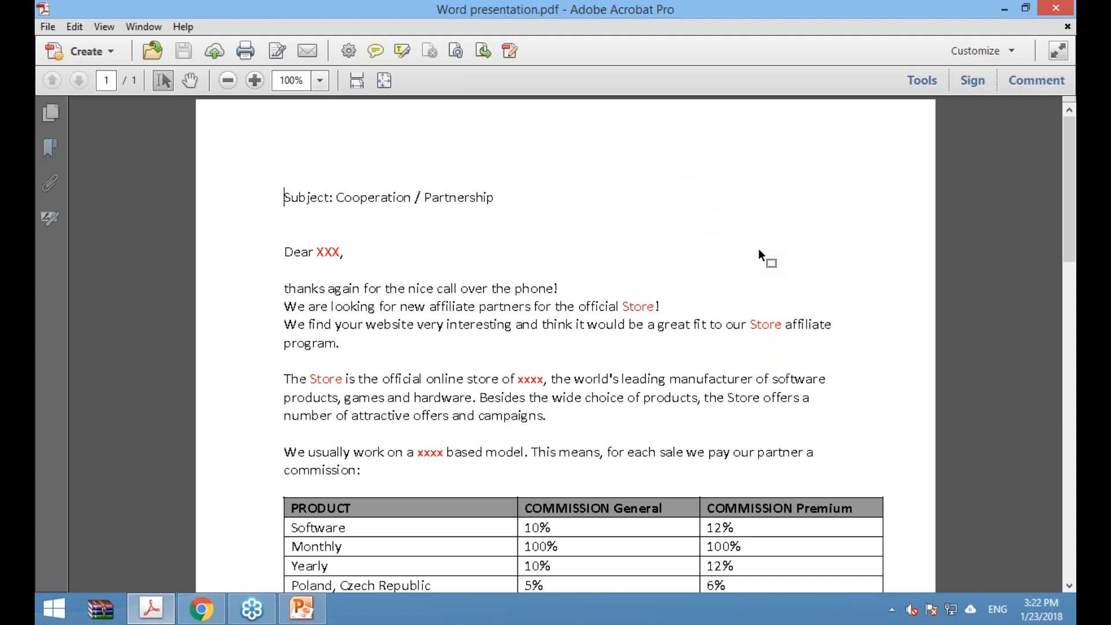
key(ctrl+f)
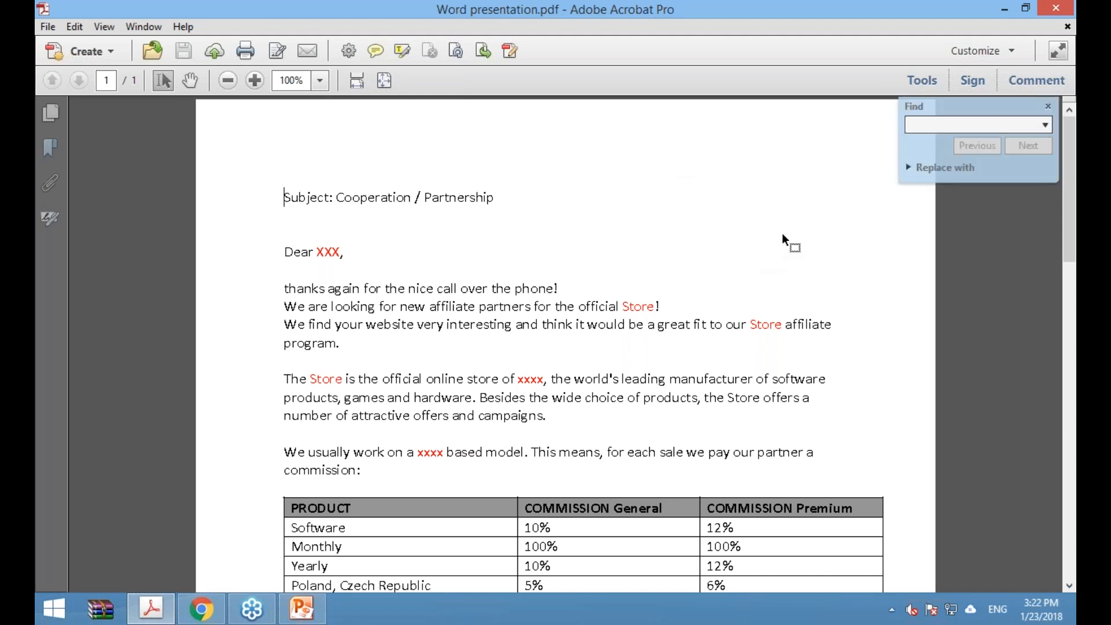
click(1072, 4)
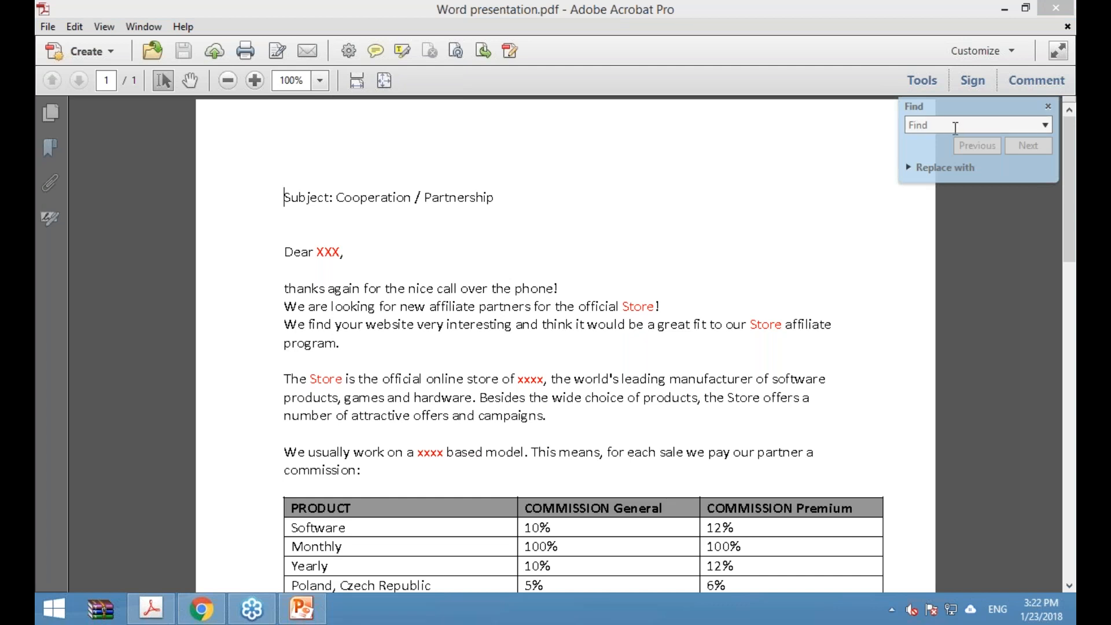
click(1049, 106)
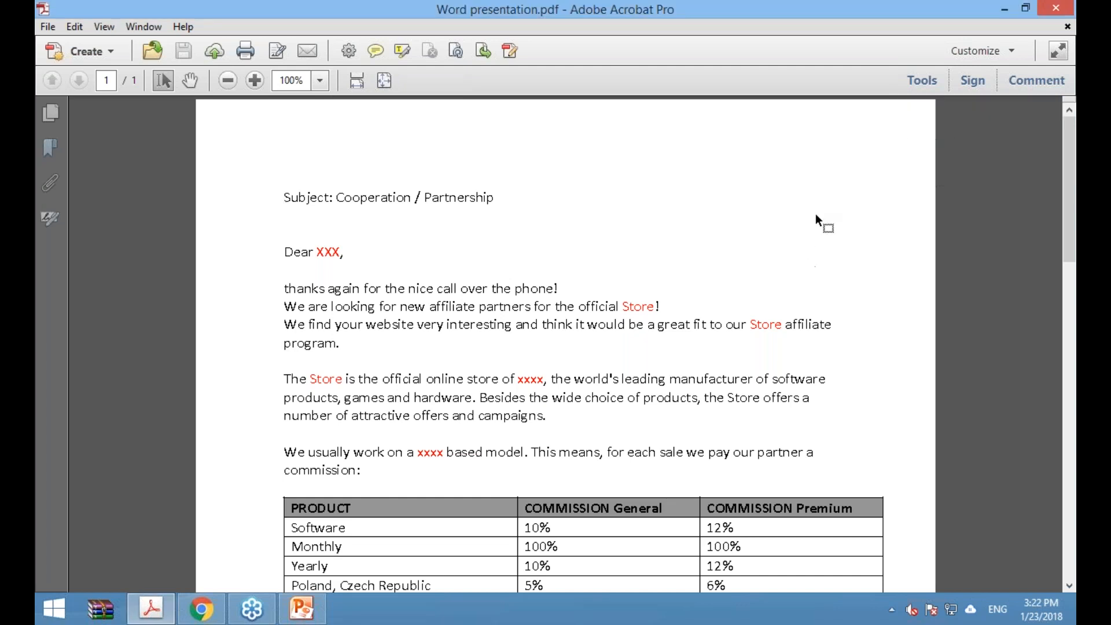
key(ctrl+f)
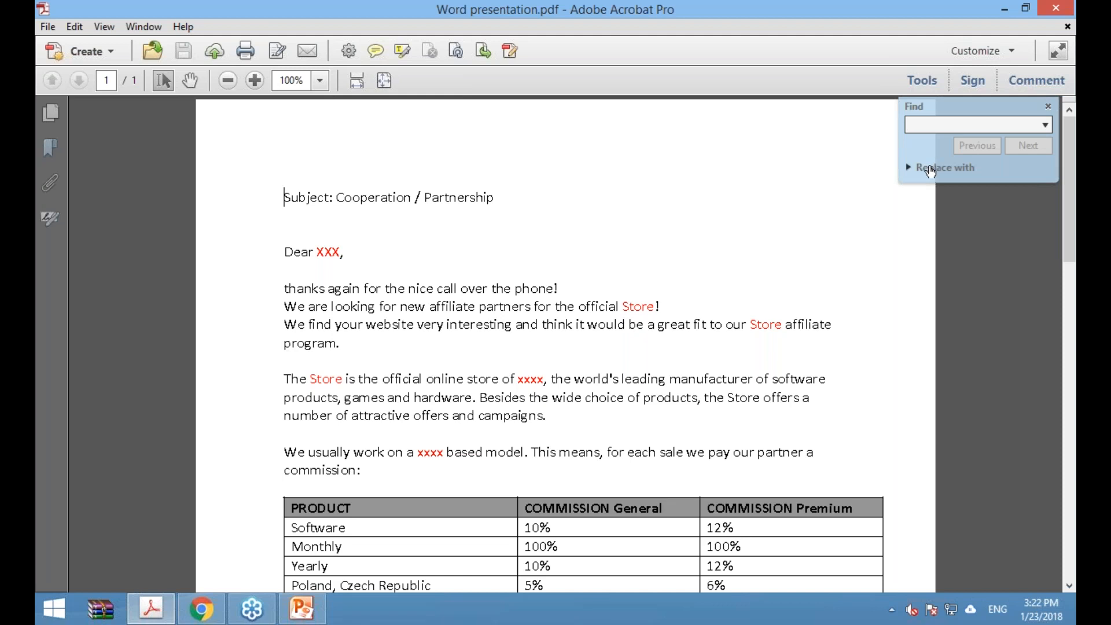
click(1048, 106)
Search the document for "software" with Find, step through the matches and close the search
click(79, 26)
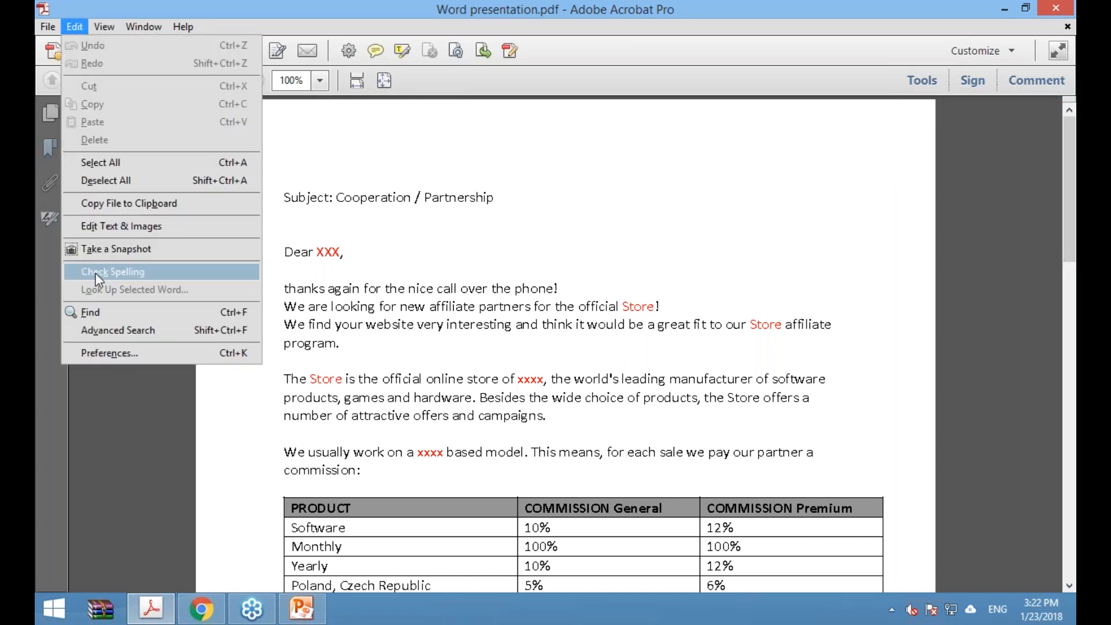
click(100, 316)
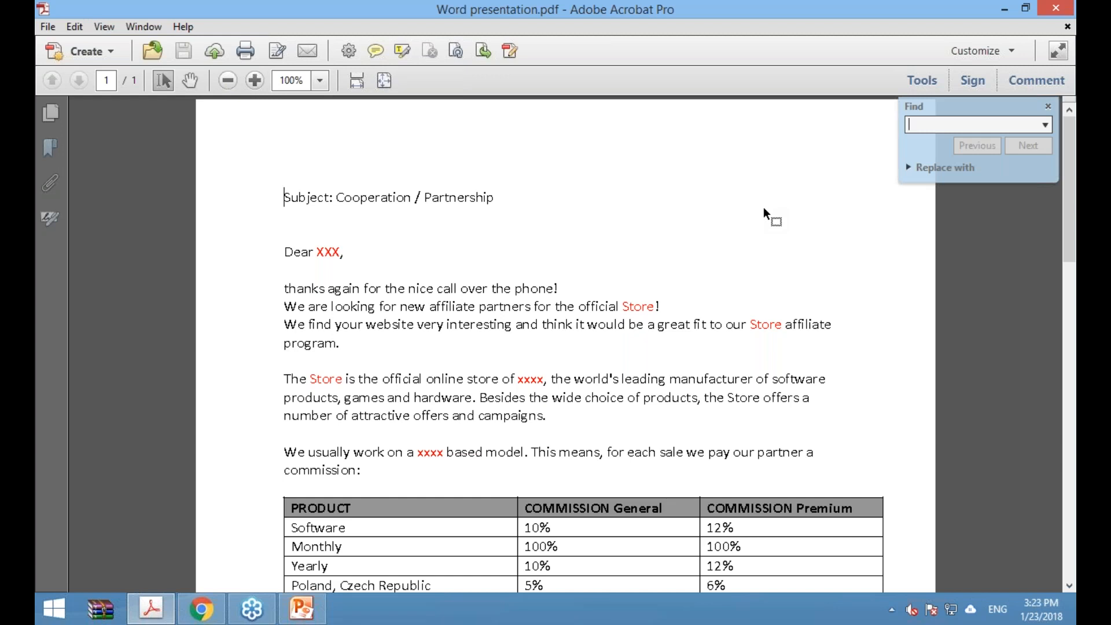
text(software)
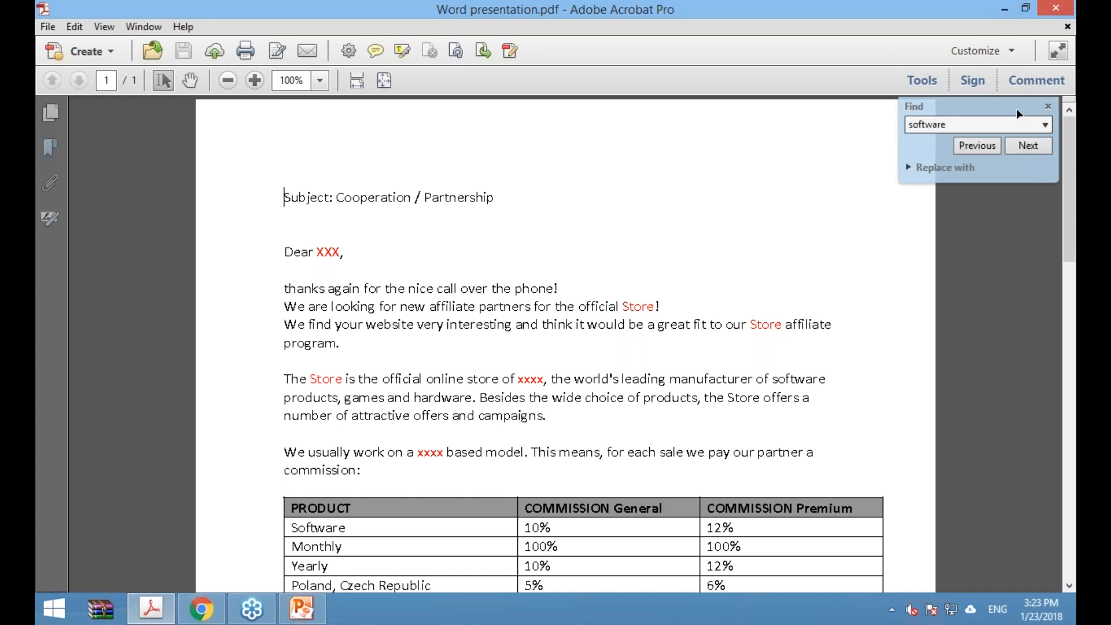
click(1022, 147)
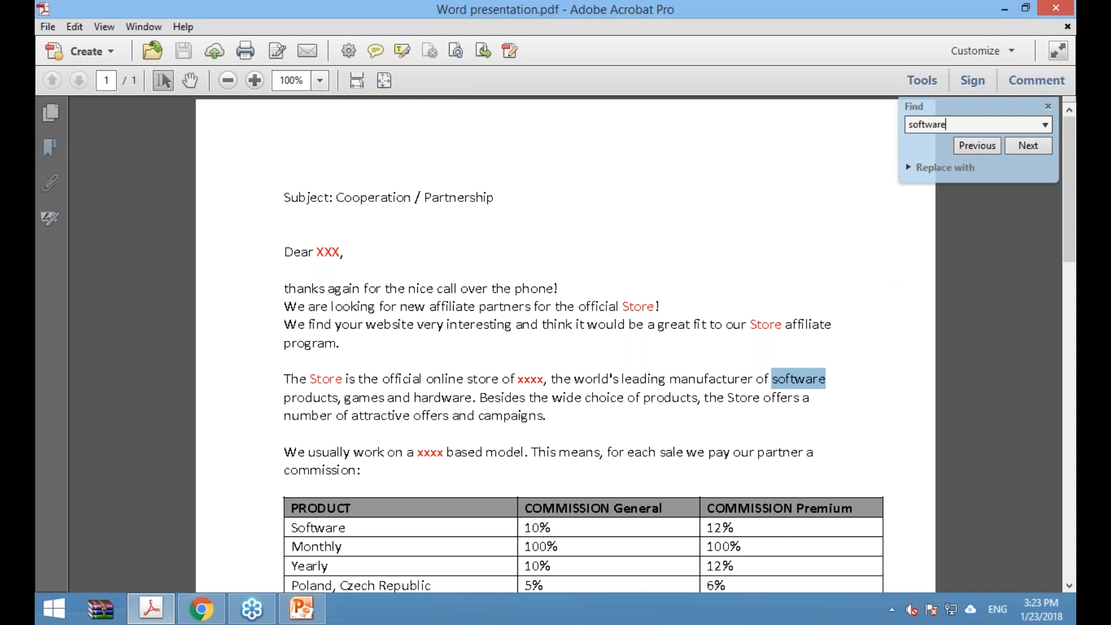
click(1028, 146)
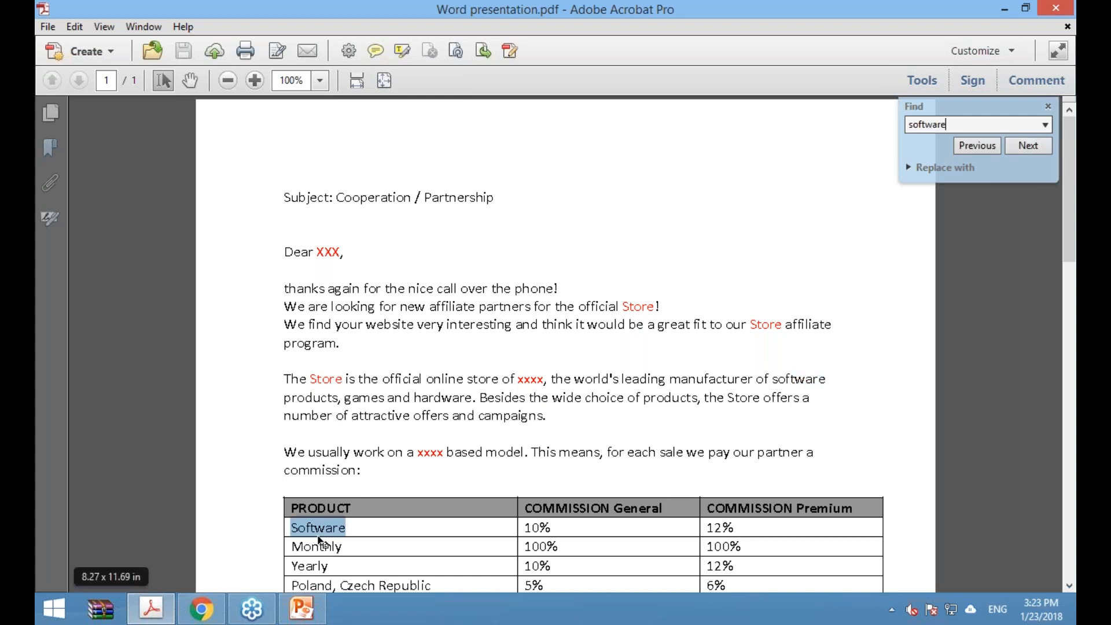
click(1027, 146)
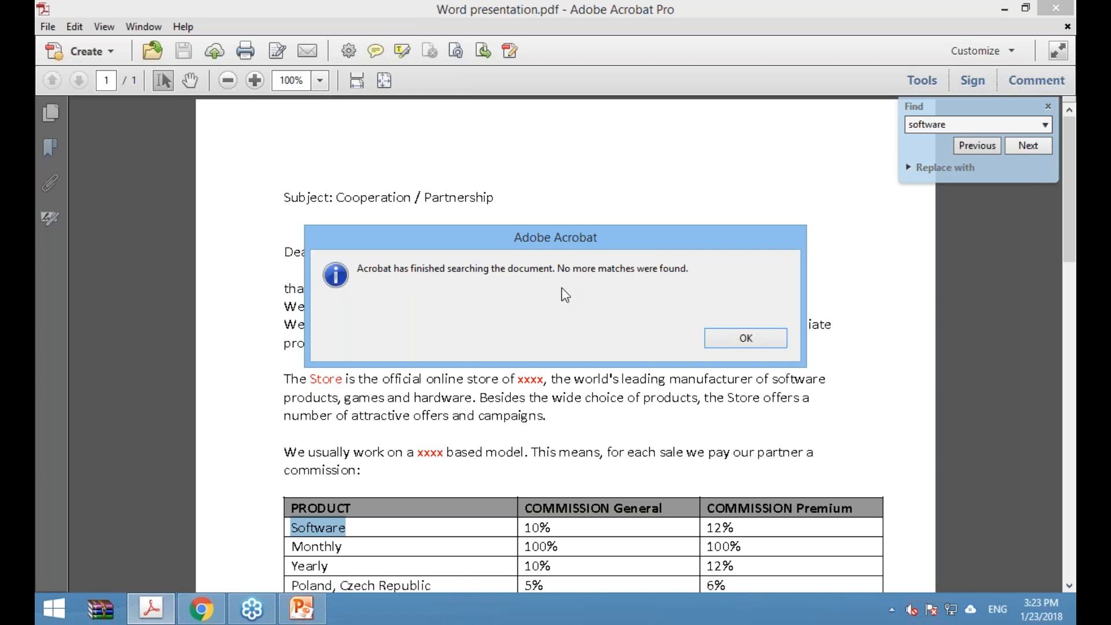
click(747, 342)
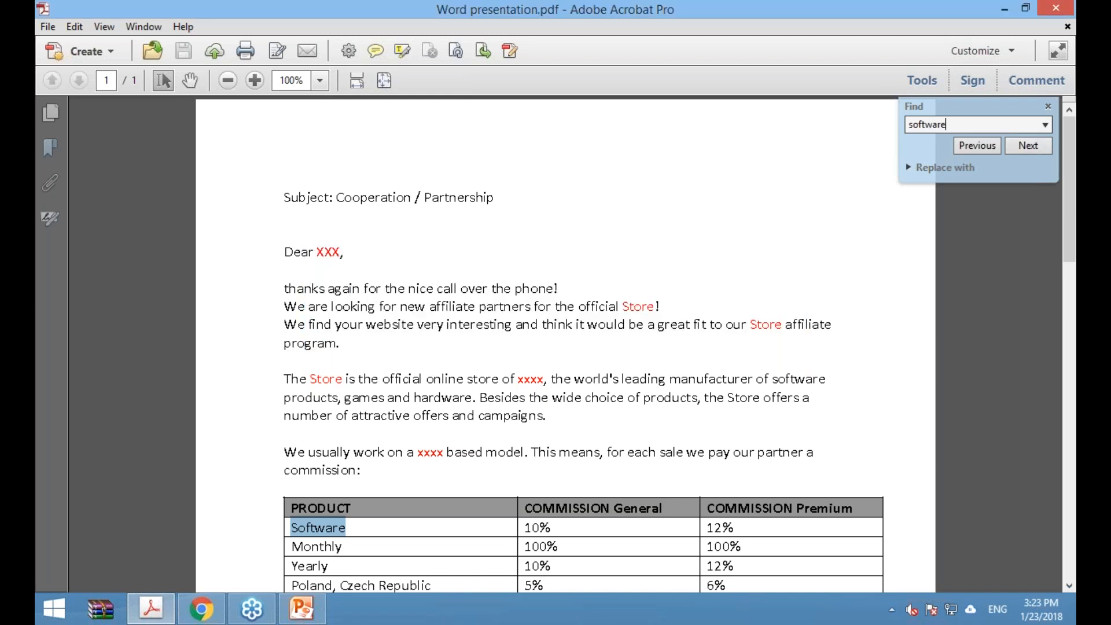
click(1028, 146)
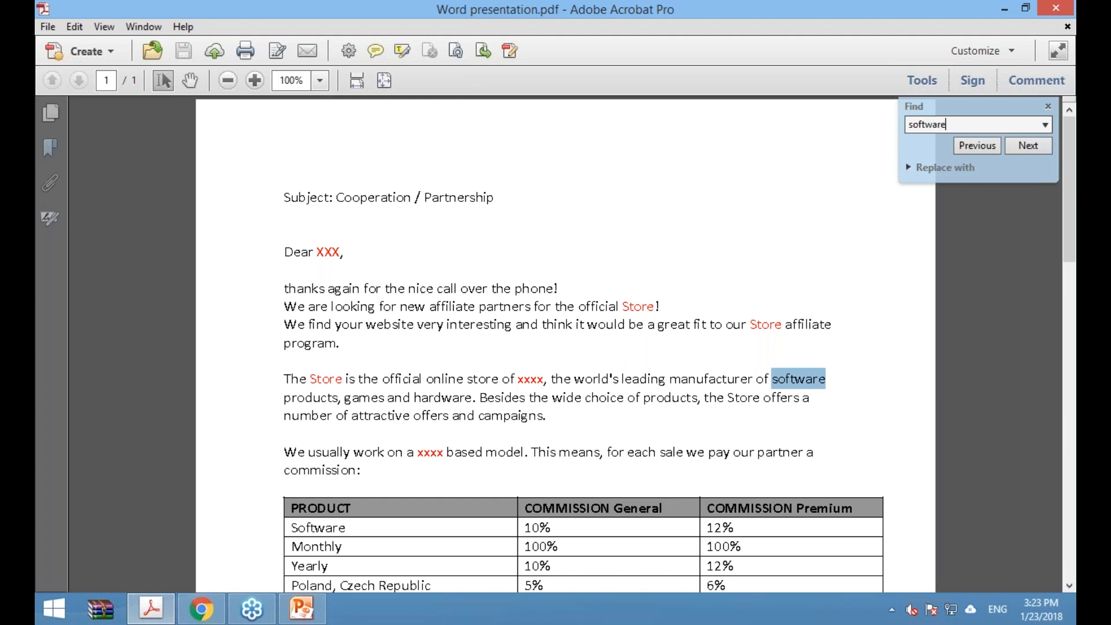
click(1048, 107)
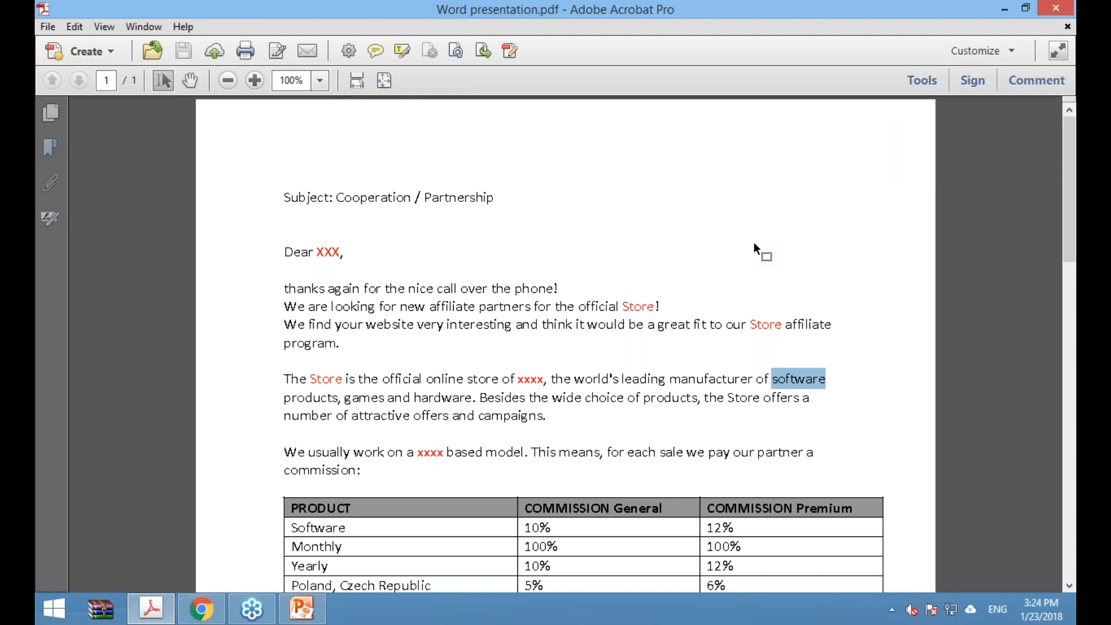
Copy the whole commission table to the clipboard with Take a Snapshot
scroll(752, 239, down, 3)
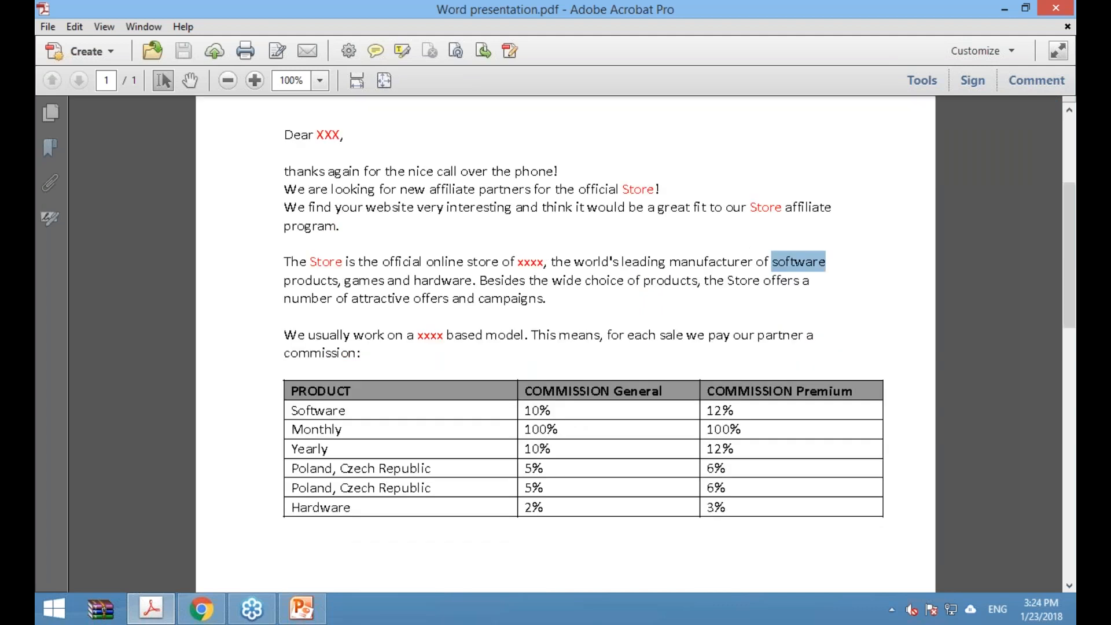
scroll(566, 344, up, 3)
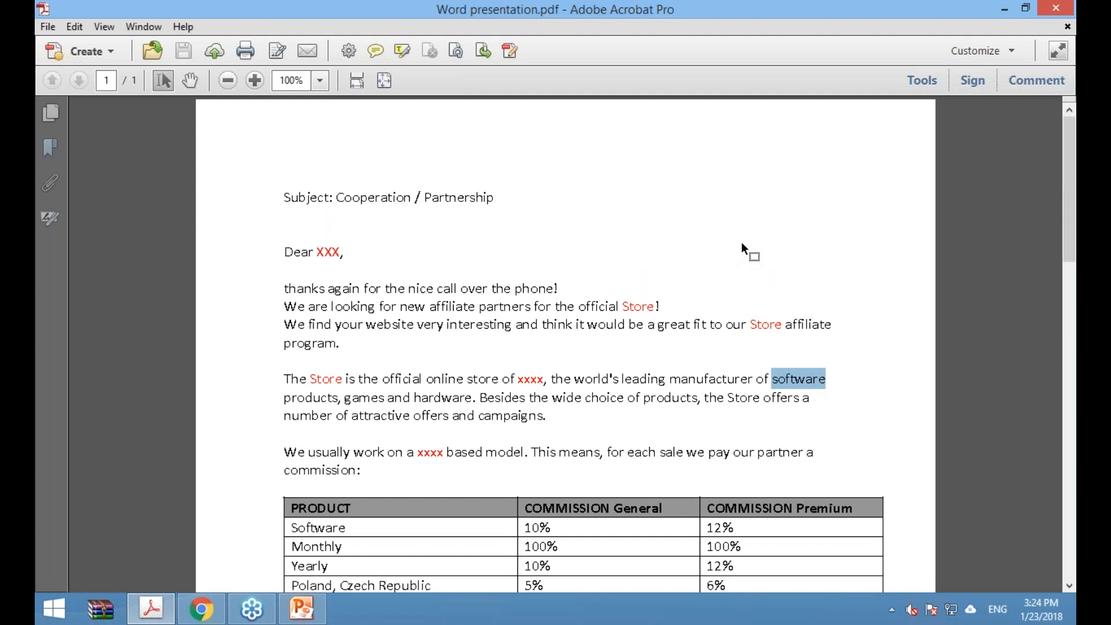
scroll(742, 242, down, 1)
scroll(741, 241, down, 5)
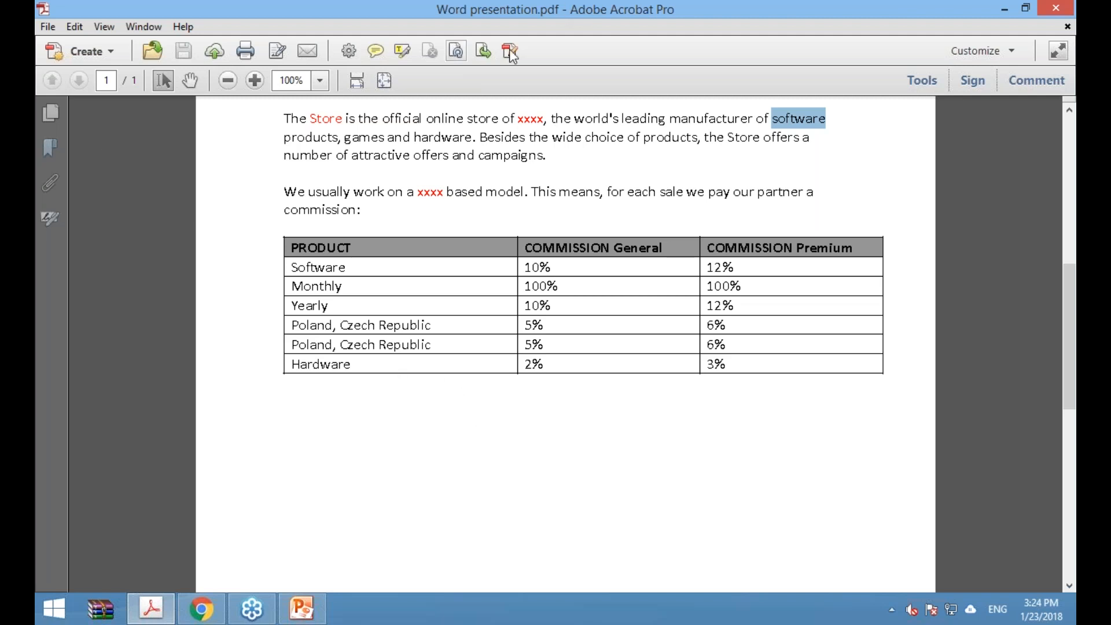
click(73, 27)
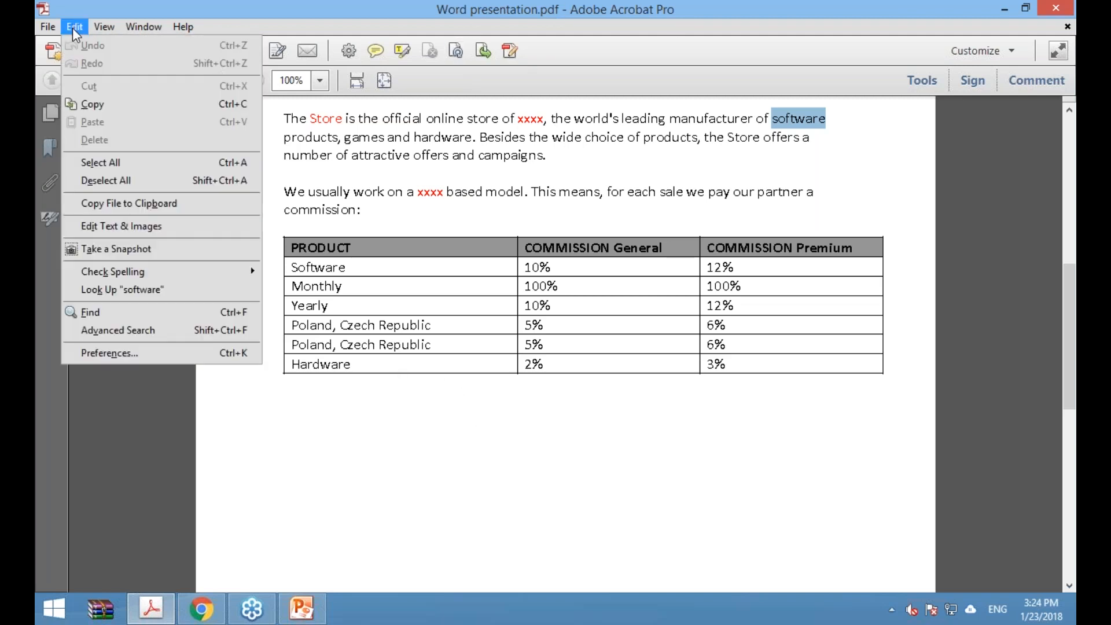
click(130, 249)
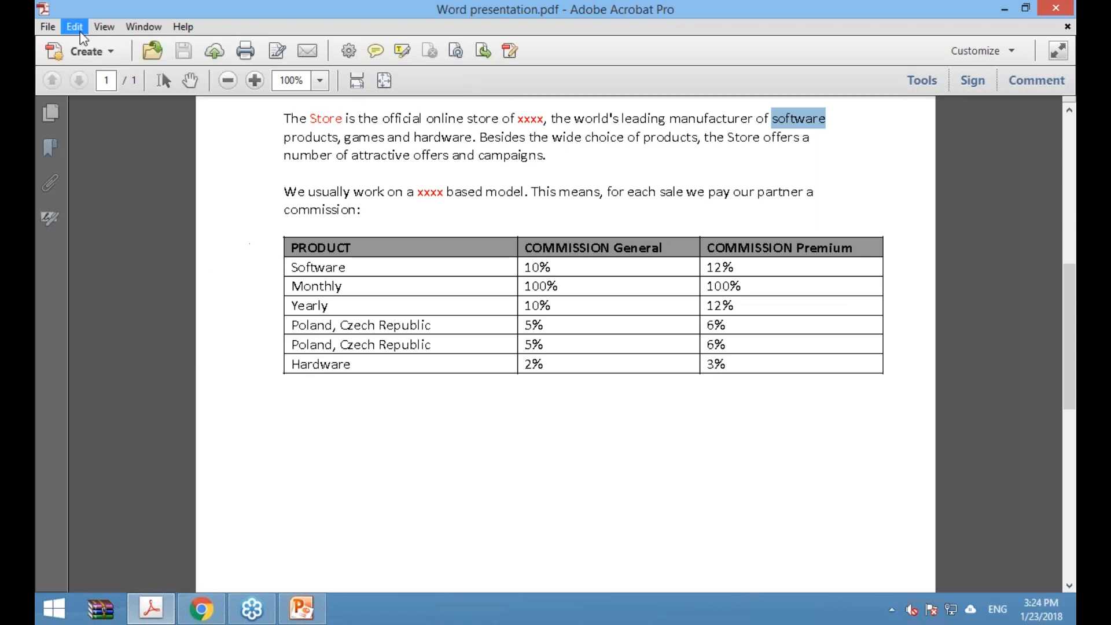
drag(267, 226, 900, 392)
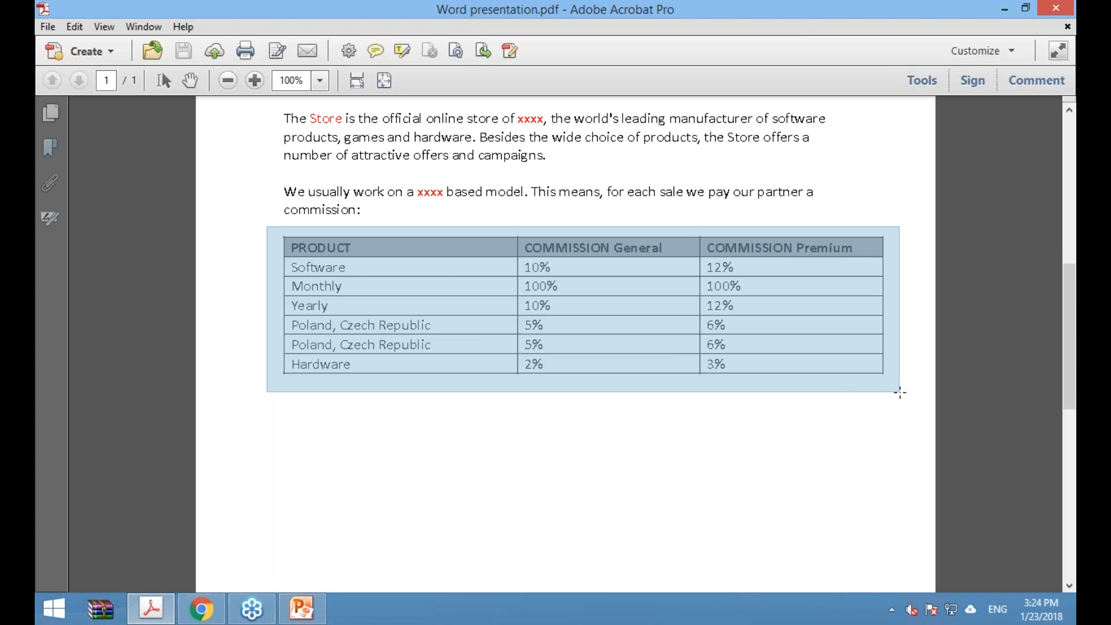
drag(900, 393, 901, 392)
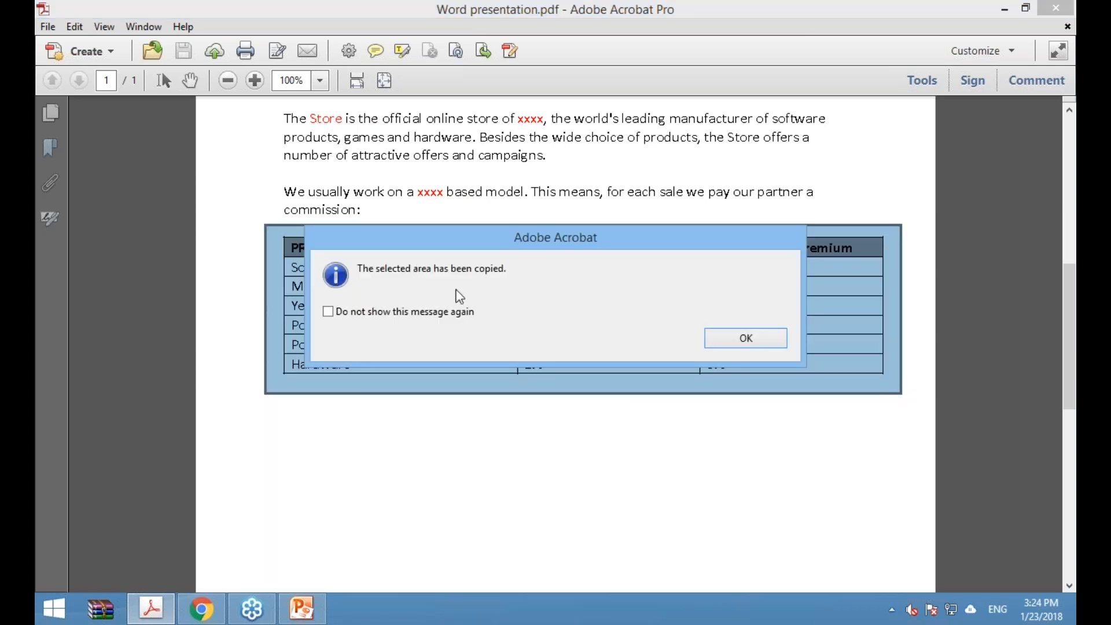
click(750, 339)
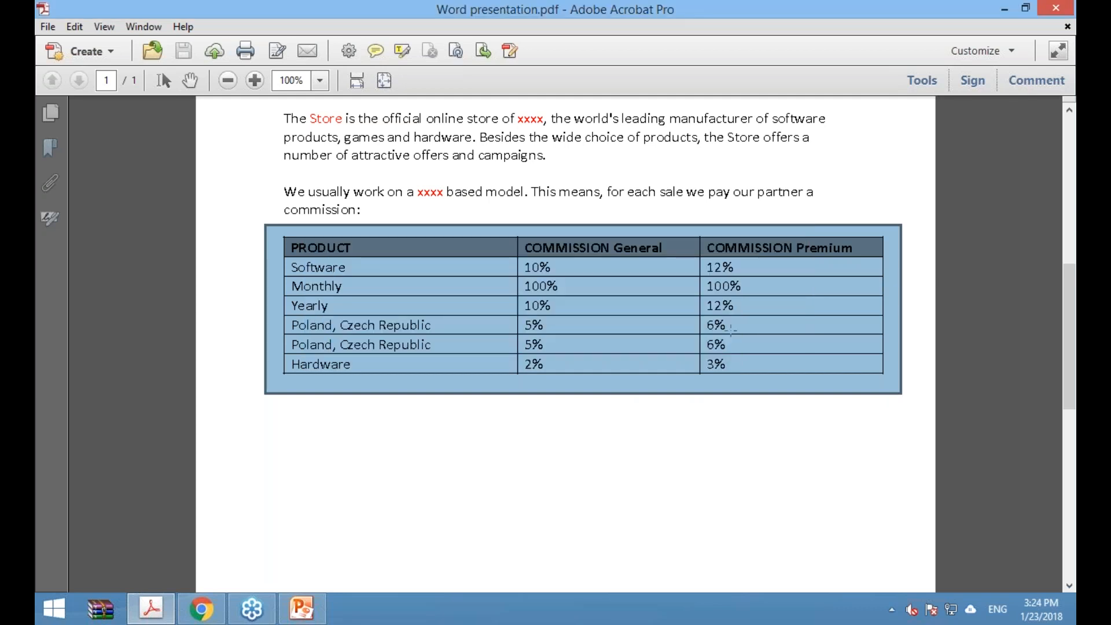
Paste the table snapshot as a picture into a new Microsoft Word document and return to the PDF in Acrobat Pro
click(1068, 620)
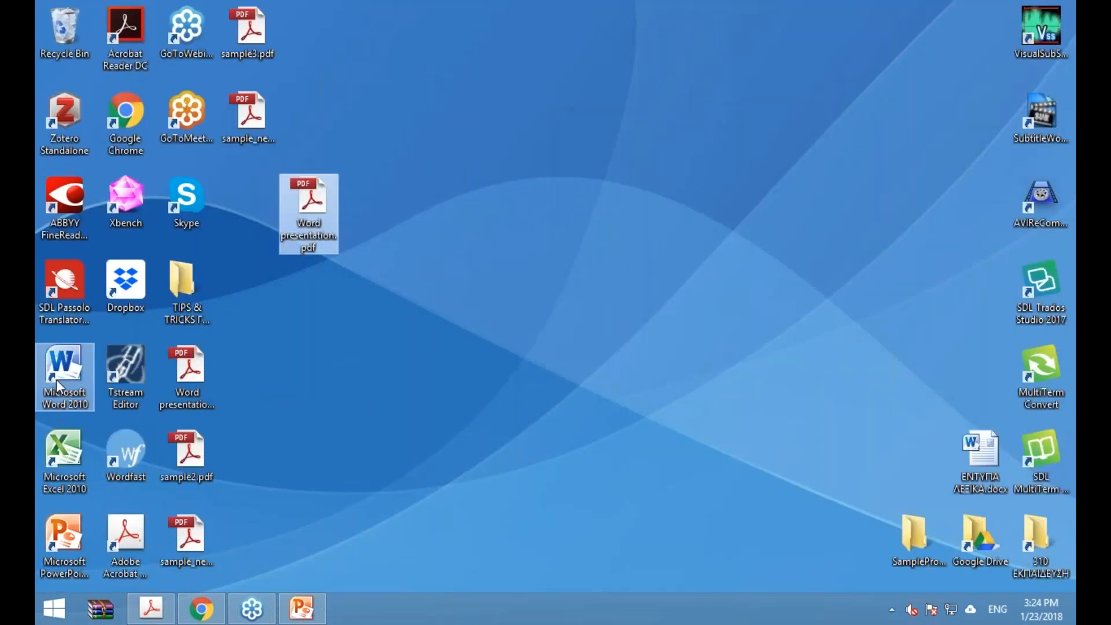
double_click(59, 387)
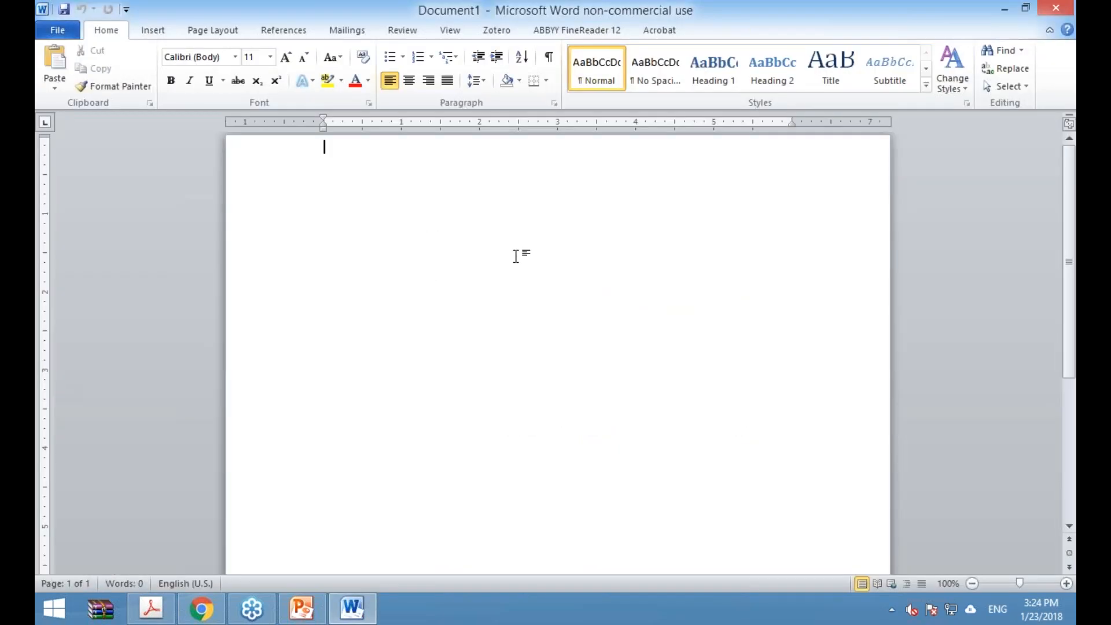
click(54, 82)
click(51, 120)
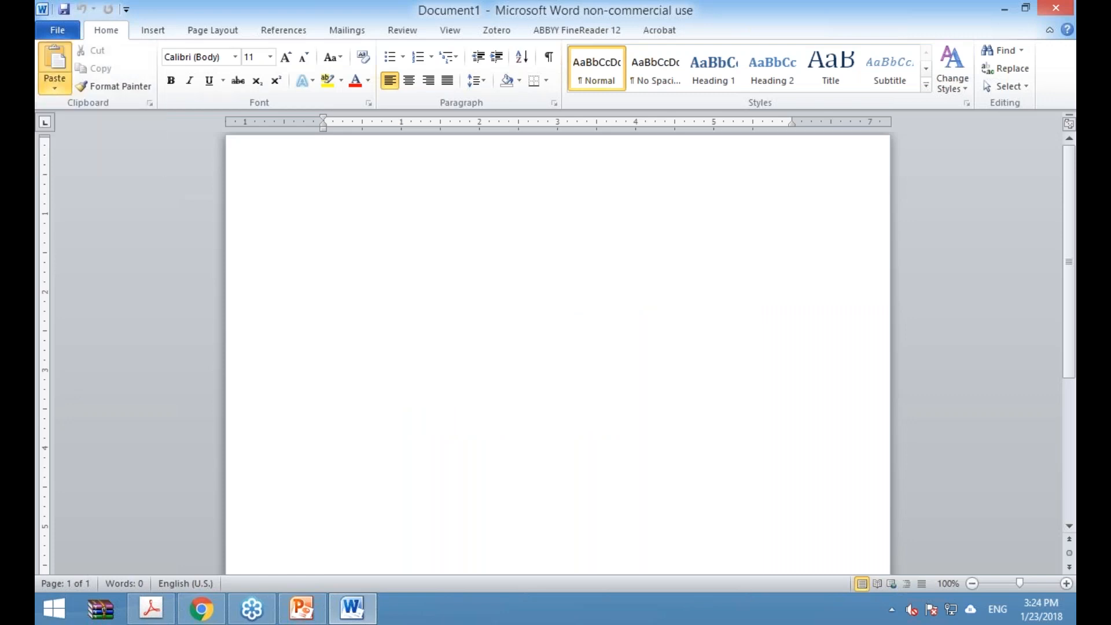
mouse_move(564, 217)
mouse_down()
mouse_move(563, 230)
mouse_move(578, 215)
mouse_up()
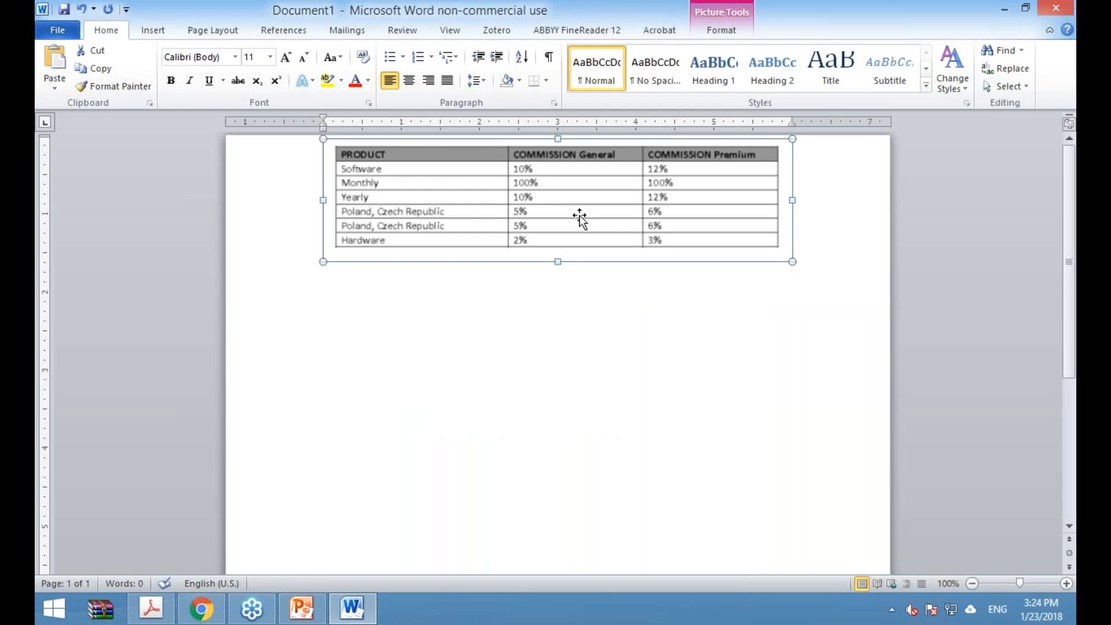
right_click(579, 214)
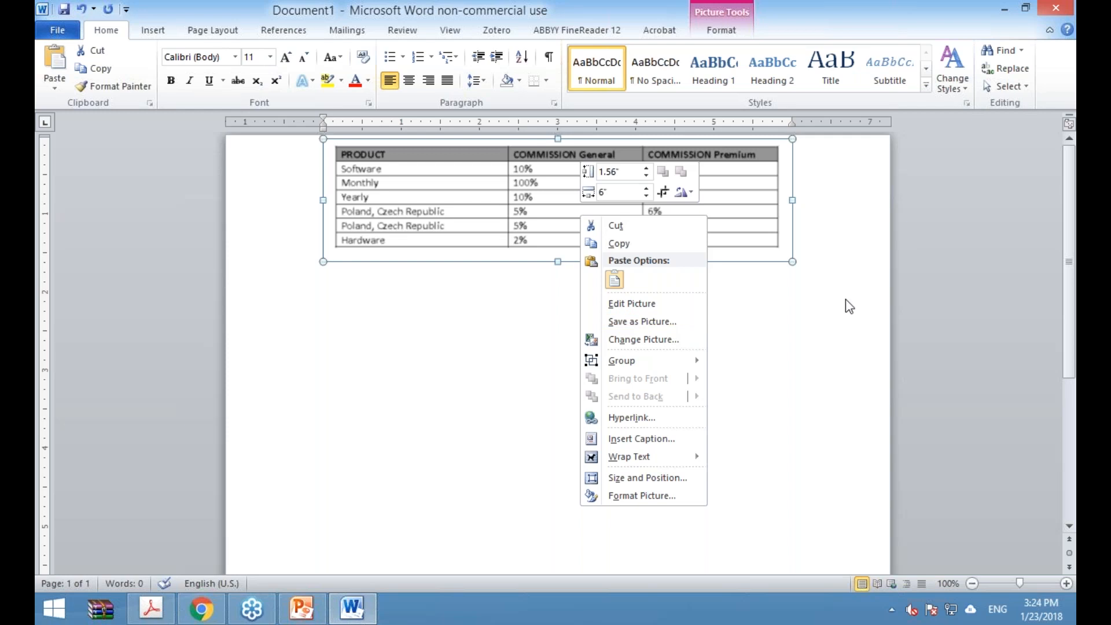
key(Escape)
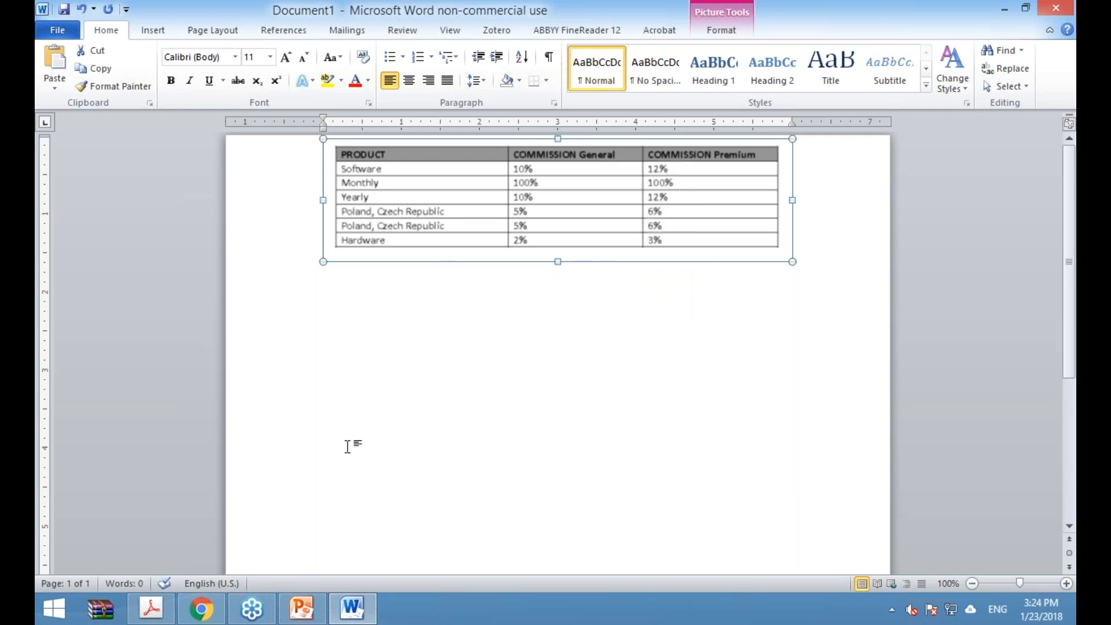
click(166, 618)
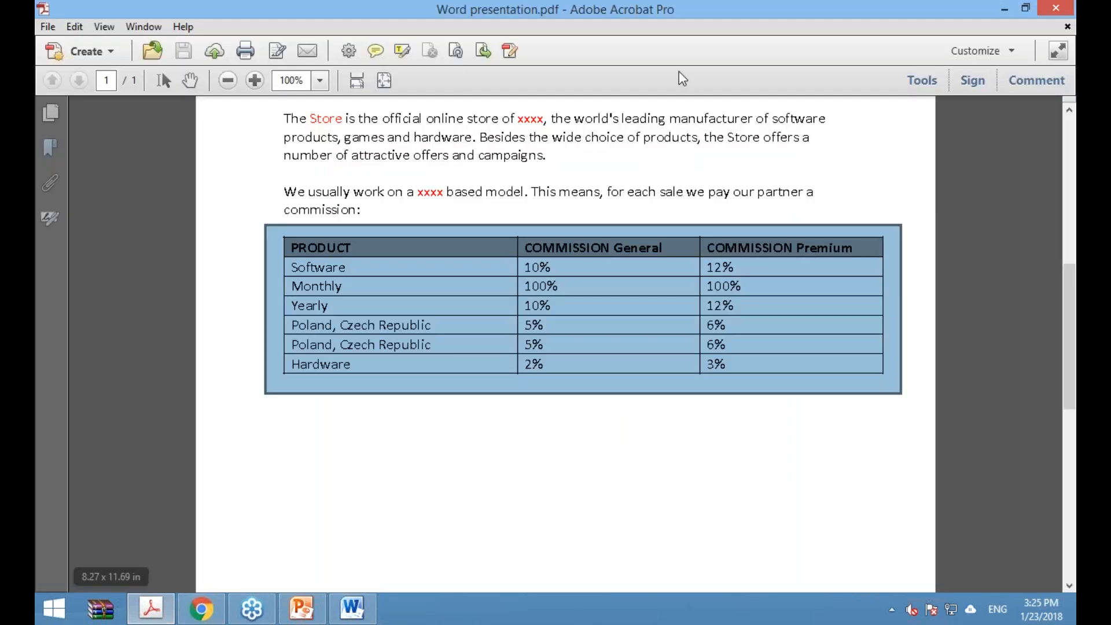
Open Word presentation.pdf from the desktop in Adobe Acrobat Reader DC
scroll(685, 164, up, 5)
key(super+d)
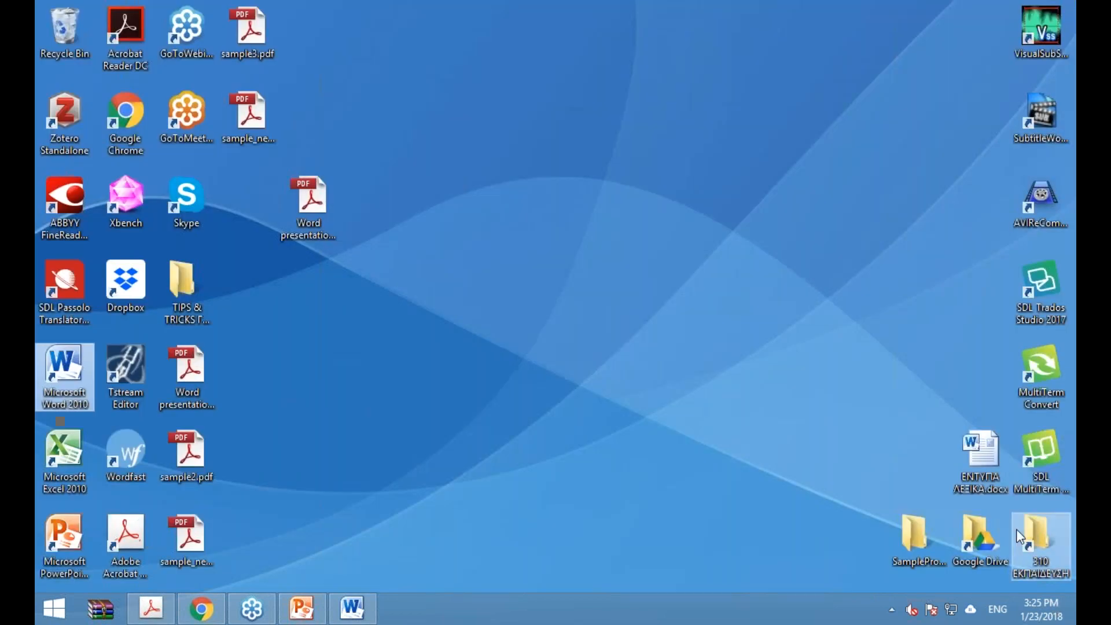
click(317, 232)
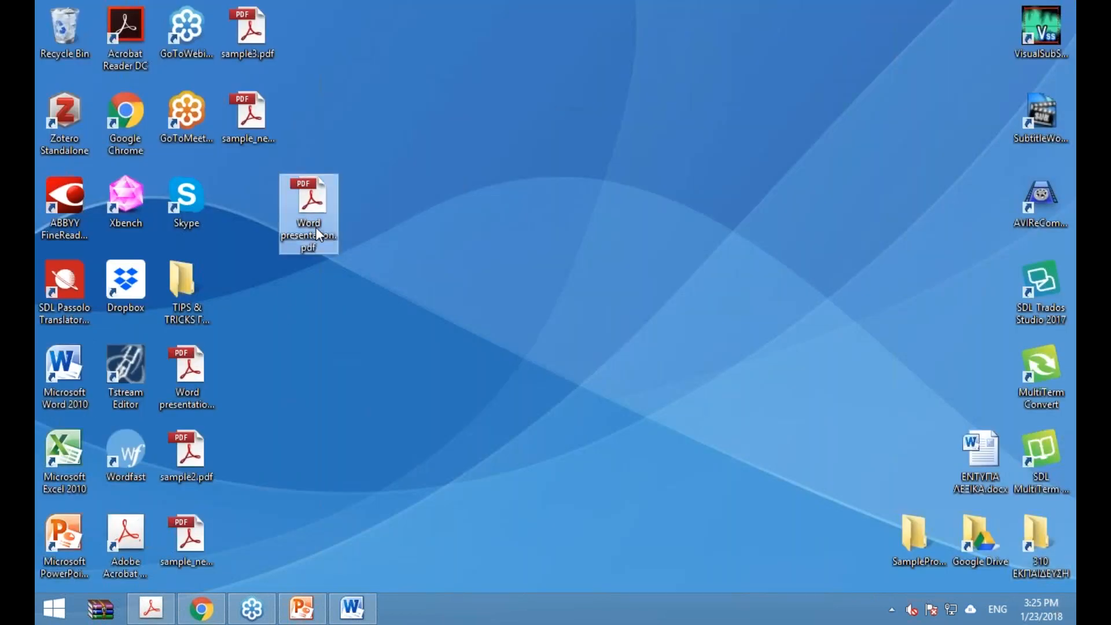
right_click(317, 232)
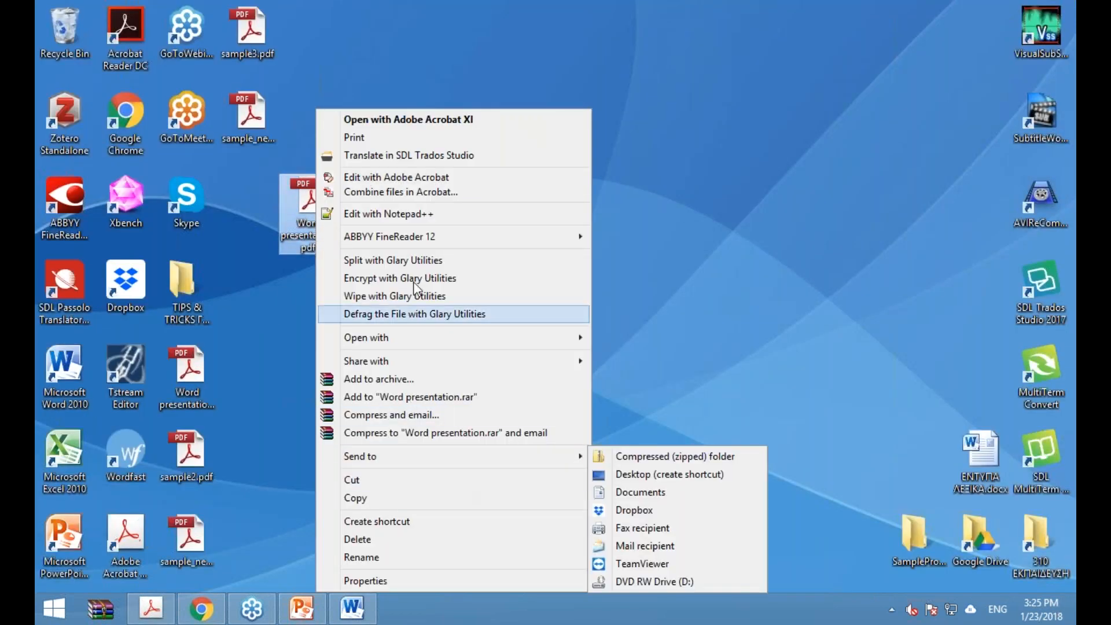
mouse_move(517, 342)
click(674, 356)
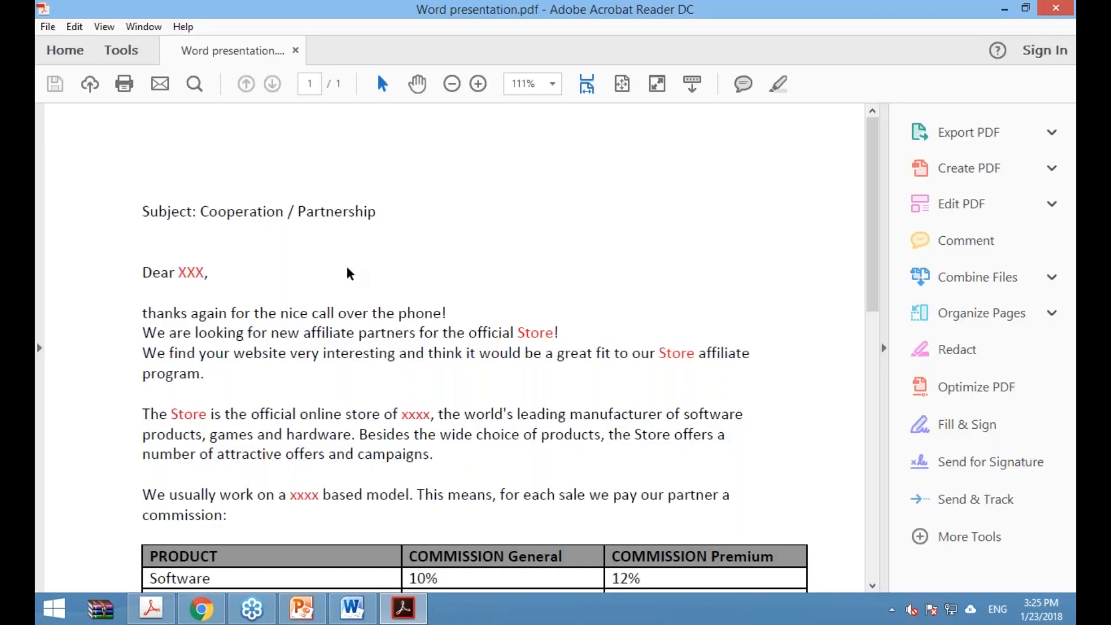
Copy the greeting and opening paragraph with Take a Snapshot, declining to make Acrobat Reader the default PDF application
click(74, 27)
click(156, 267)
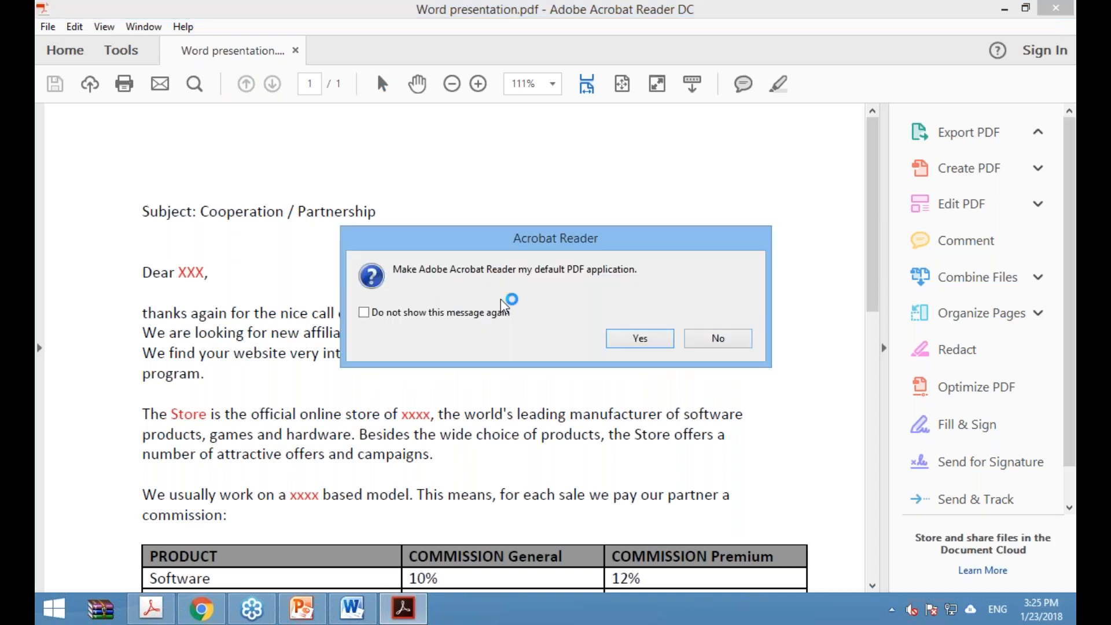
click(718, 337)
drag(119, 251, 771, 399)
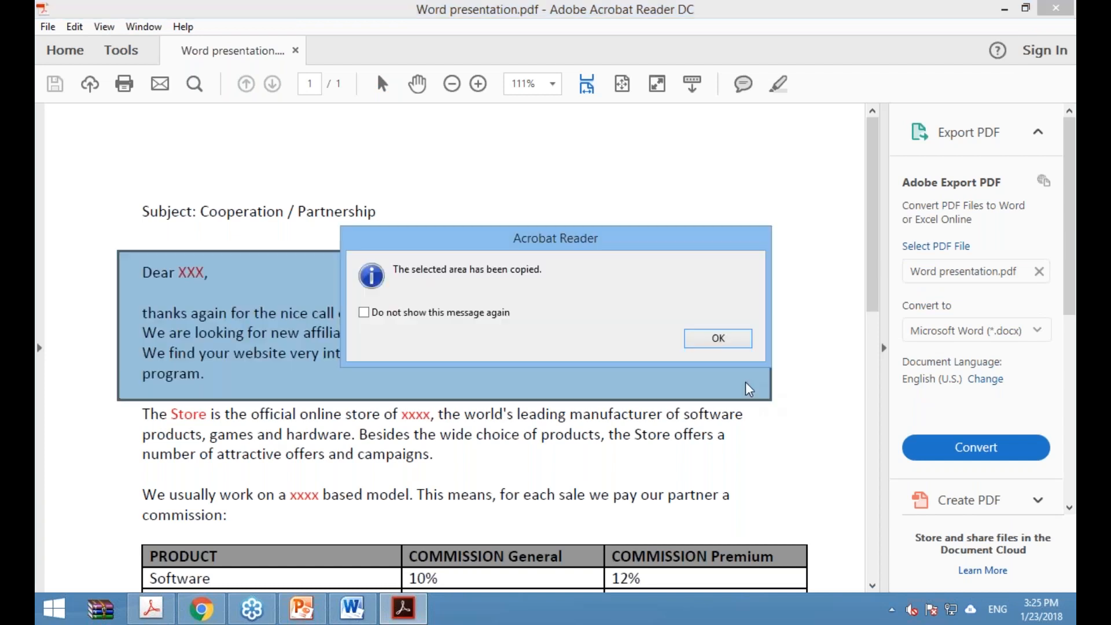
click(733, 341)
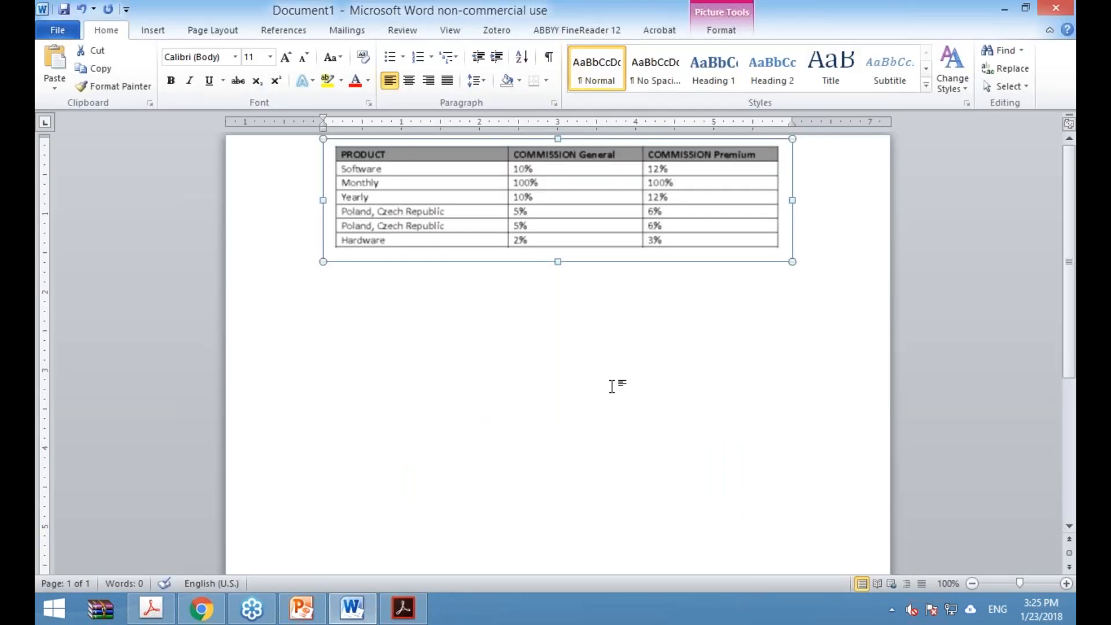
Switch to the Word document, add blank lines around the table picture and paste the text snapshot above it
key(Return)
key(Return)
key(Return)
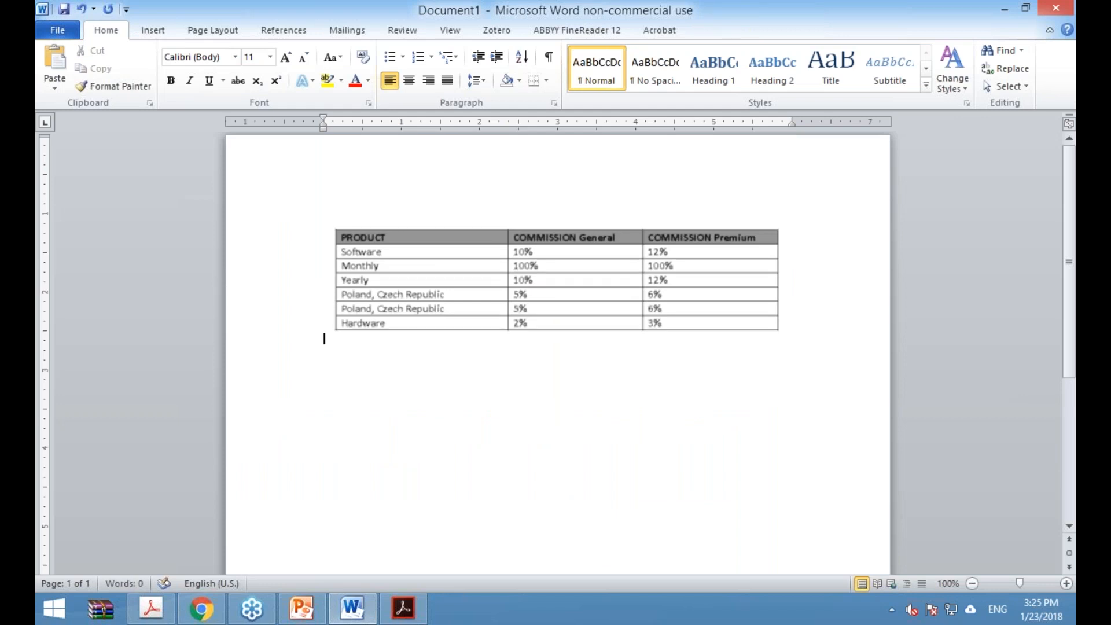
click(567, 168)
key(ctrl+v)
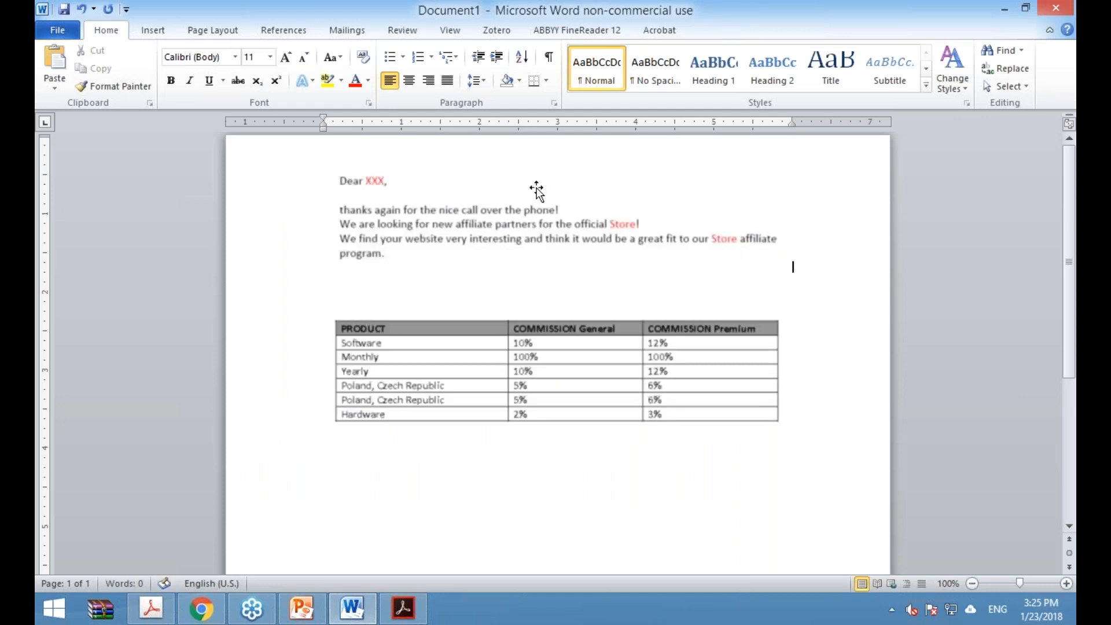
click(471, 235)
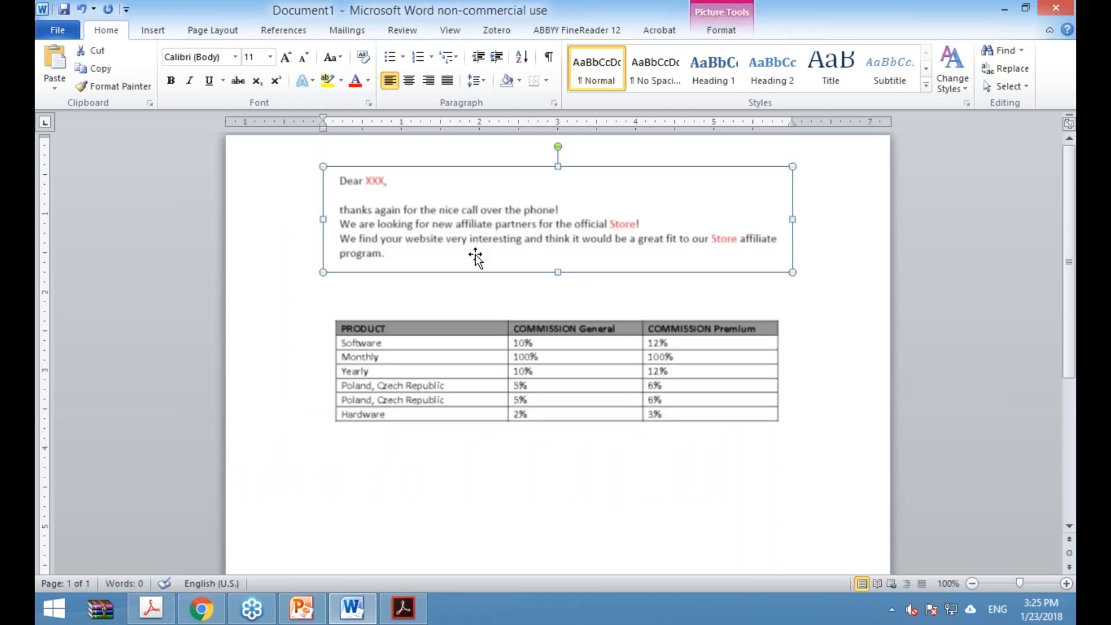
click(973, 585)
Close Acrobat Reader DC and the Word document without saving, and return to the PDF in Adobe Acrobat Pro
click(399, 620)
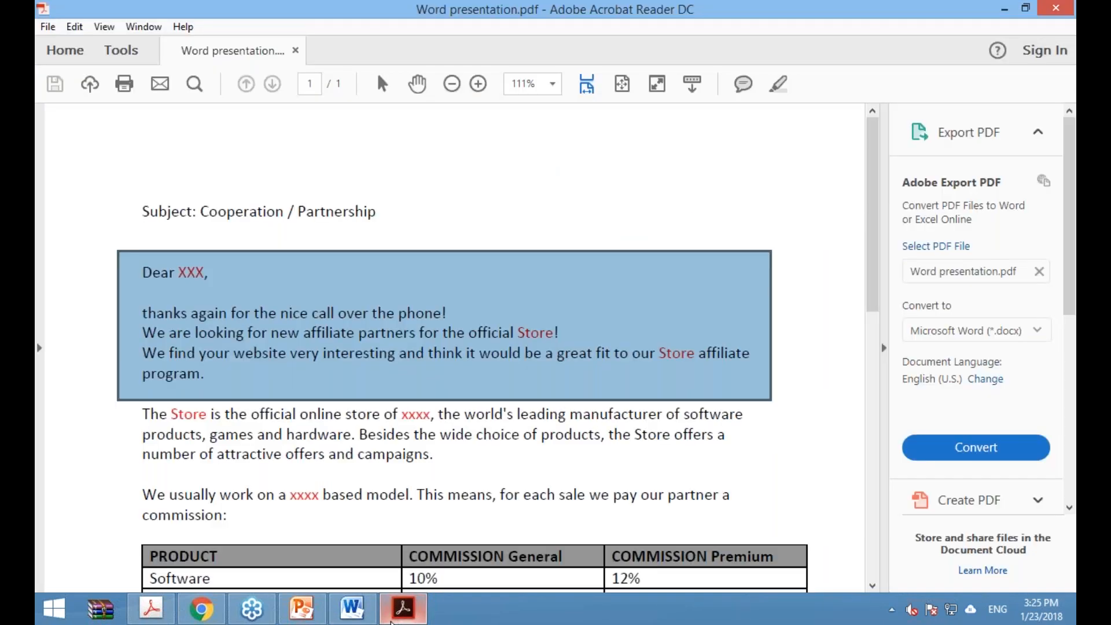
click(1057, 8)
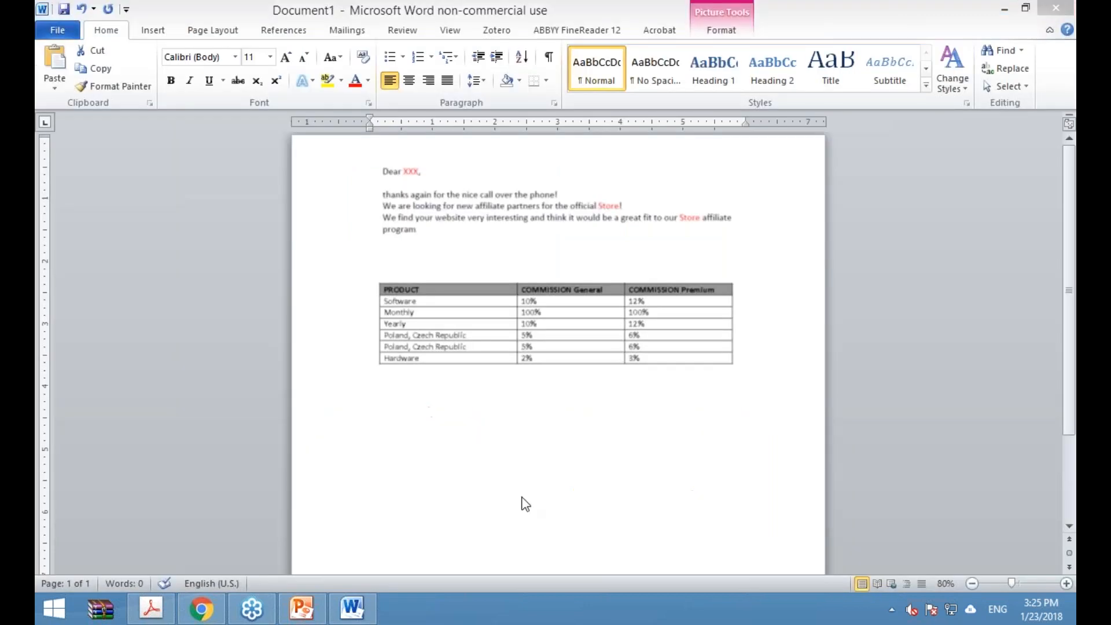
click(1056, 8)
click(555, 327)
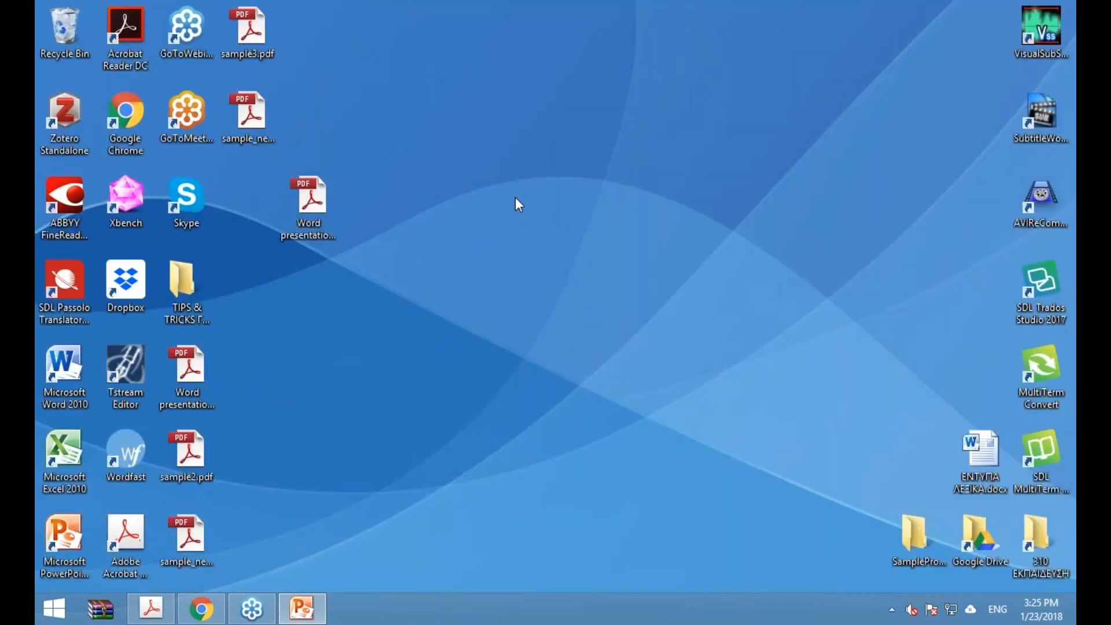
click(151, 608)
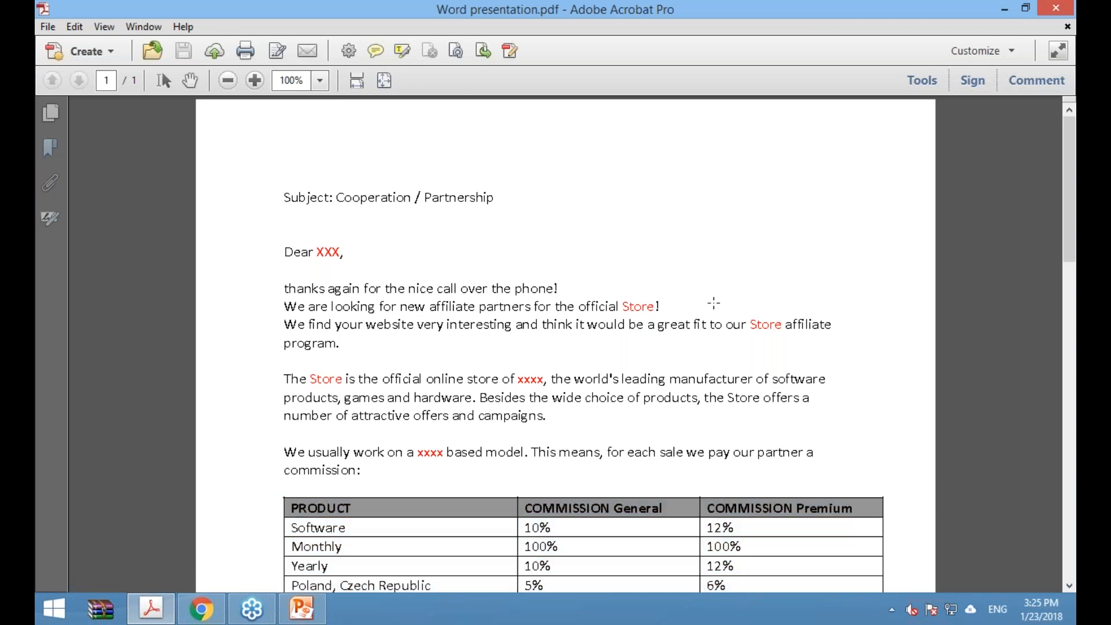
scroll(568, 186, down, 4)
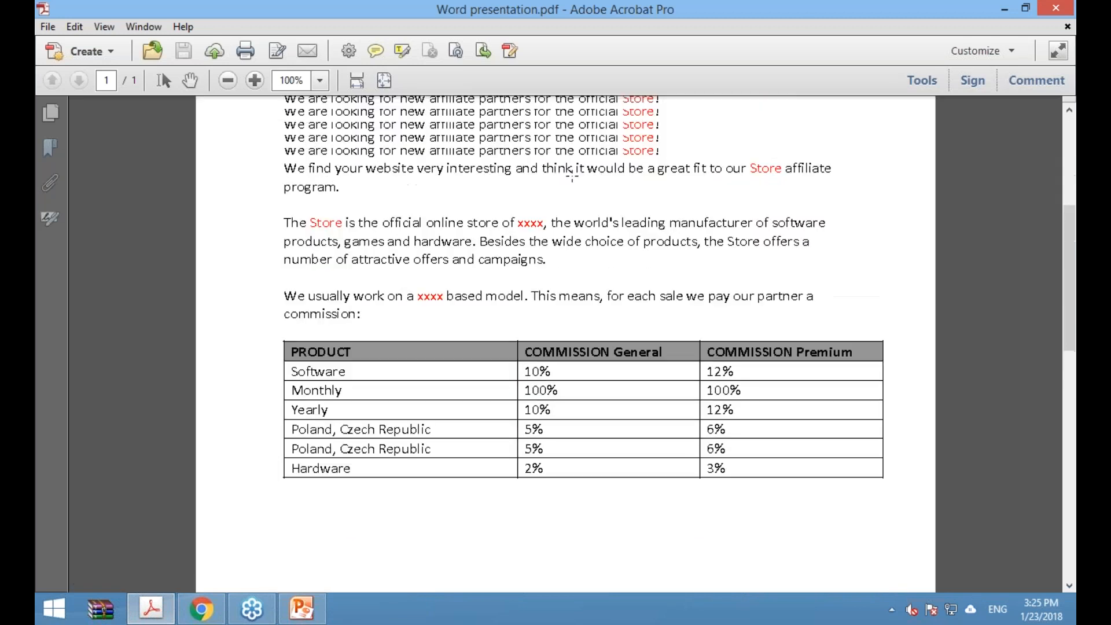
scroll(589, 172, up, 4)
scroll(589, 172, up, 1)
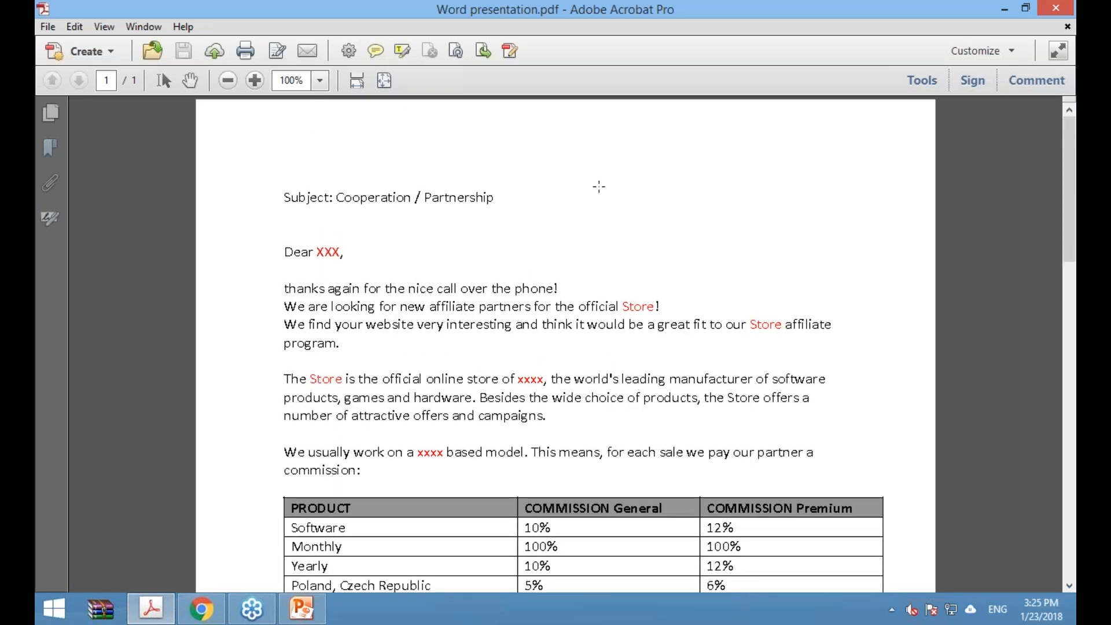
Start adding a watermark to the PDF and enter "Draft Text" as its text
click(922, 80)
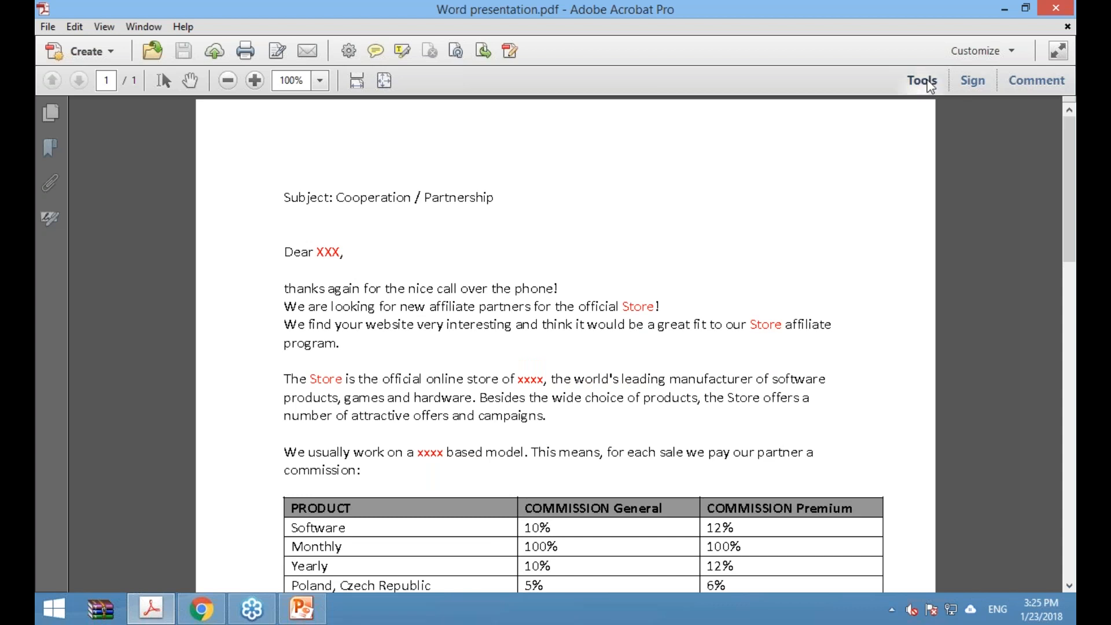
click(1076, 209)
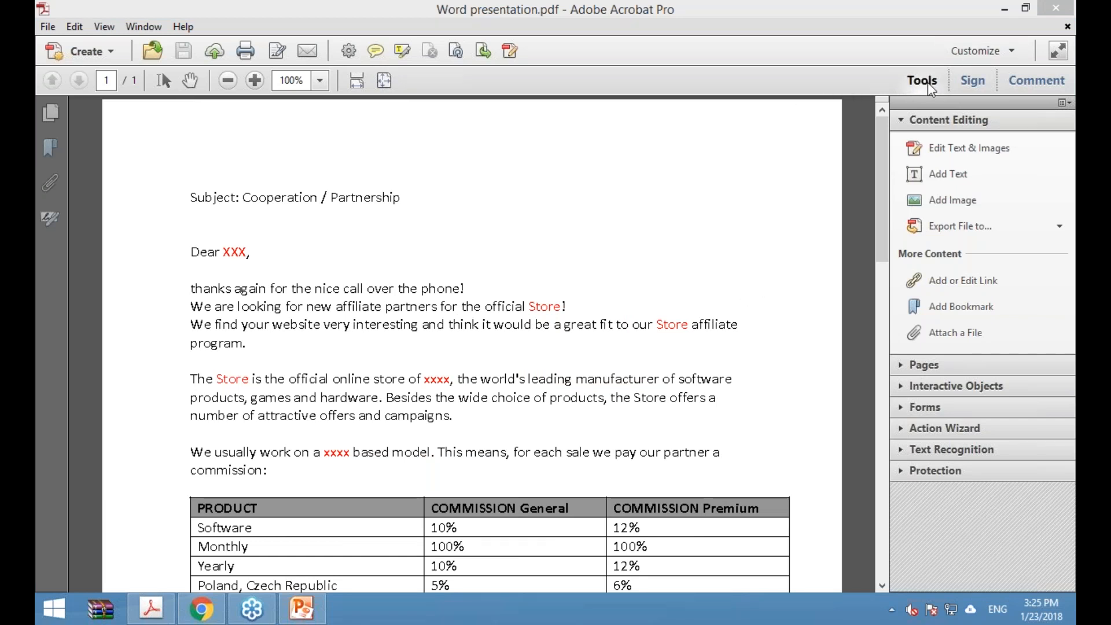
click(929, 364)
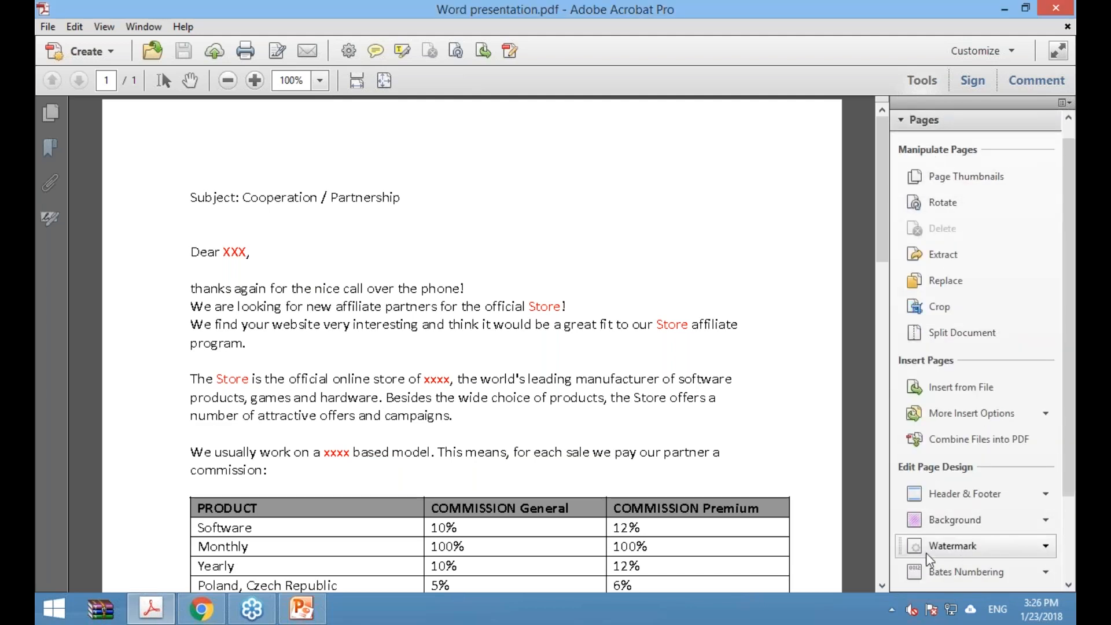
click(1046, 546)
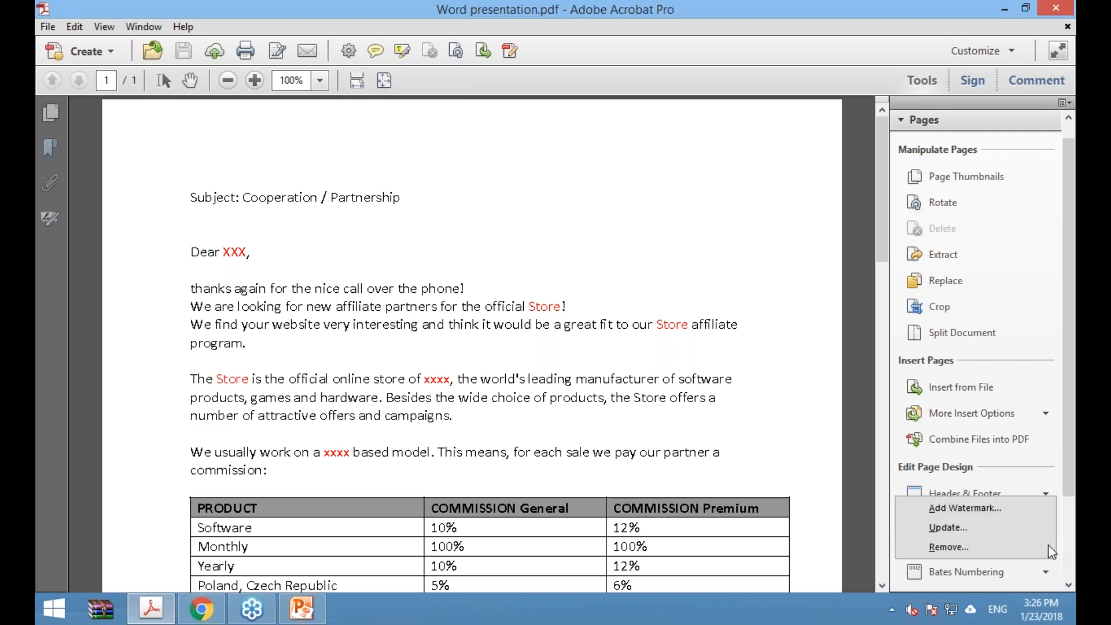
click(998, 508)
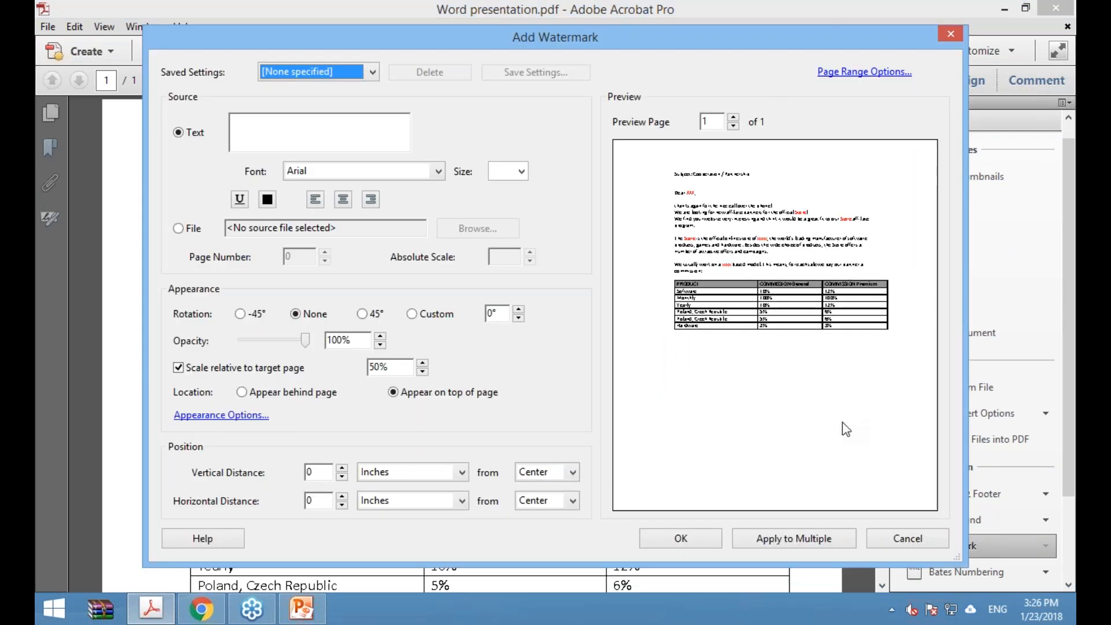
click(365, 134)
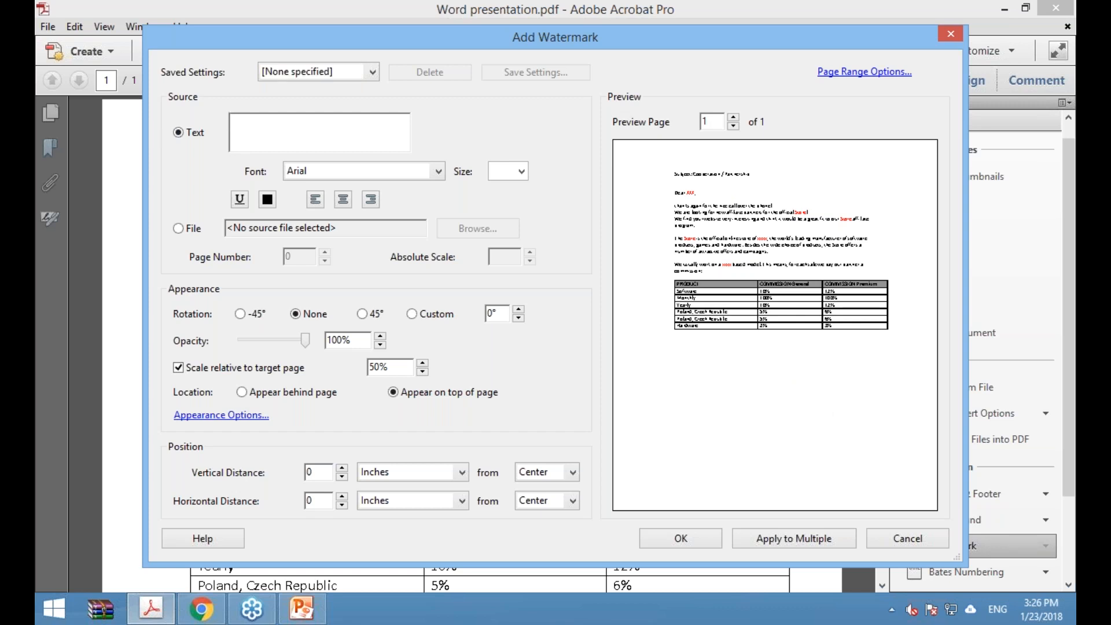
text(D)
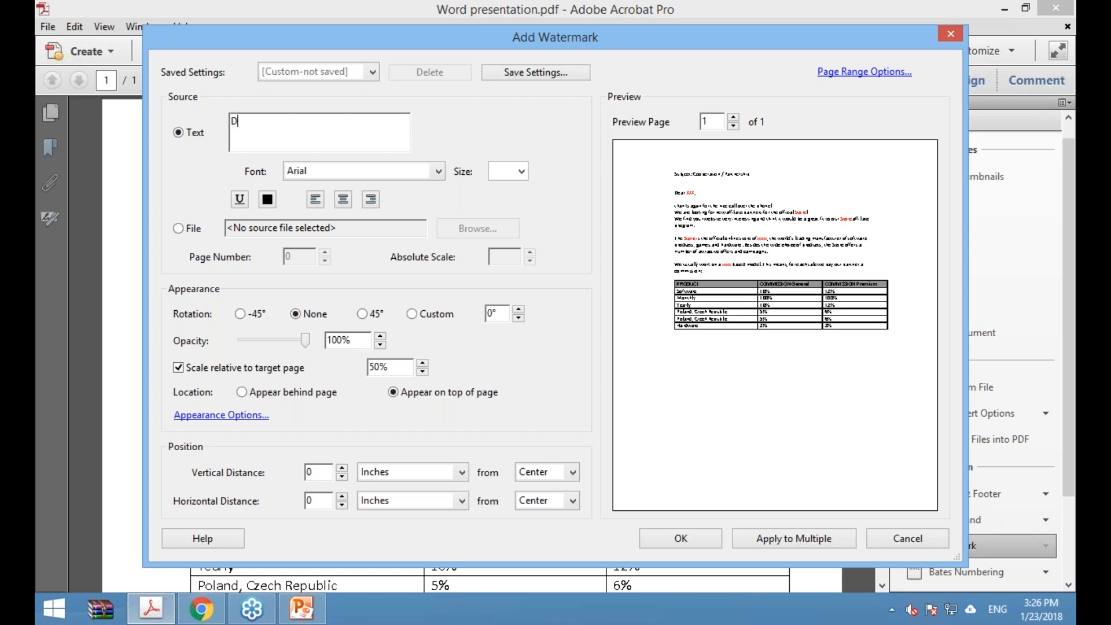
text(raft)
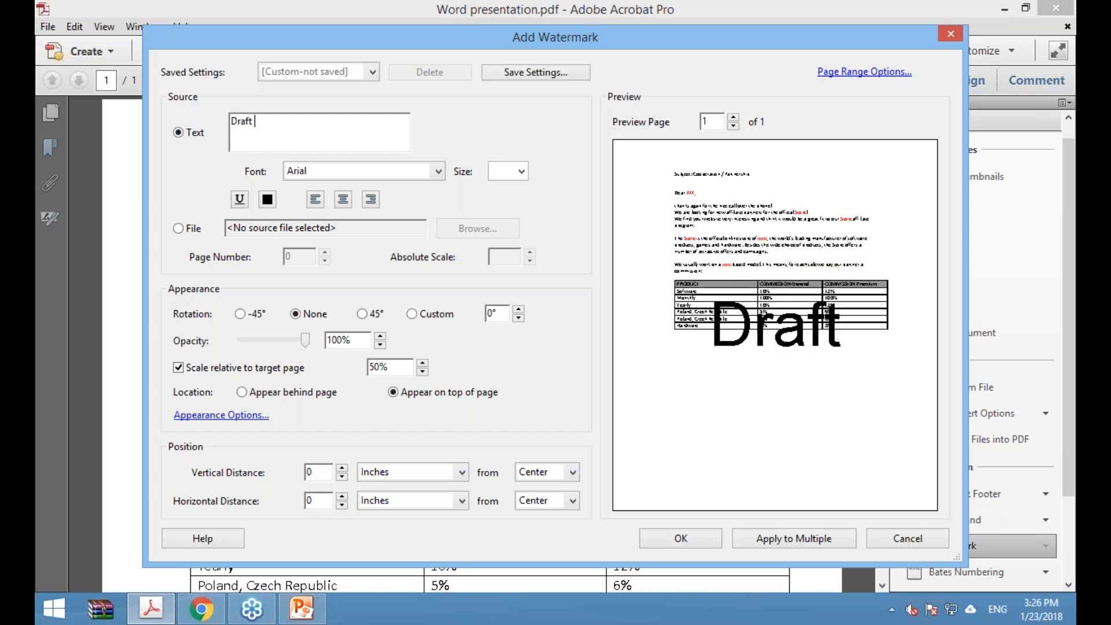
text( Text)
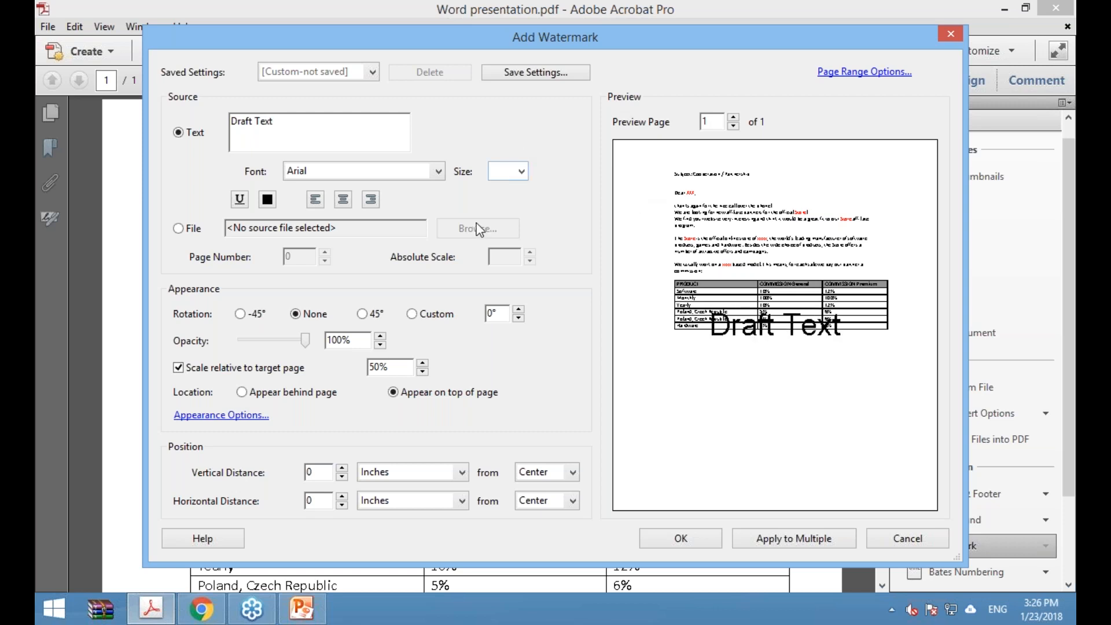
Set the watermark text's font to Calibri
click(519, 171)
click(520, 169)
click(438, 172)
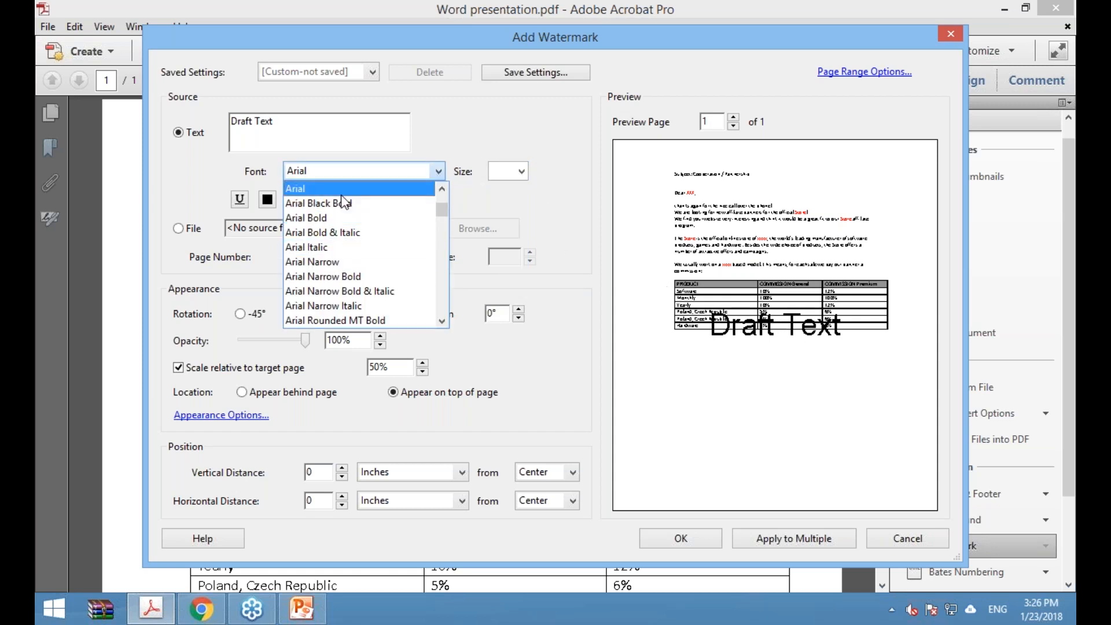
mouse_move(441, 205)
mouse_down()
mouse_move(441, 234)
mouse_move(450, 223)
mouse_up()
scroll(383, 241, up, 3)
scroll(387, 249, up, 2)
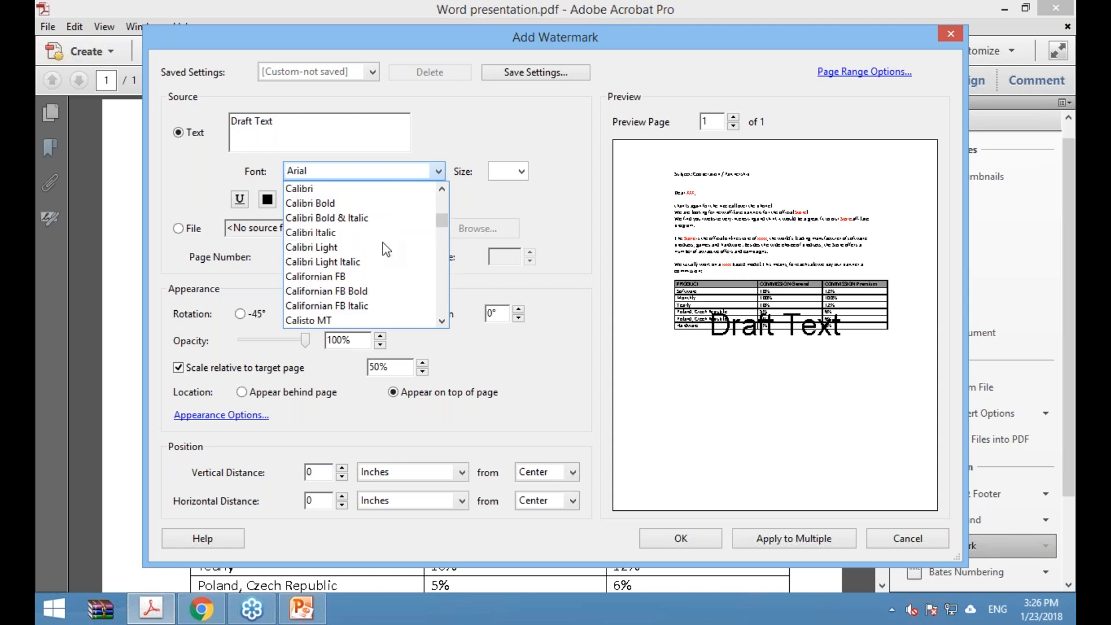
click(315, 234)
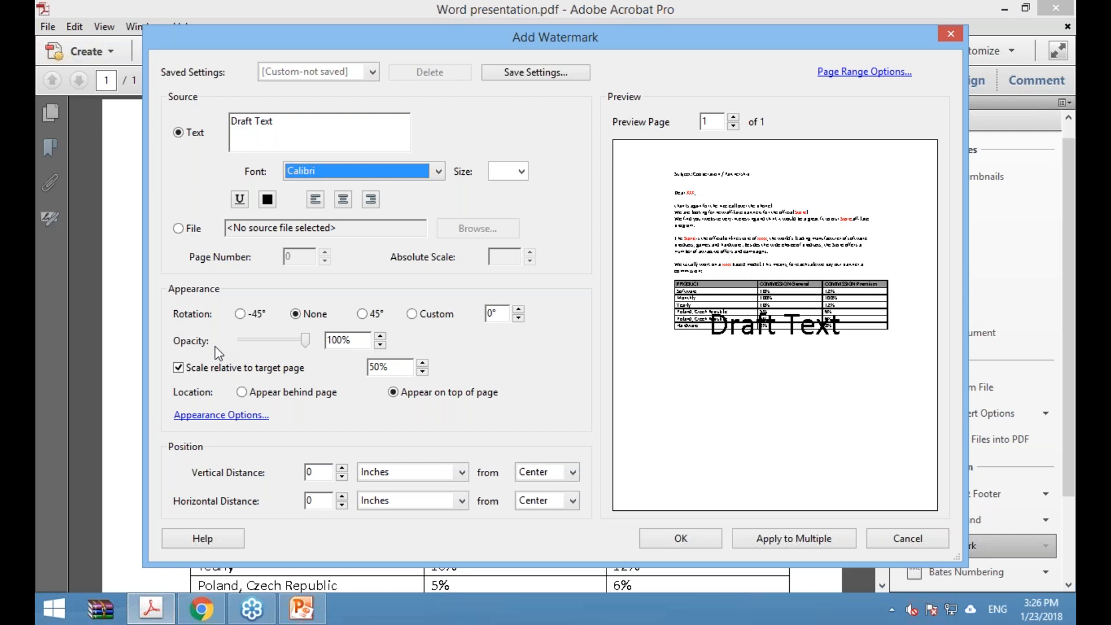
Set the watermark's opacity to 33% and its rotation to 45°, and apply it to the page
click(305, 341)
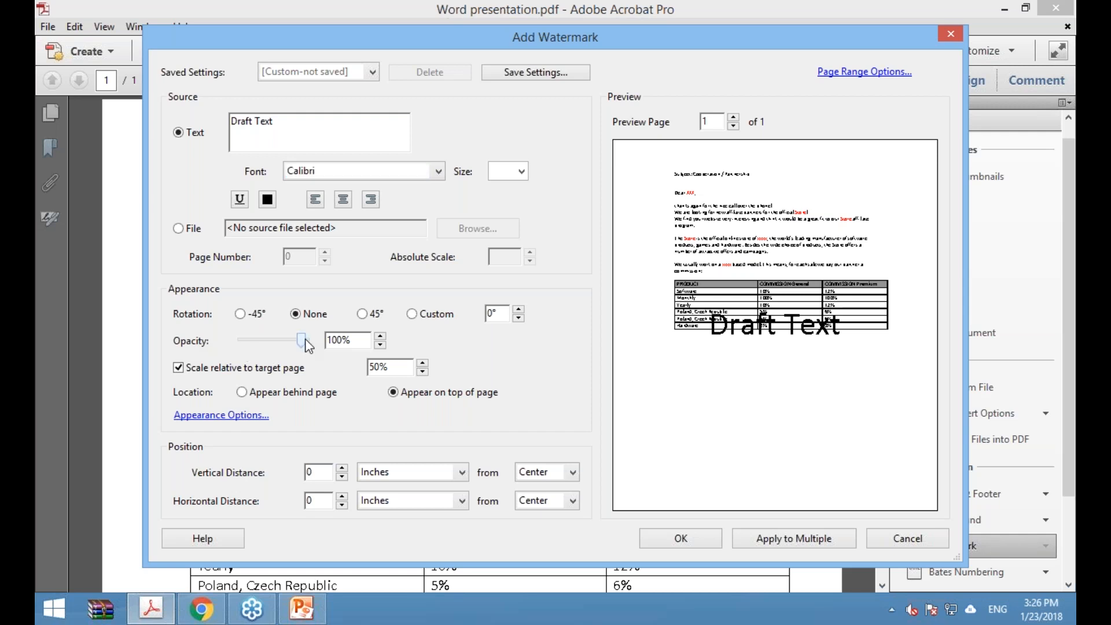
drag(302, 340, 267, 344)
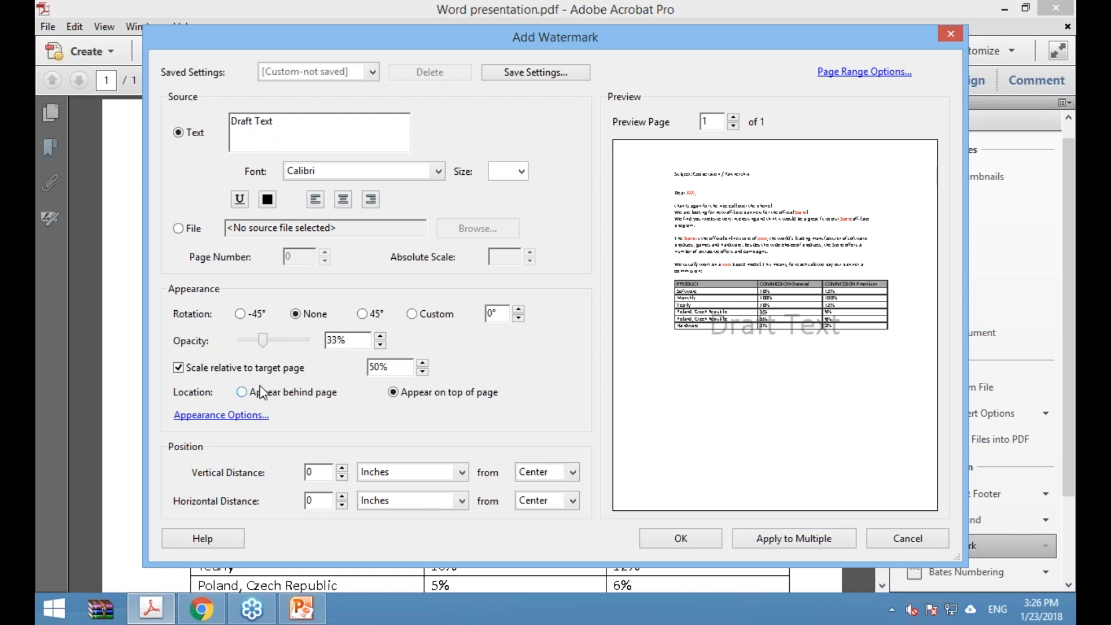
click(363, 314)
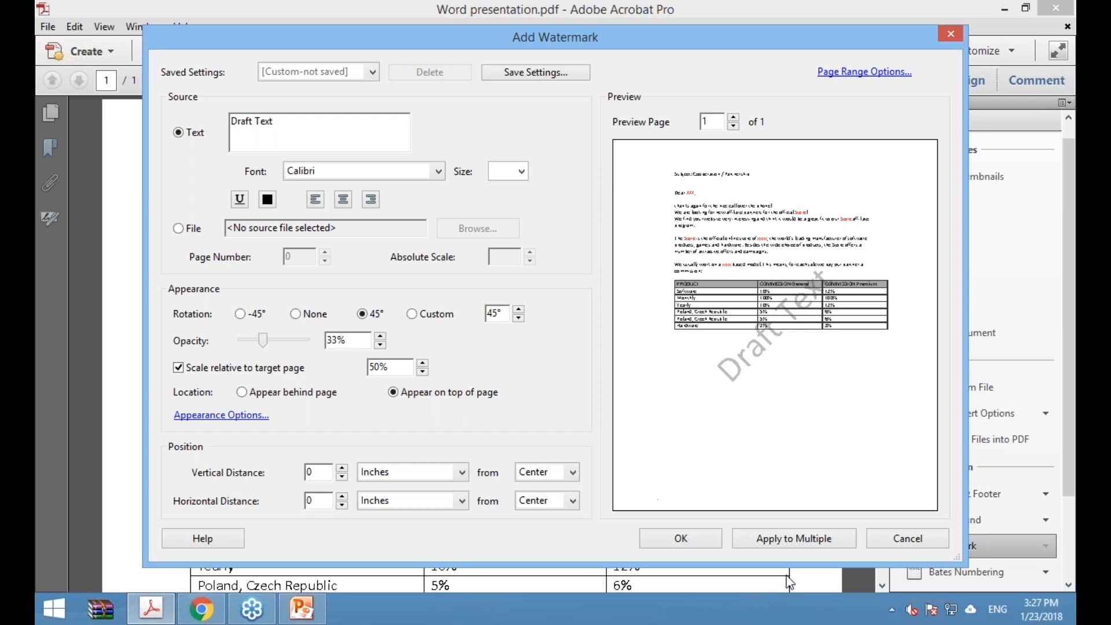
click(697, 543)
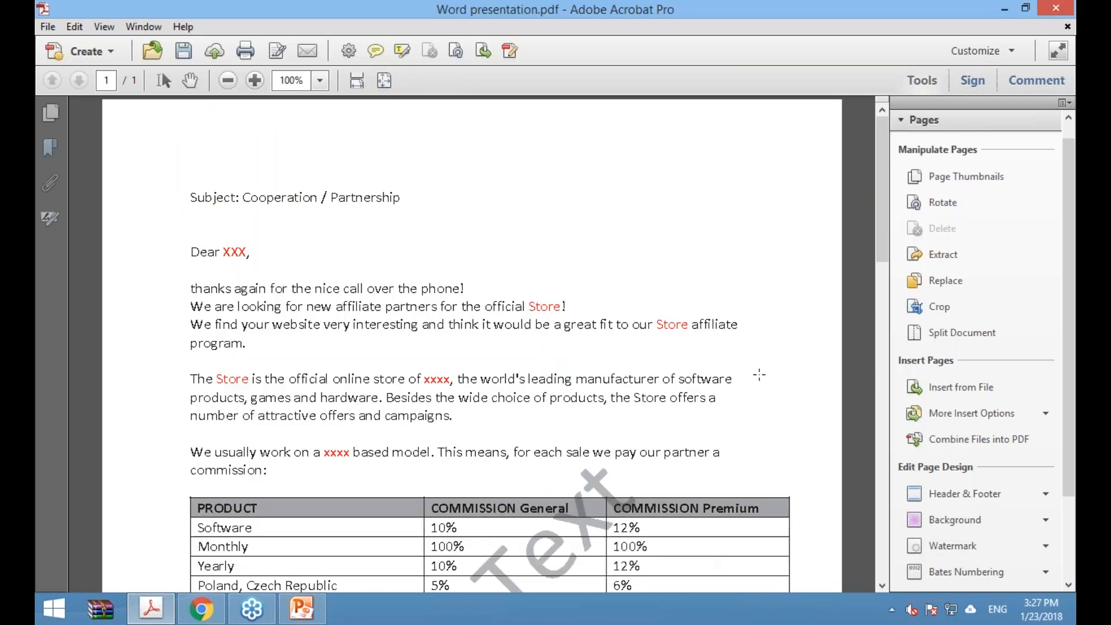
scroll(763, 371, down, 5)
scroll(765, 363, down, 5)
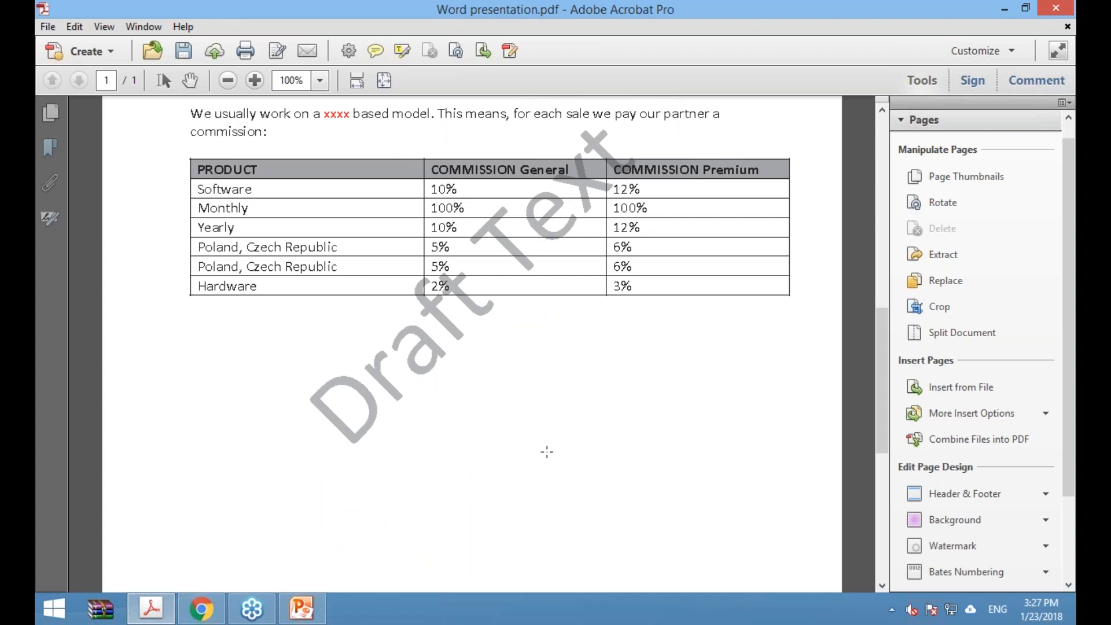
Update the existing "Draft Text" watermark to 14% opacity, apply the change, check it on the page and save the PDF
click(1046, 546)
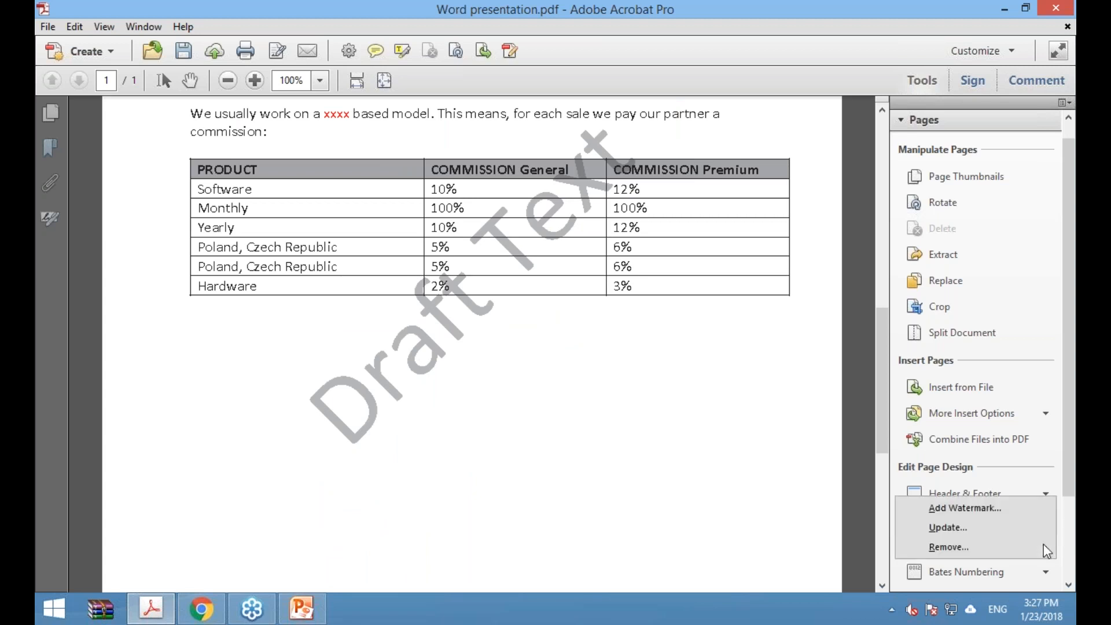
click(958, 527)
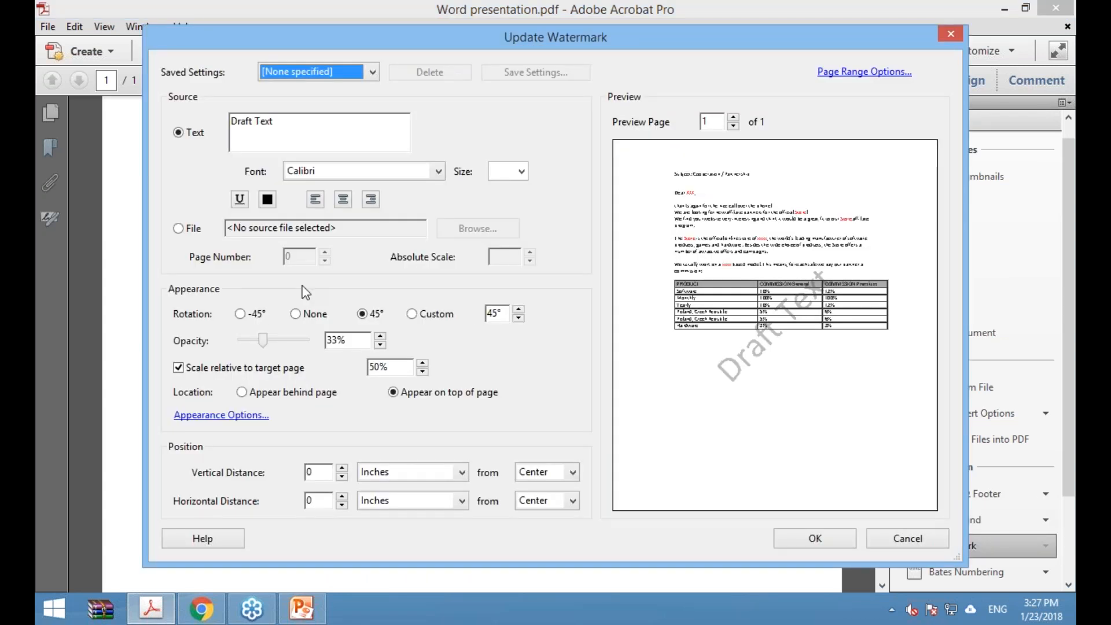
drag(265, 345, 250, 346)
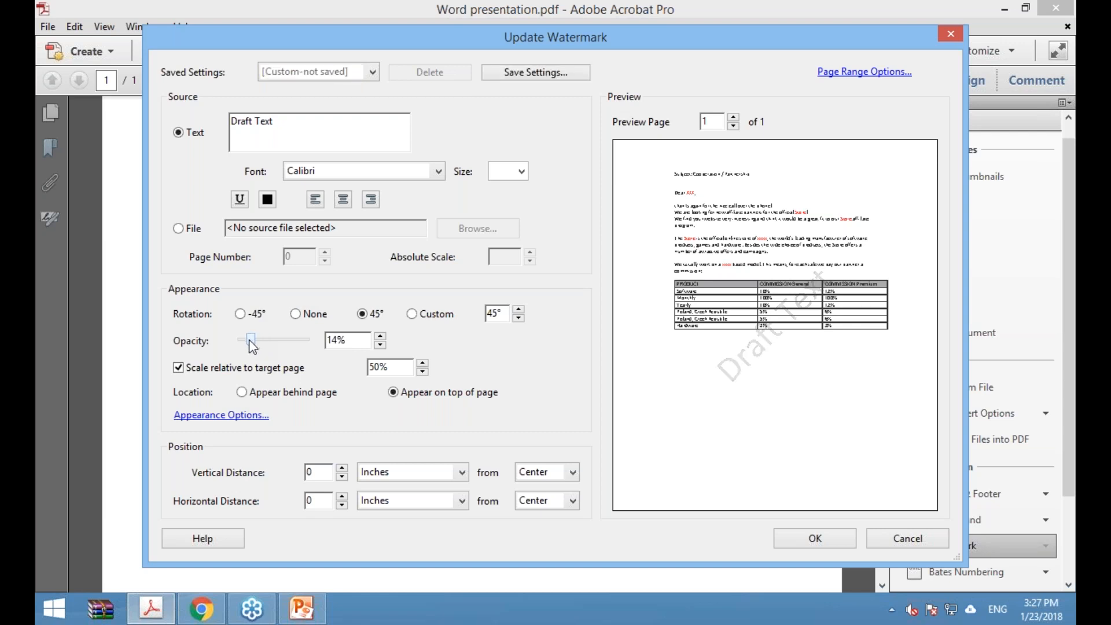
click(819, 539)
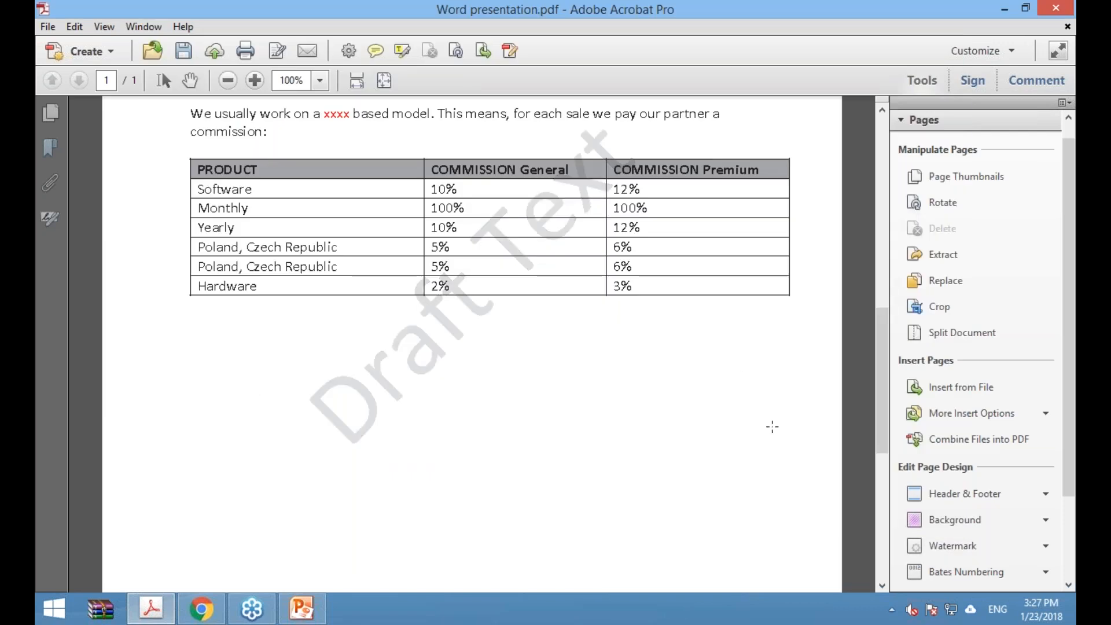
scroll(515, 292, up, 3)
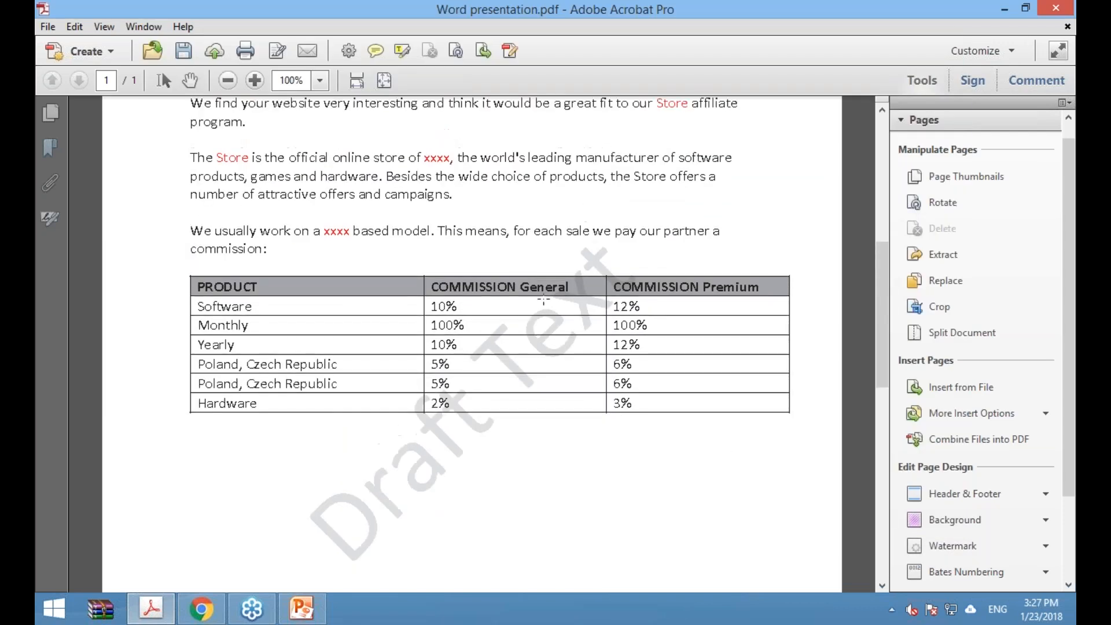
scroll(546, 298, up, 3)
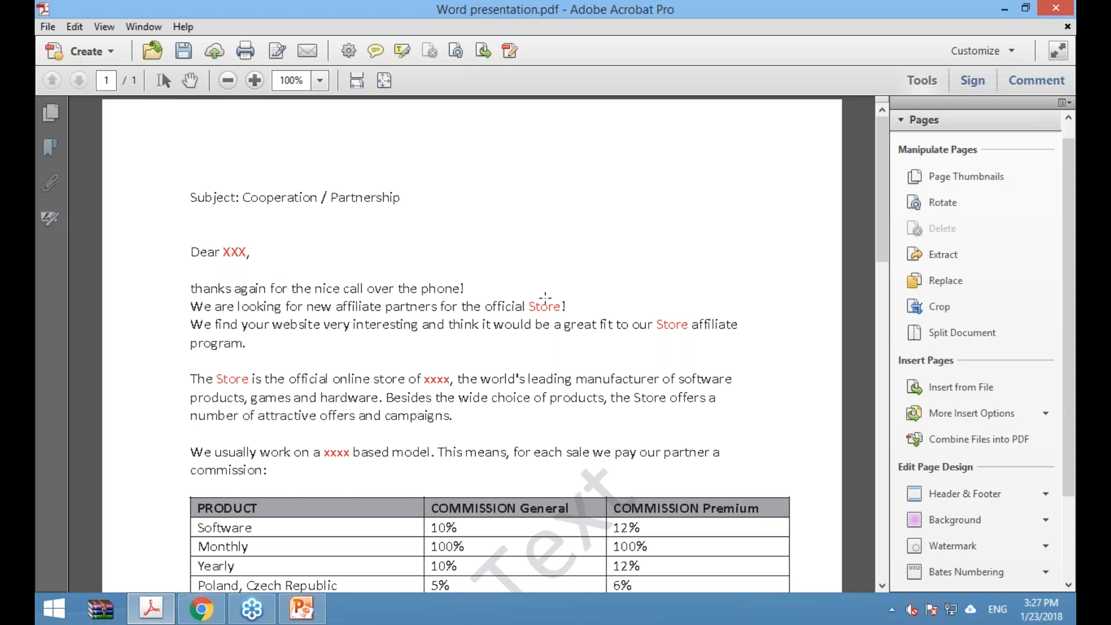
click(193, 53)
Switch to the PowerPoint presentation, leave the running slide show and restart it from slide 11 on merging PDF files
click(302, 614)
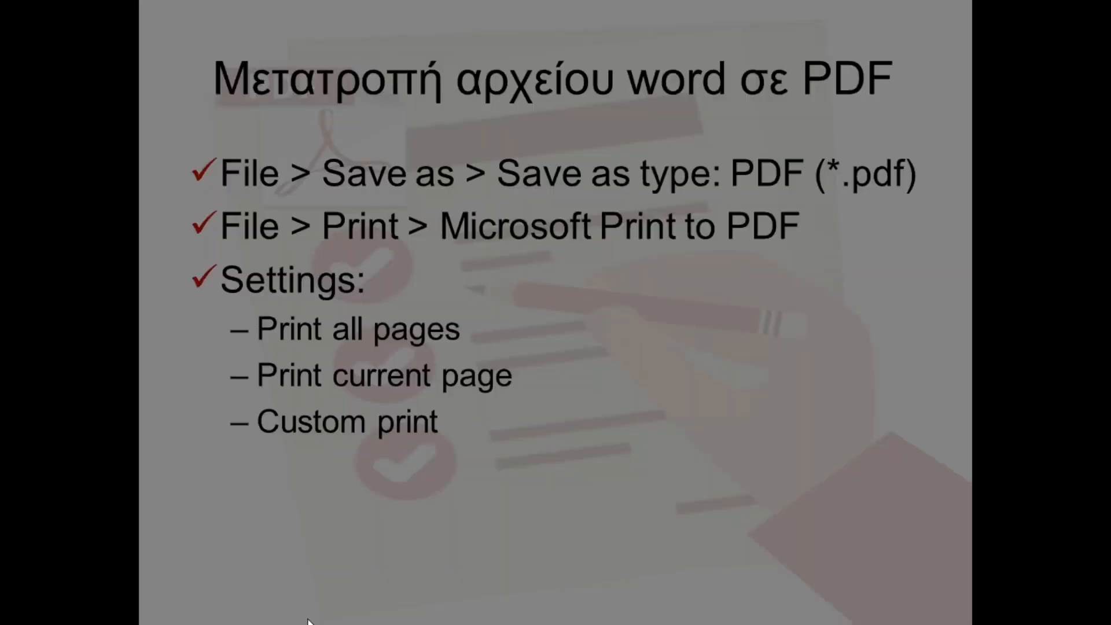
key(Escape)
scroll(64, 457, down, 5)
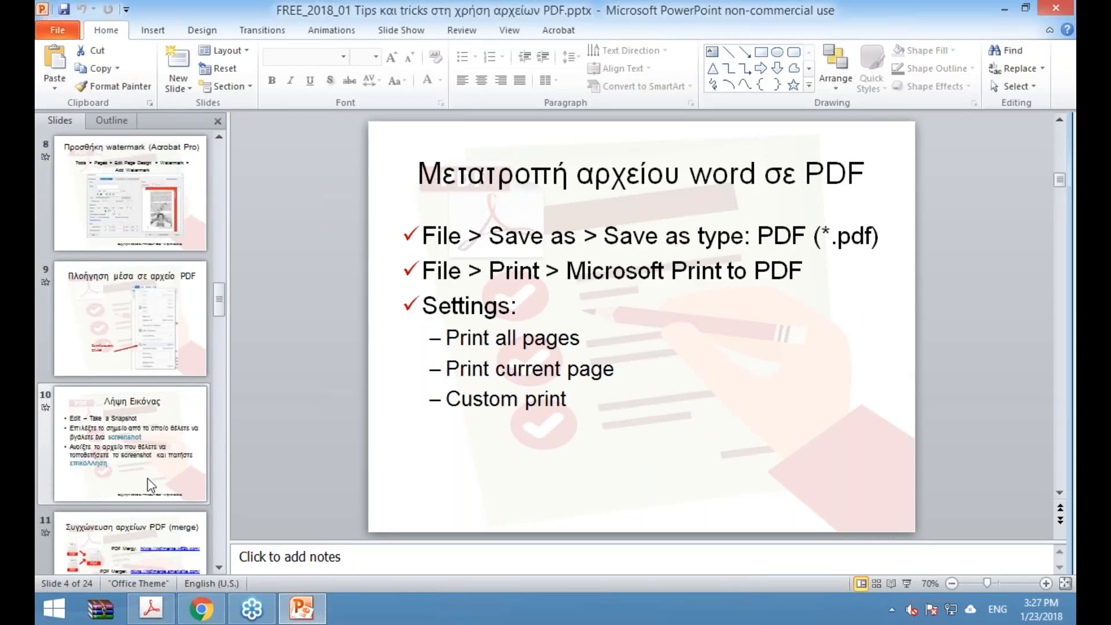
click(162, 530)
key(shift+F5)
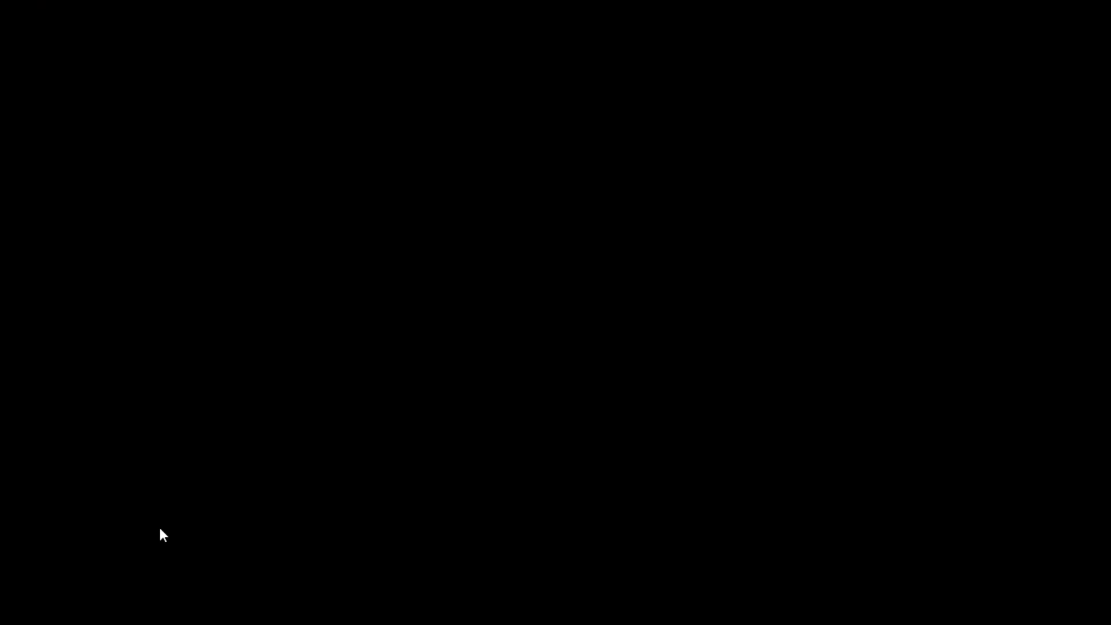
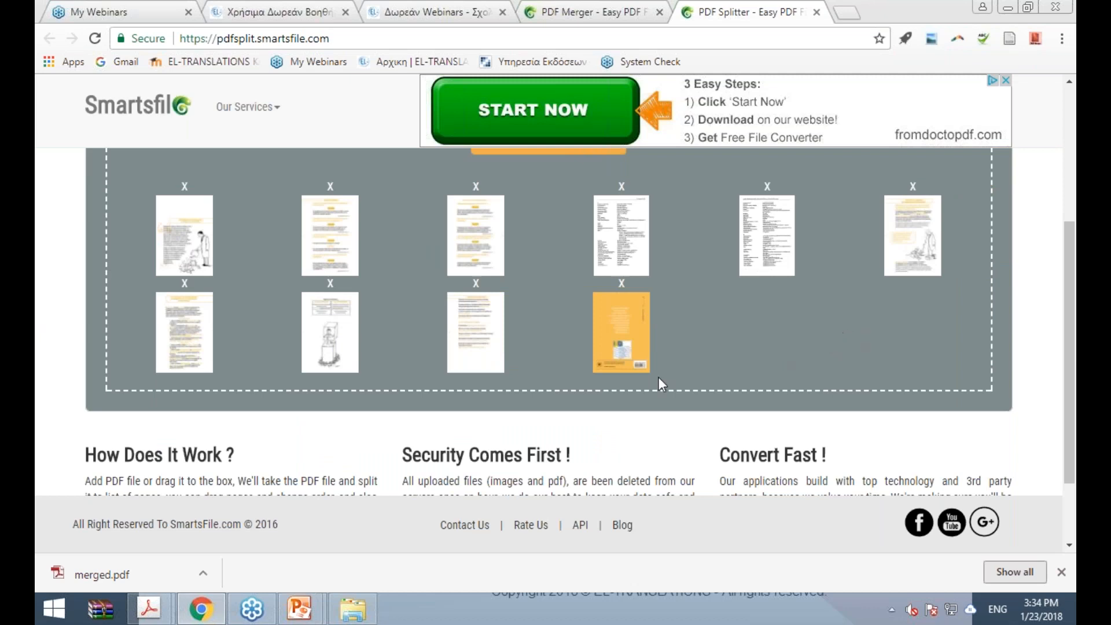
Remove the last five pages from the PDF in the online PDF splitter and regenerate the file
click(626, 284)
click(476, 284)
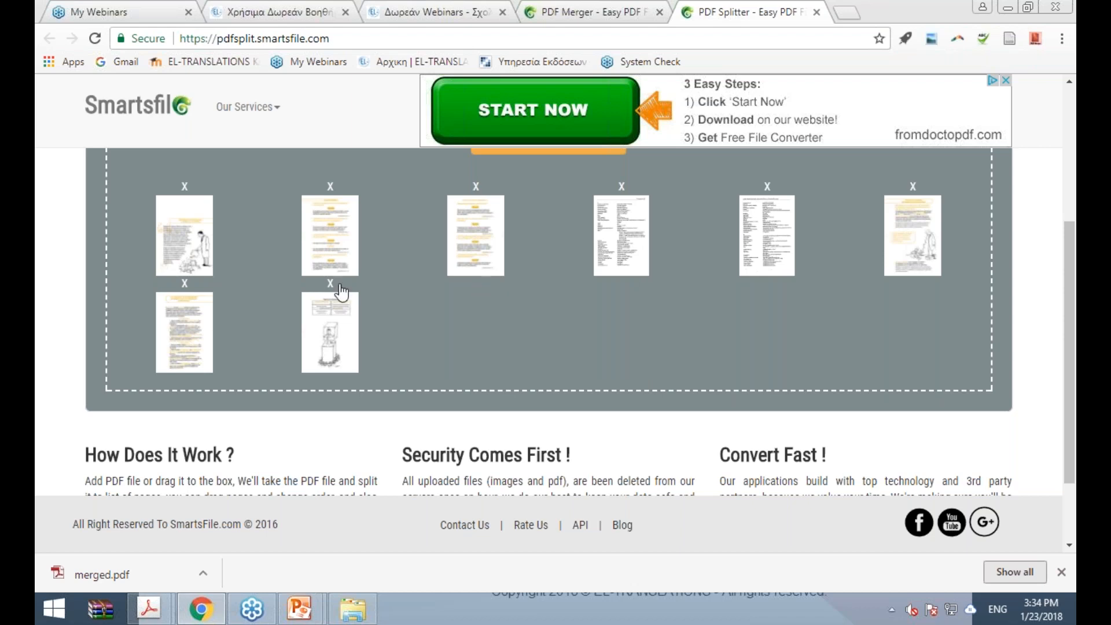
click(339, 286)
click(185, 284)
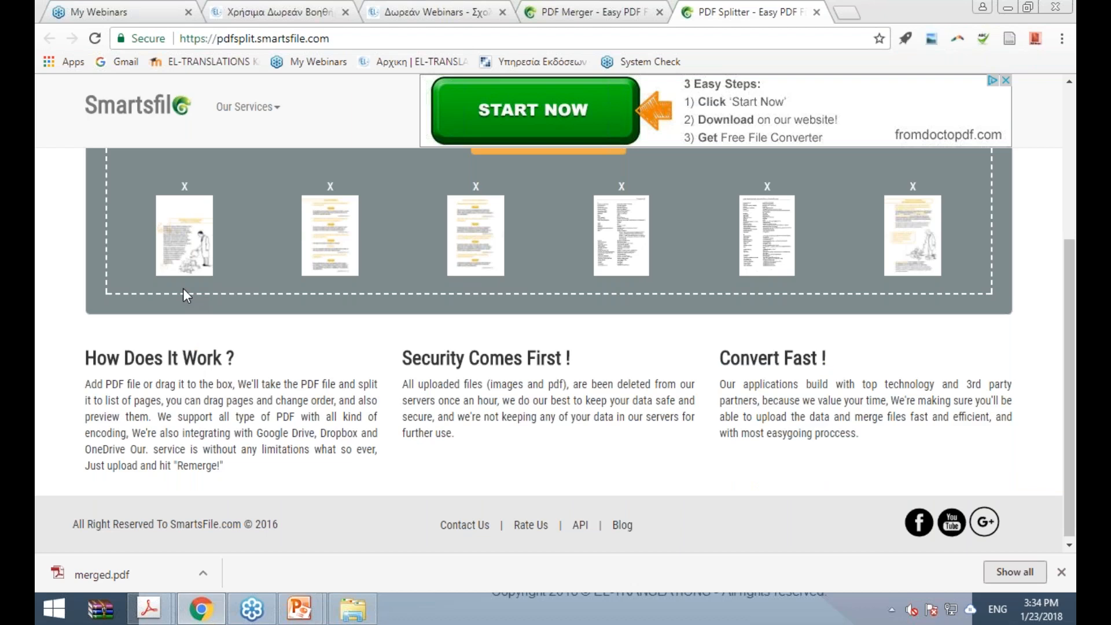
click(914, 186)
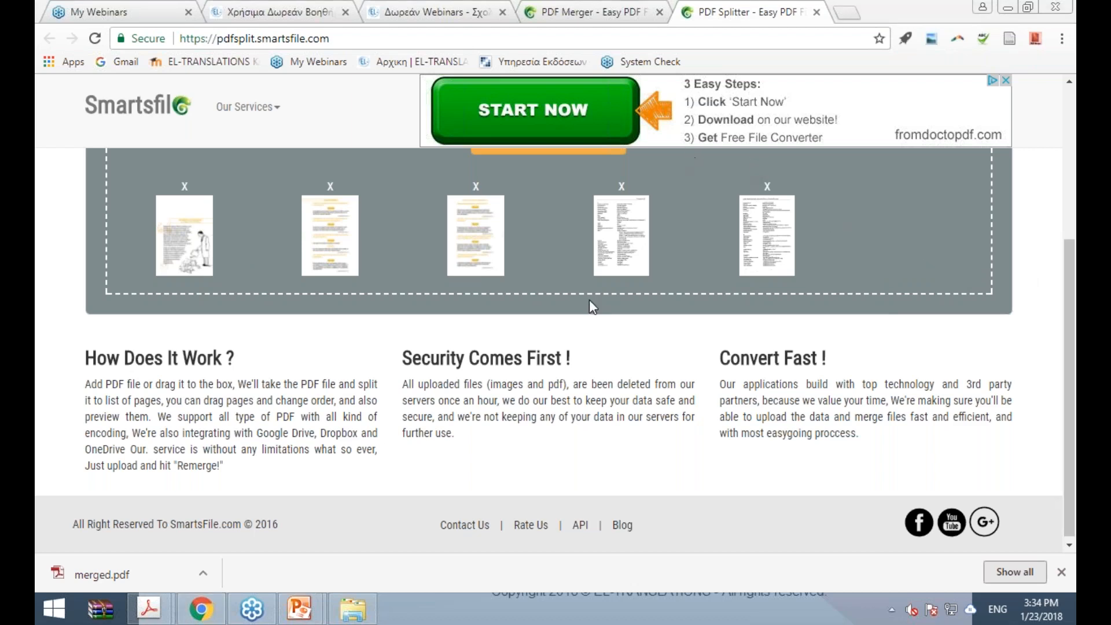
drag(1074, 374, 1075, 261)
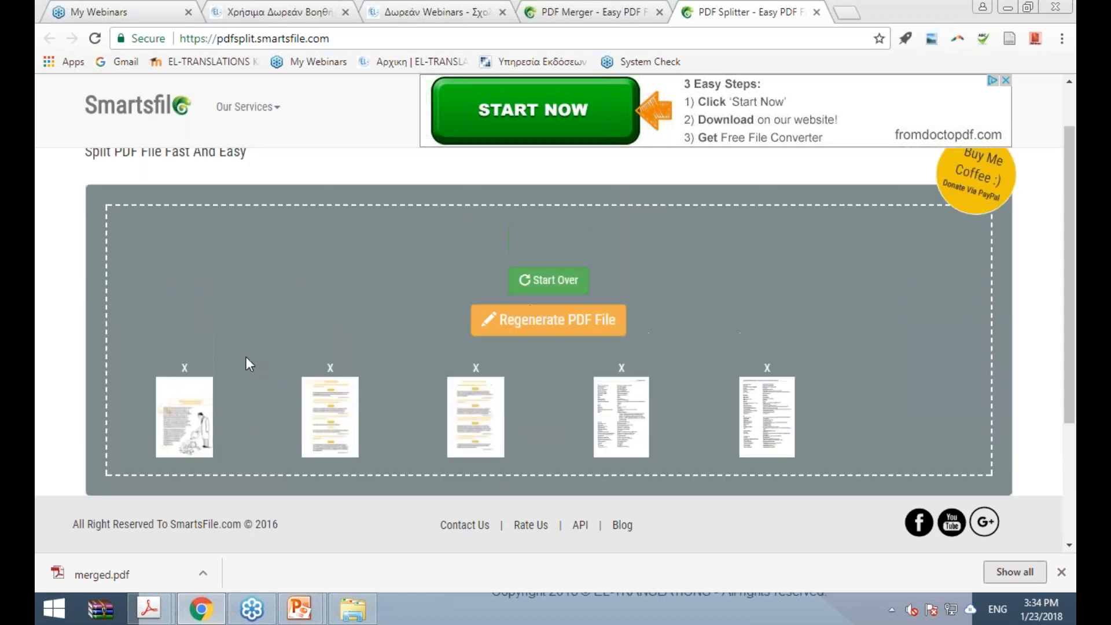
click(610, 322)
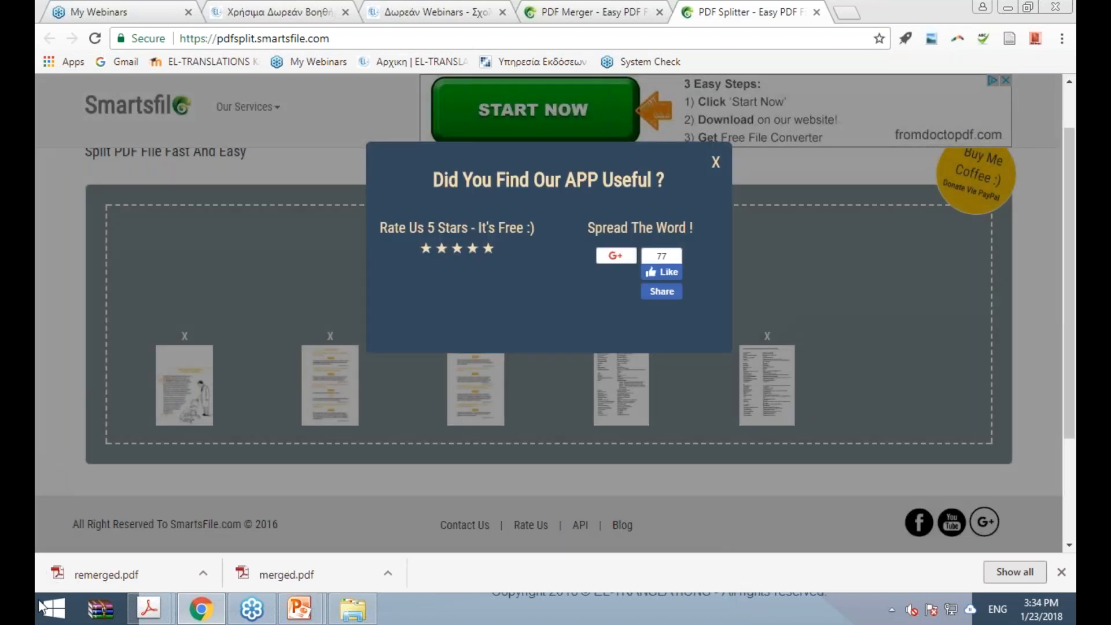
Locate the downloaded remerged.pdf in its folder and place it on the desktop beside the Word presentation PDF in the lower row
click(203, 573)
click(265, 521)
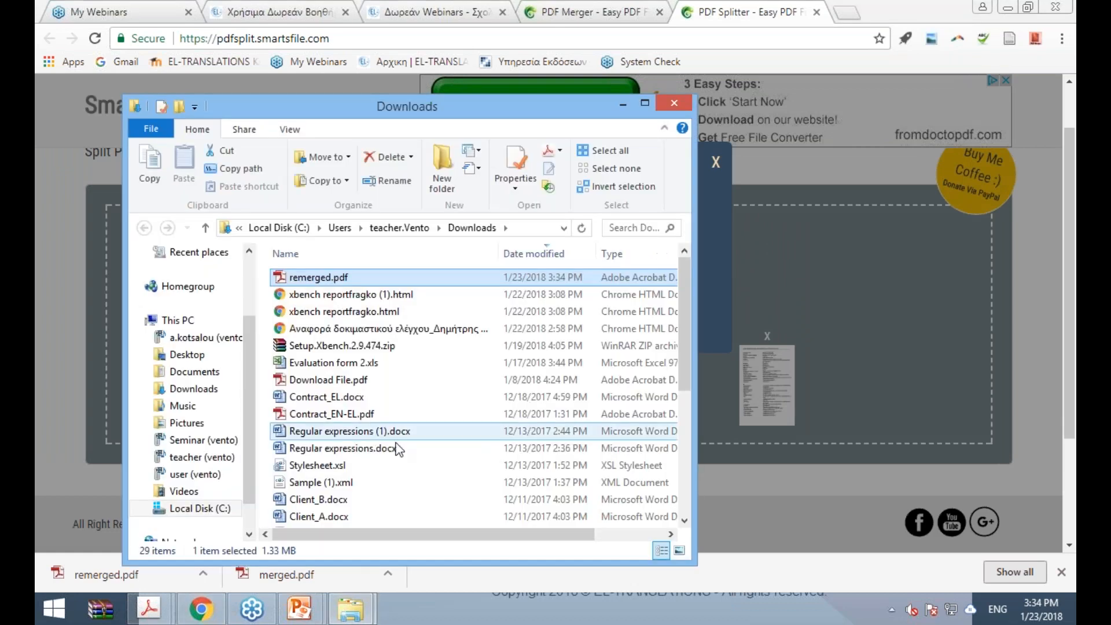
click(1068, 608)
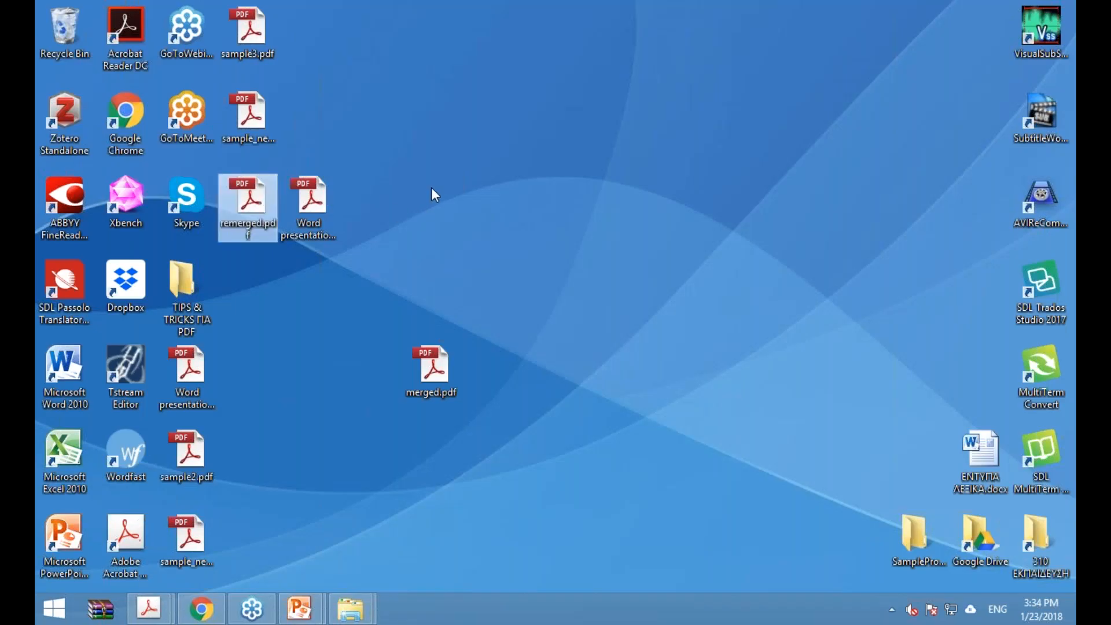
drag(269, 199, 271, 374)
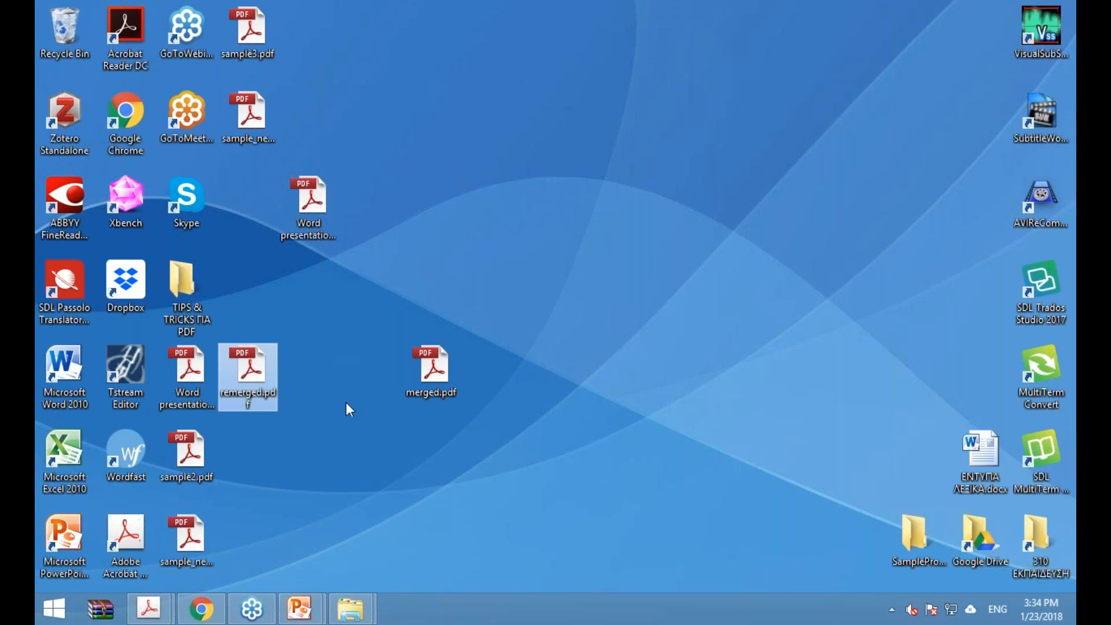
Open remerged.pdf in Adobe Acrobat Pro, page through it and display its page thumbnails
double_click(269, 388)
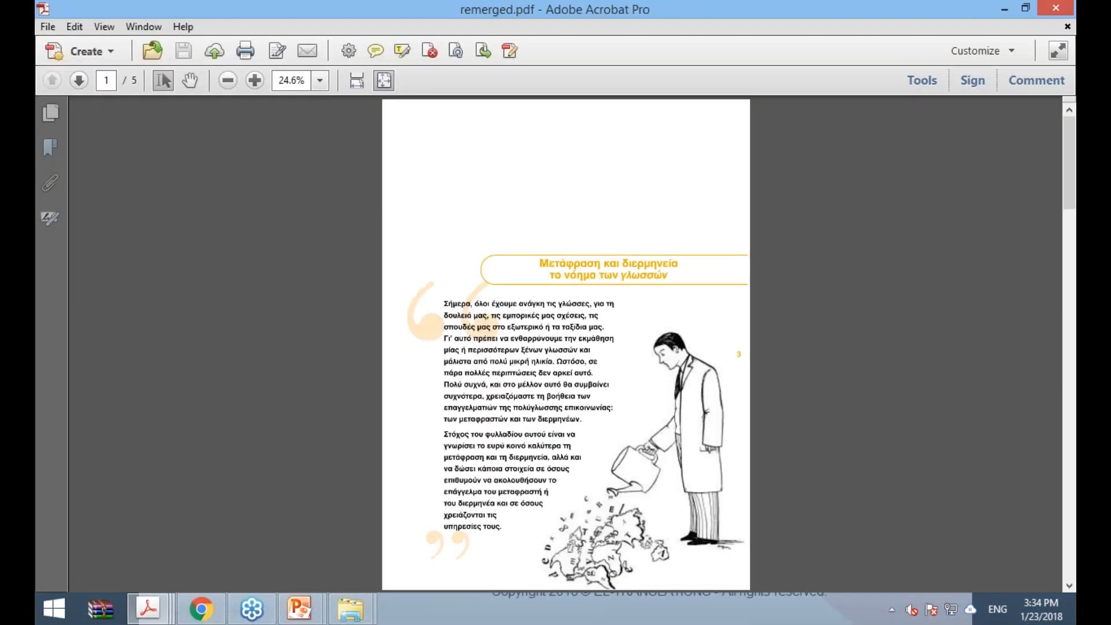
scroll(251, 322, down, 2)
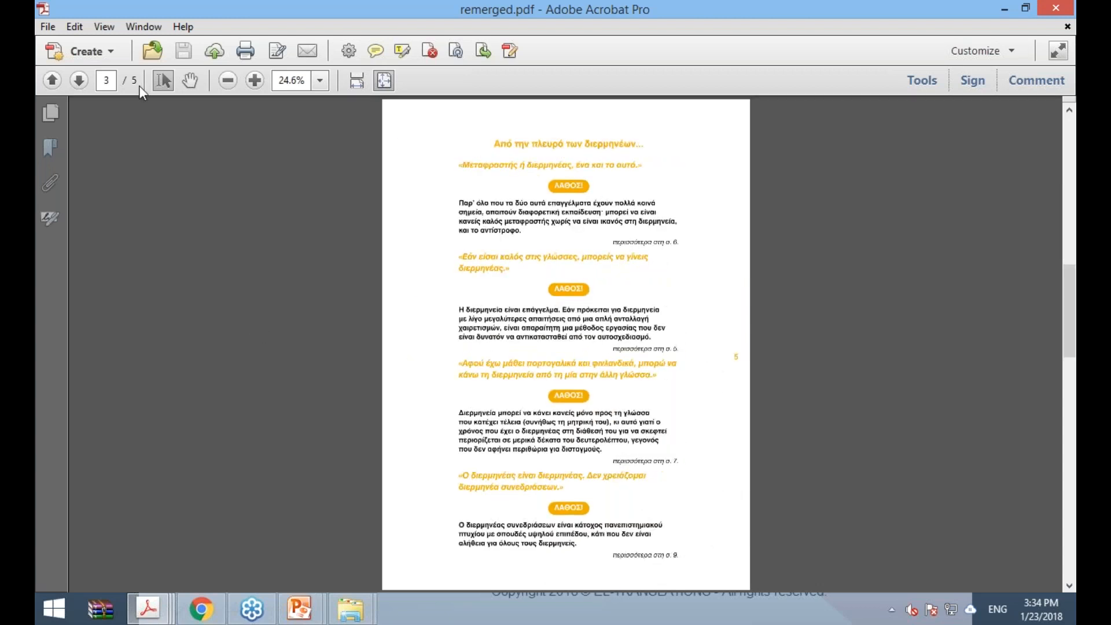
scroll(175, 227, up, 2)
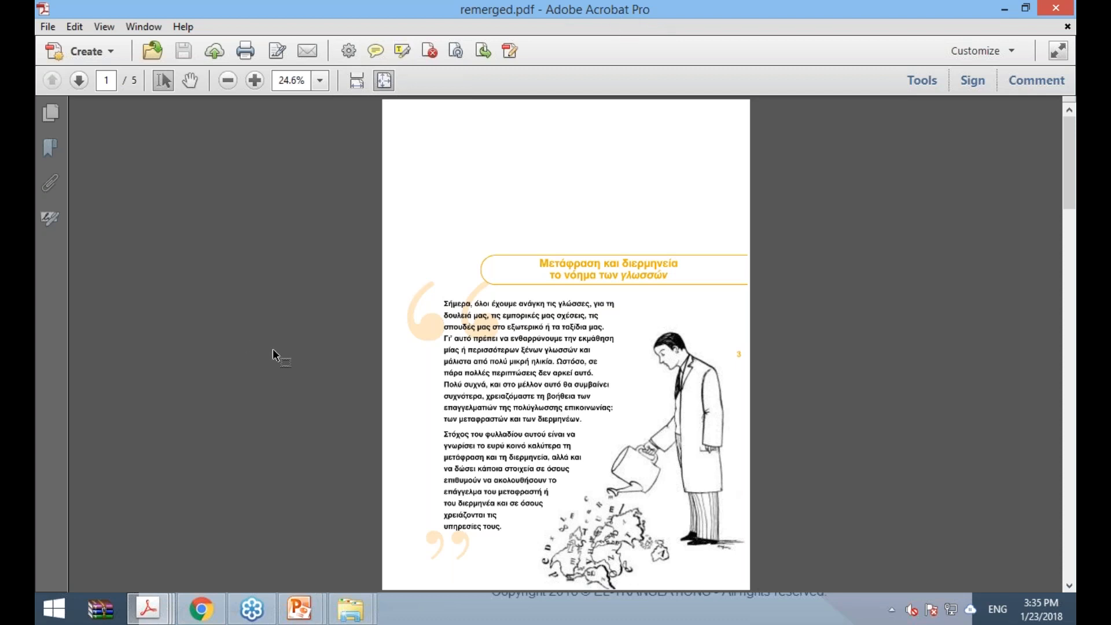
click(52, 114)
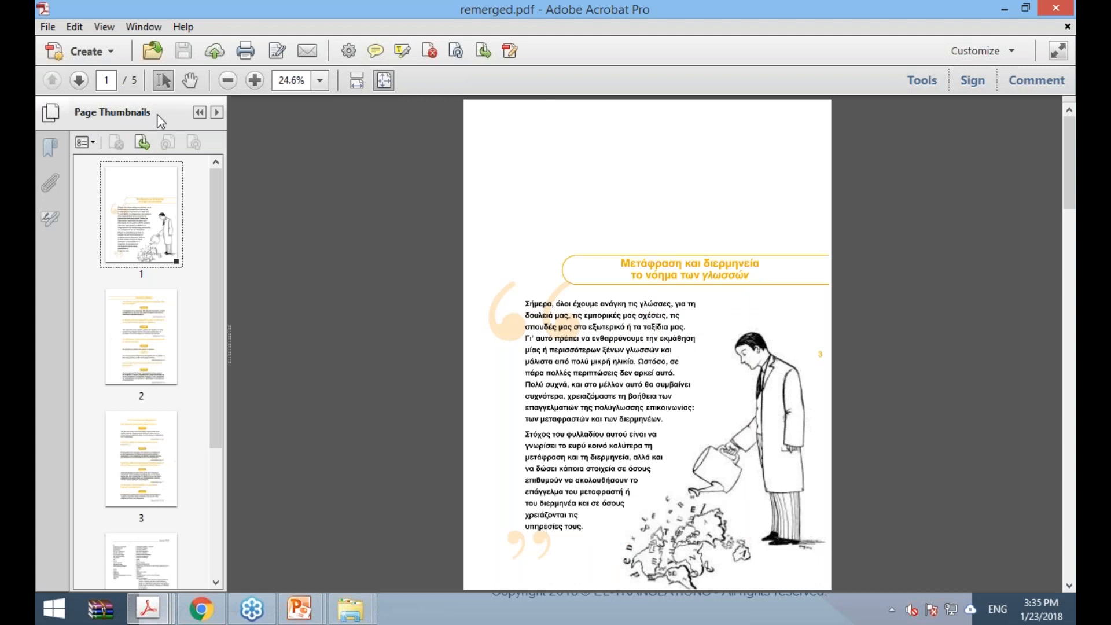
drag(216, 346, 238, 270)
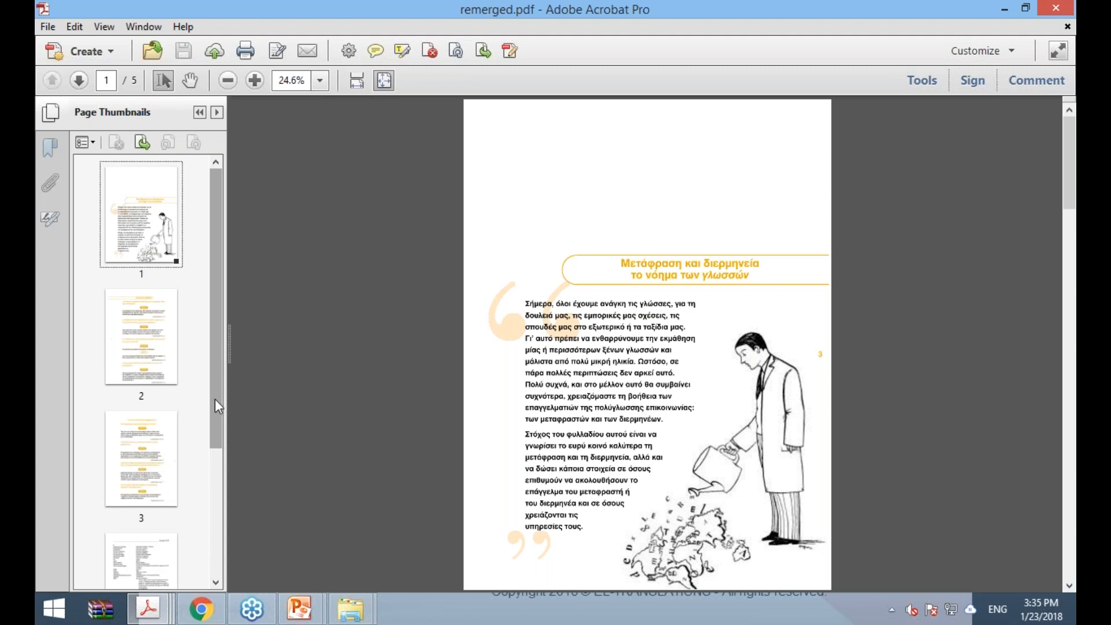
Extract pages 1 to 3 of remerged.pdf as separate files, with the Desktop as the destination folder
click(138, 216)
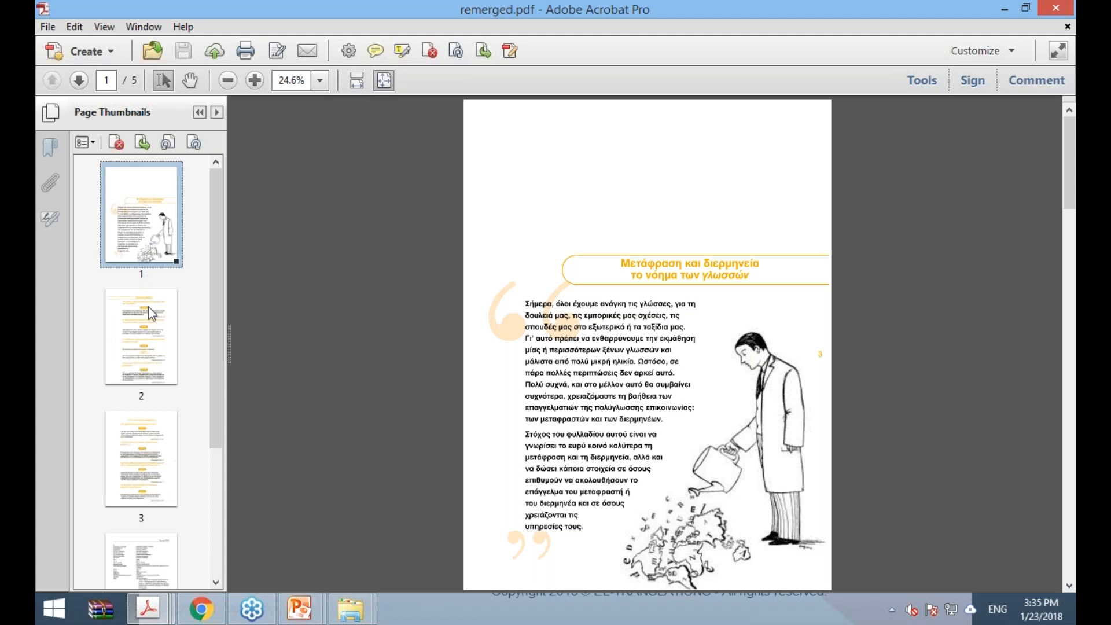
click(152, 325)
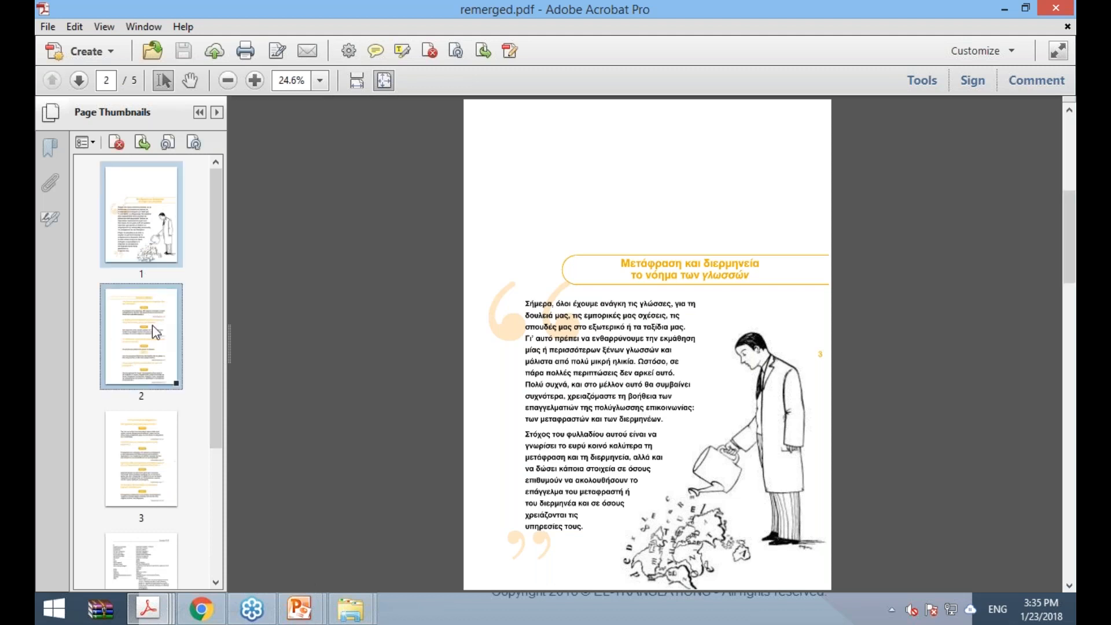
click(148, 211)
click(158, 337)
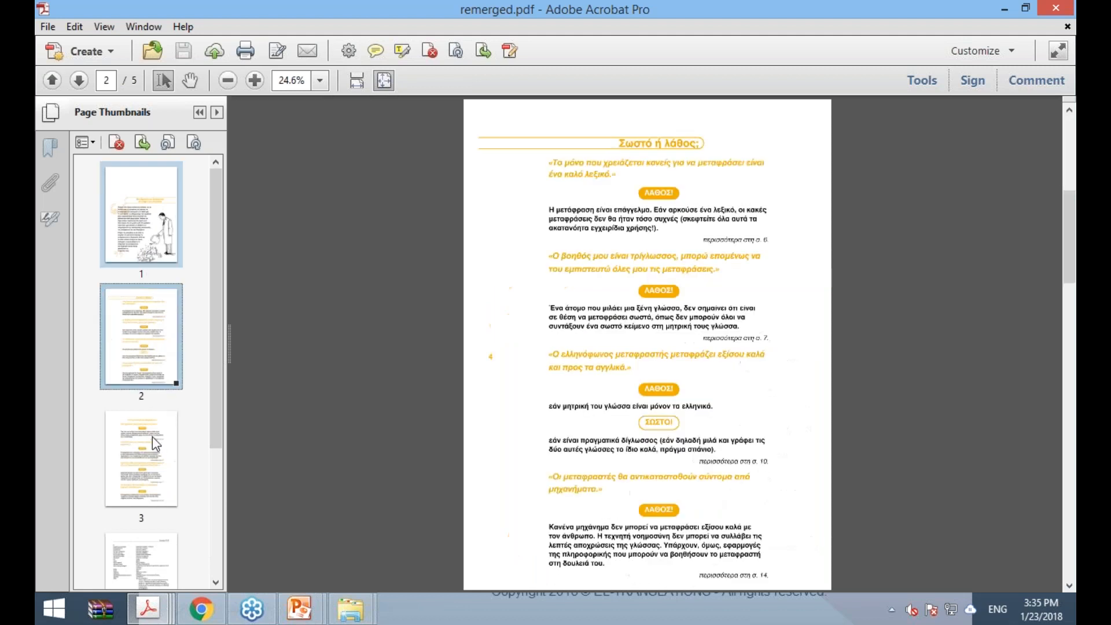
click(154, 443)
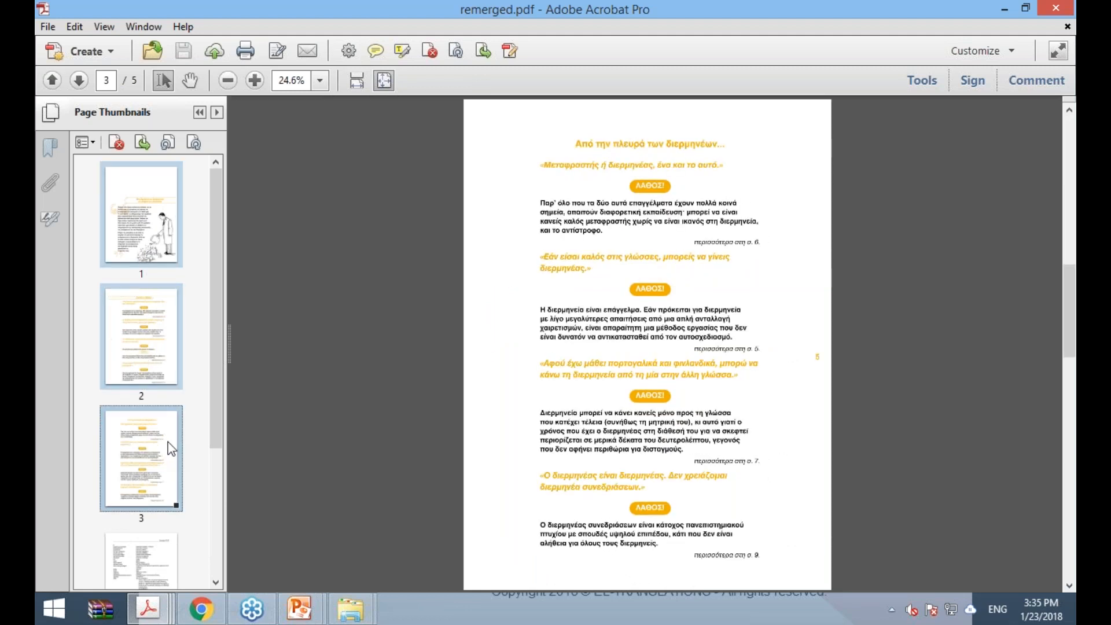
right_click(141, 195)
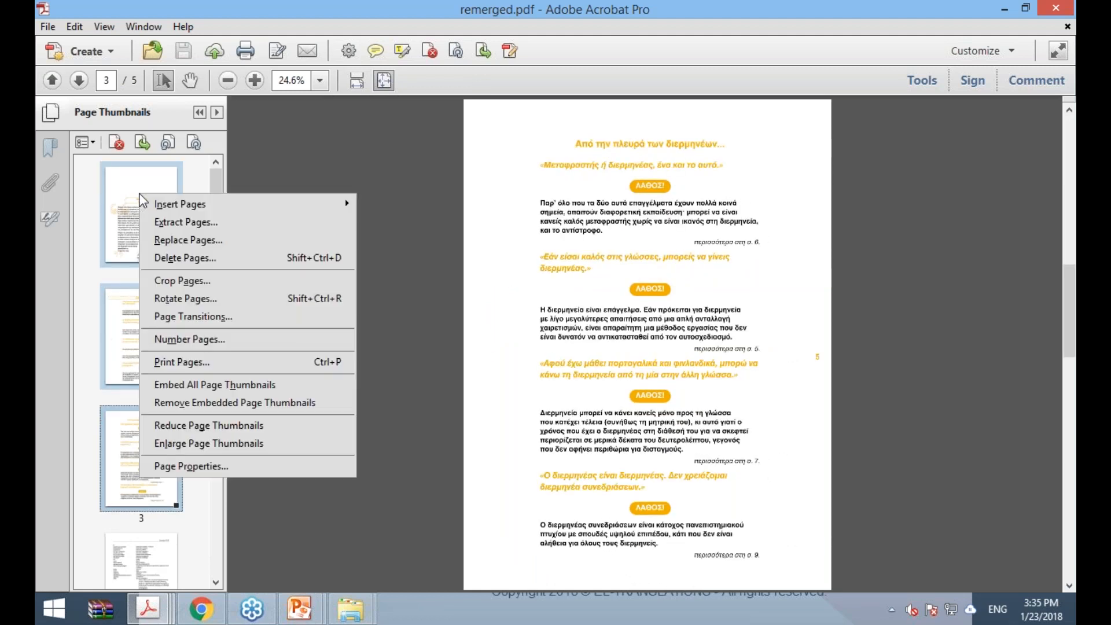
click(195, 221)
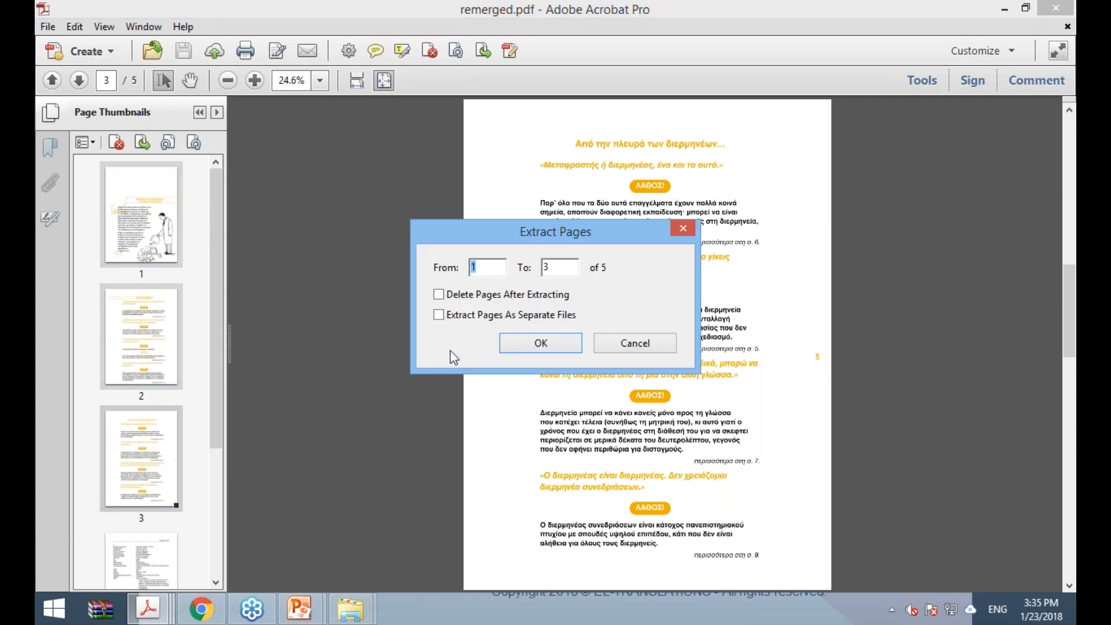
click(439, 315)
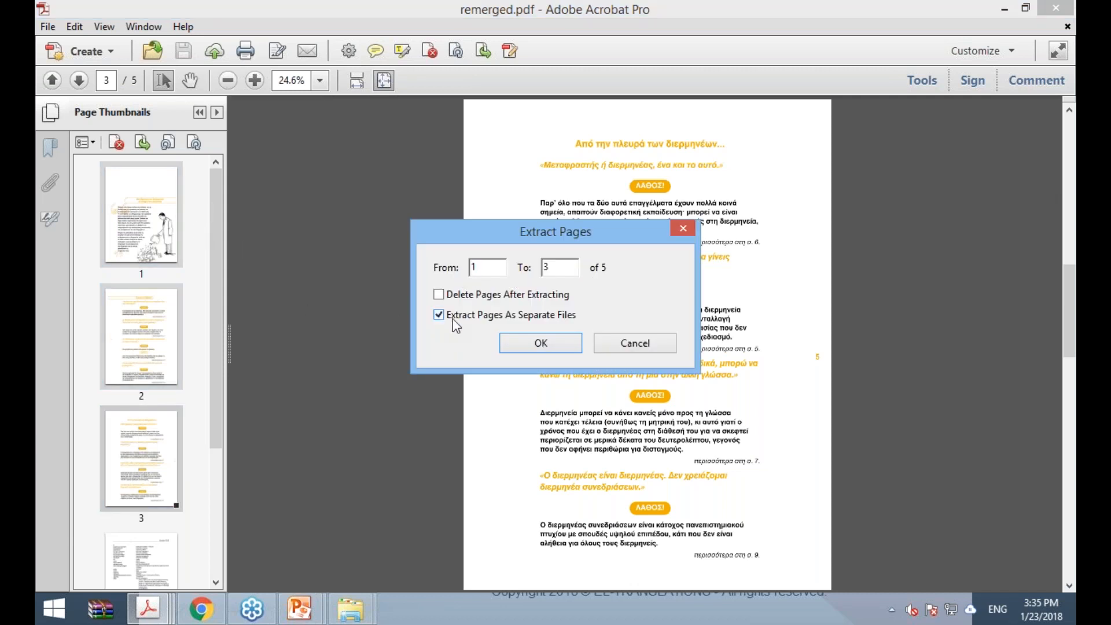
click(553, 340)
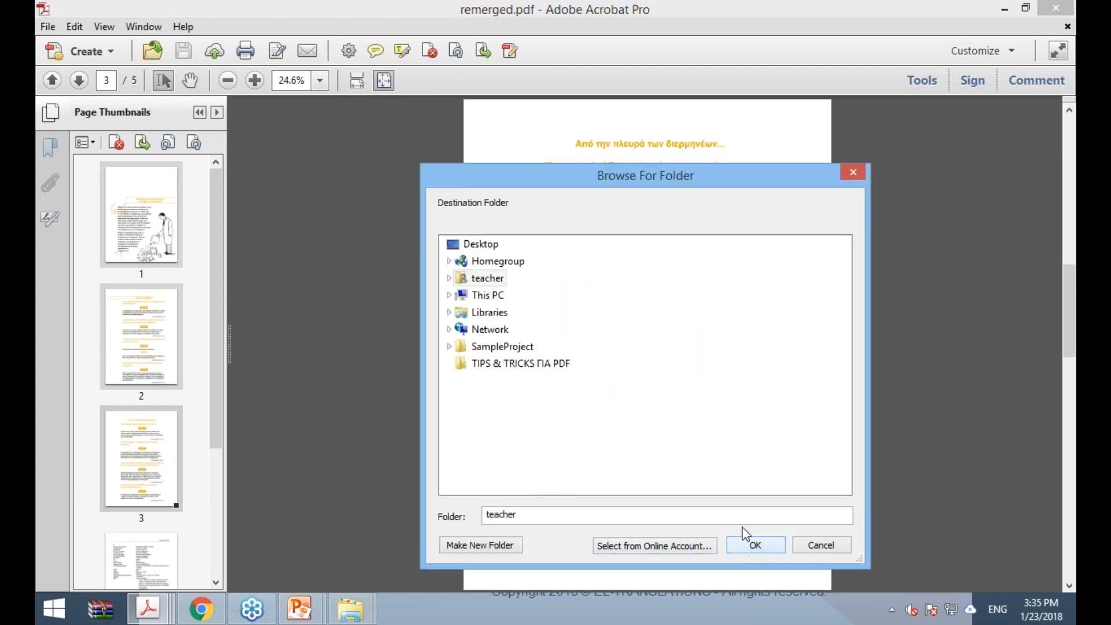
click(472, 244)
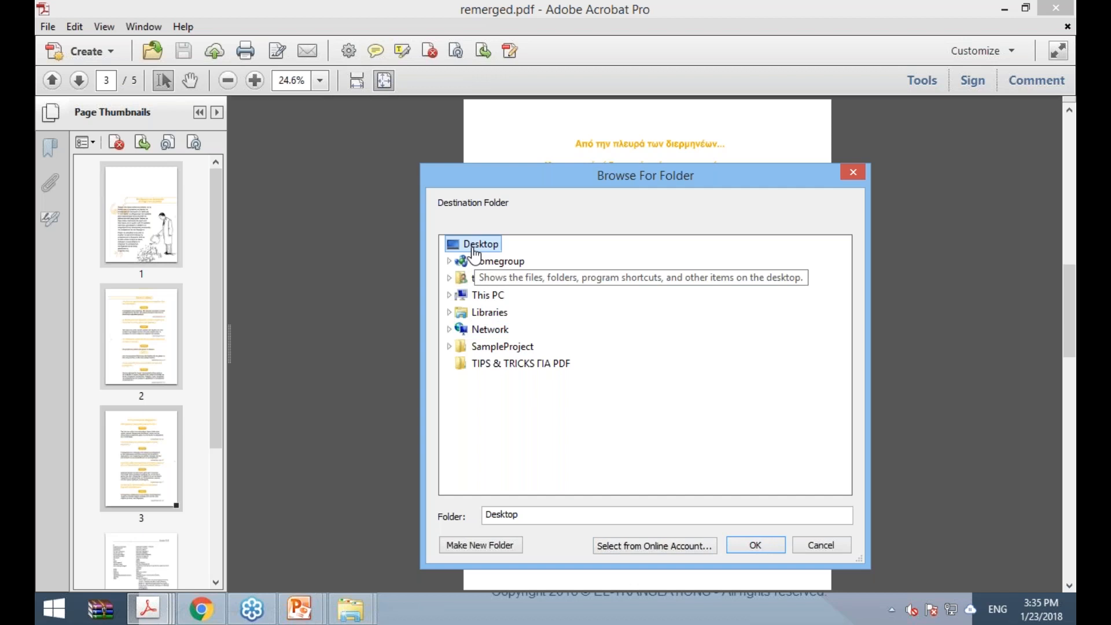
click(758, 547)
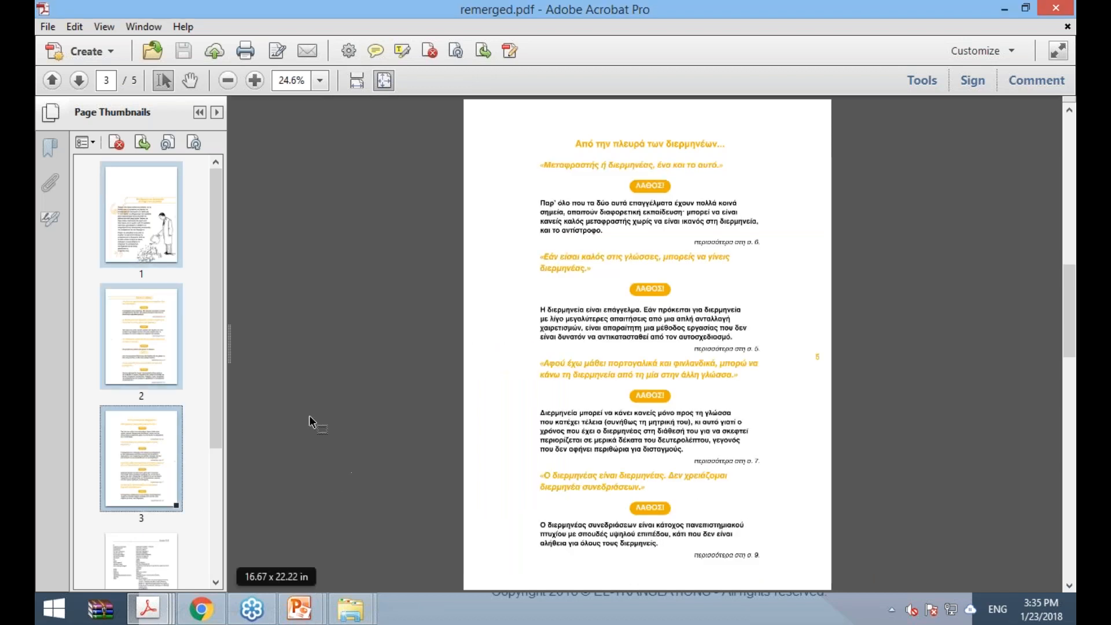
Return to the desktop and open the extracted file remerged 2.pdf to check its page
click(1075, 611)
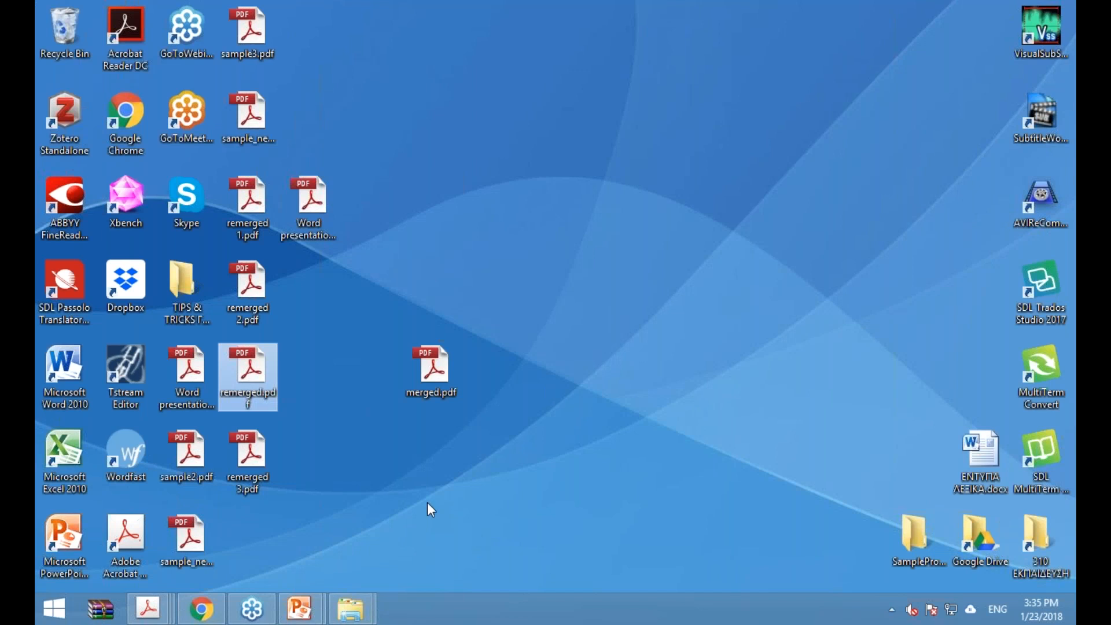
click(251, 292)
double_click(250, 292)
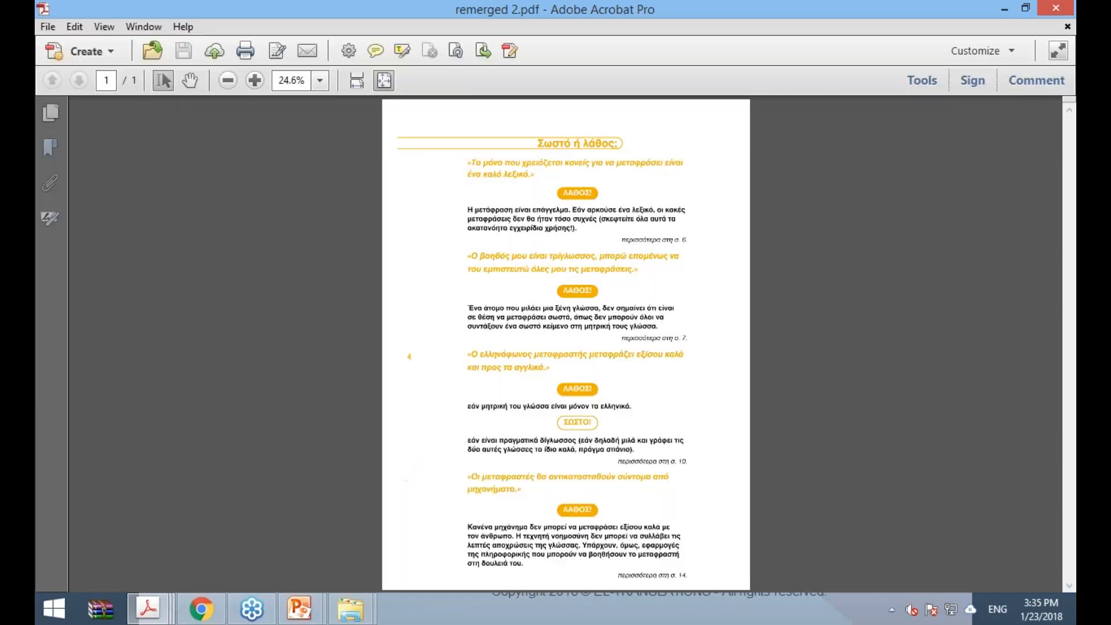
Close remerged 2.pdf, return to the desktop and place merged.pdf directly below remerged 3.pdf
click(1056, 8)
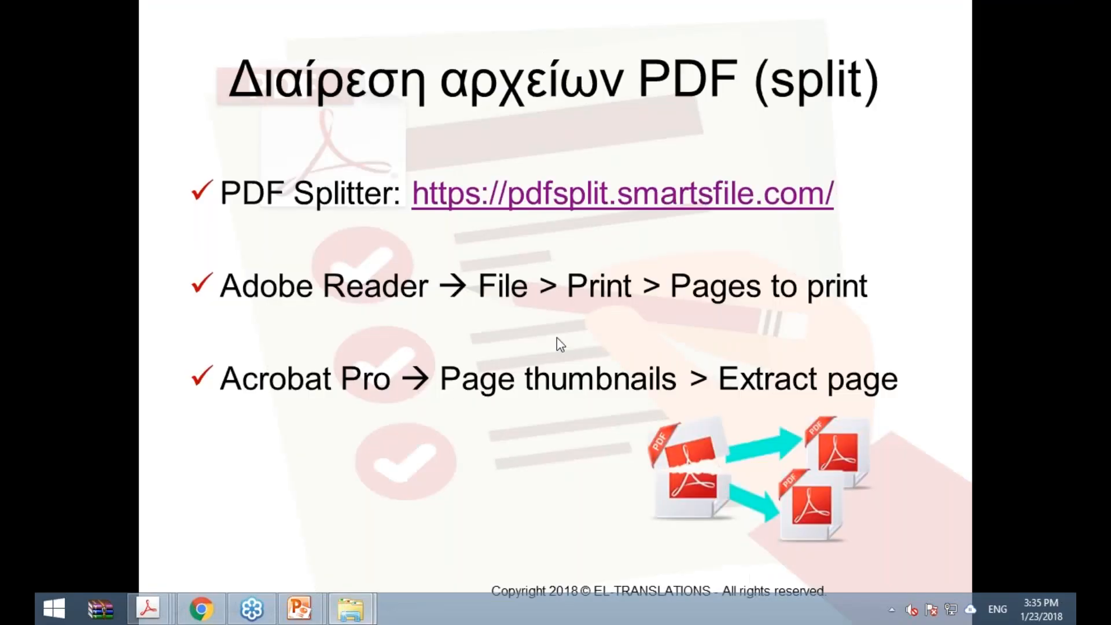
key(super+d)
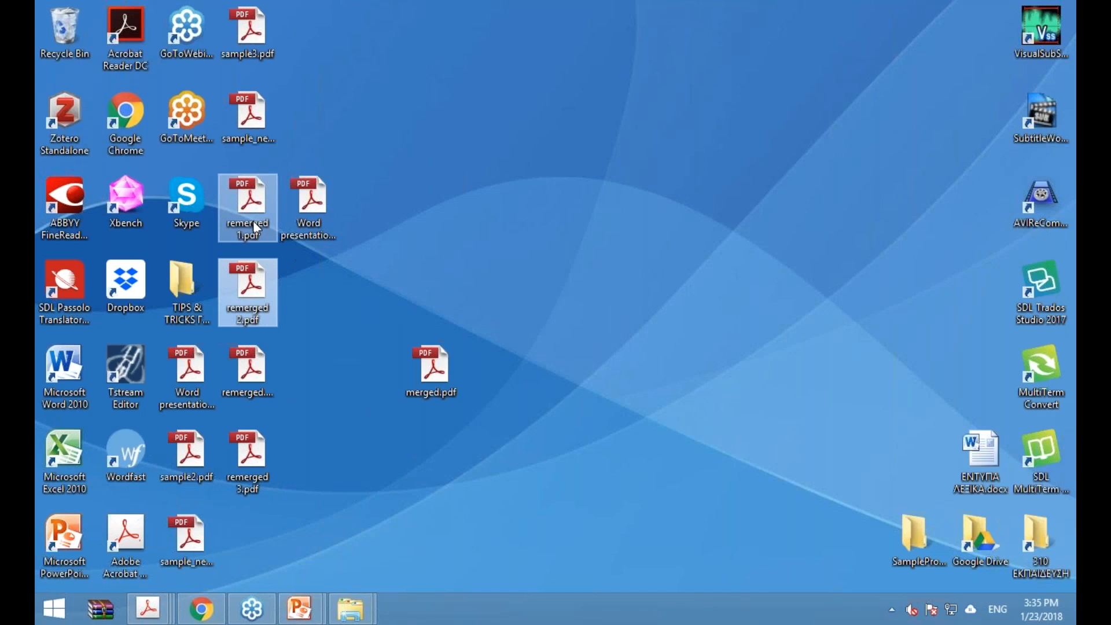
double_click(259, 305)
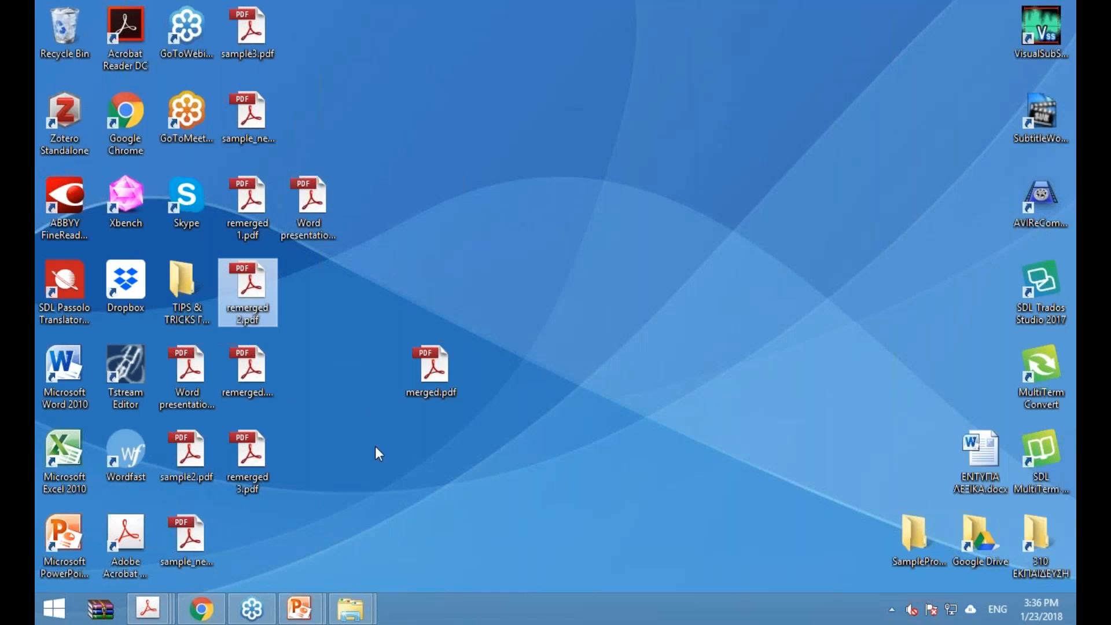
drag(431, 374, 280, 523)
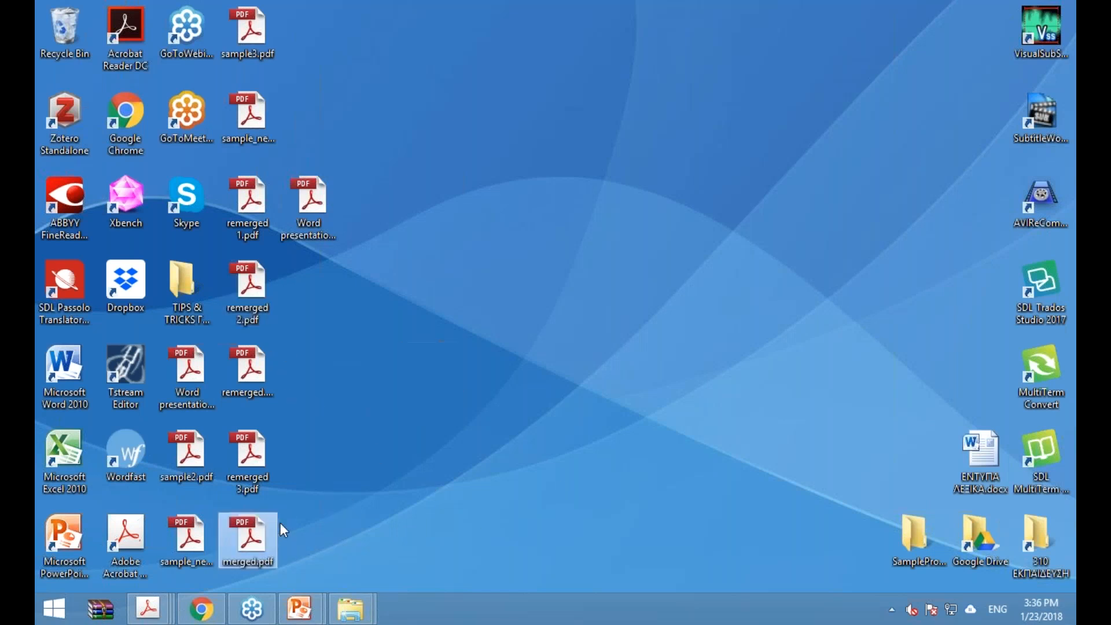
Group remerged.pdf above a row of its three extracted files in the desktop's empty area, and move Word presentation.pdf beside Skype
click(270, 387)
drag(254, 377, 475, 136)
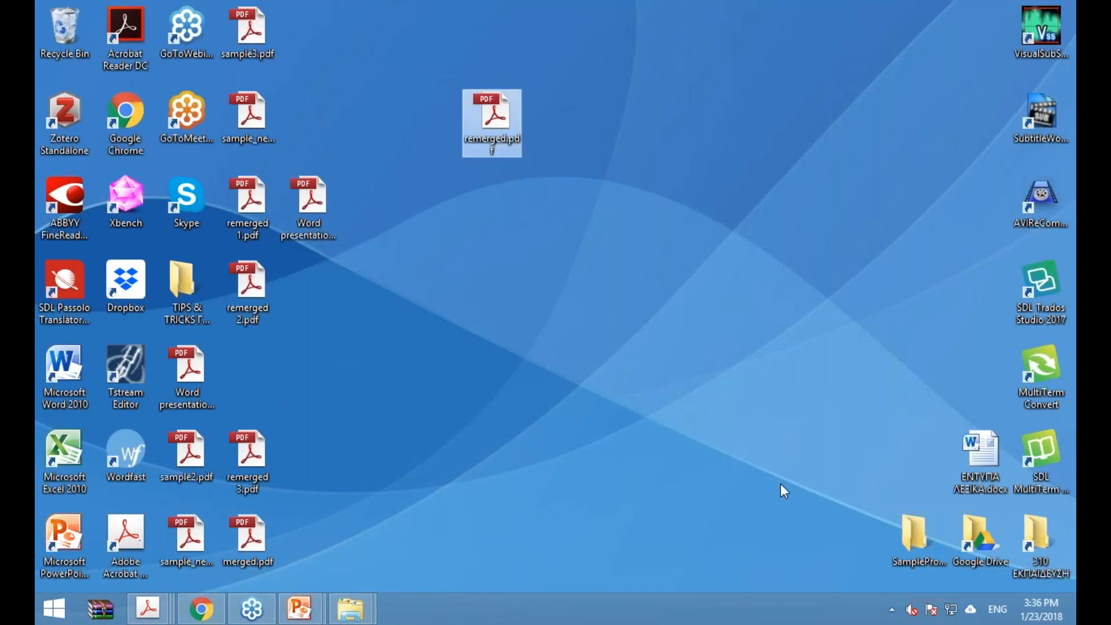
drag(263, 204, 429, 186)
drag(253, 307, 489, 215)
drag(272, 481, 553, 211)
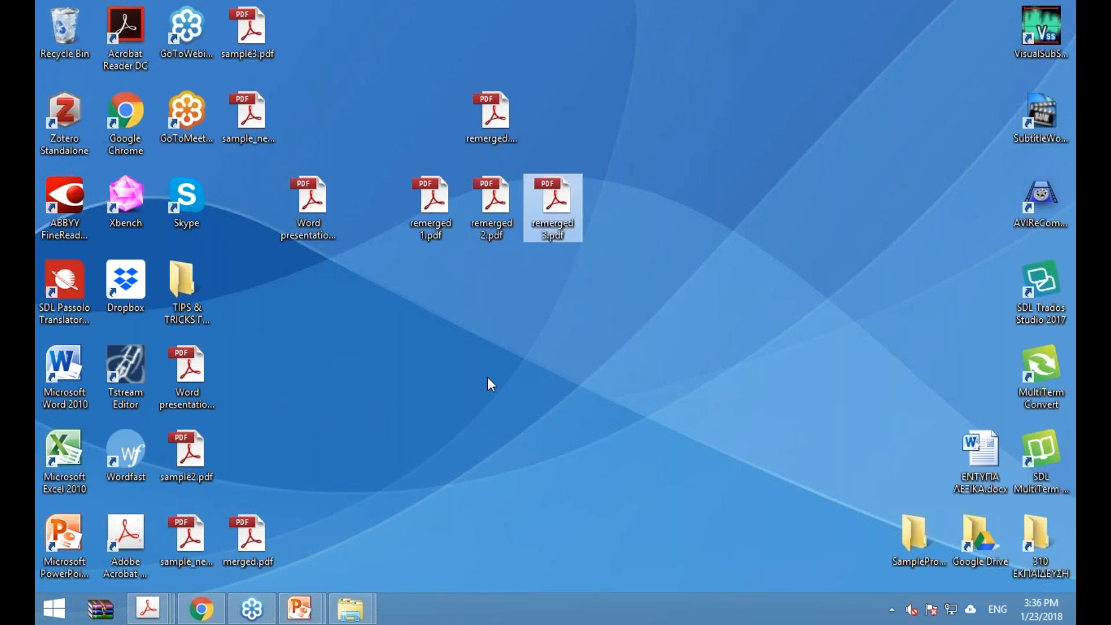
drag(309, 216, 248, 214)
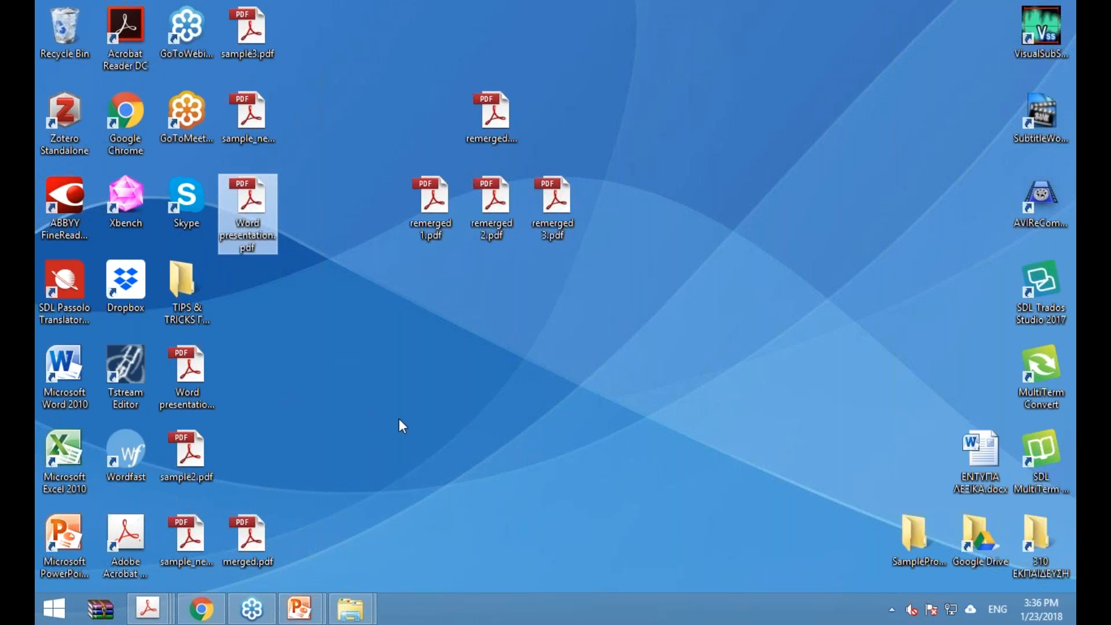
Open remerged.pdf to check it, and close all Adobe Acrobat Pro windows, including Word presentation.pdf and merged.pdf
click(492, 123)
double_click(491, 122)
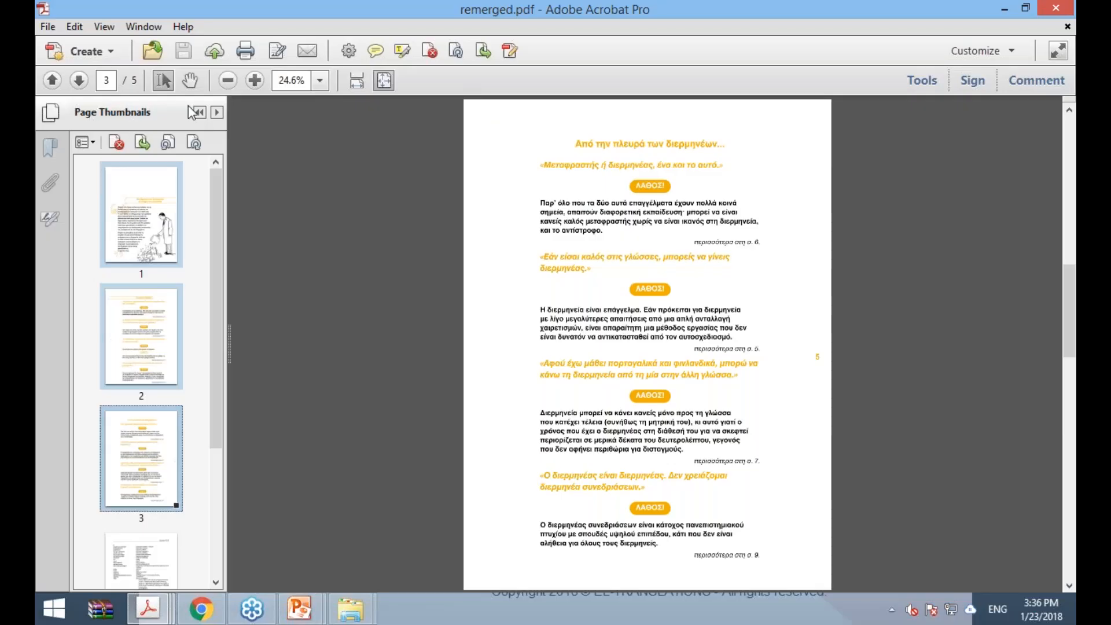
click(1056, 8)
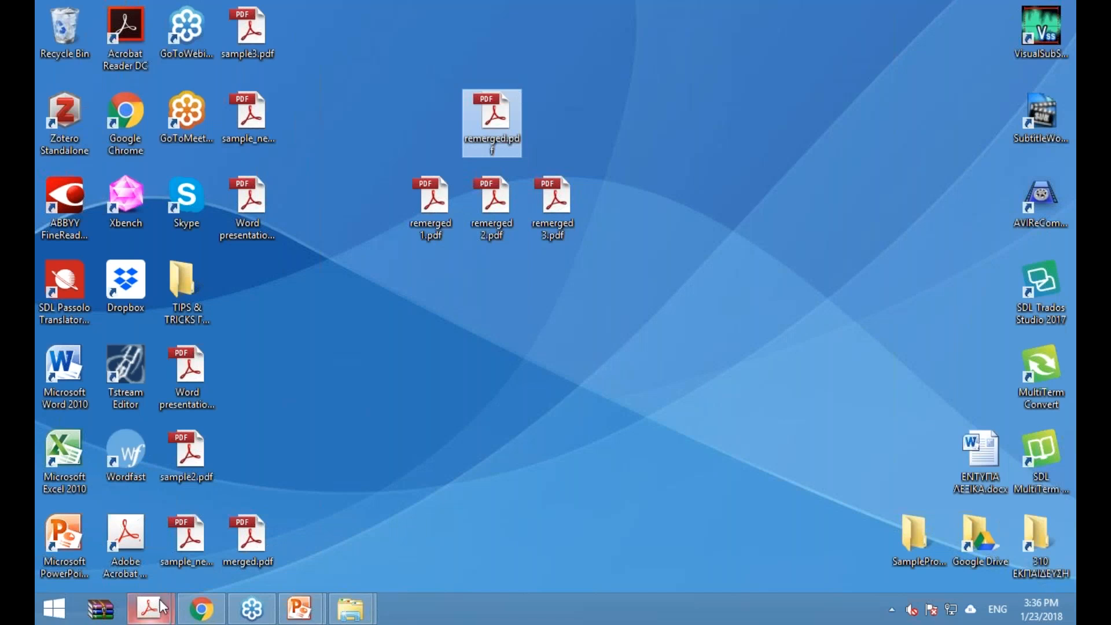
click(163, 607)
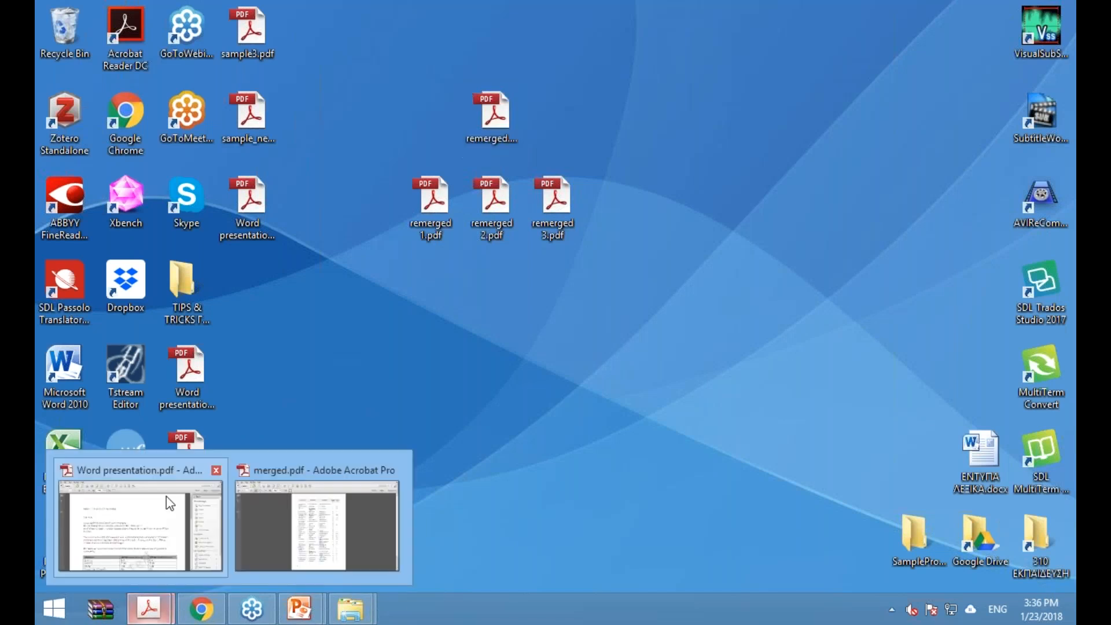
click(214, 466)
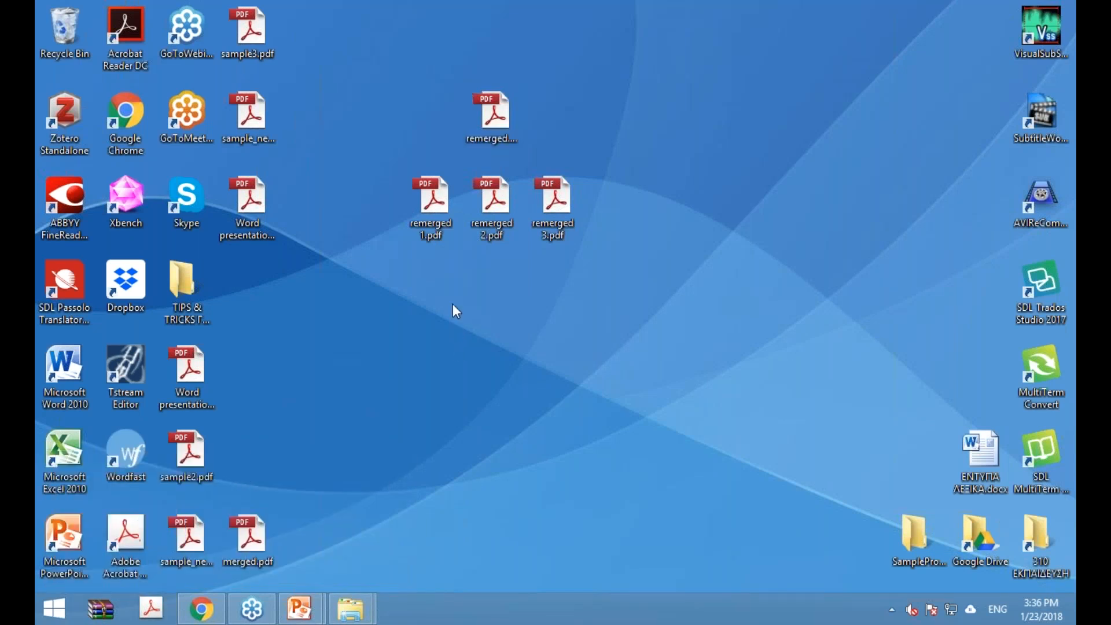
Open remerged.pdf from the desktop in Adobe Acrobat Reader DC, declining to make it the default PDF application
right_click(505, 124)
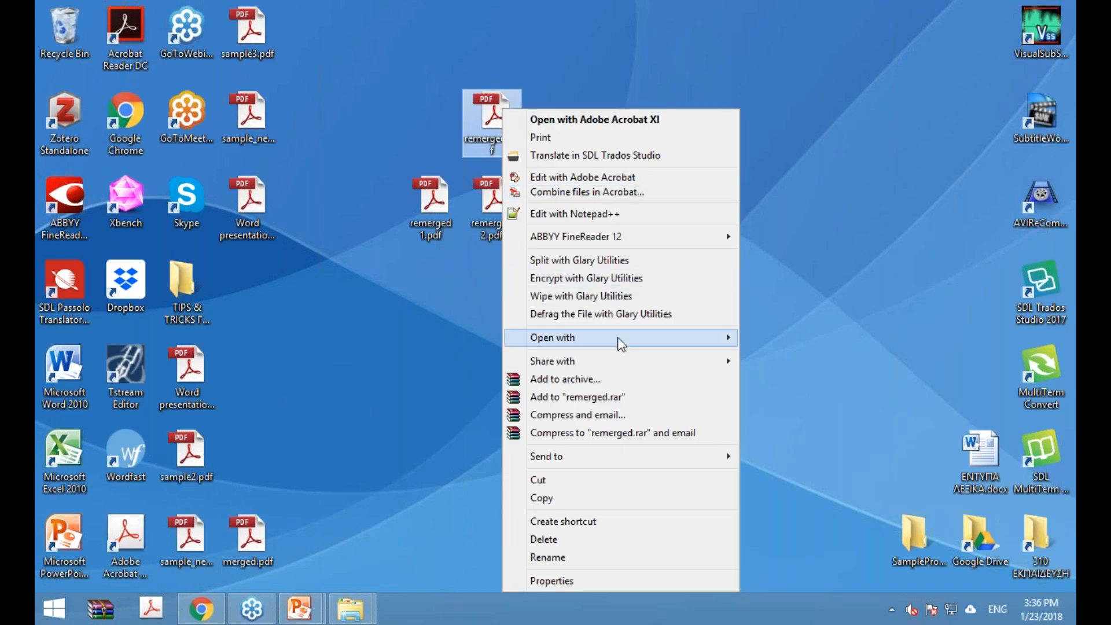
mouse_move(658, 340)
click(796, 355)
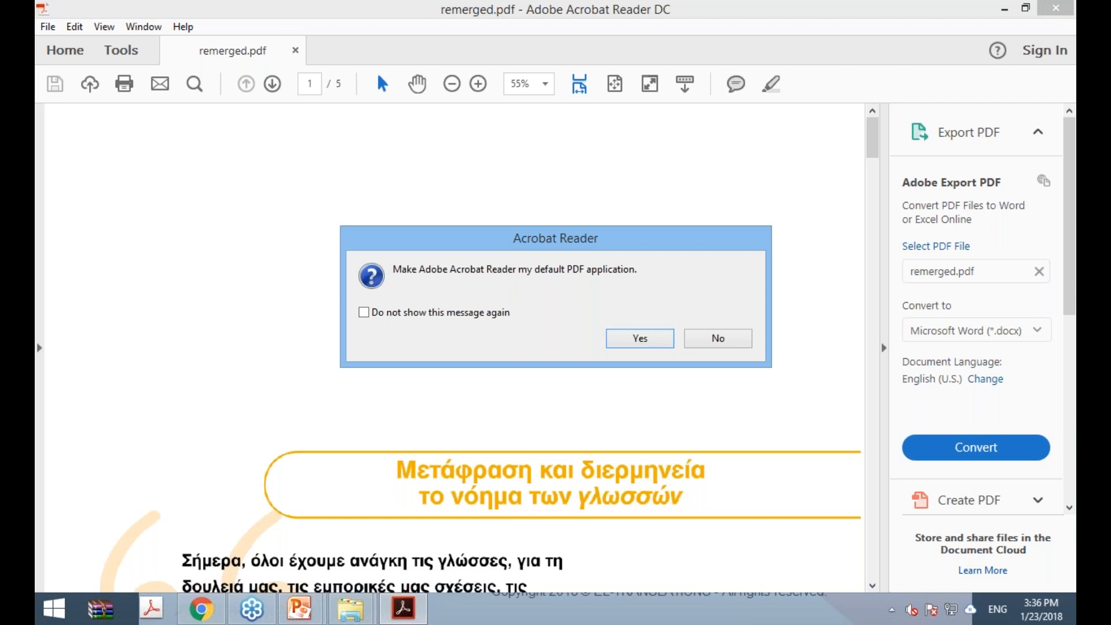
click(719, 340)
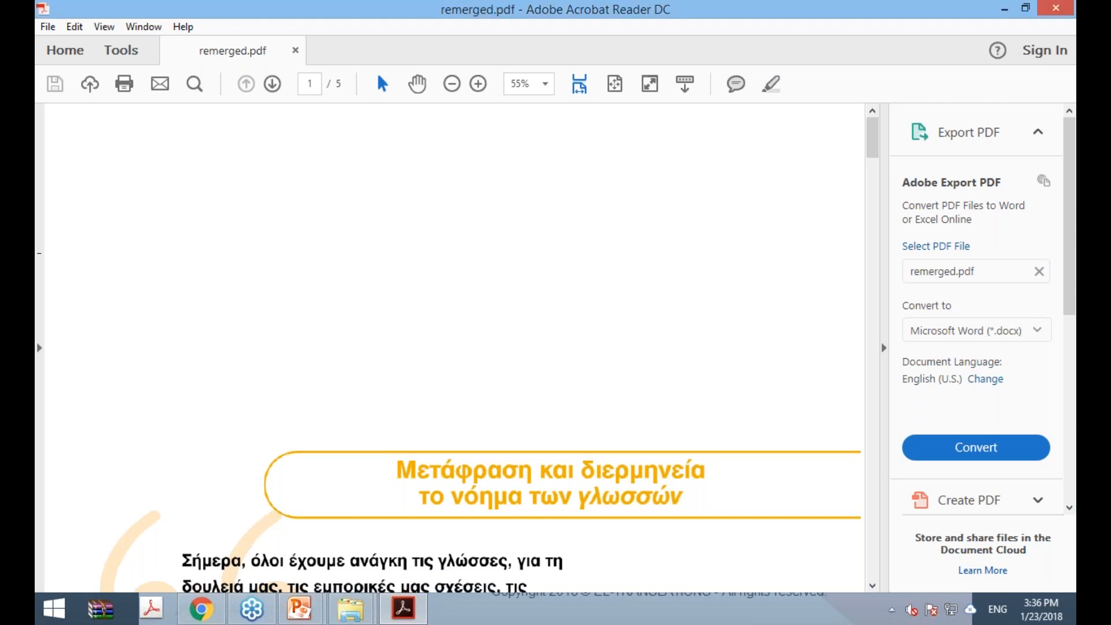
Print only pages 1 to 2 of remerged.pdf with Adobe PDF as the printer
click(55, 27)
click(142, 302)
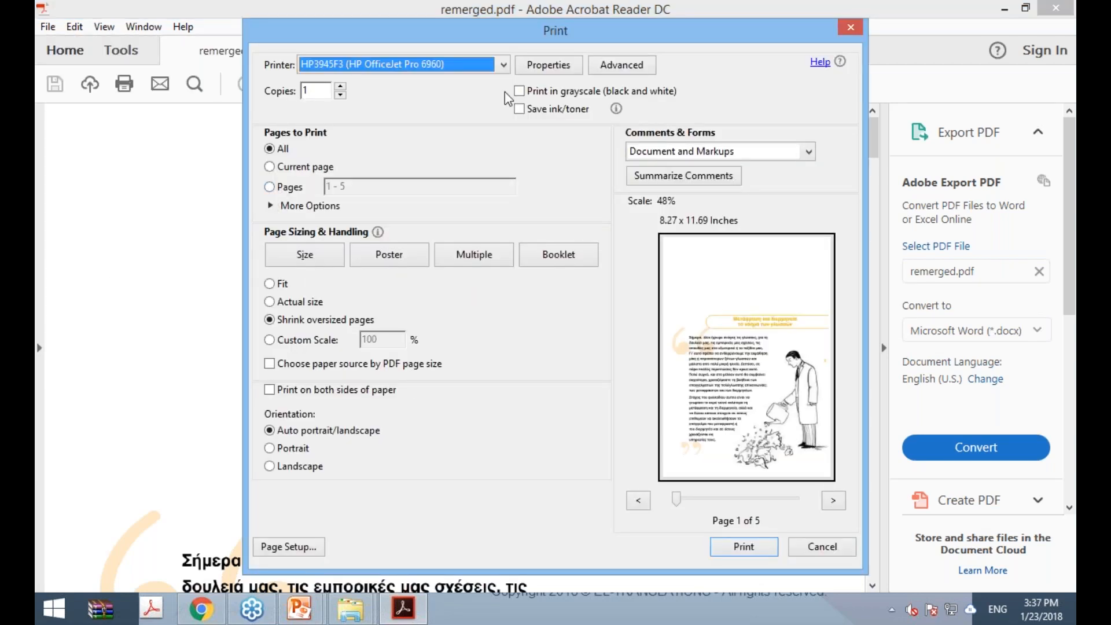
click(504, 65)
click(334, 83)
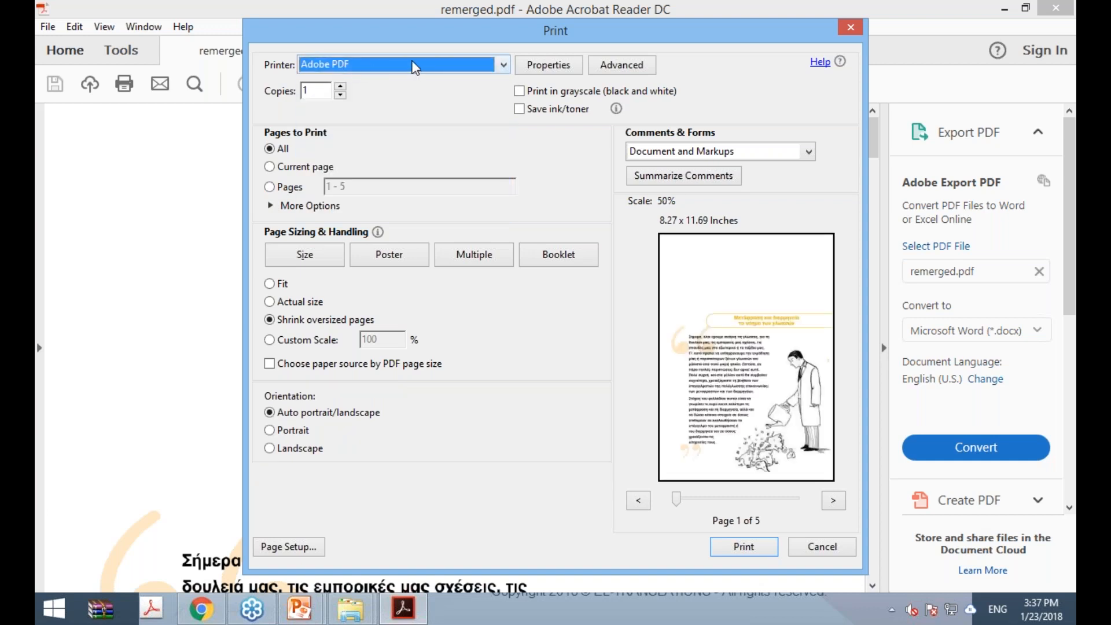
click(270, 187)
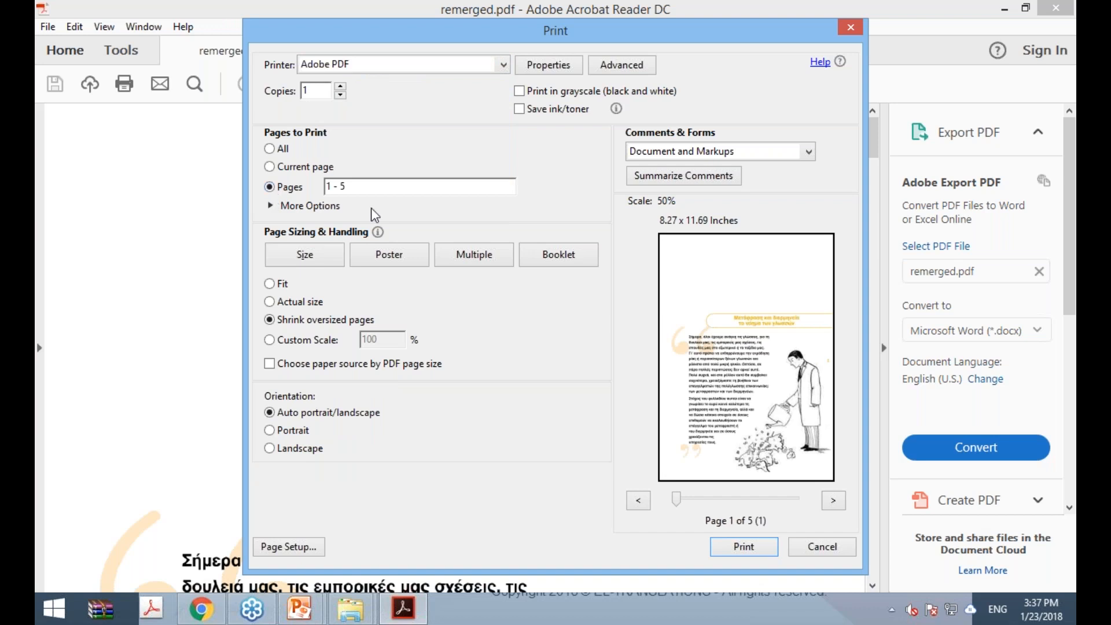
triple_click(342, 187)
key(End)
key(BackSpace)
key(Return)
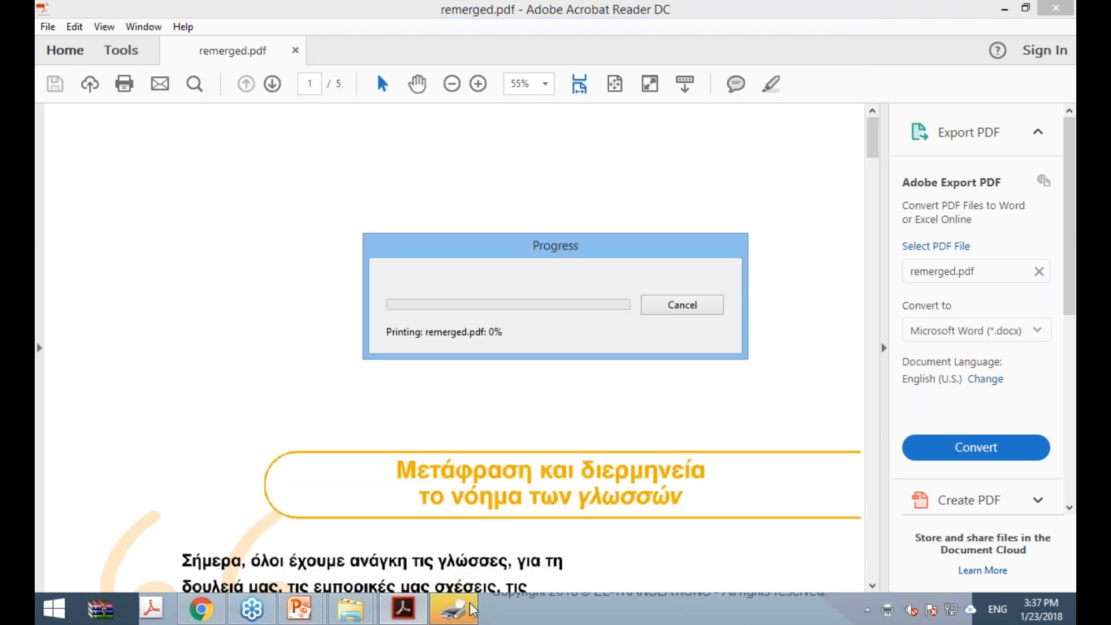
Save the printed output on the Desktop as PDF_new, check the resulting document maximized and close it
click(193, 308)
key(BackSpace)
key(BackSpace)
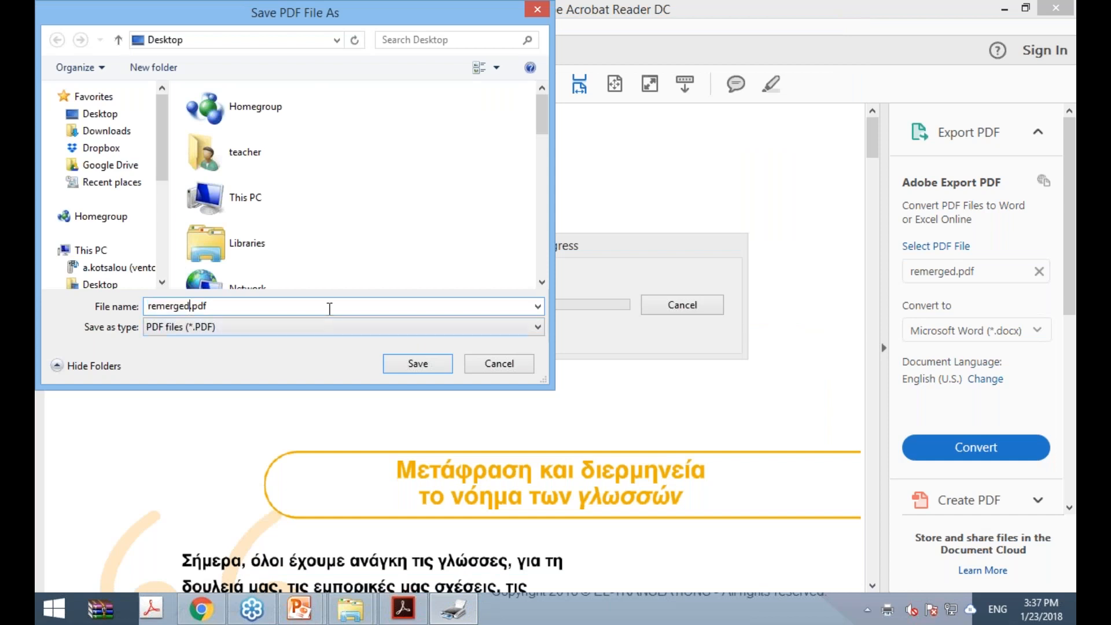
key(BackSpace)
key(BackSpace)
key(BackSpace)
key(BackSpace)
key(BackSpace)
key(BackSpace)
key(BackSpace)
text(Ne)
key(BackSpace)
key(BackSpace)
text(P)
text(F_new)
click(421, 365)
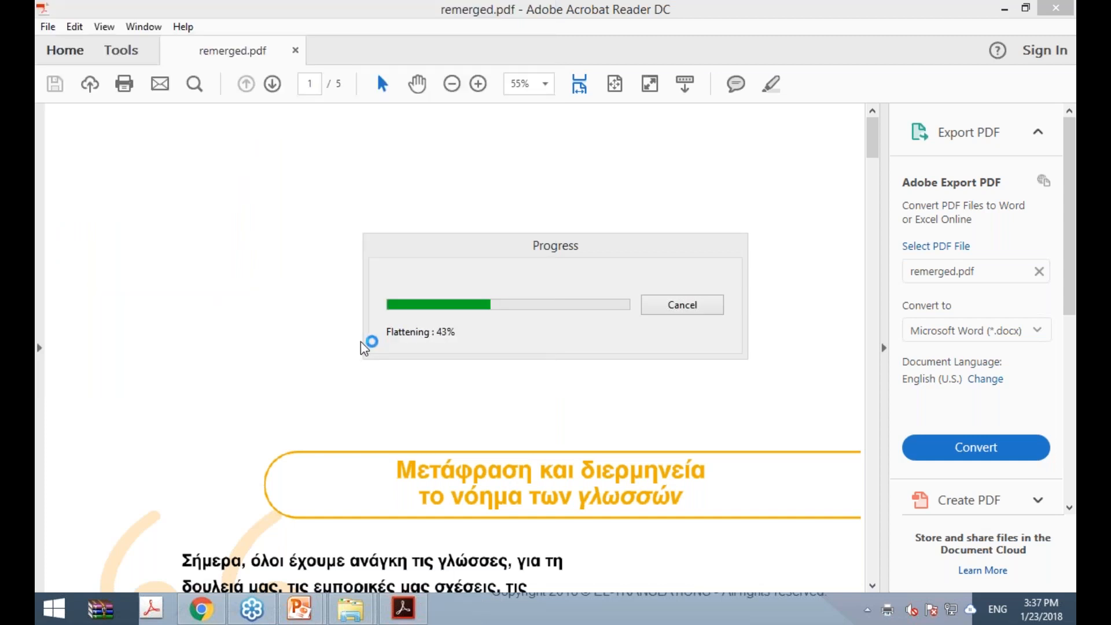
click(1023, 11)
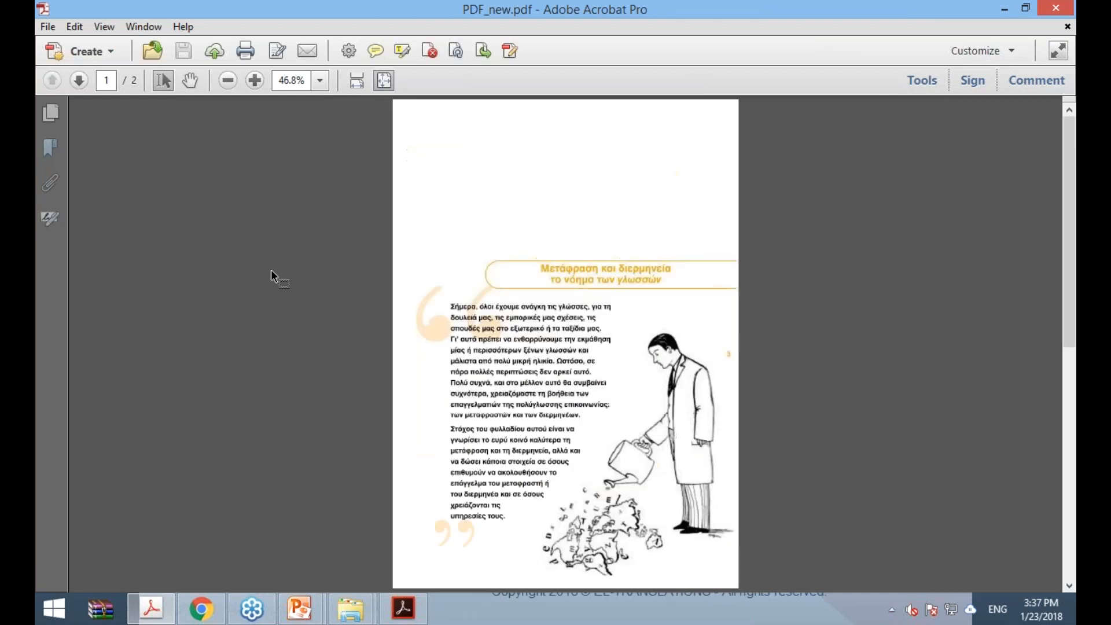
click(1068, 8)
Review the print settings of remerged.pdf again, covering the Adobe PDF printer and the page range option, and leave without printing
click(47, 27)
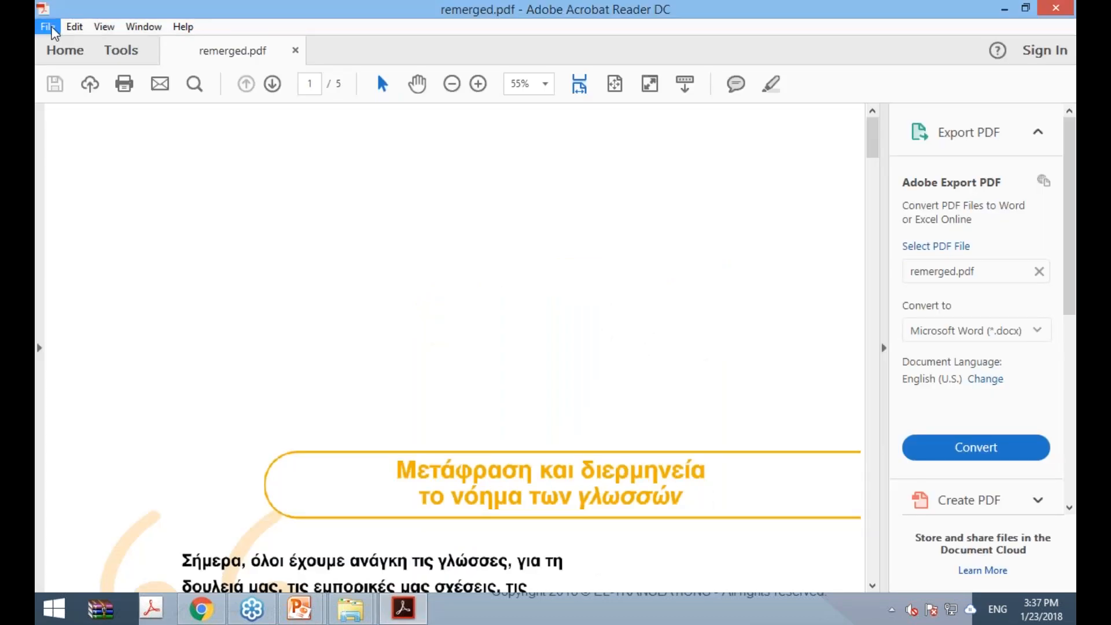
click(120, 298)
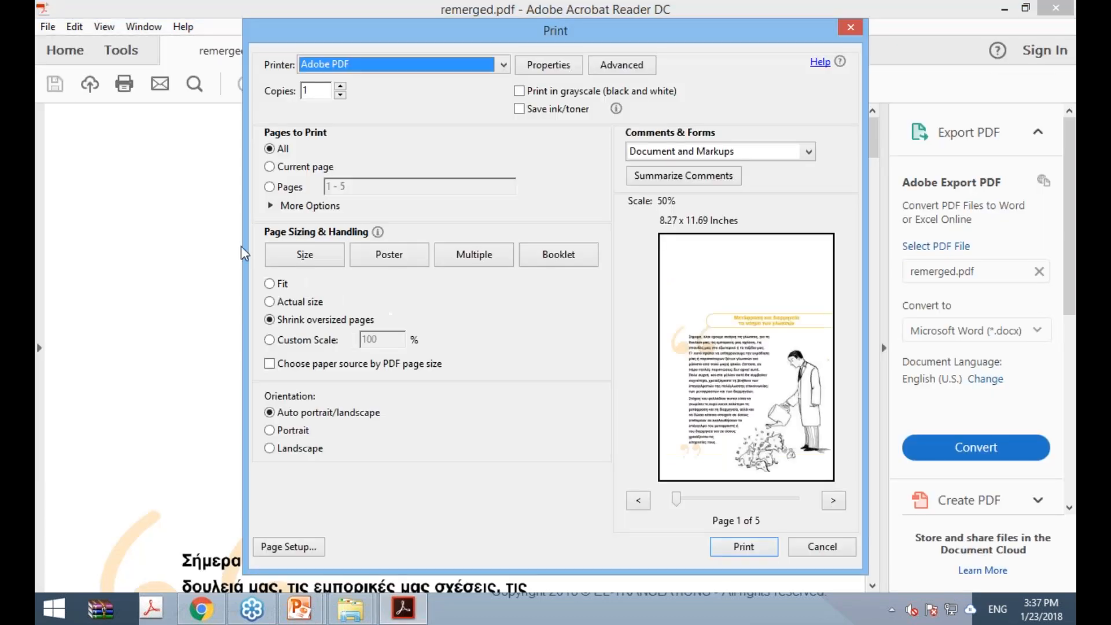
click(504, 65)
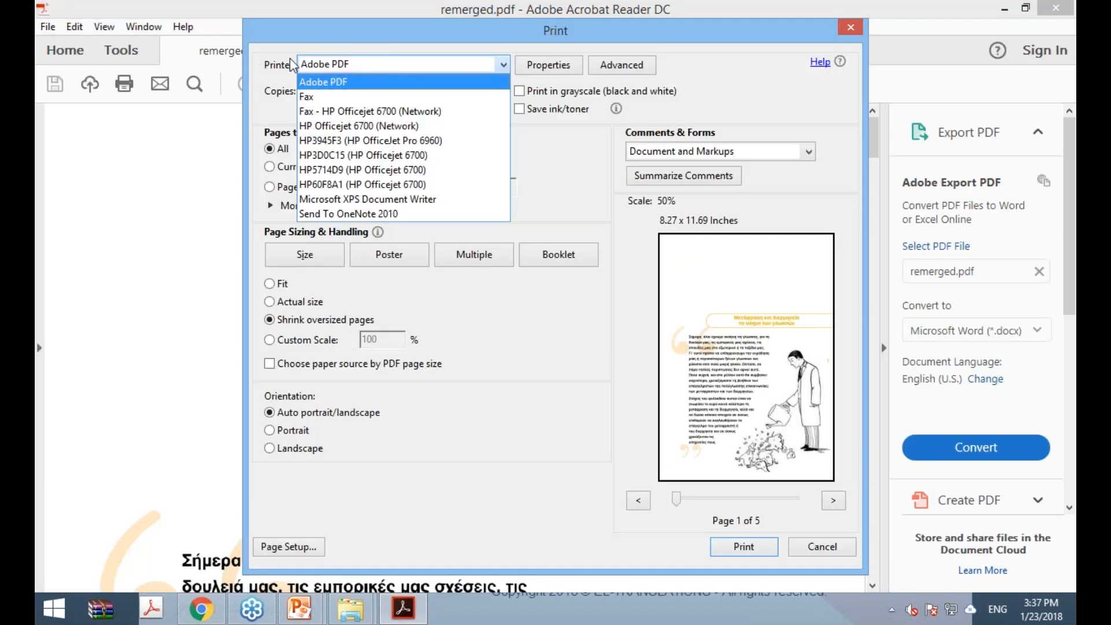
click(344, 84)
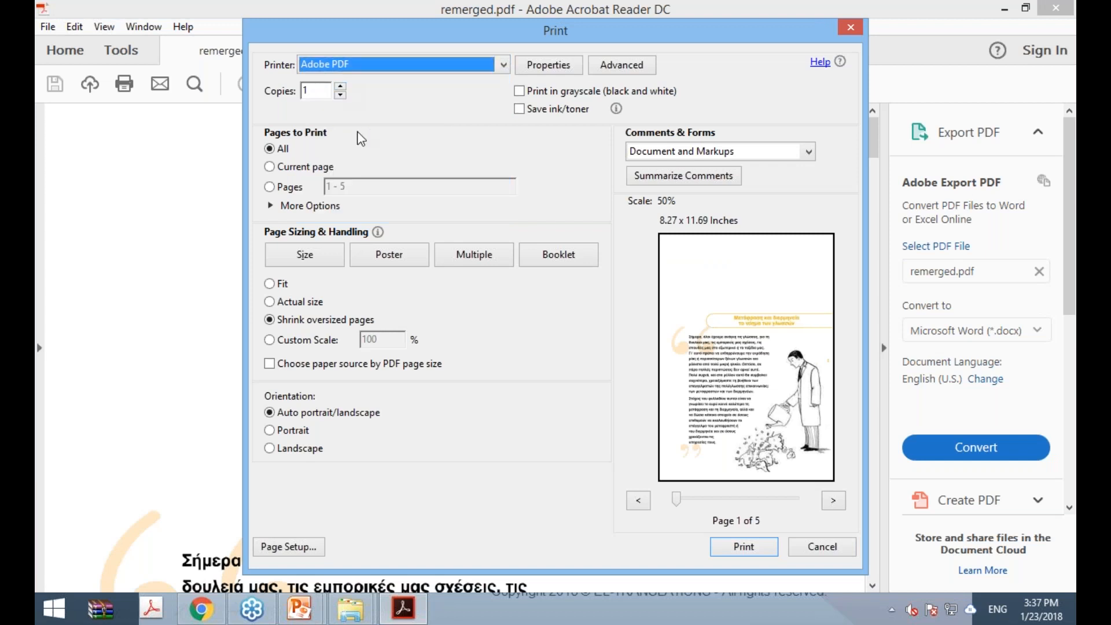
click(280, 187)
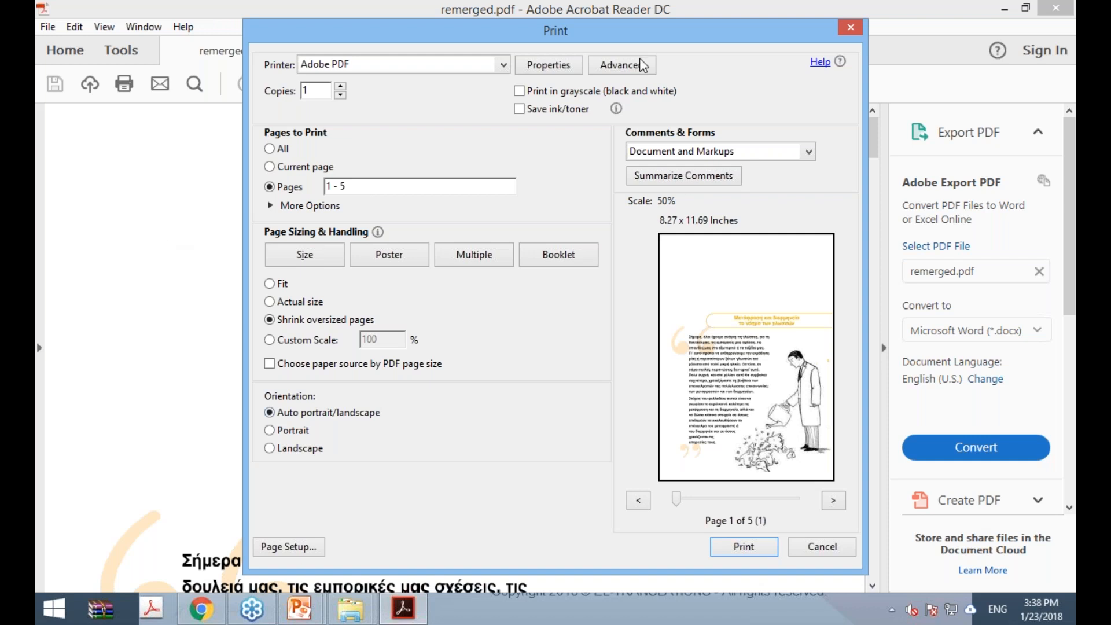
click(833, 547)
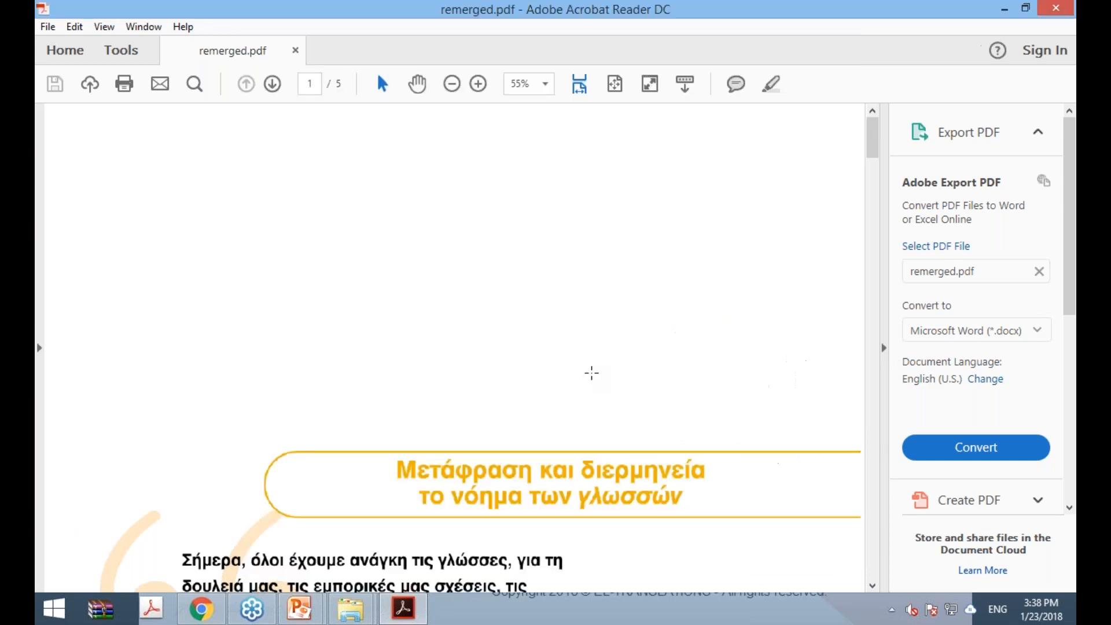
click(591, 372)
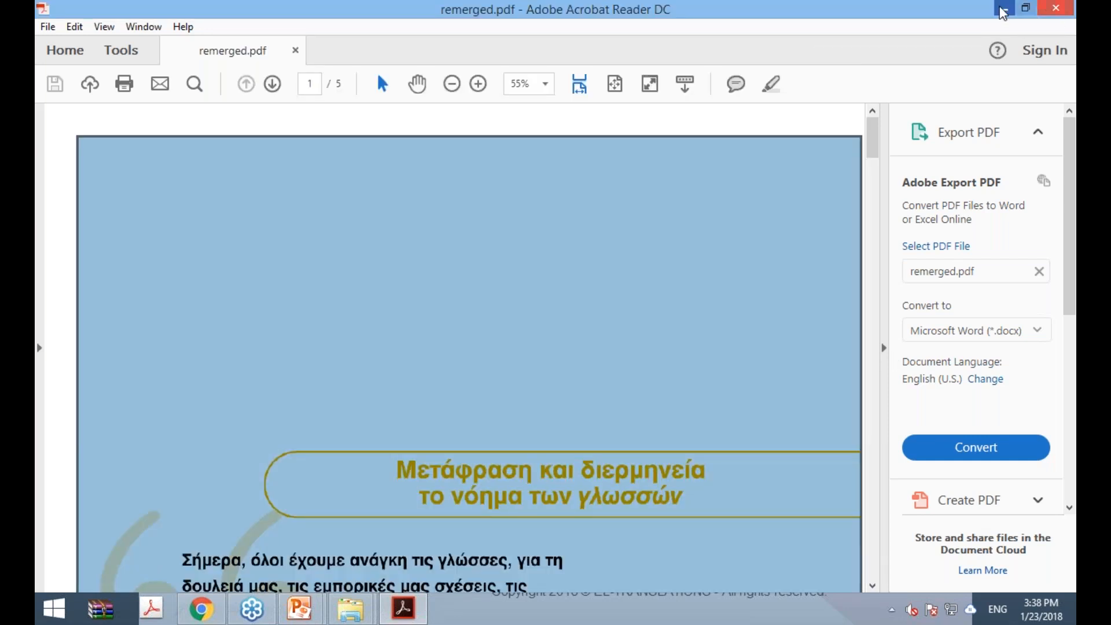
Close Acrobat Reader DC and open Word presentation.pdf from the desktop in a maximized Adobe Acrobat Pro window
click(1050, 8)
key(Right)
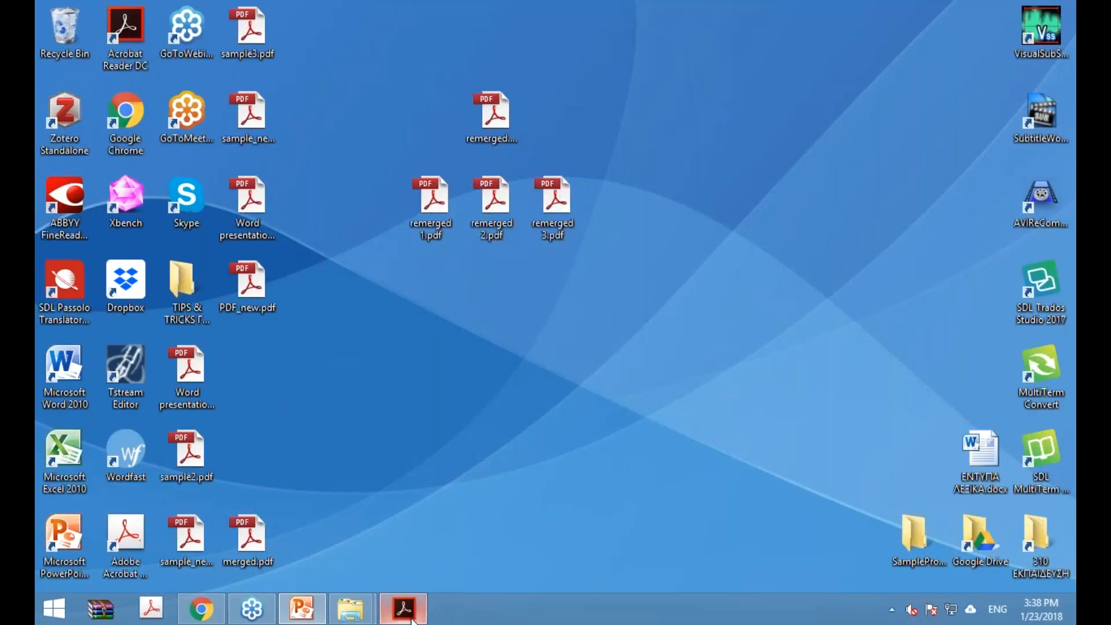
click(403, 607)
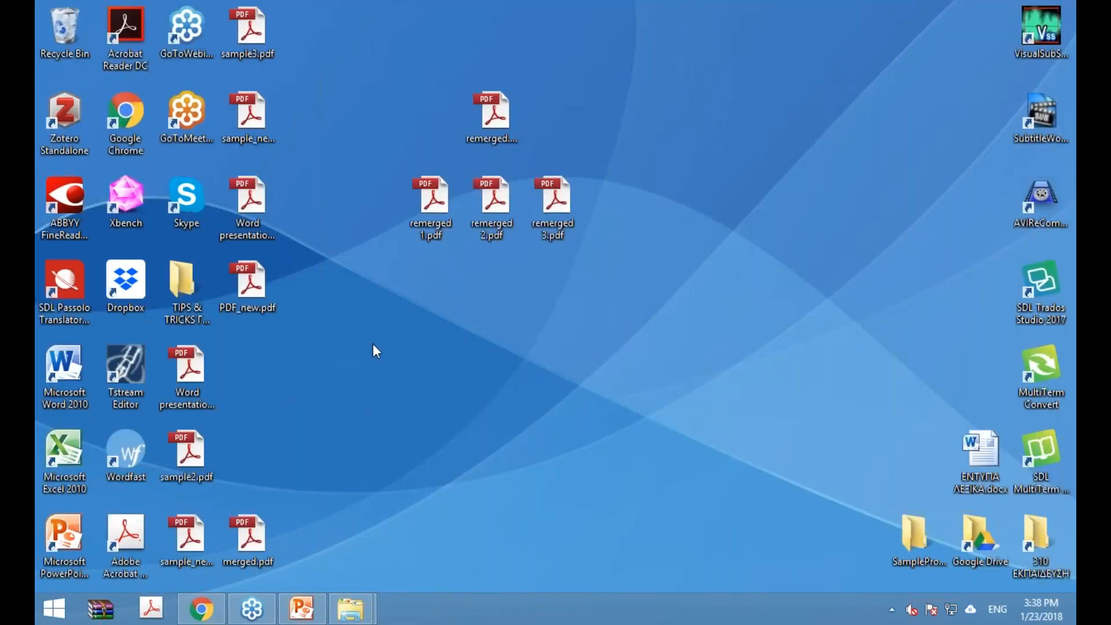
double_click(249, 209)
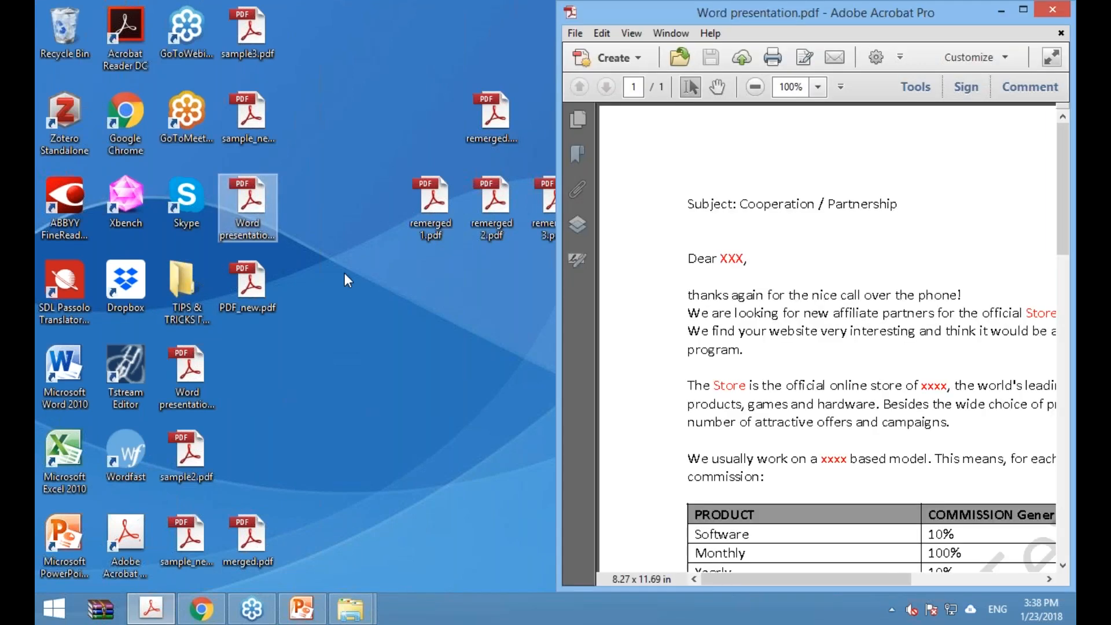
click(1023, 9)
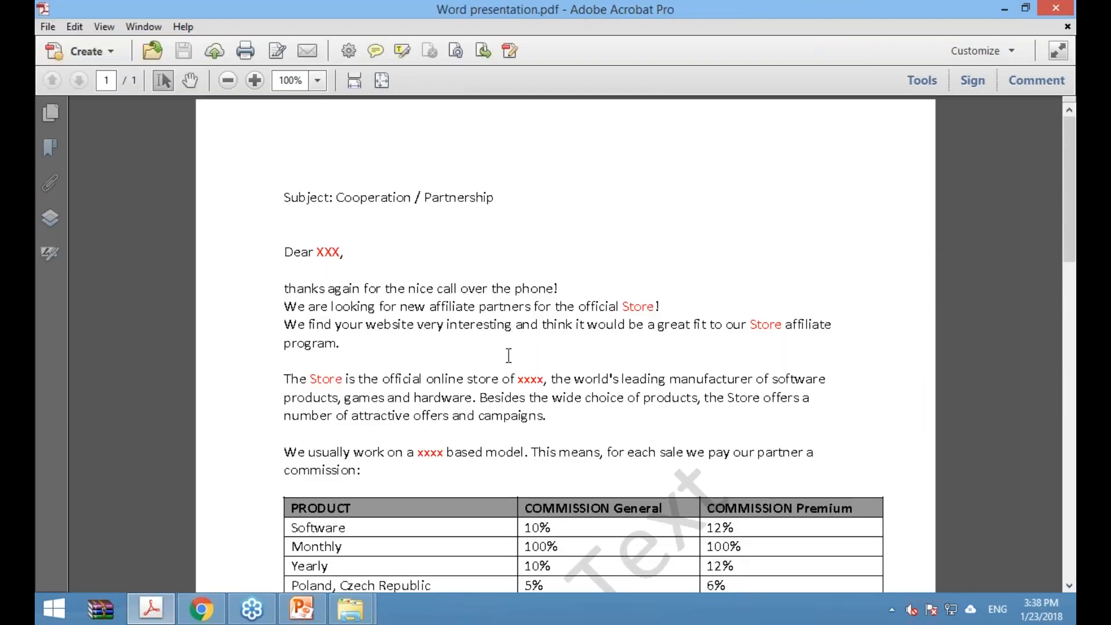
Activate the Read Out Loud feature for Word presentation.pdf
click(104, 34)
mouse_move(175, 298)
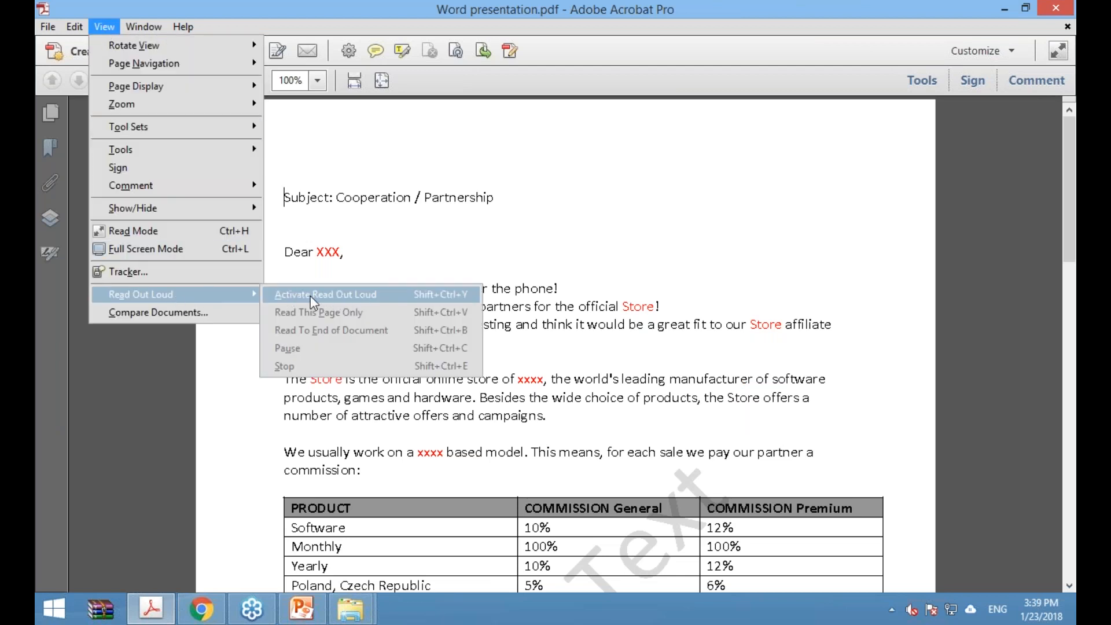
click(363, 297)
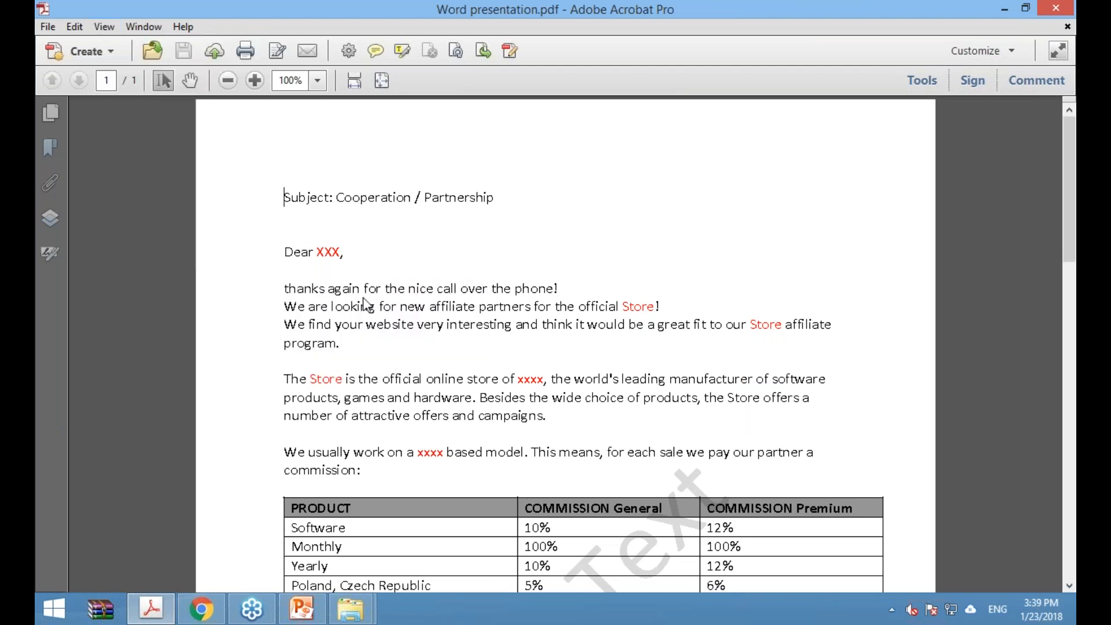
Have Read Out Loud read only the current page of Word presentation.pdf
click(106, 27)
mouse_move(163, 294)
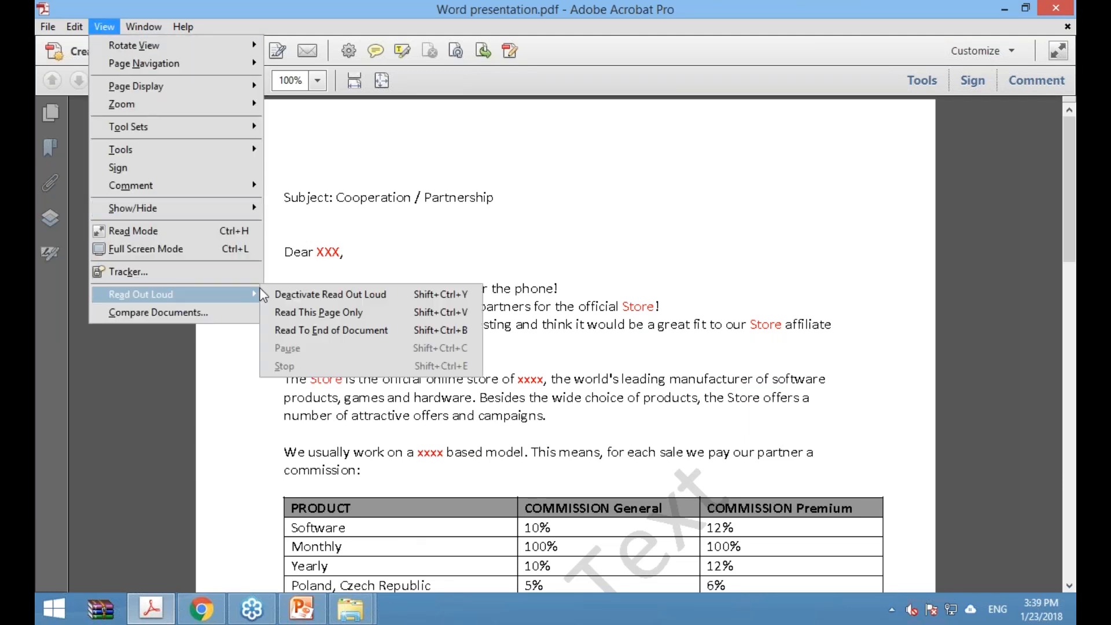
click(339, 313)
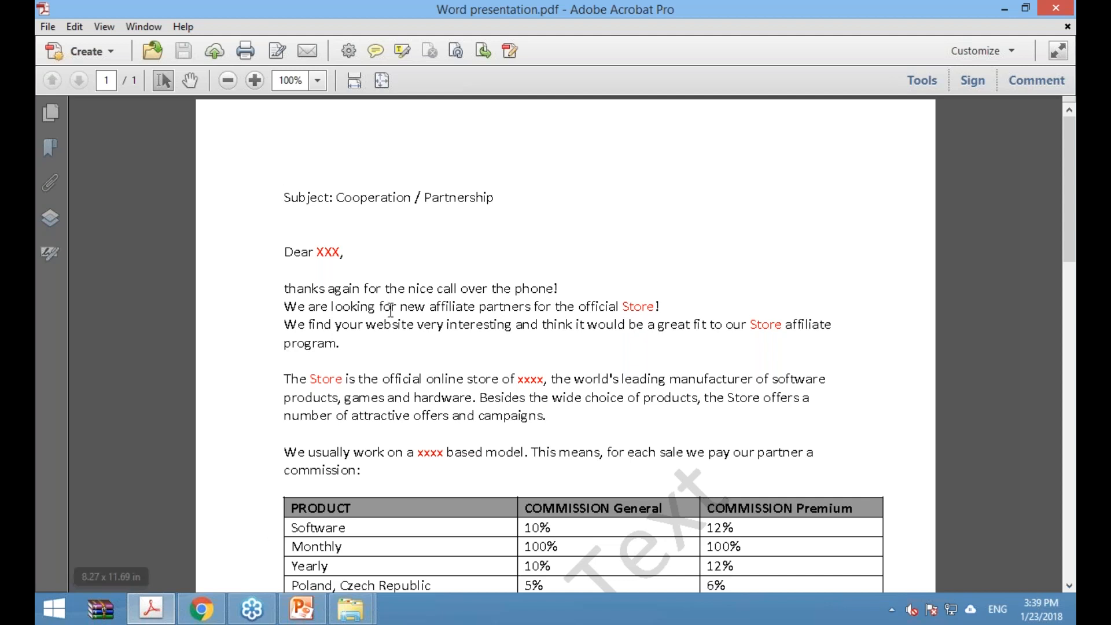
click(1073, 40)
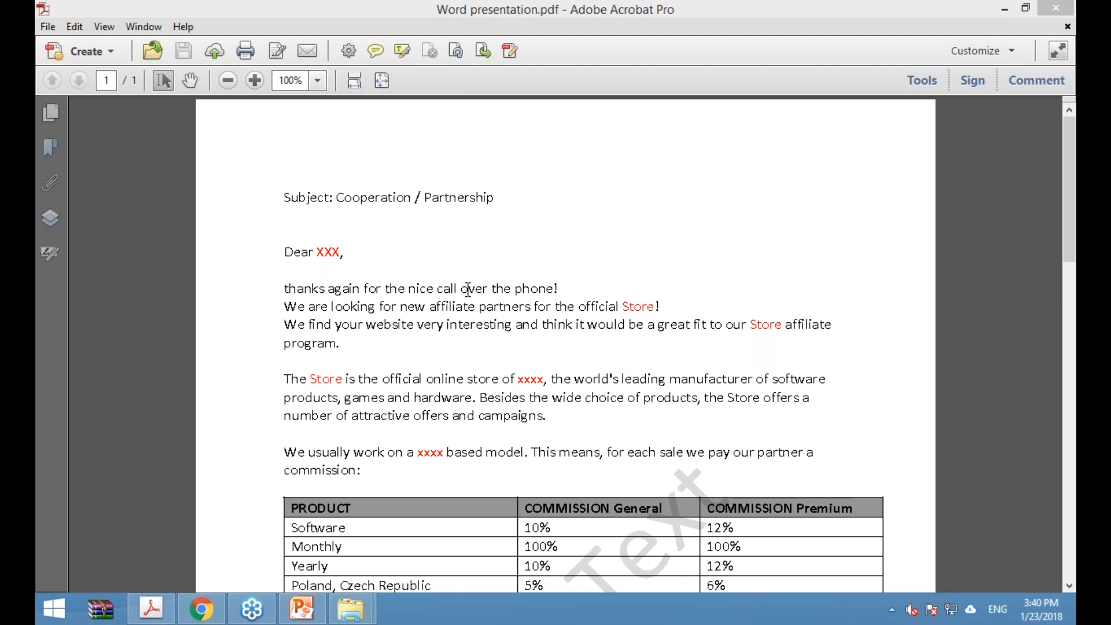
Display the Protection tools for Word presentation.pdf and start Restrict Editing
click(924, 80)
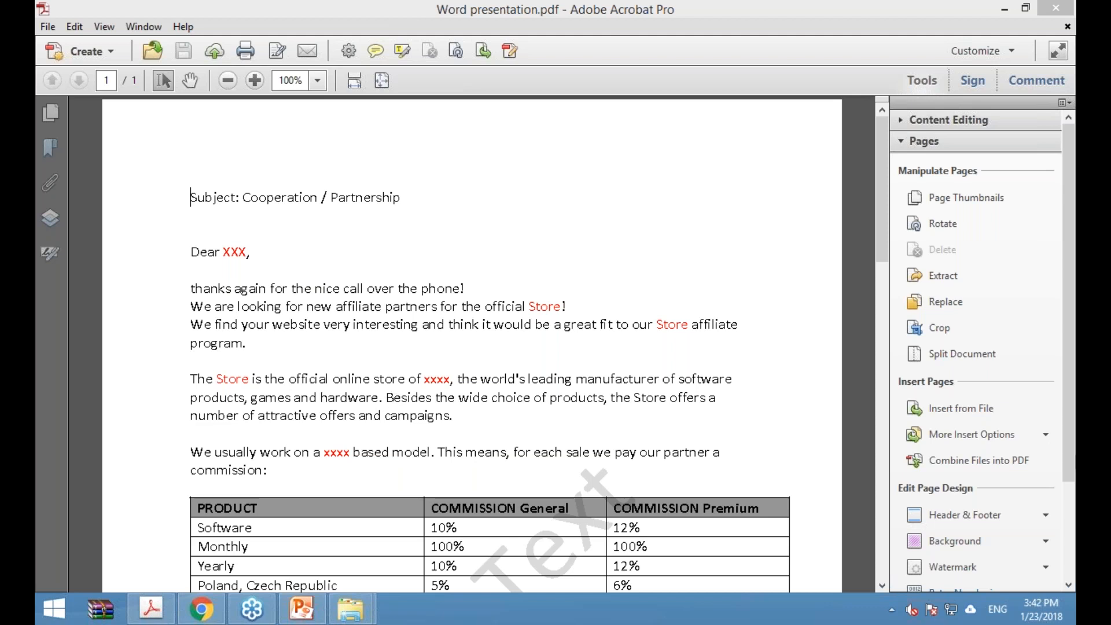
drag(1072, 354, 1072, 455)
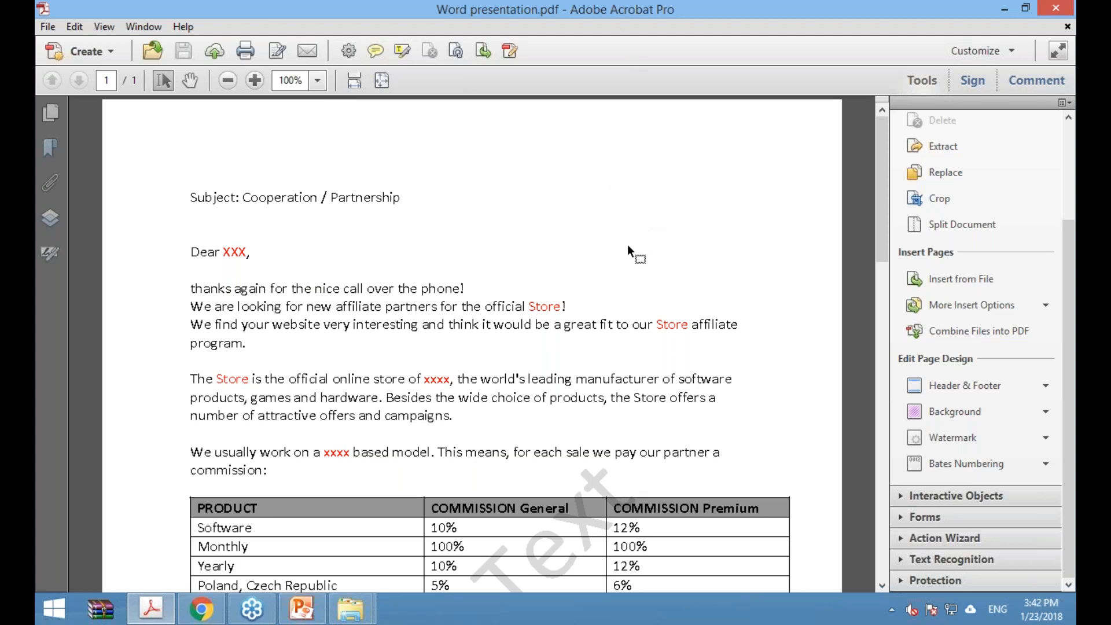
click(948, 581)
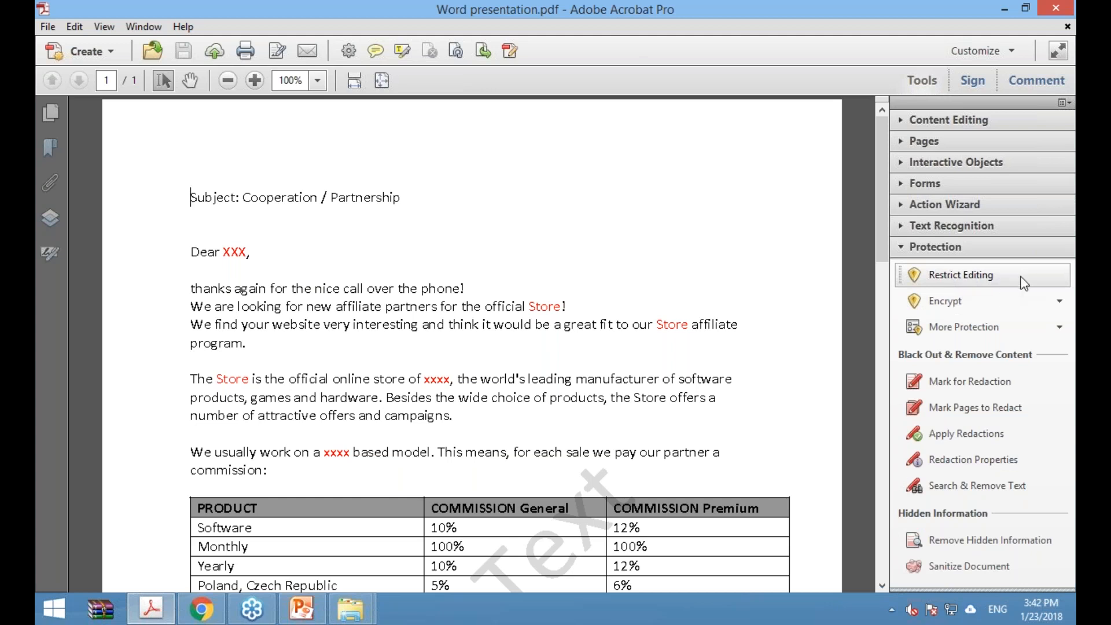
click(1023, 281)
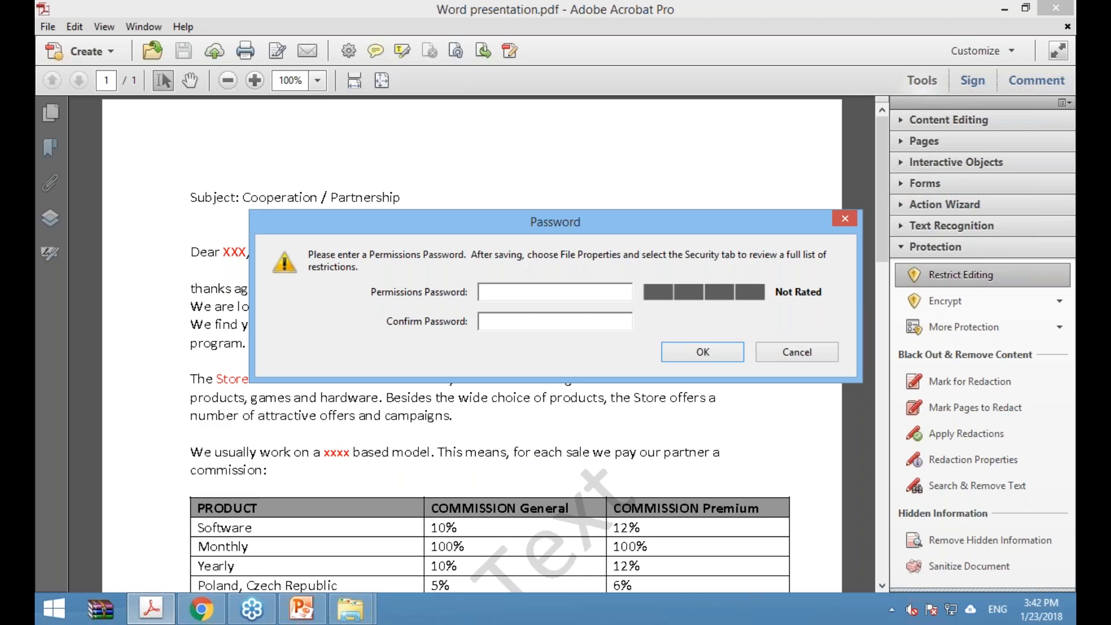
Try a short and a longer permissions password to compare their strength ratings, clearing the field after each
text(***)
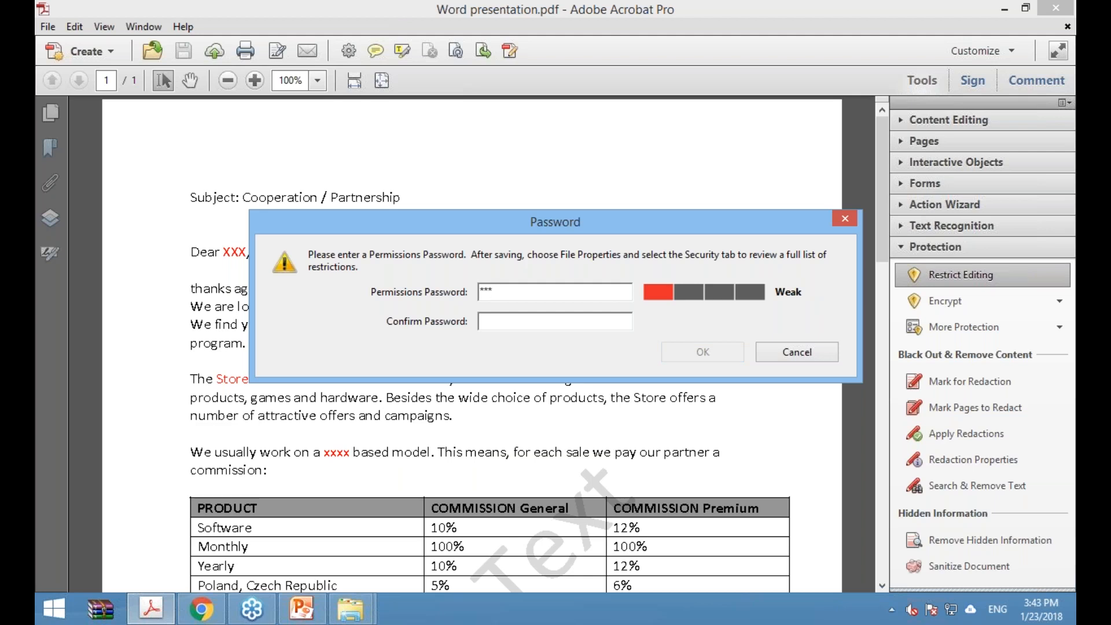
key(BackSpace)
key(BackSpace)
key(BackSpace)
text(********)
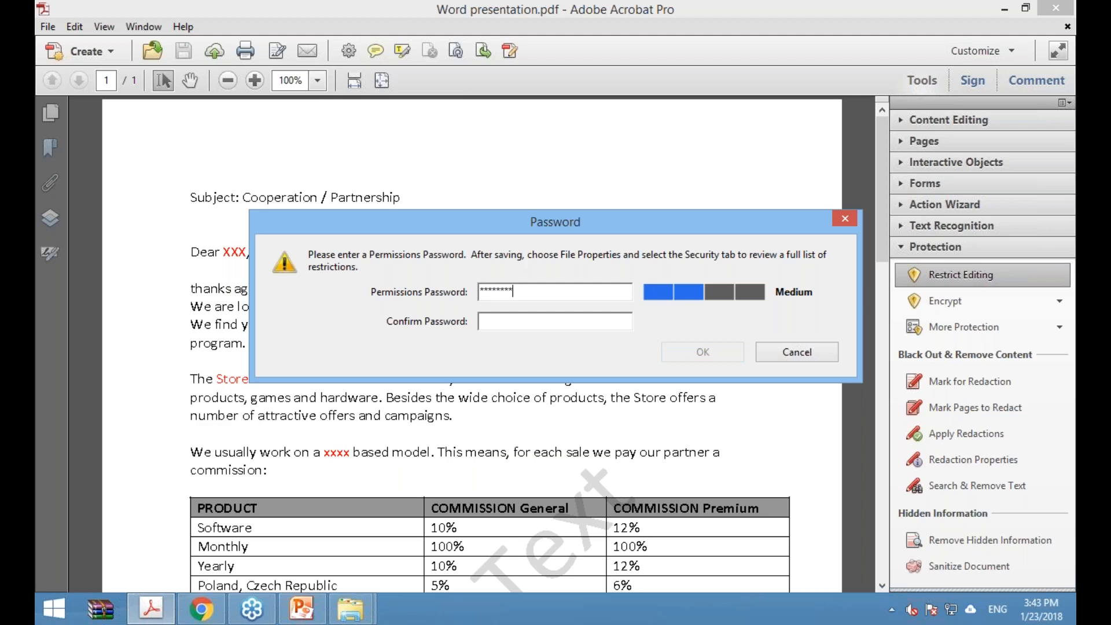
key(BackSpace)
key(BackSpace)
key(BackSpace)
key(BackSpace)
key(BackSpace)
key(BackSpace)
key(BackSpace)
key(BackSpace)
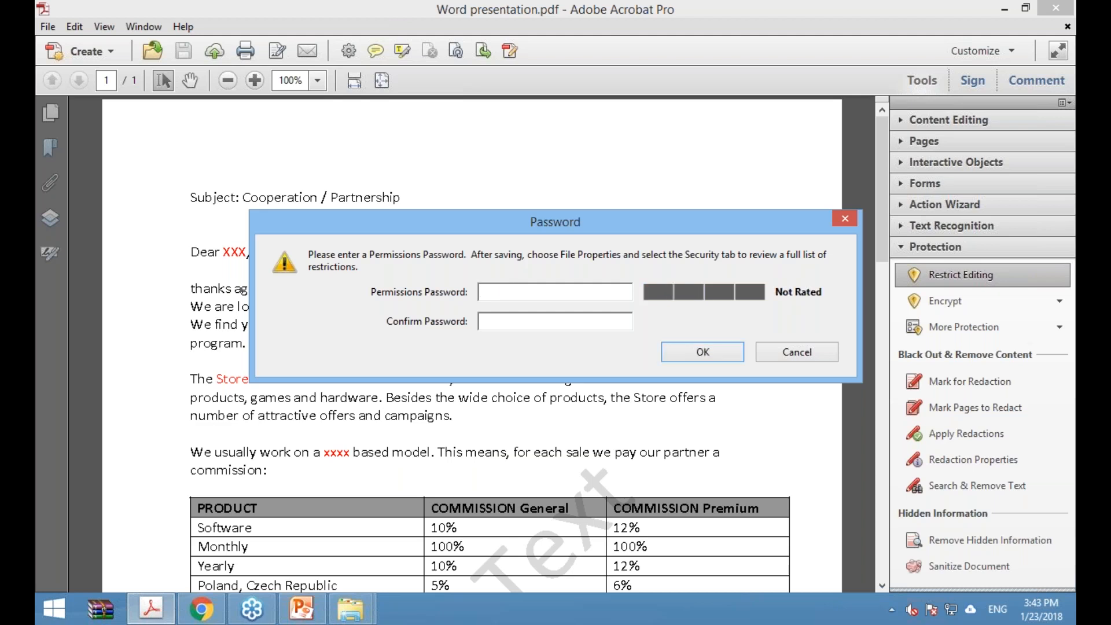
Enter the permissions password, repeat it in the confirmation field and accept the editing restriction
text(***)
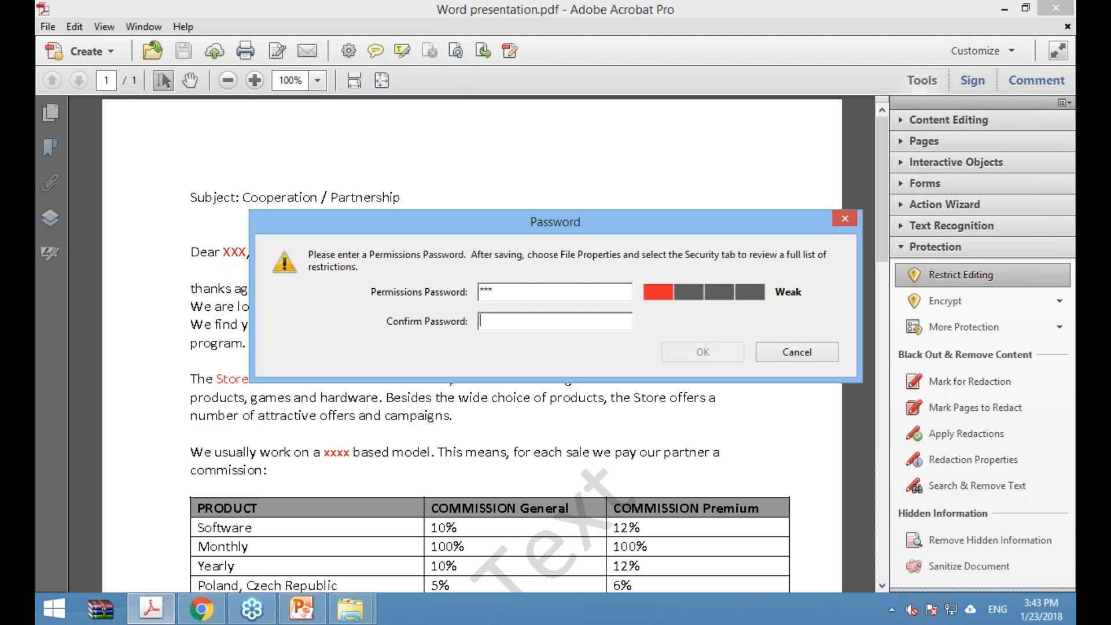
key(Tab)
text(***)
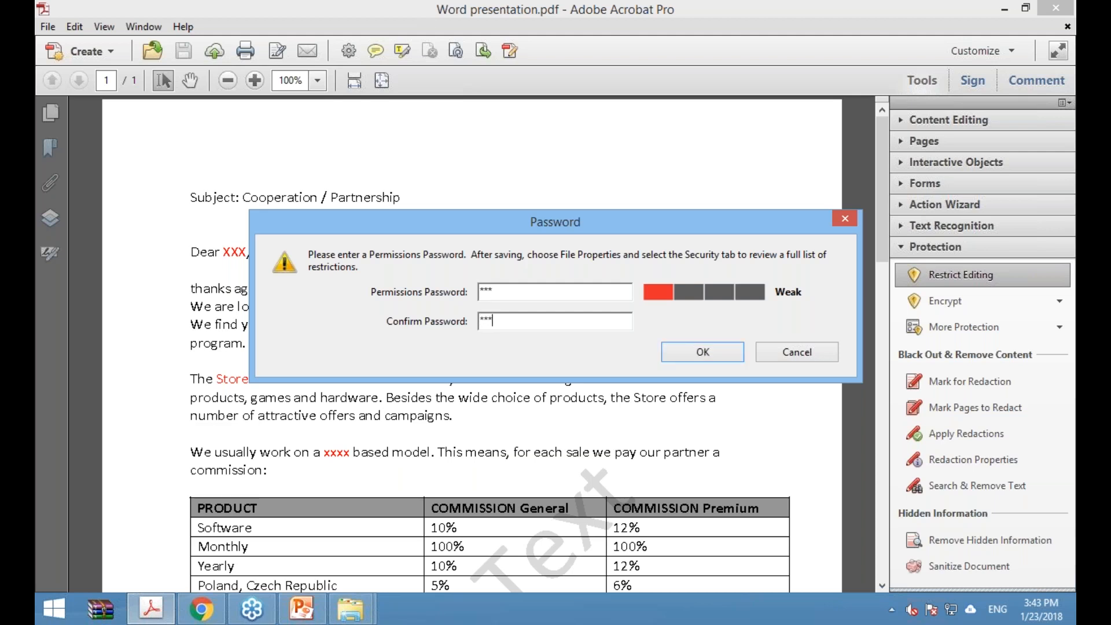
click(734, 351)
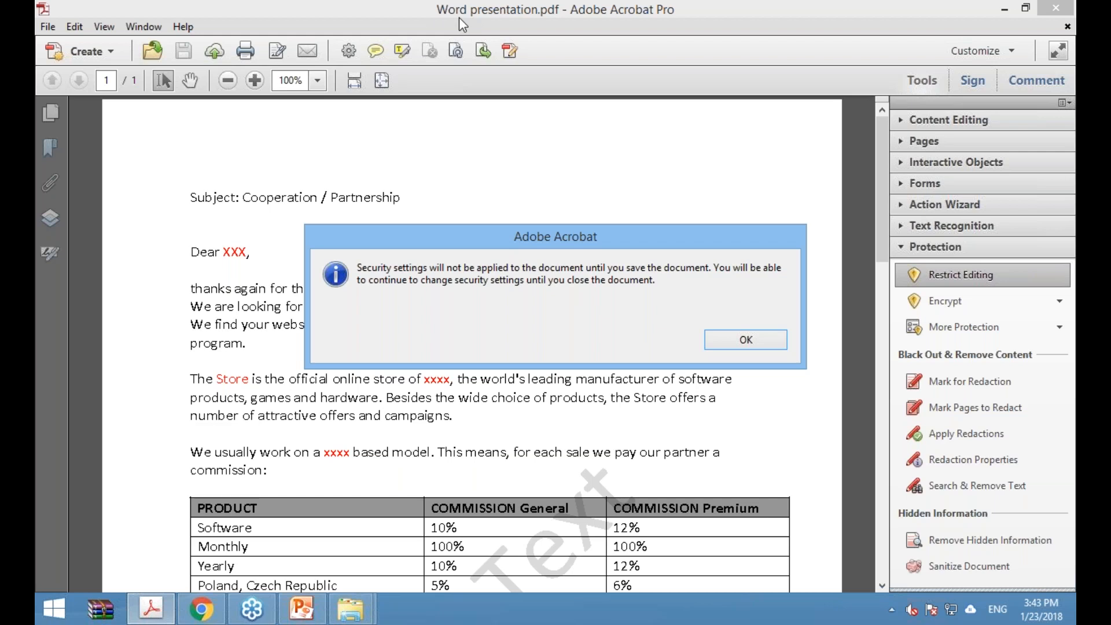
click(776, 341)
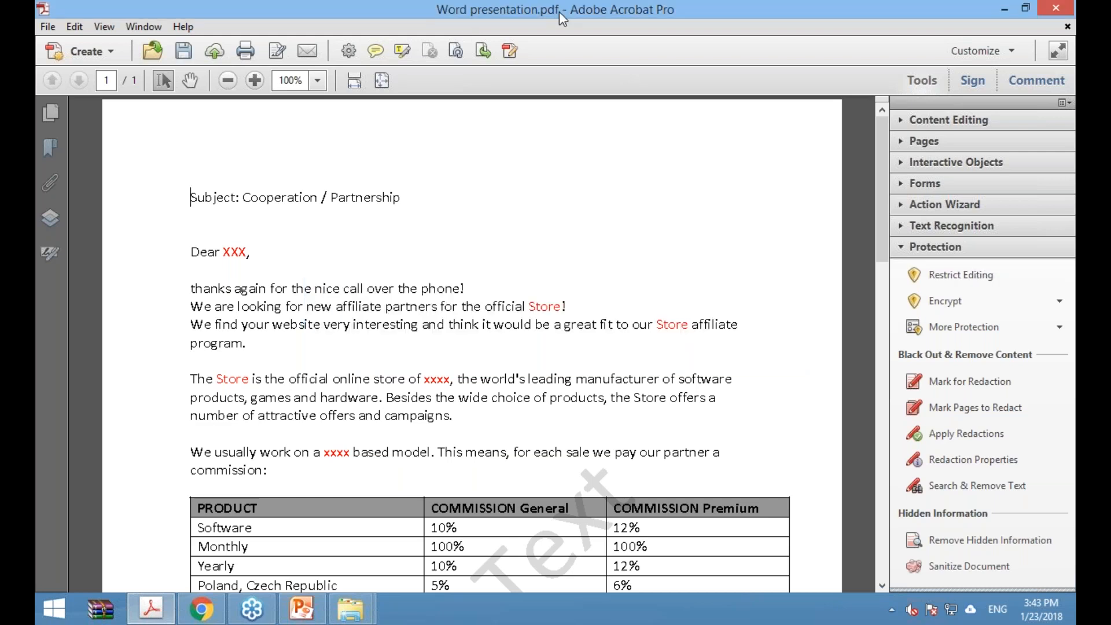
Save the restricted document on the Desktop as Word presentation.pdf, replacing the existing file
click(186, 55)
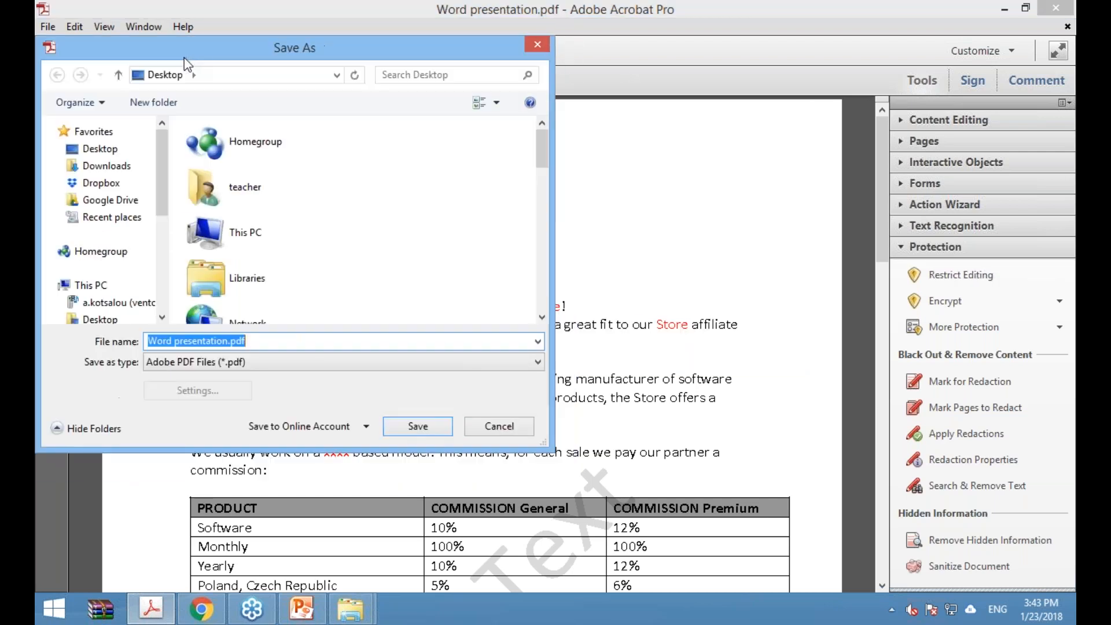
click(445, 427)
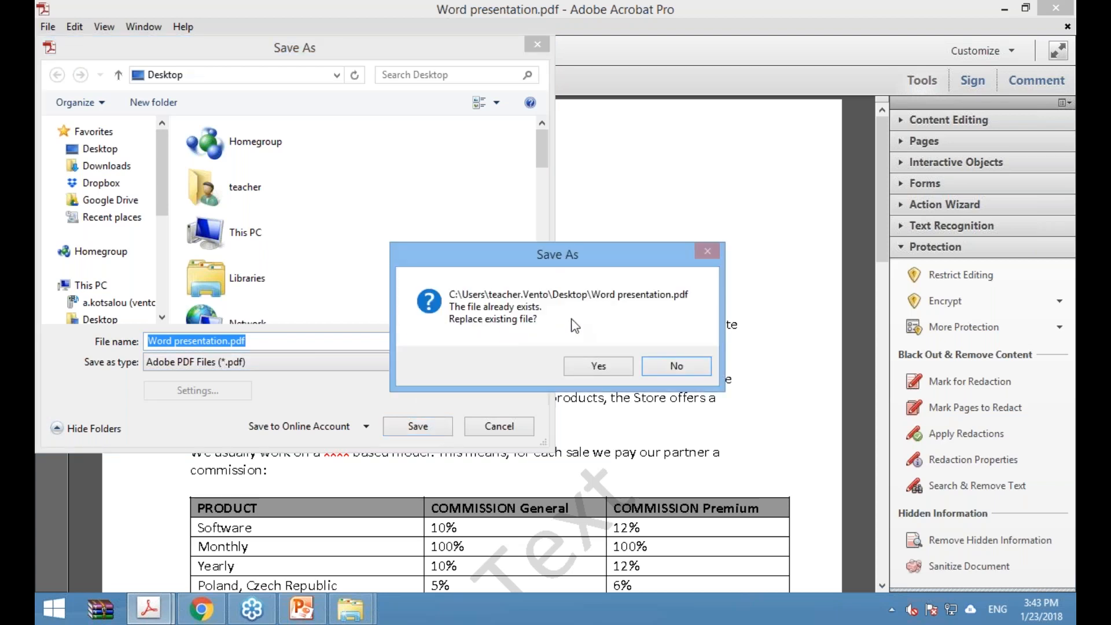
click(624, 371)
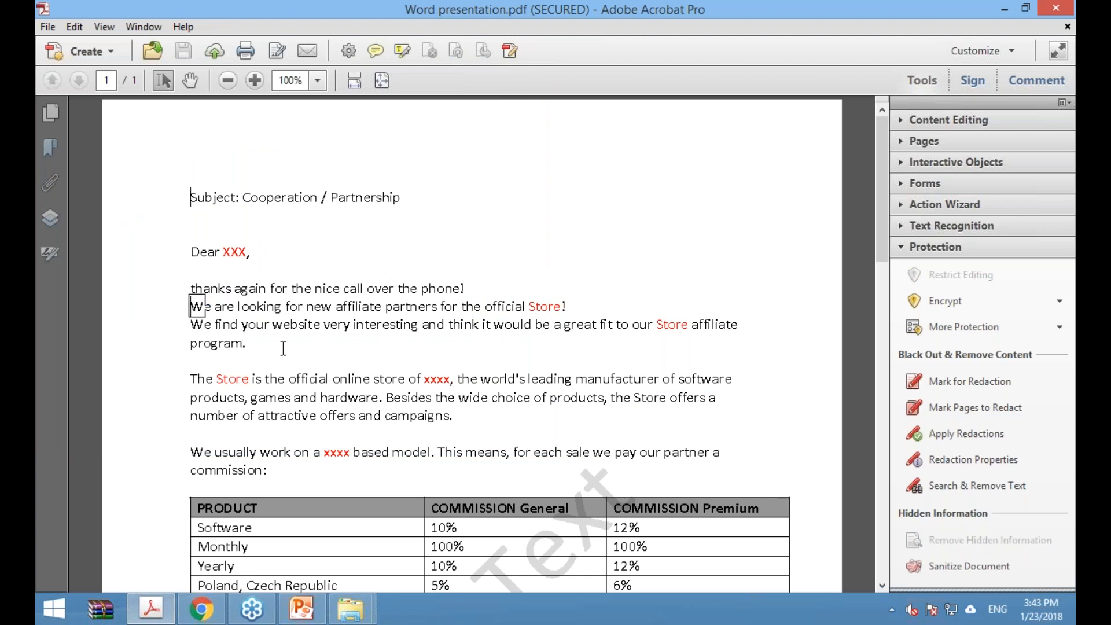
Try to edit the text from "thanks again" to "We are looking" in the secured document
drag(190, 306, 229, 307)
click(257, 306)
shift+click(193, 290)
right_click(388, 290)
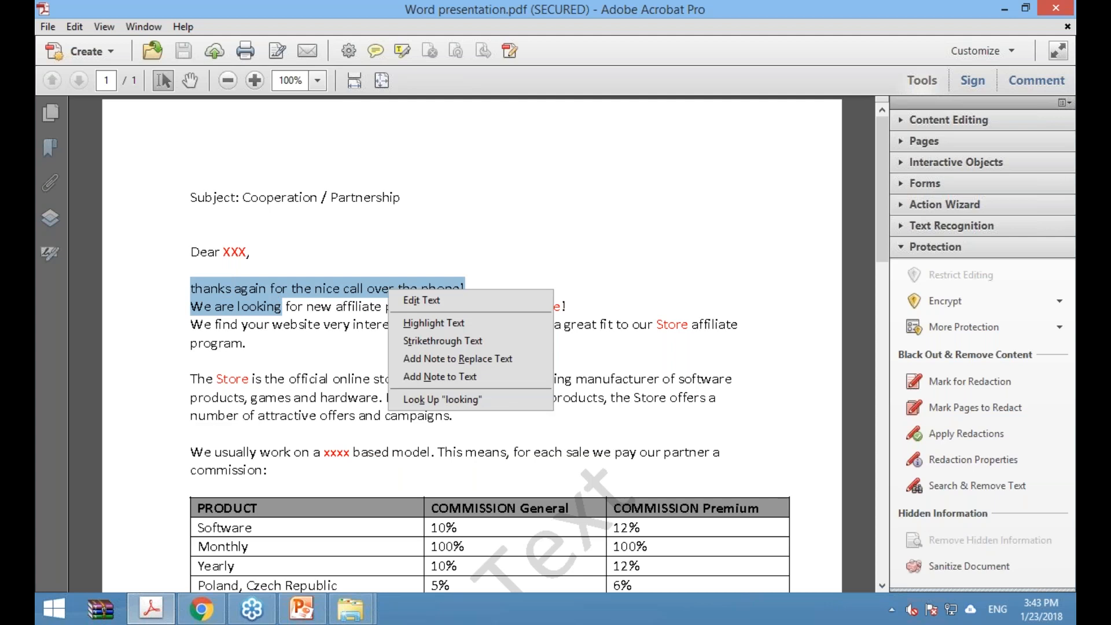
click(431, 301)
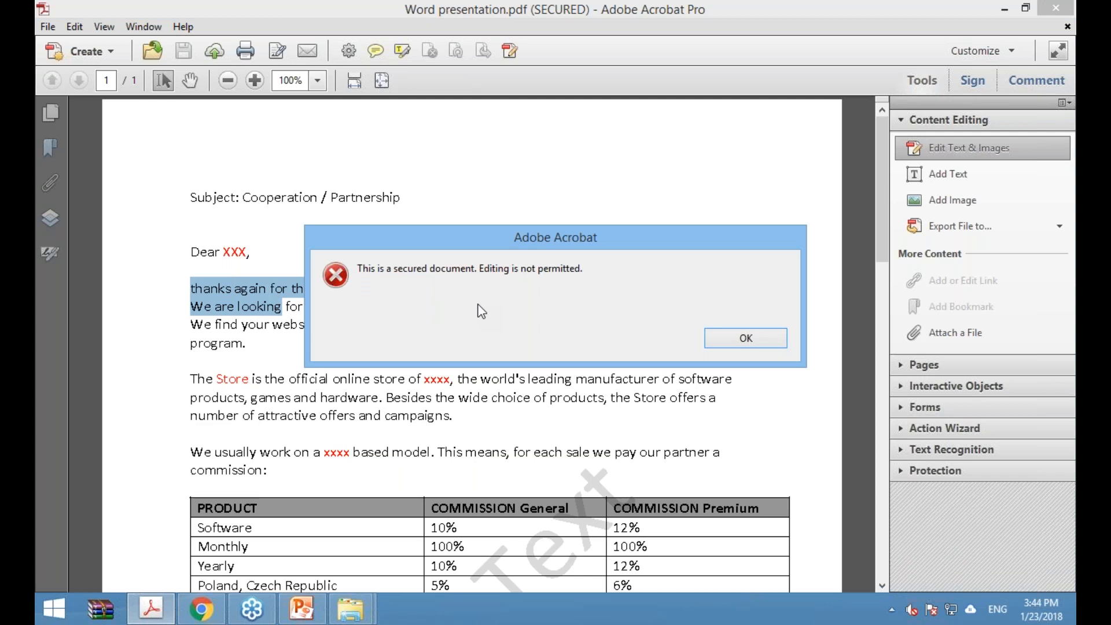
click(773, 340)
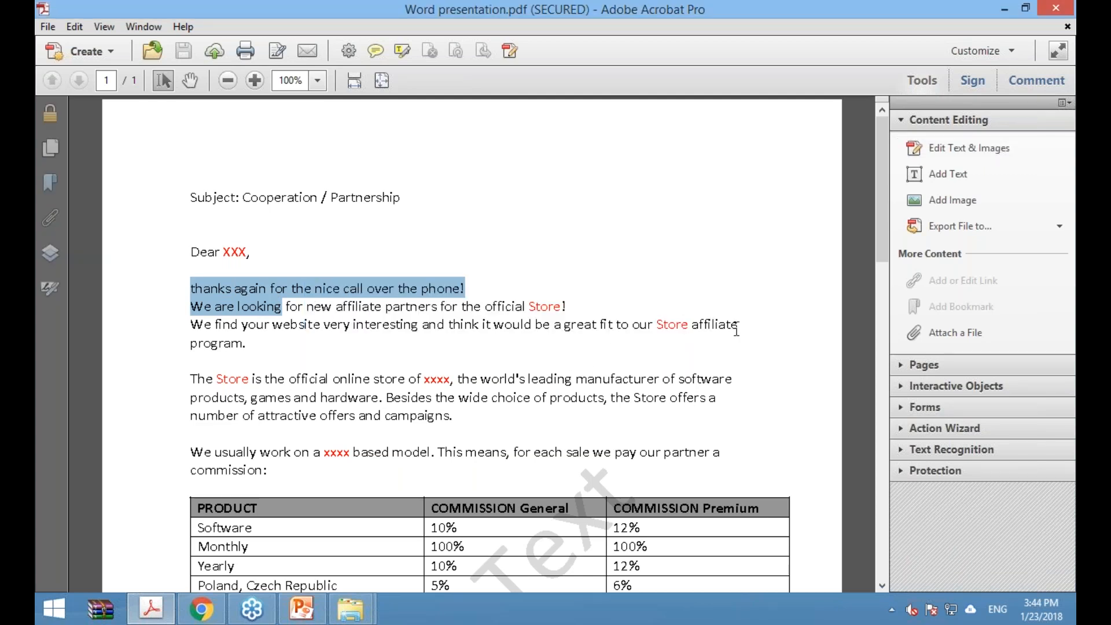
click(783, 326)
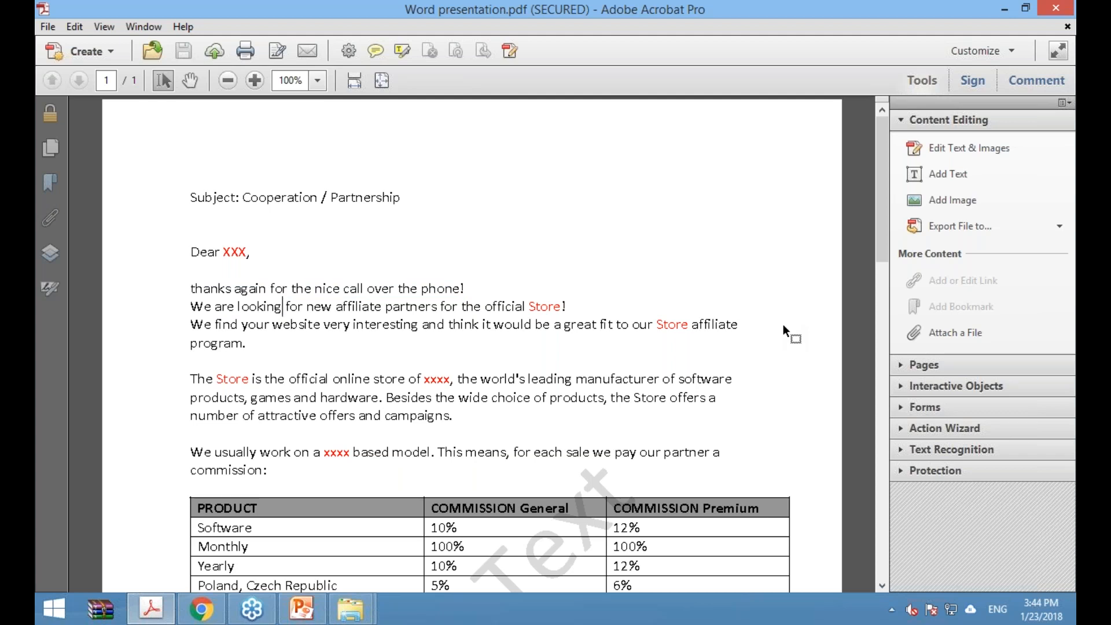
Close and reopen Word presentation.pdf from the desktop and display its Protection tools
click(1049, 8)
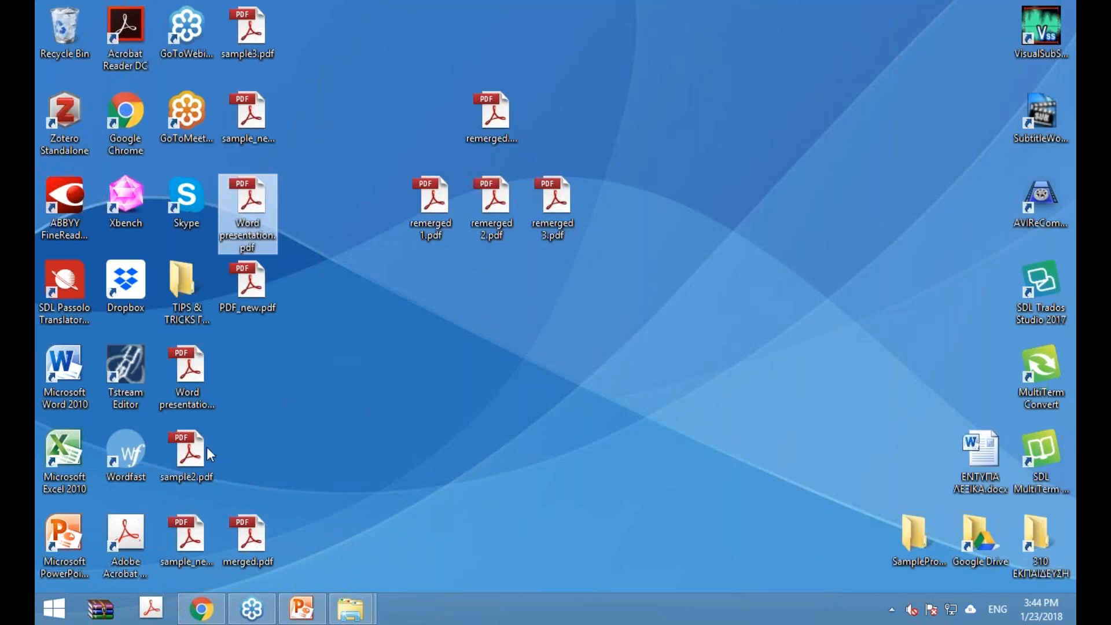
double_click(251, 231)
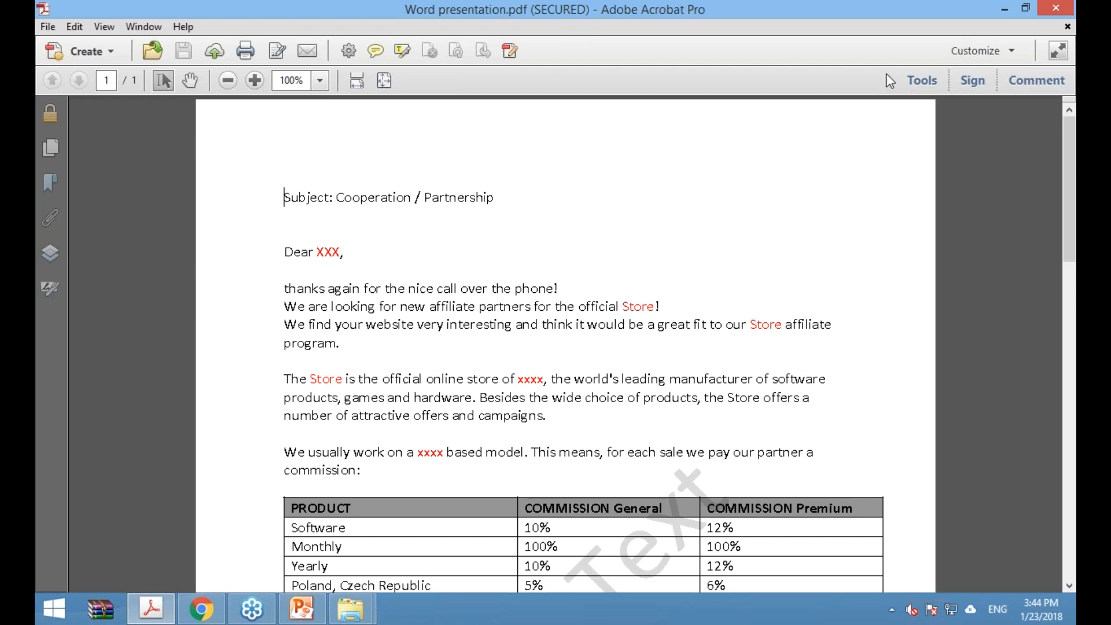
click(924, 81)
click(938, 452)
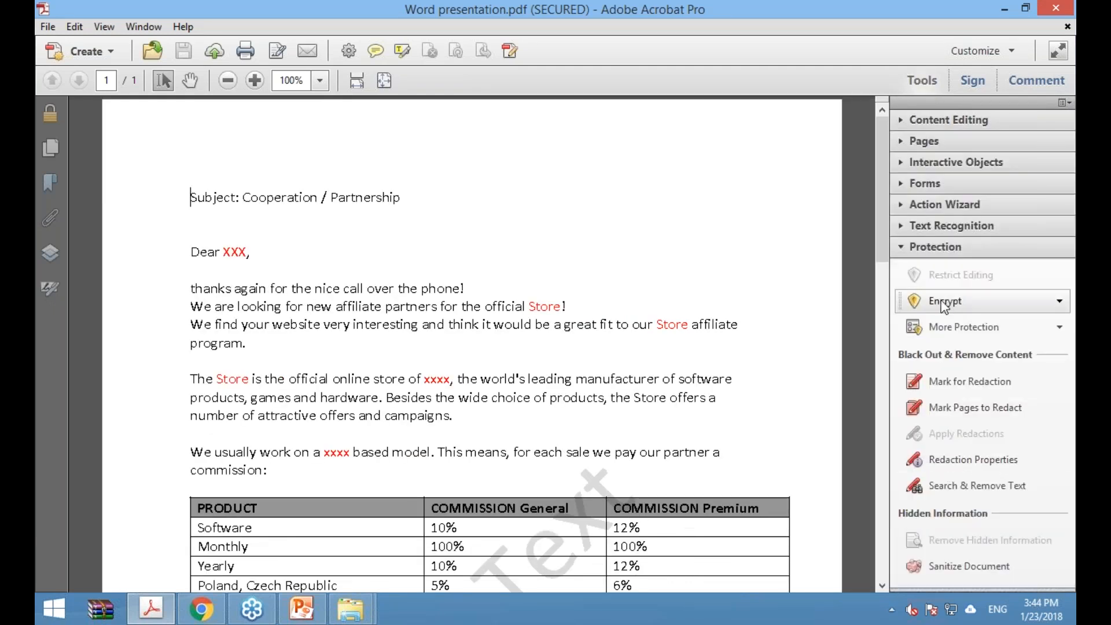
Remove the security from Word presentation.pdf by entering the permissions password, and save the document
click(1060, 301)
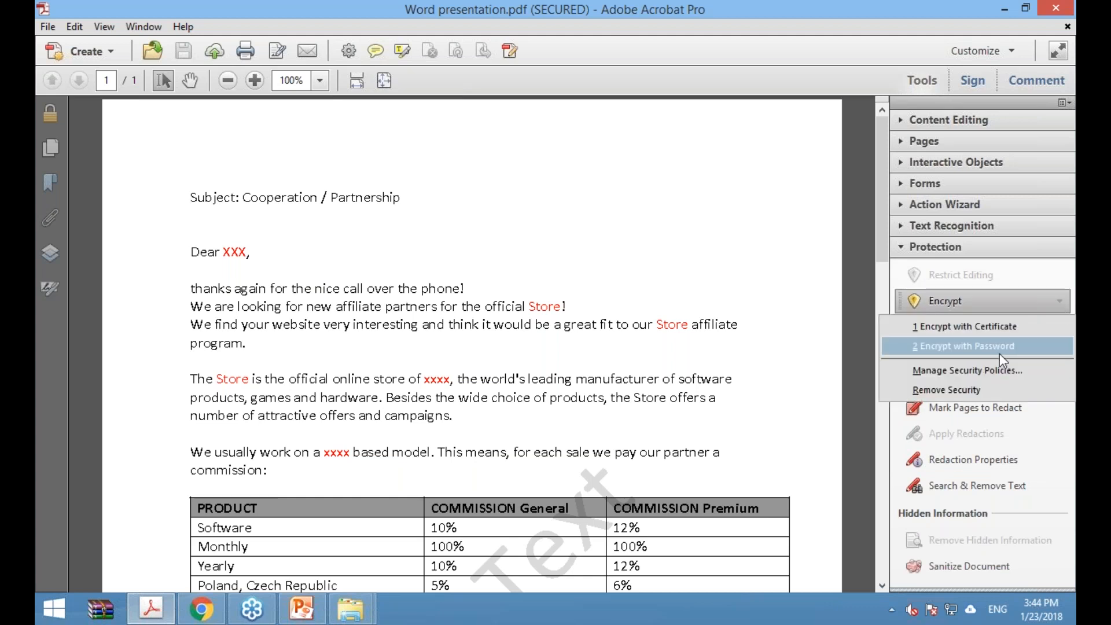
click(966, 391)
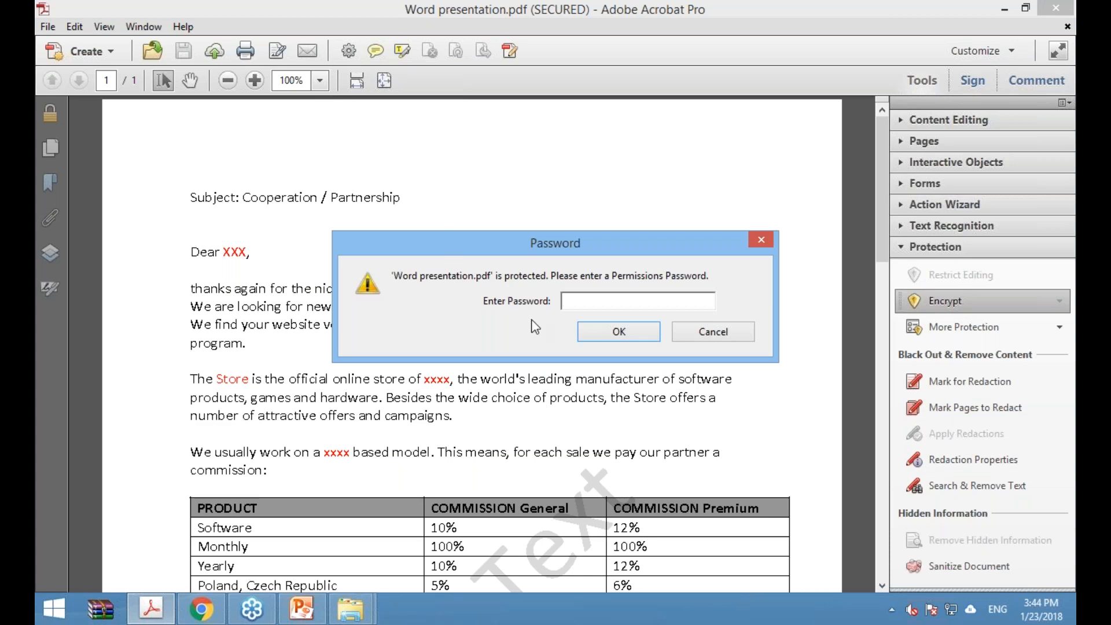
text(***)
click(623, 331)
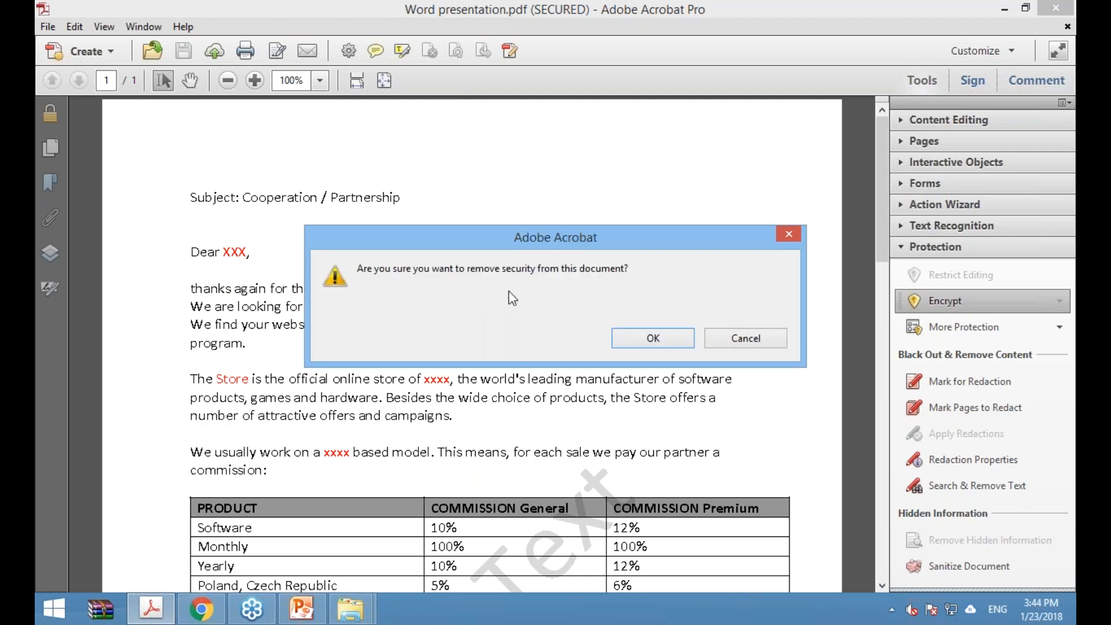
click(672, 335)
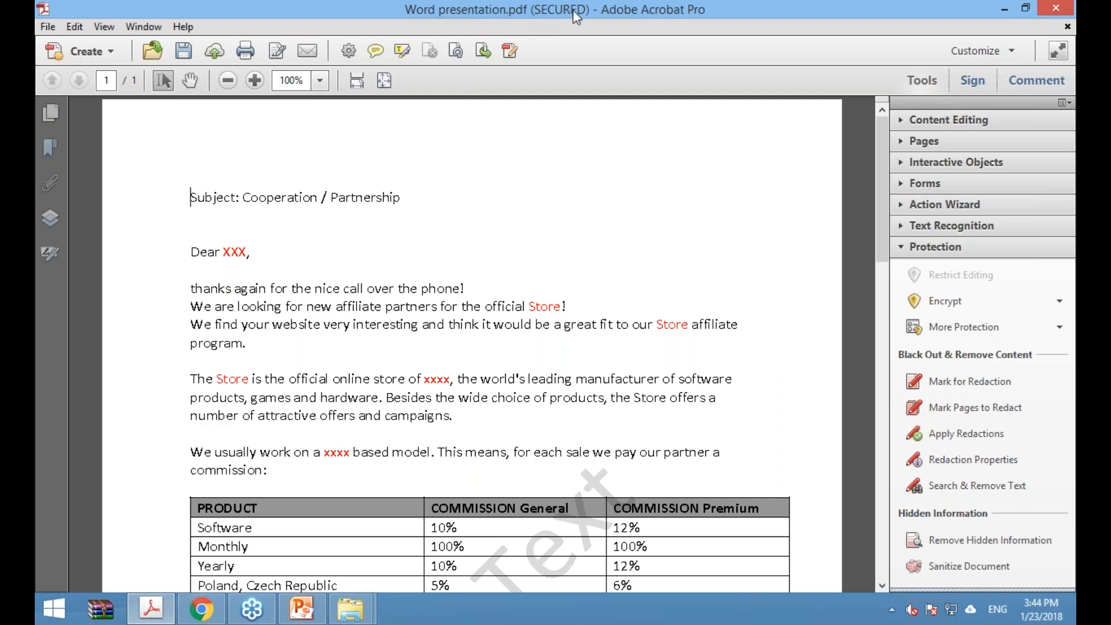
click(184, 51)
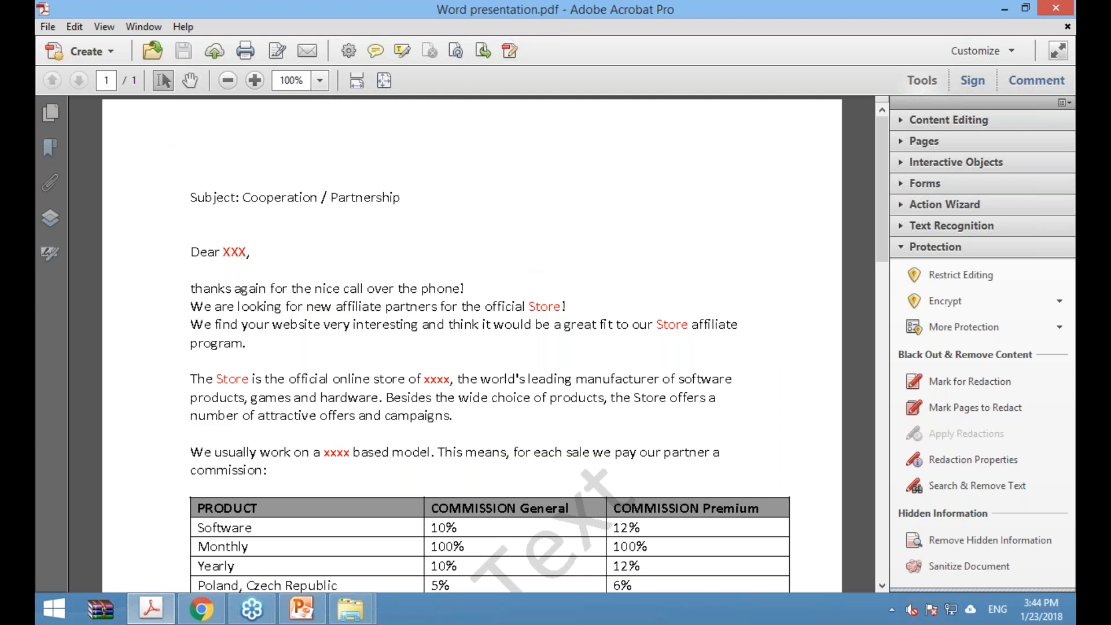
click(1073, 9)
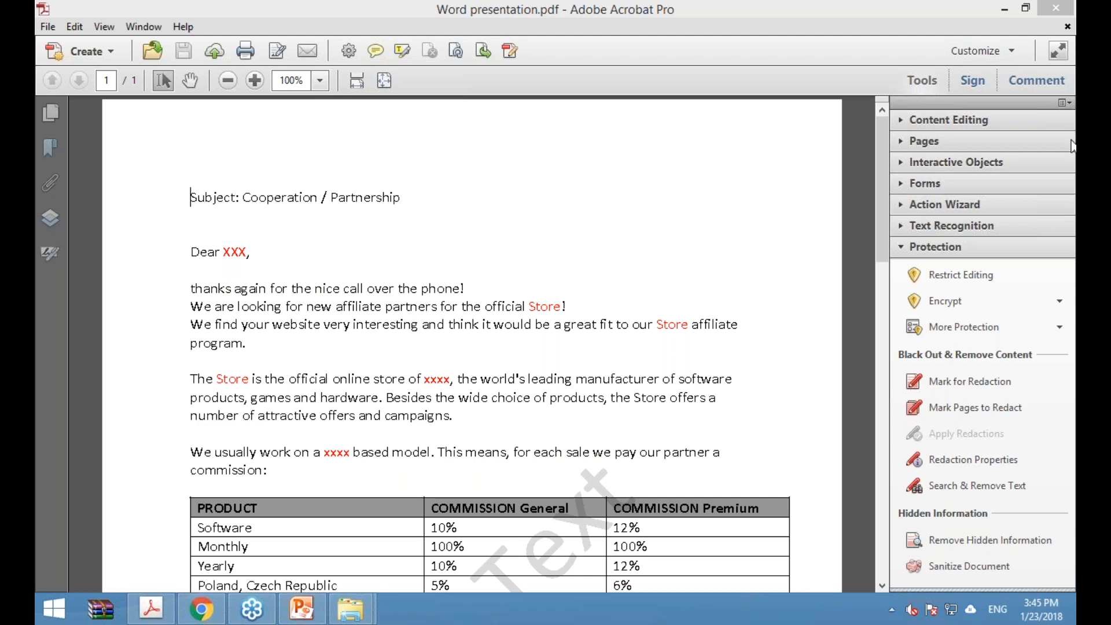
Switch to the PowerPoint presentation and start the slide show from slide 16 on online PDF editing
click(302, 609)
click(162, 535)
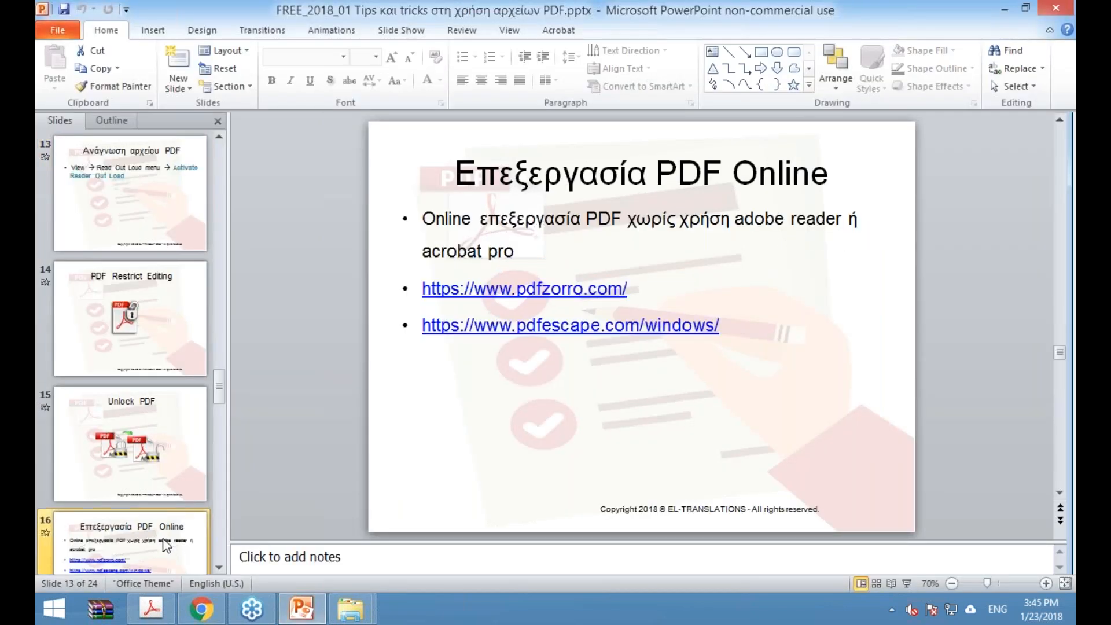
key(shift+F5)
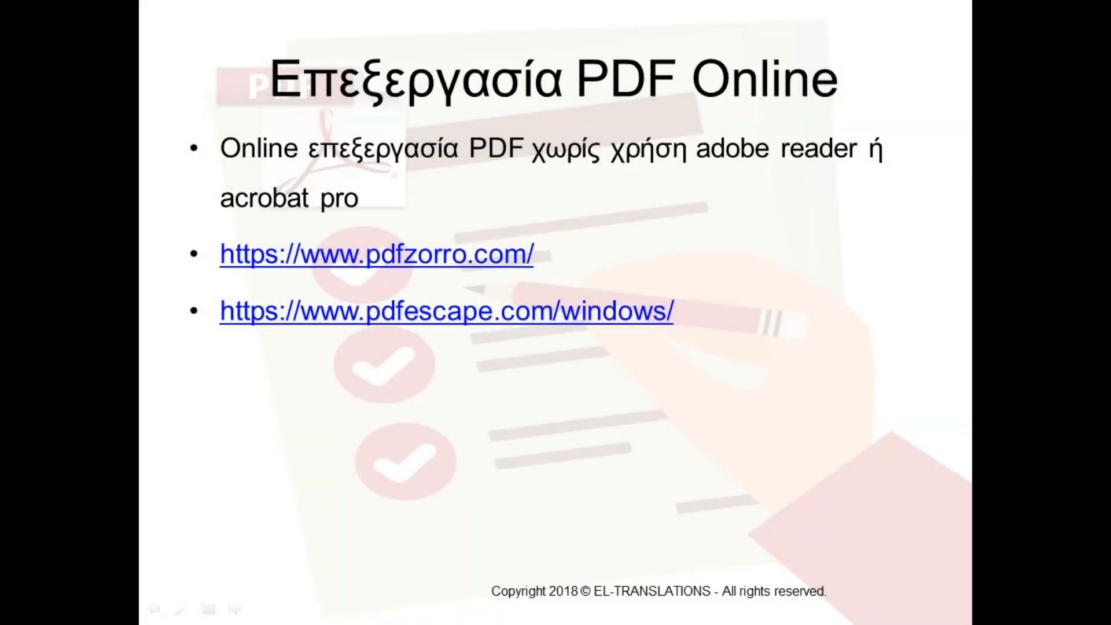